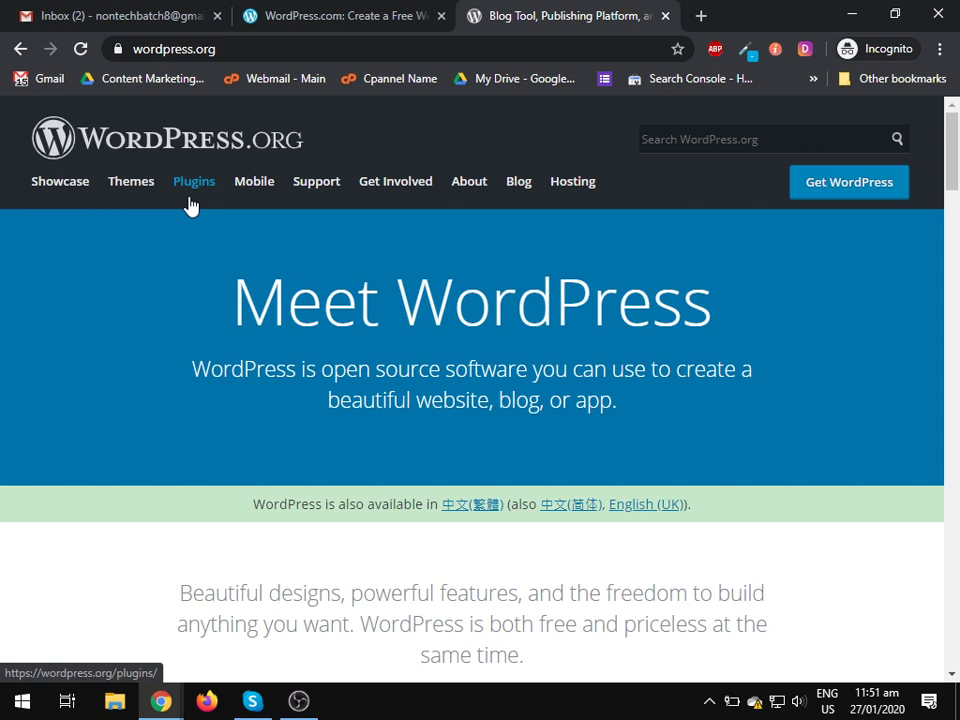
Open the WordPress.org theme directory and look through the featured themes.
click(117, 193)
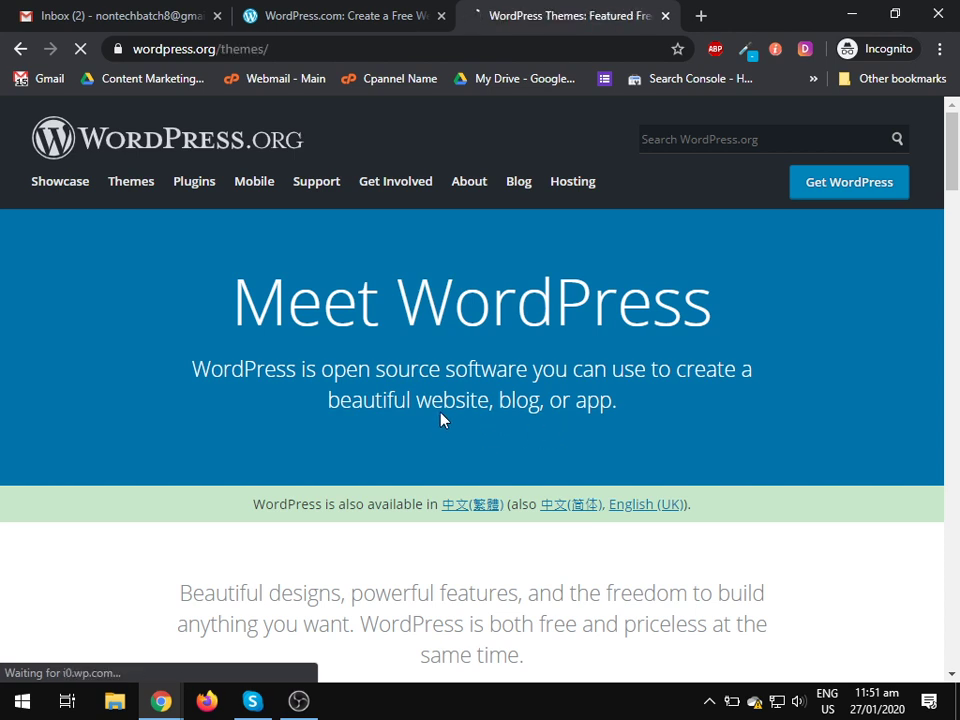
scroll(361, 486, down, 4)
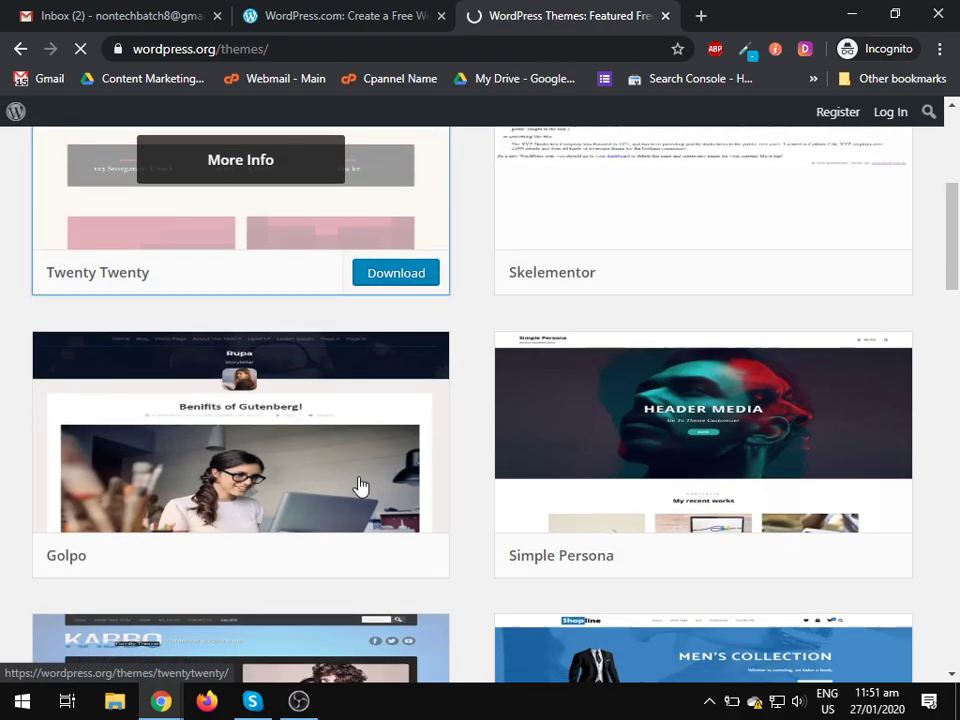
scroll(302, 467, down, 8)
scroll(702, 396, down, 3)
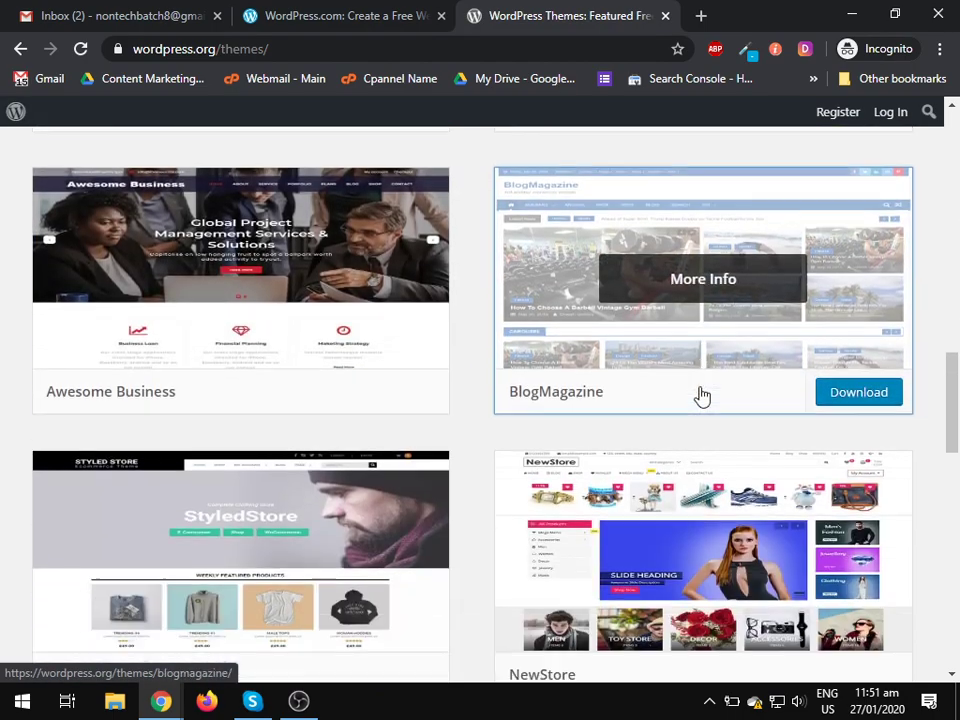
scroll(943, 484, down, 4)
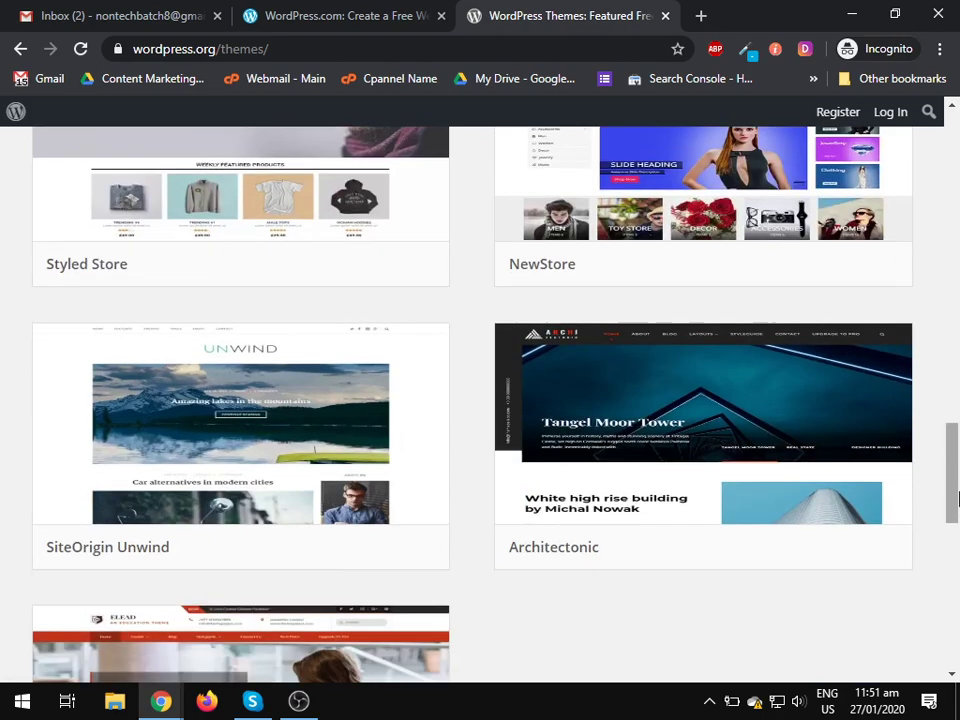
scroll(955, 500, down, 6)
scroll(930, 504, up, 10)
scroll(930, 504, up, 15)
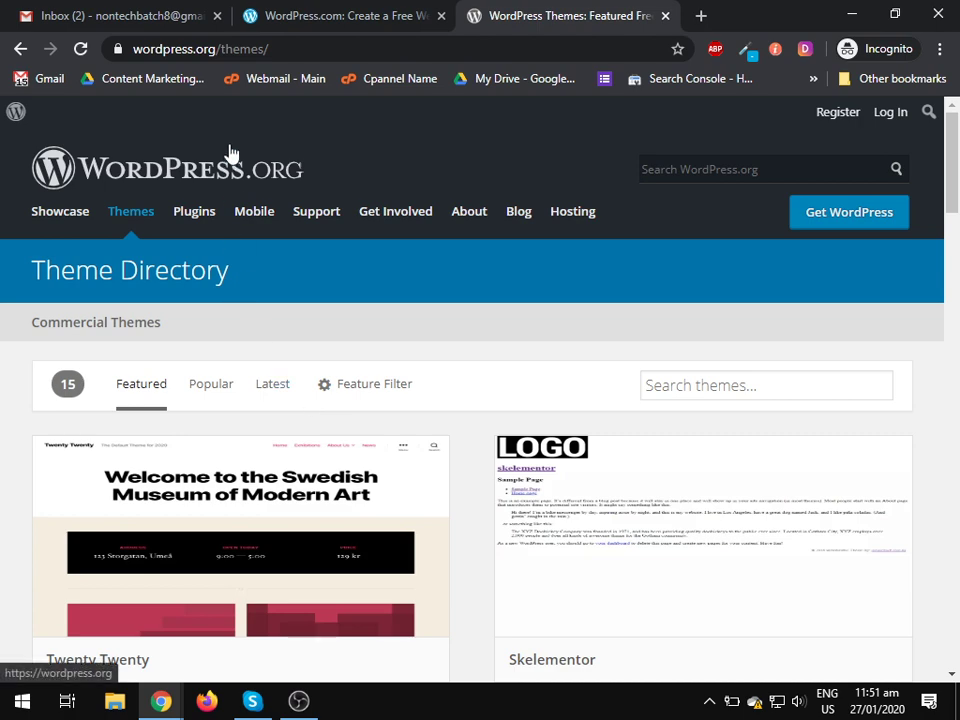
Start a new WordPress.com sign-up and fill in the e-mail address copied from the signed-in Gmail account.
click(325, 12)
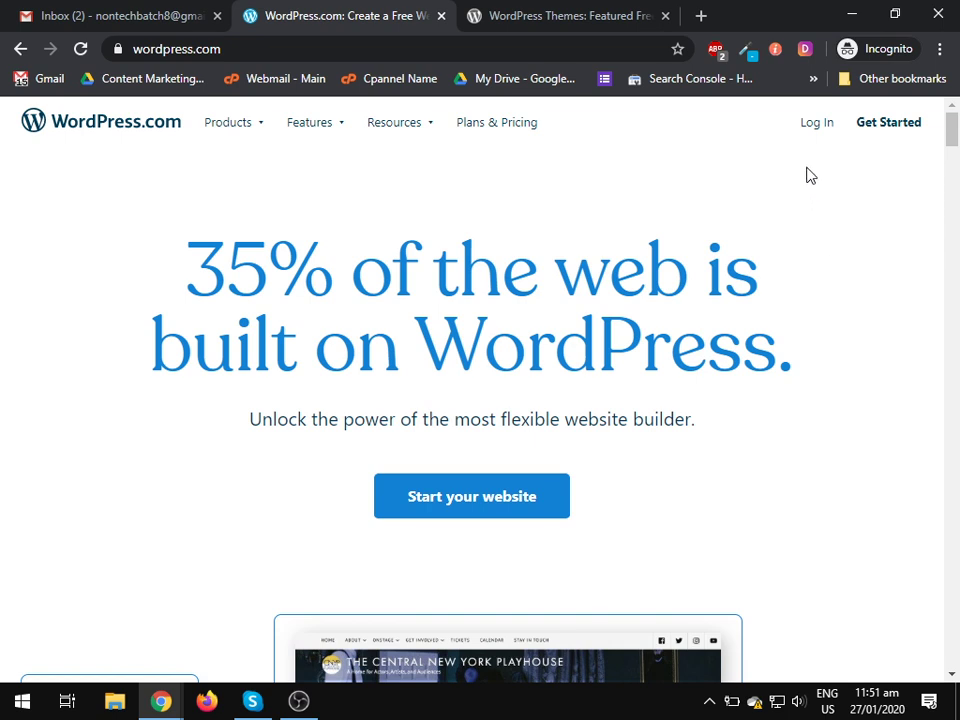
click(893, 128)
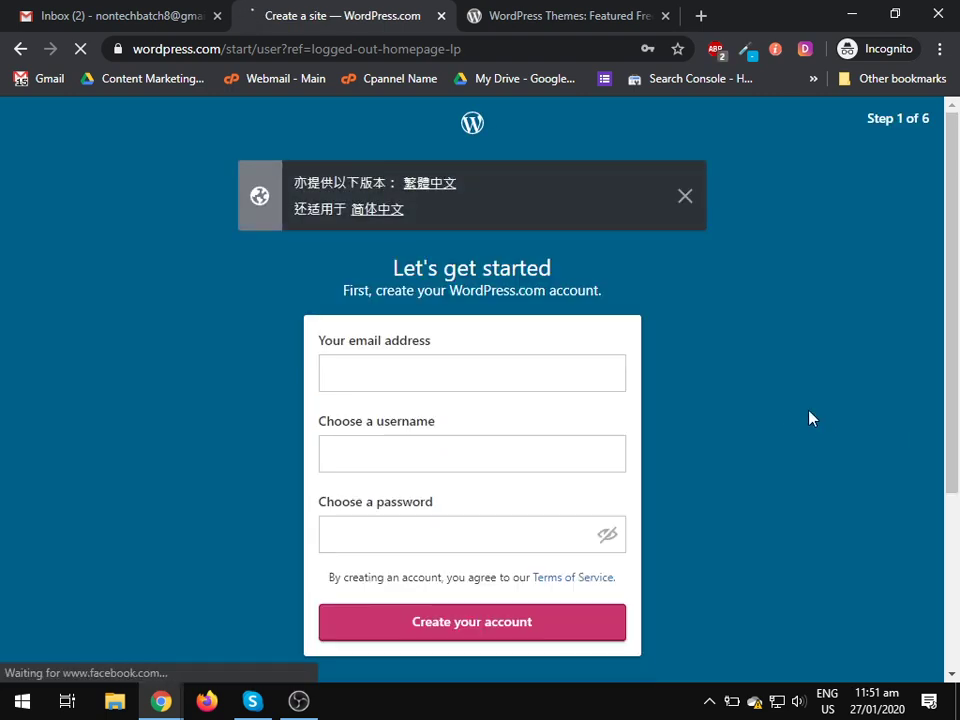
click(135, 9)
click(928, 127)
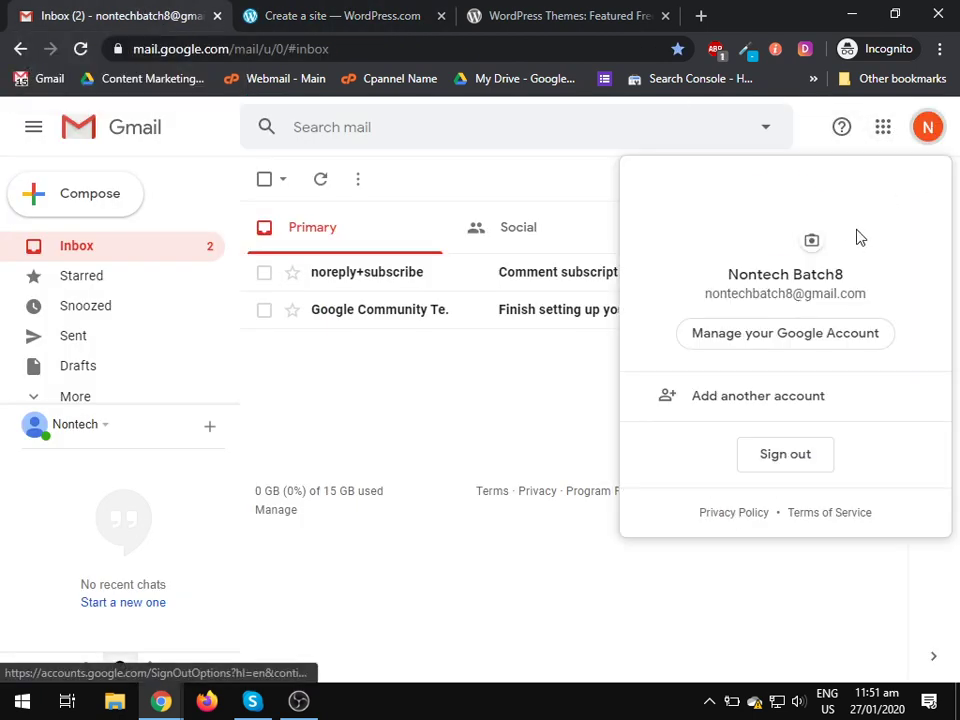
double_click(820, 294)
triple_click(820, 294)
right_click(826, 298)
click(826, 315)
click(360, 10)
click(454, 364)
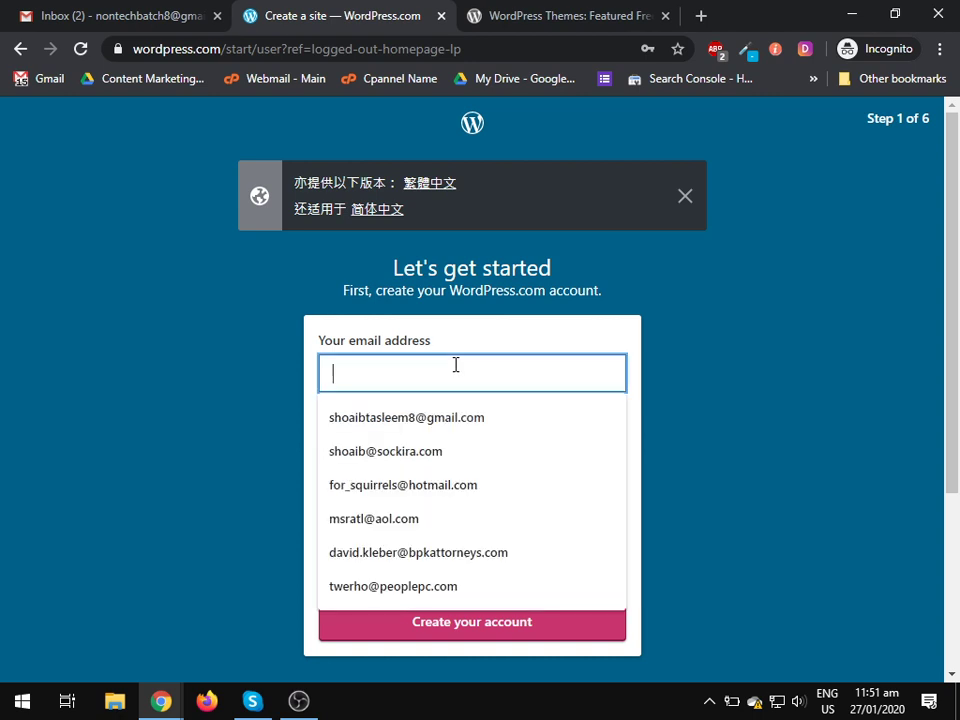
key(ctrl+v)
Enter the username and the account password in the sign-up form, and create the account.
key(Tab)
text(nonte)
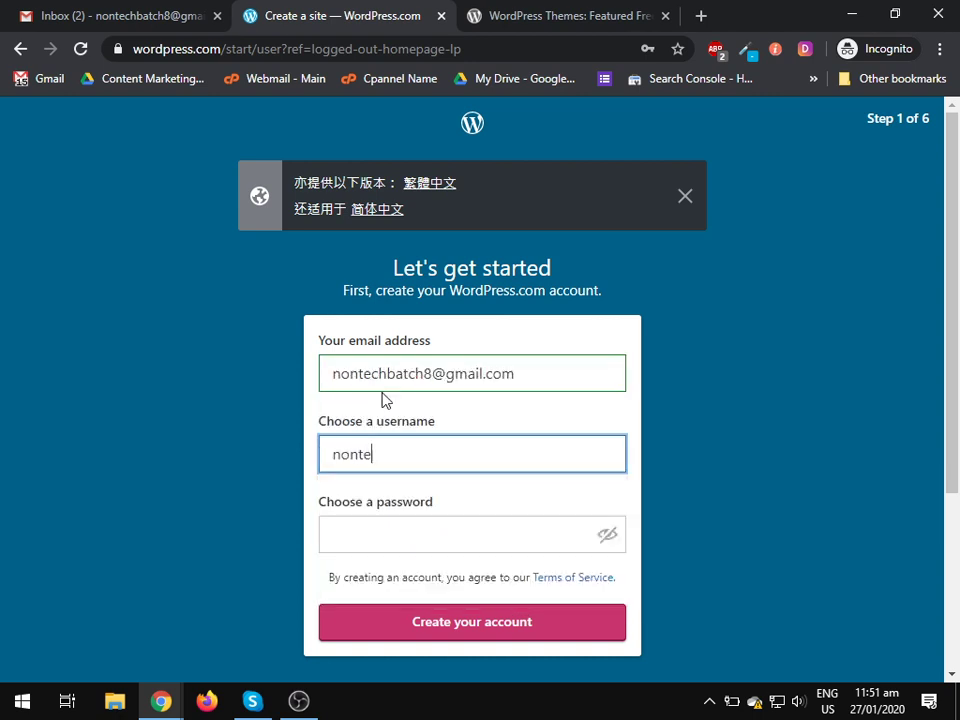
text(chbatch8)
key(Tab)
text(*************)
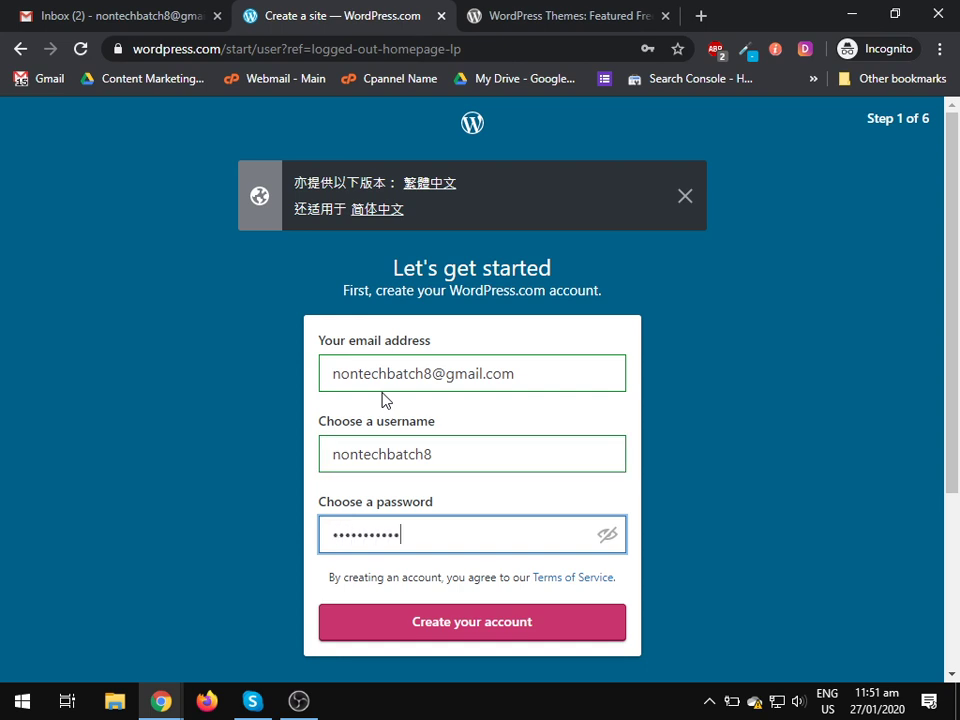
click(459, 619)
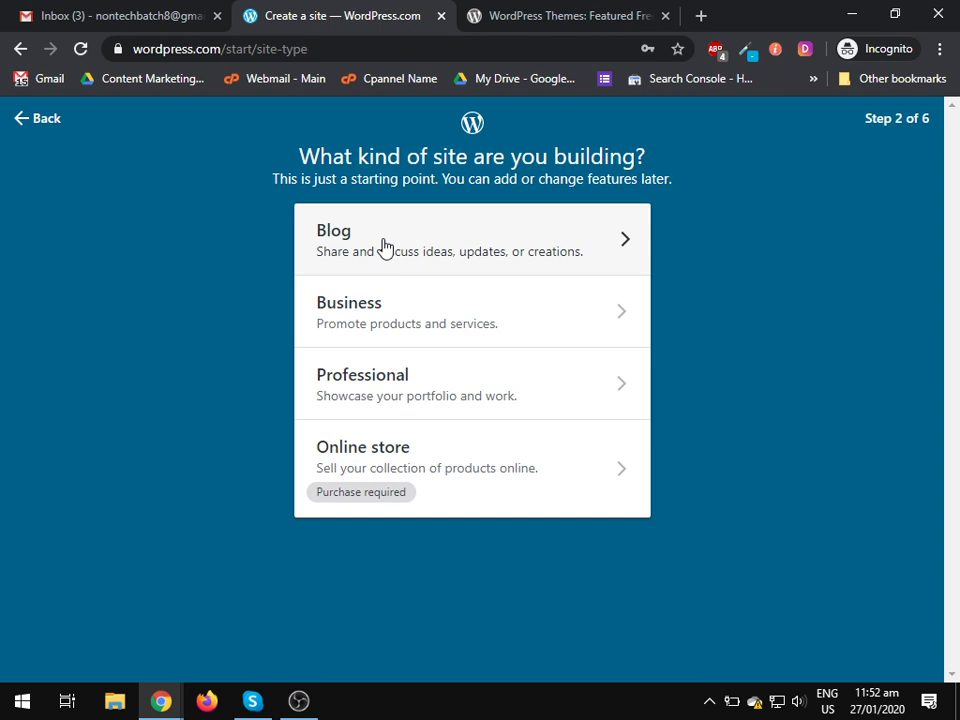
Choose Blog as the kind of site and set its topic to Education.
click(385, 245)
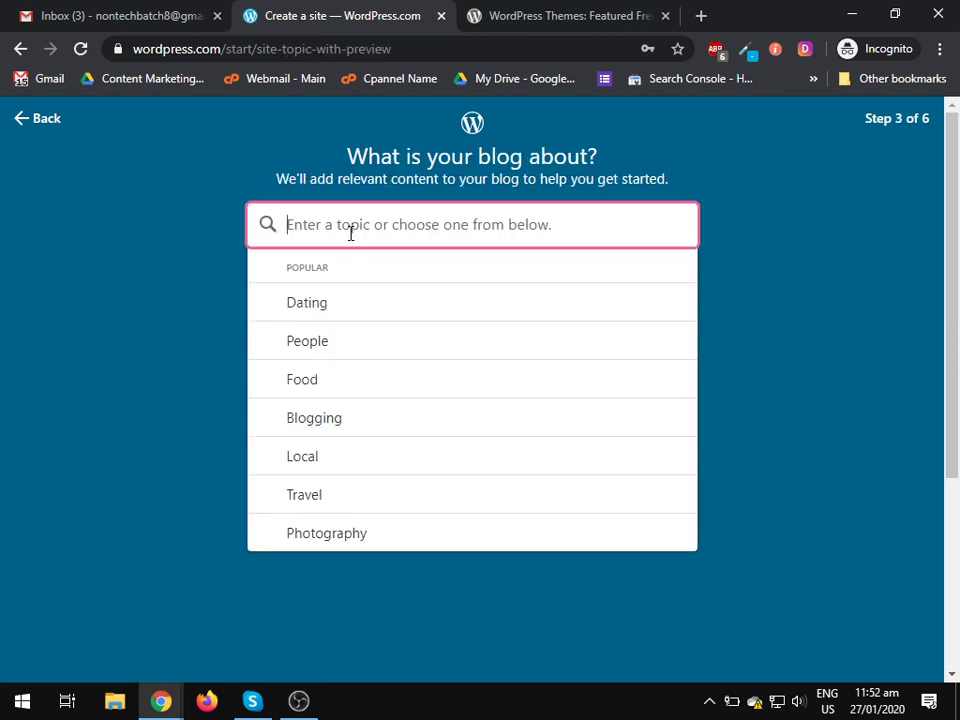
text(educ)
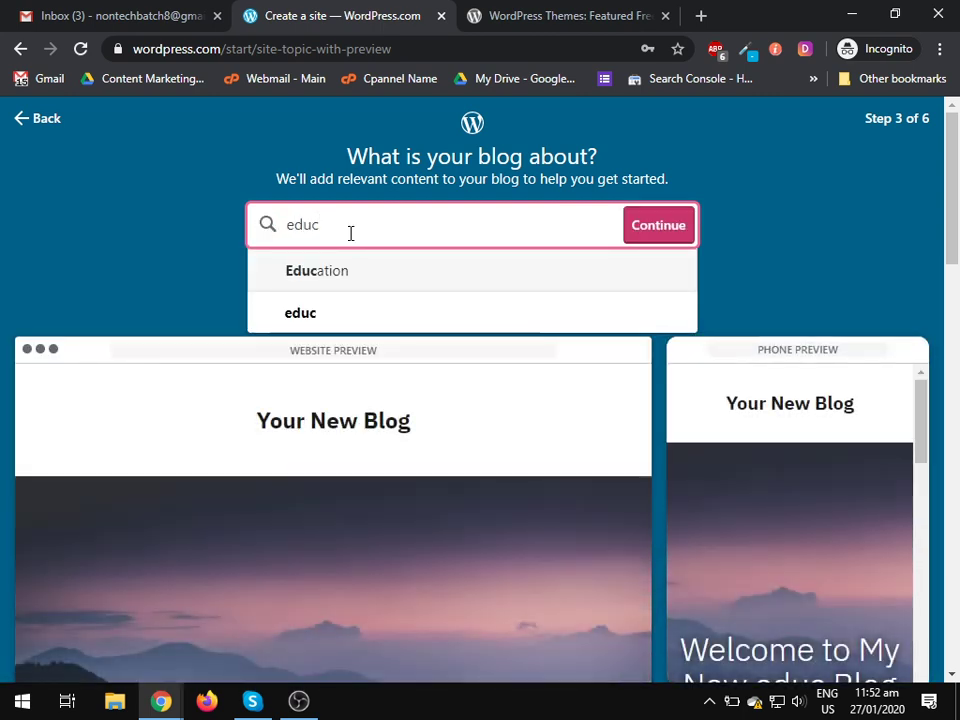
click(318, 272)
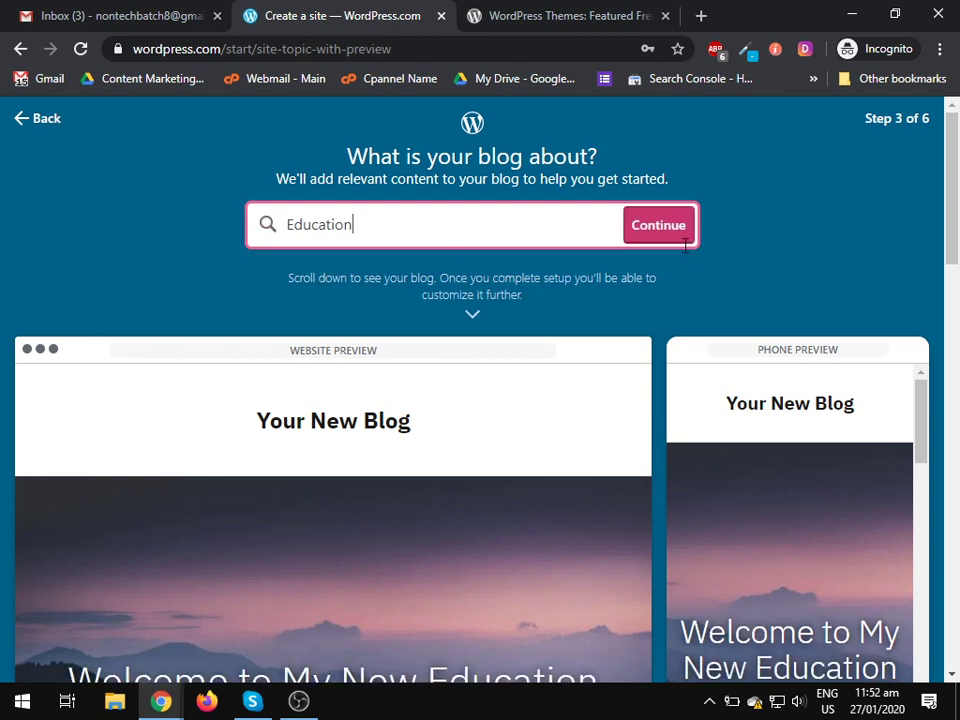
click(677, 232)
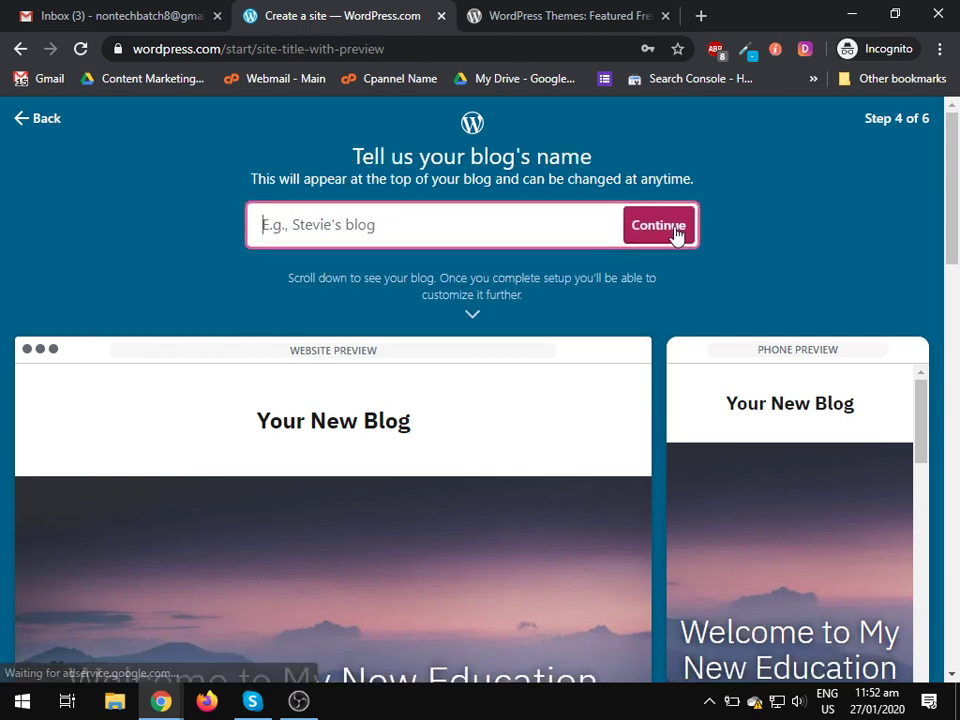
Name the blog "Advertising and Content Marketing" and continue to the domain selection.
click(429, 225)
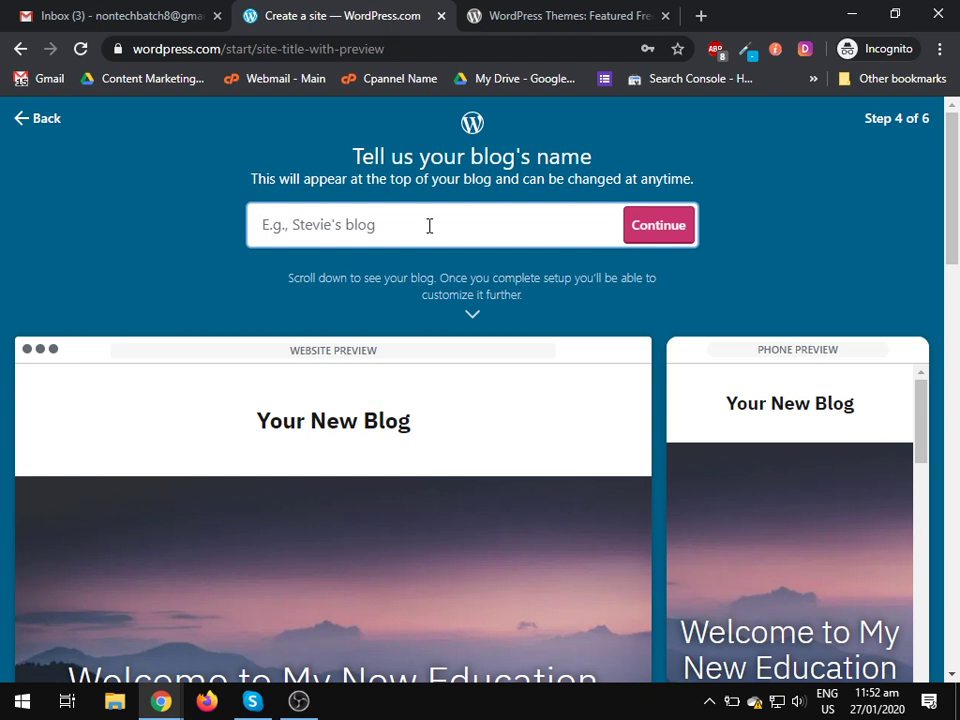
text(Con)
key(BackSpace)
key(BackSpace)
key(BackSpace)
text(Advertising andf)
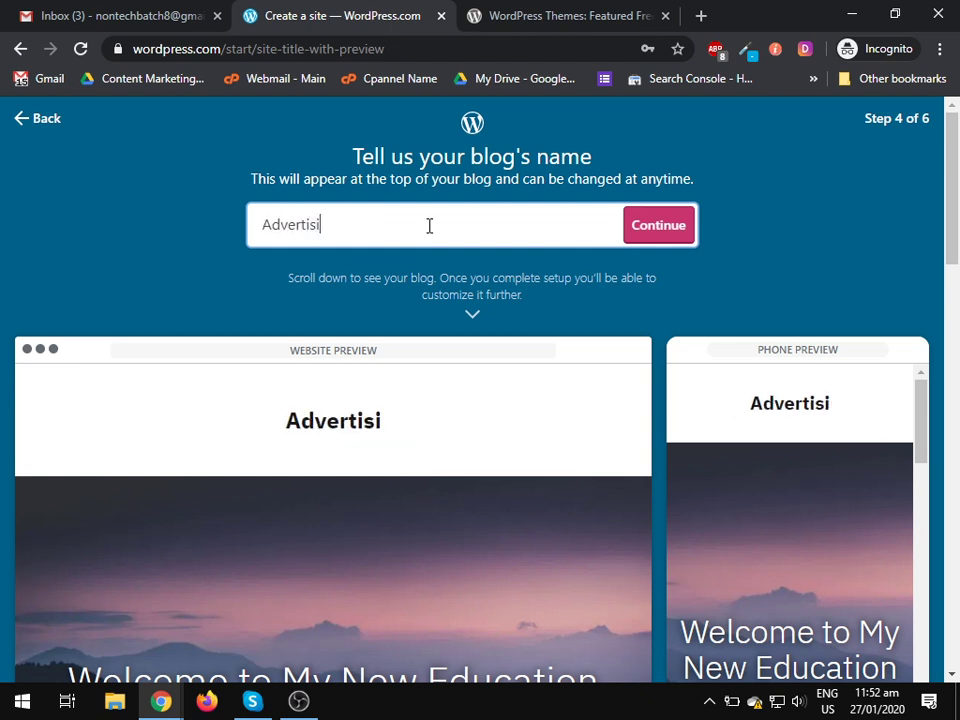
key(BackSpace)
key(BackSpace)
text(Con)
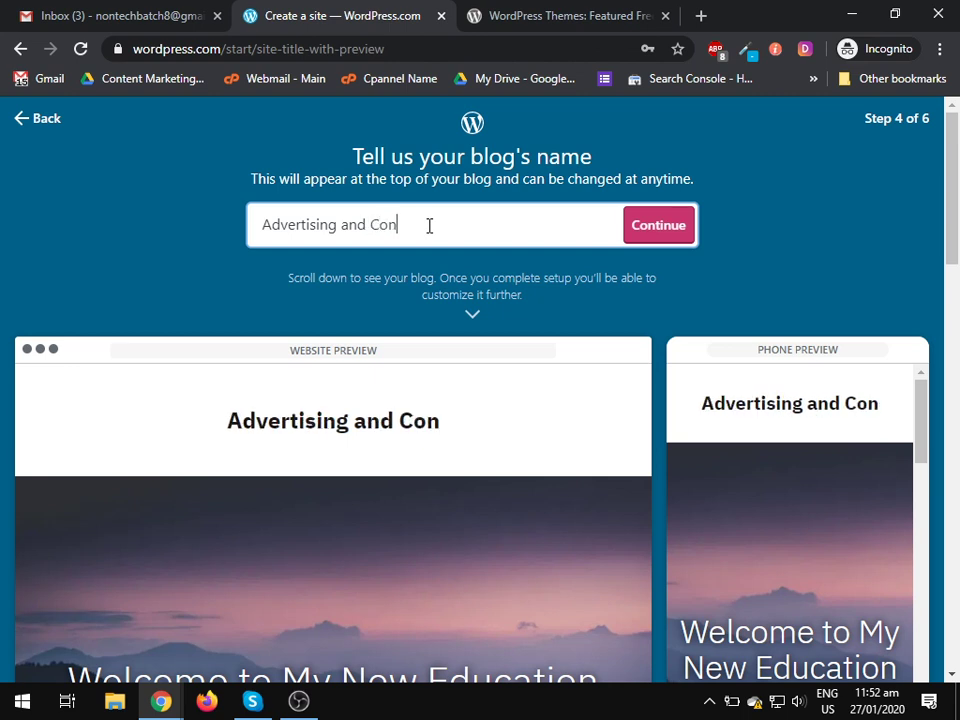
text(tent Marketing)
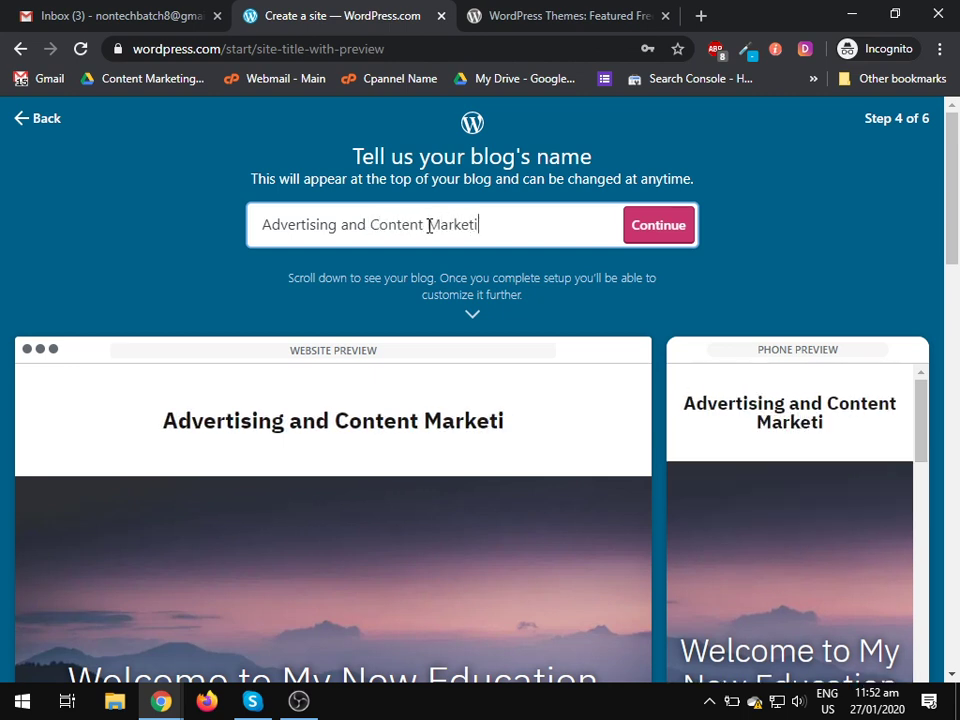
click(654, 227)
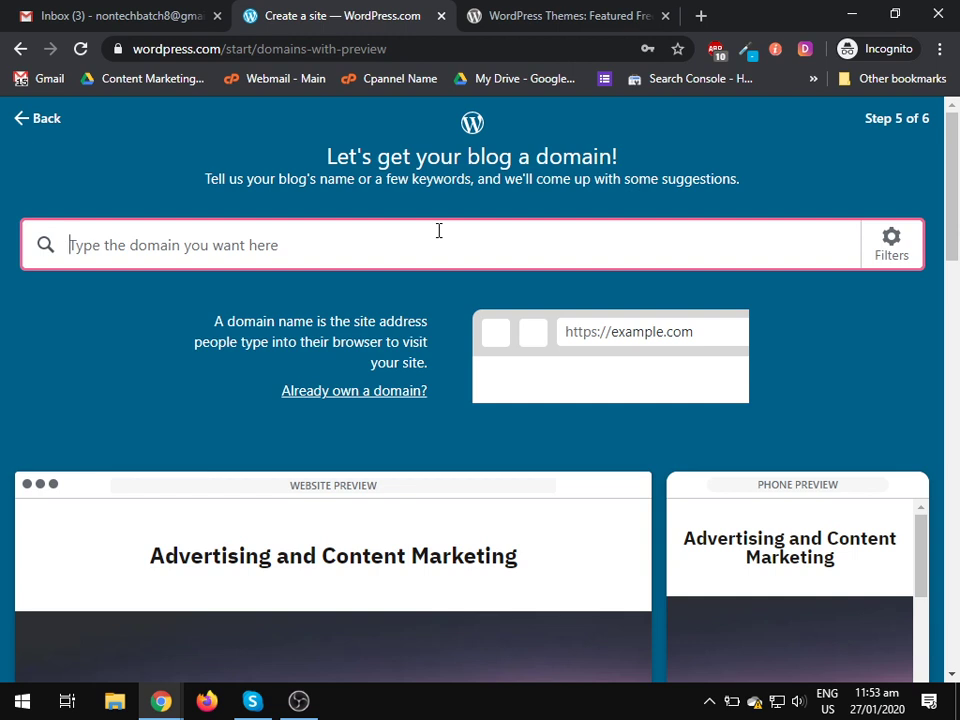
Search the domain suggestions for "advertisingandcontentmarketing".
text(advertisng)
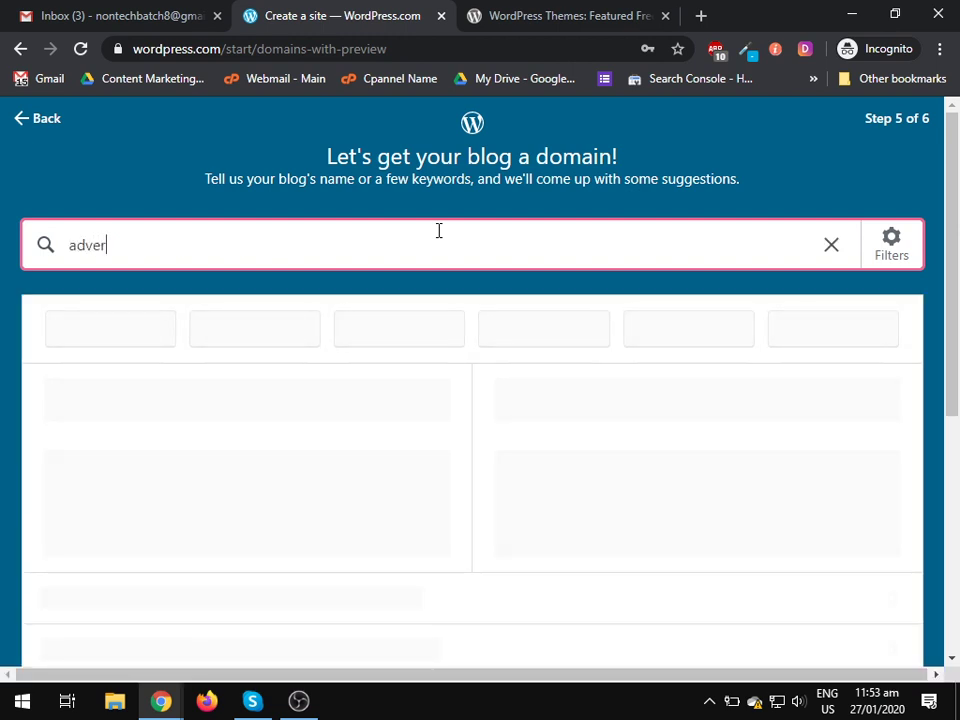
key(BackSpace)
key(BackSpace)
key(BackSpace)
key(BackSpace)
text(ising )
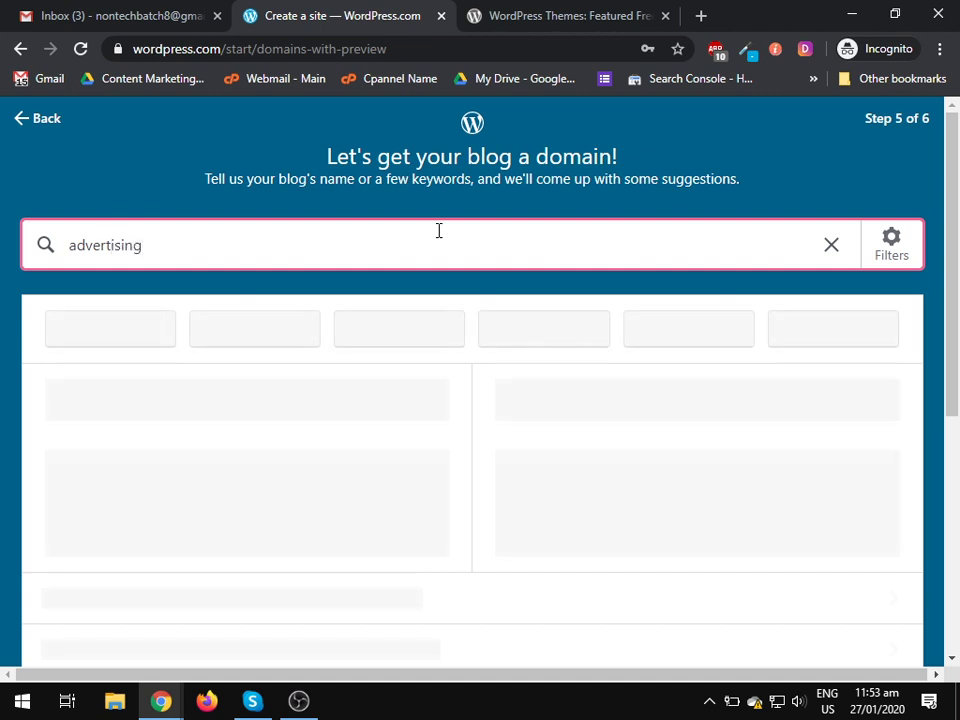
text(and contentmarketing)
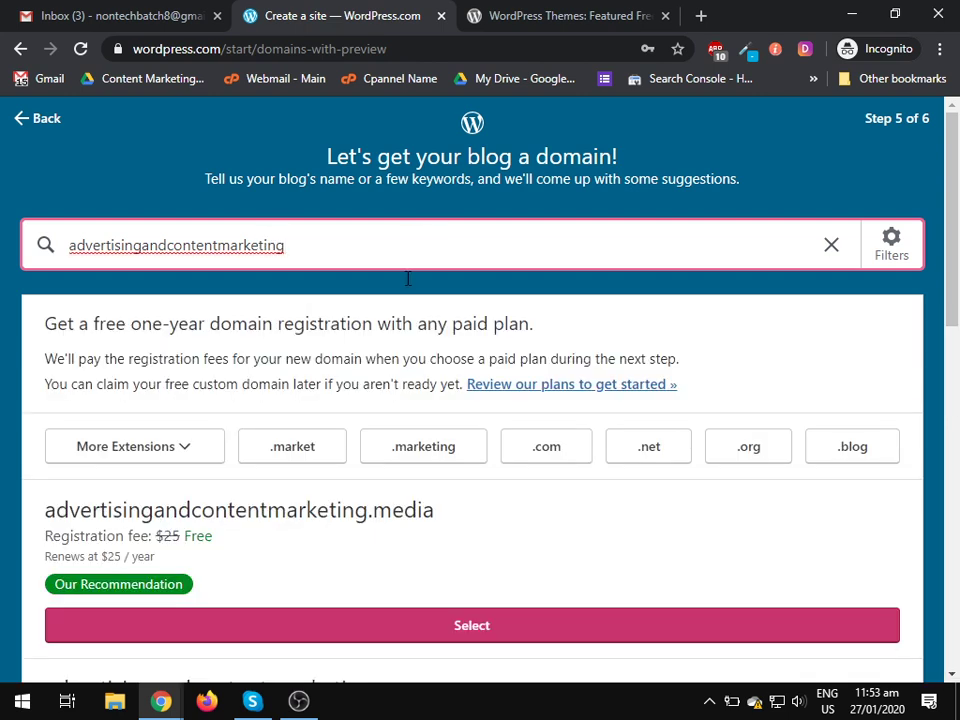
Review the suggested domains and select the free address advertisingandcontentmarketing.school.blog.
scroll(376, 500, down, 2)
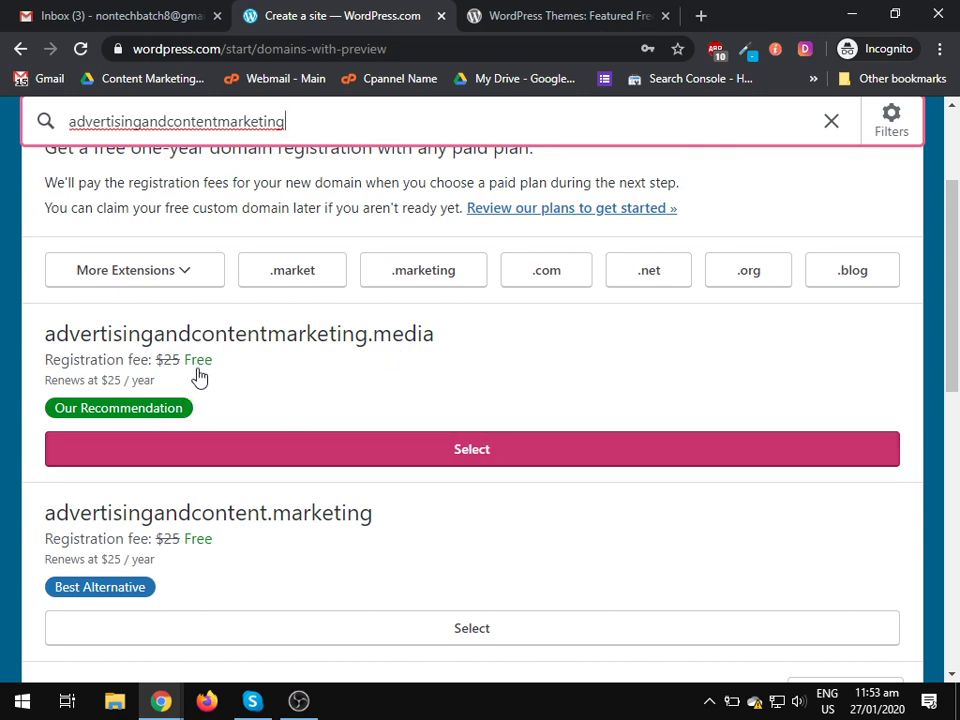
scroll(186, 422, down, 2)
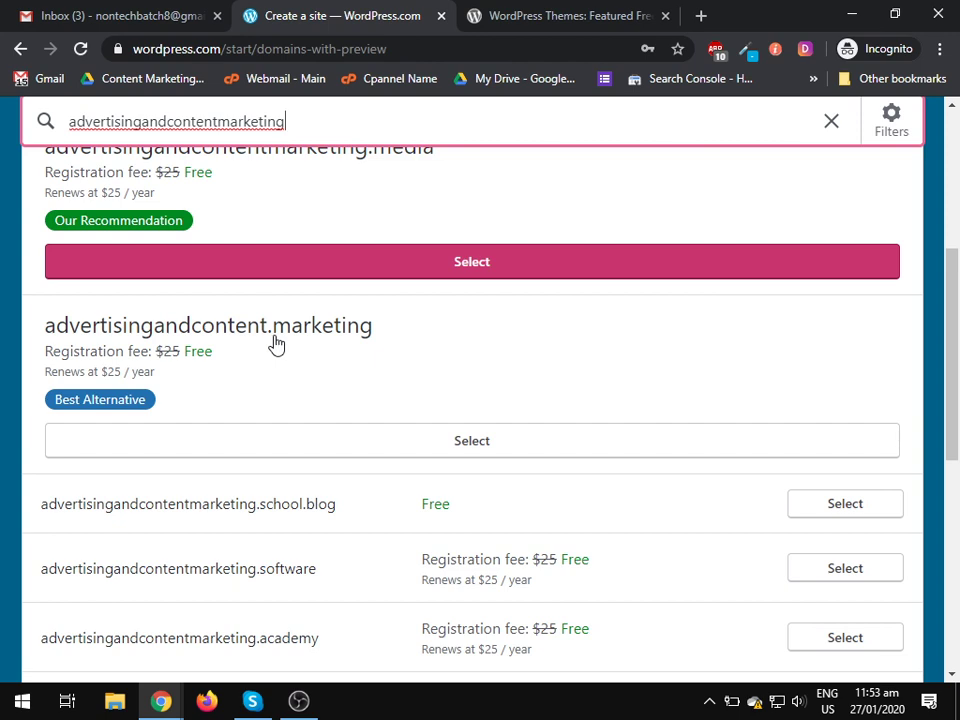
scroll(396, 345, down, 2)
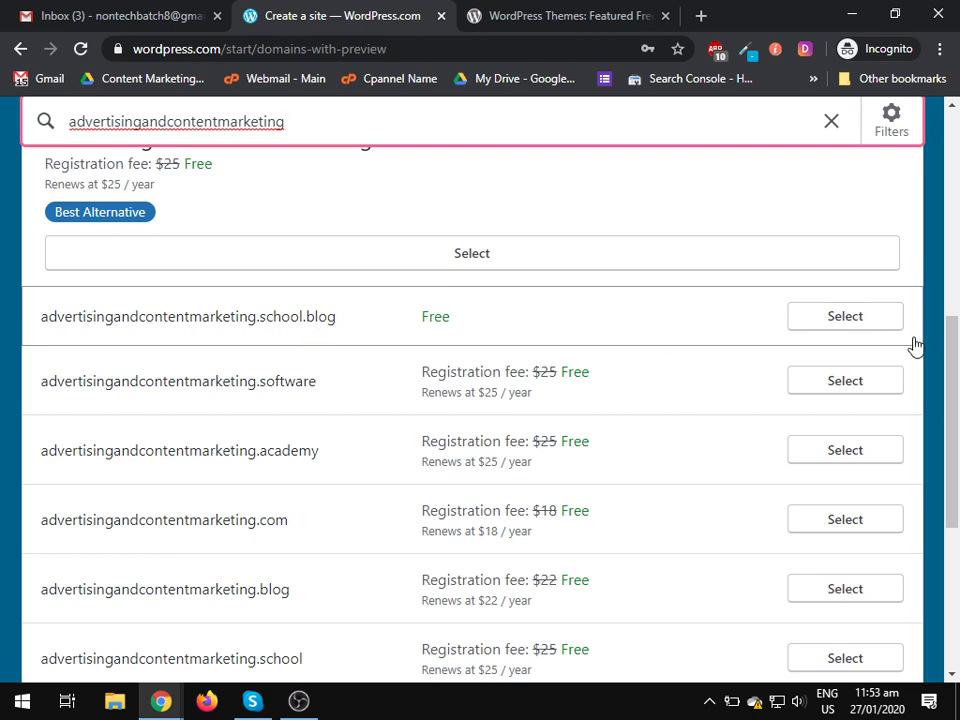
scroll(176, 193, up, 3)
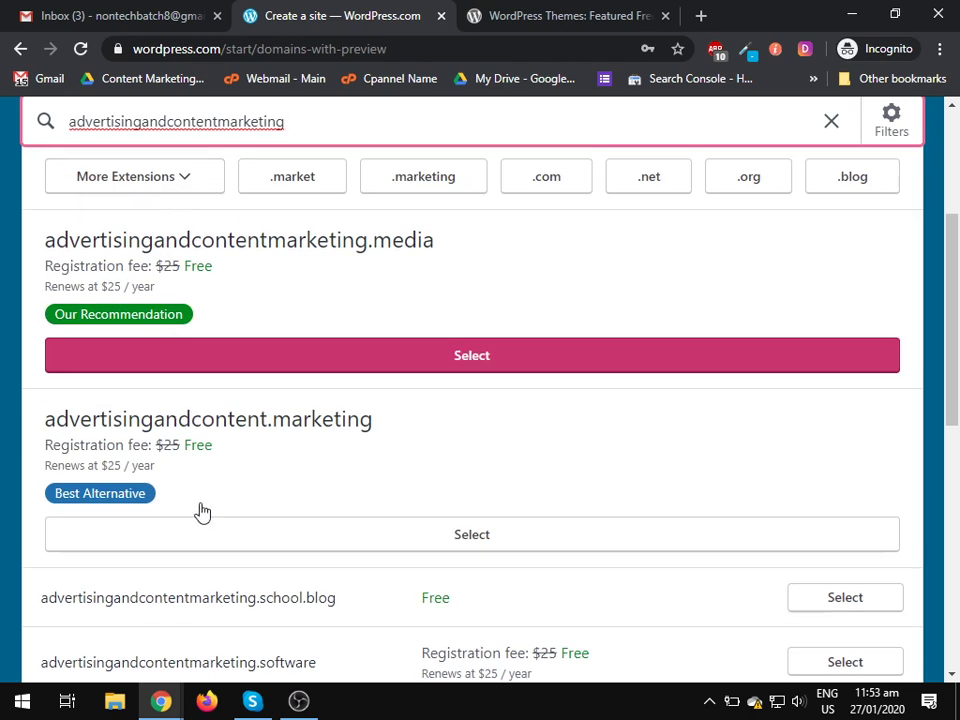
scroll(660, 465, down, 2)
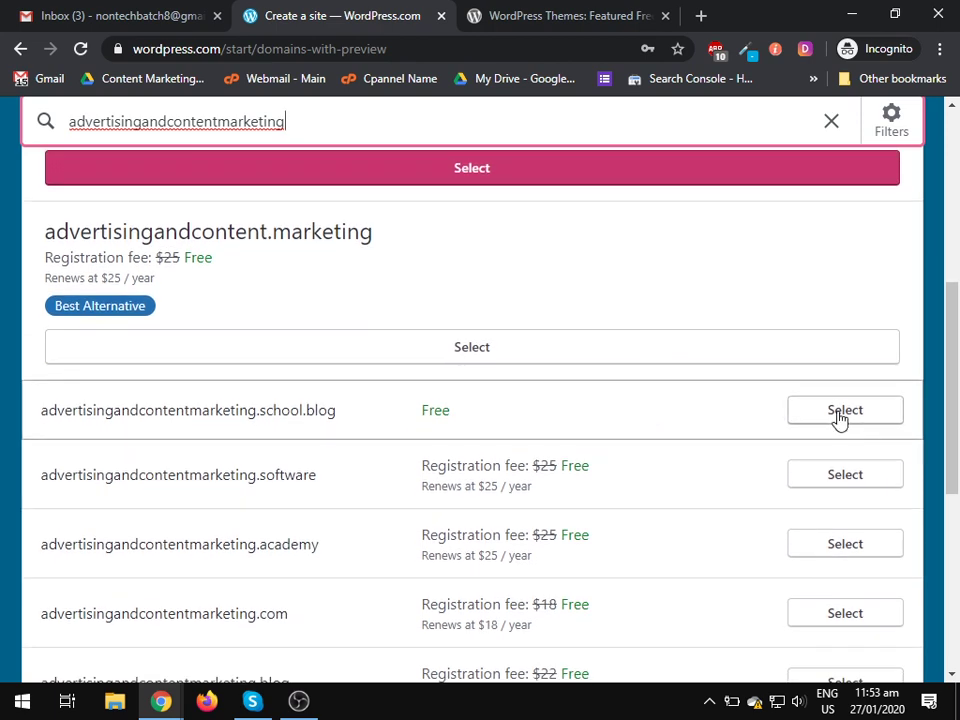
click(842, 414)
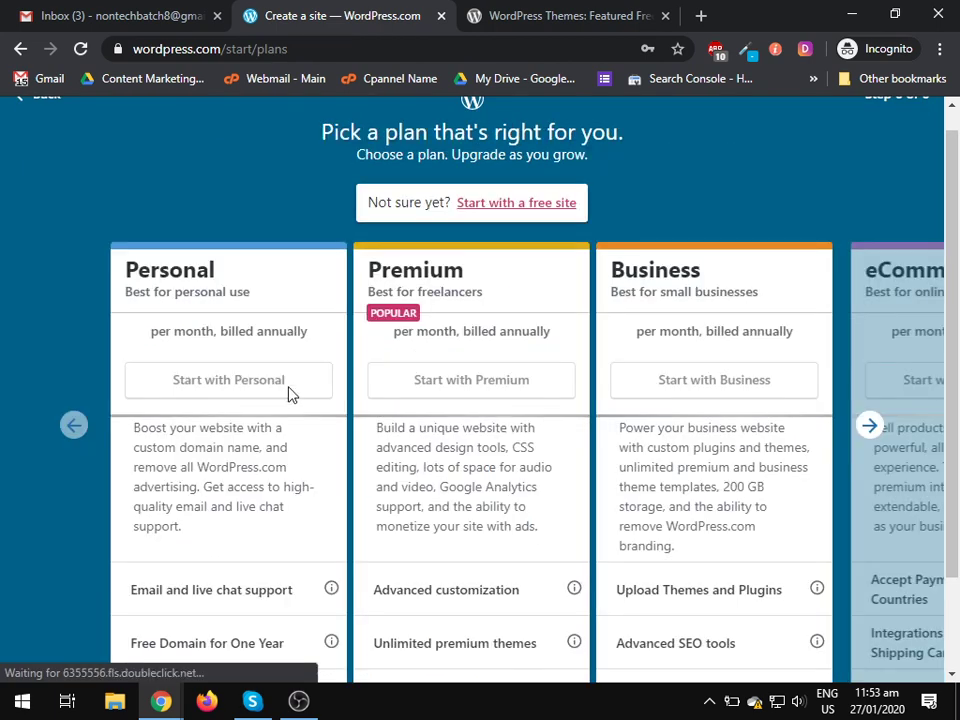
Compare the paid plans and choose to start with a free site instead.
scroll(294, 358, down, 3)
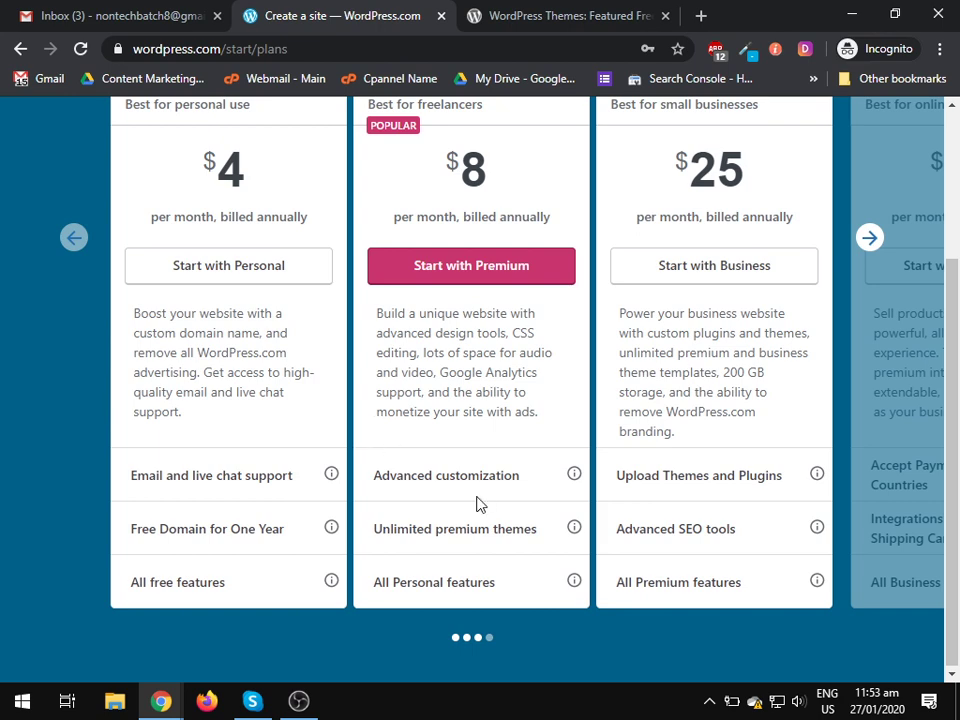
scroll(478, 503, up, 2)
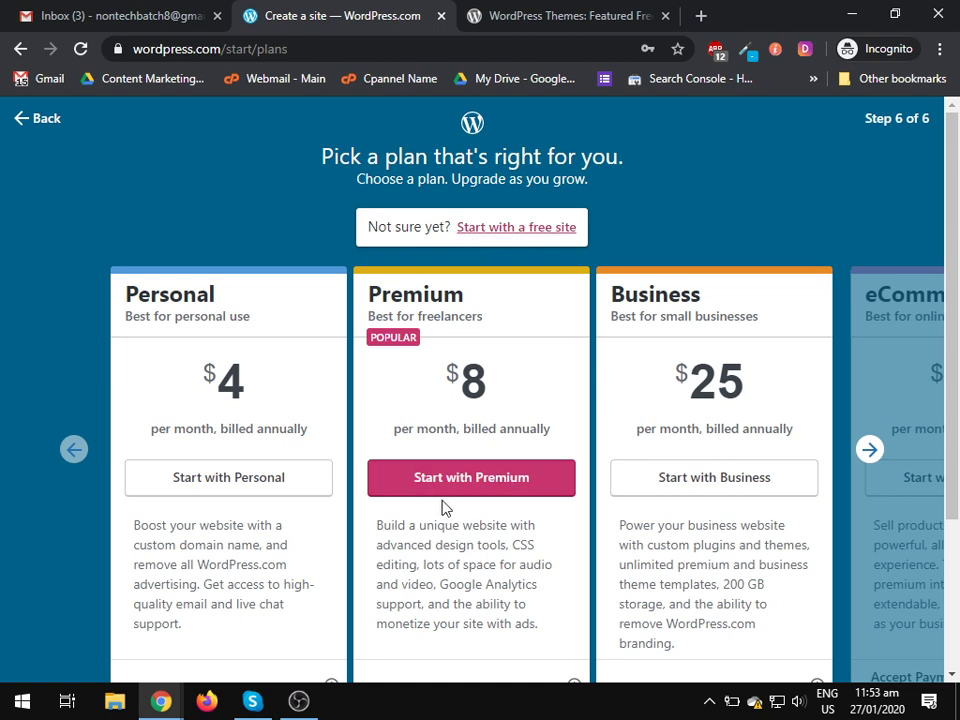
click(529, 233)
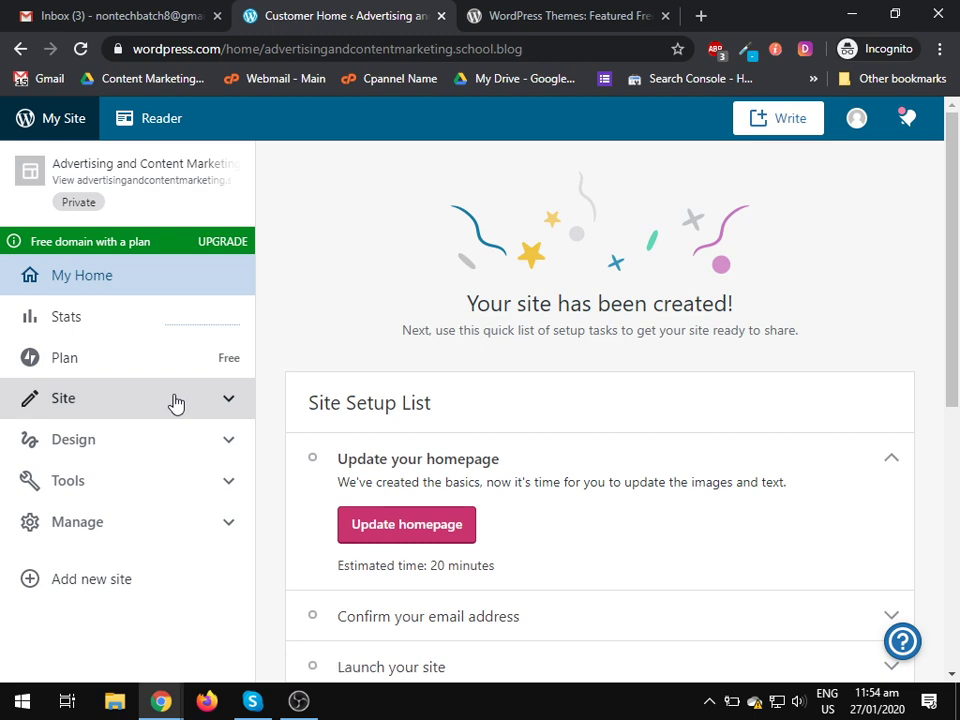
Open the new site's Stats page and view its daily traffic.
click(148, 320)
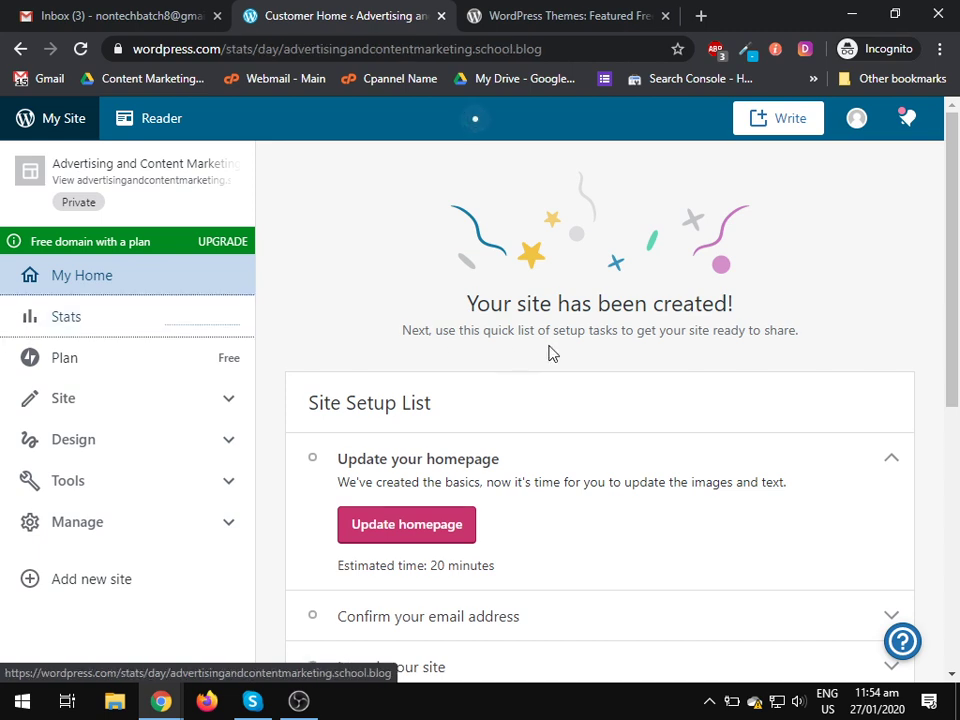
scroll(544, 403, down, 1)
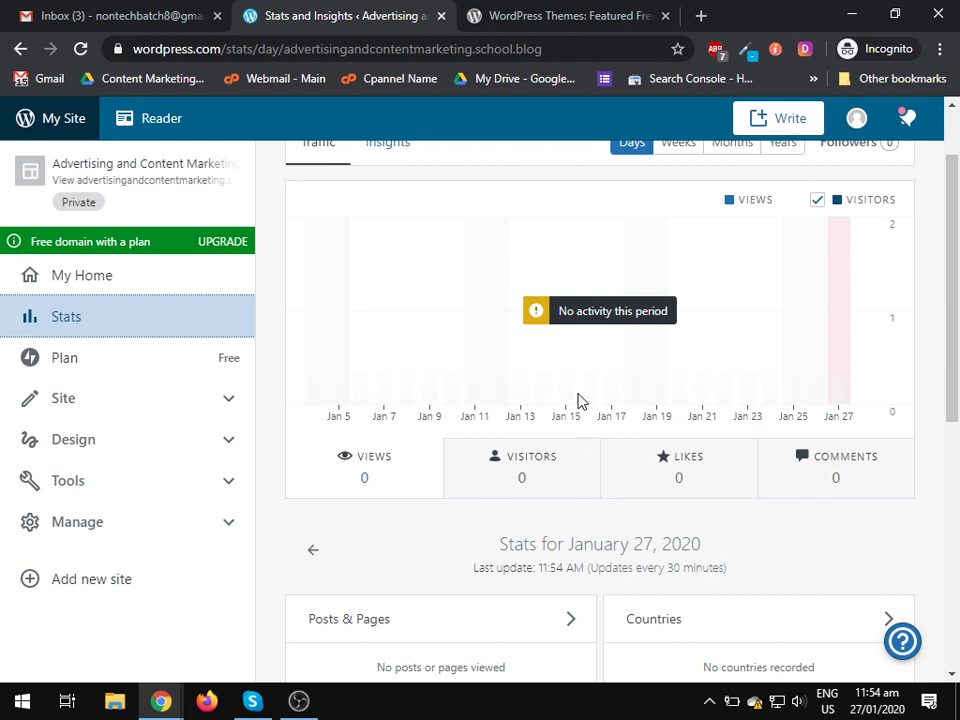
Examine the daily traffic chart and the posts, countries, search terms, clicks, downloads, referrers, authors and videos summaries for January 27, 2020.
scroll(437, 412, up, 1)
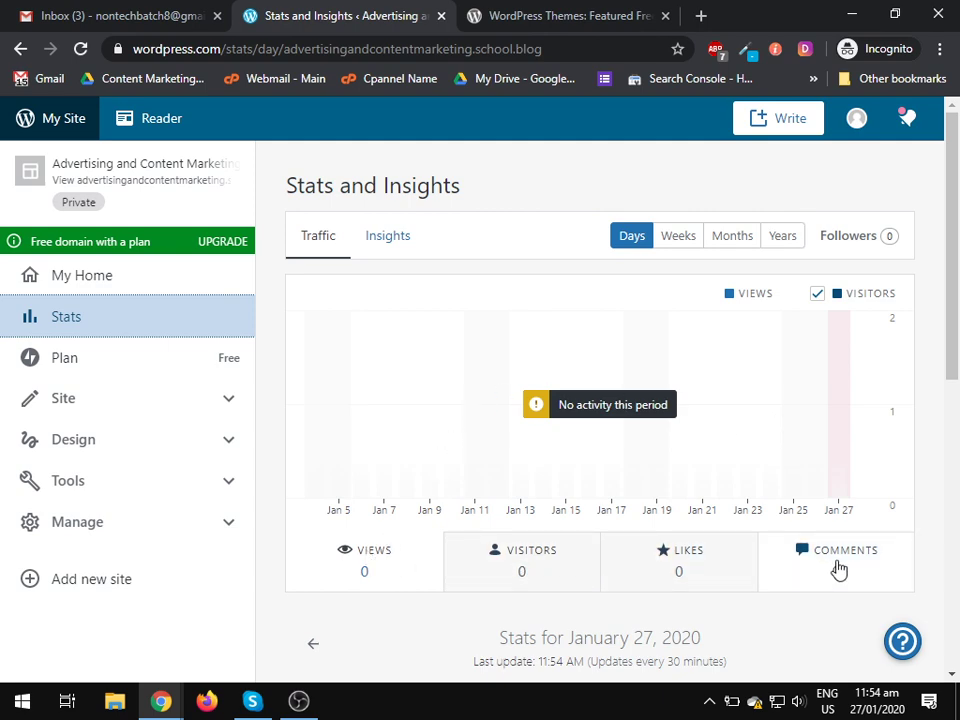
scroll(838, 568, down, 4)
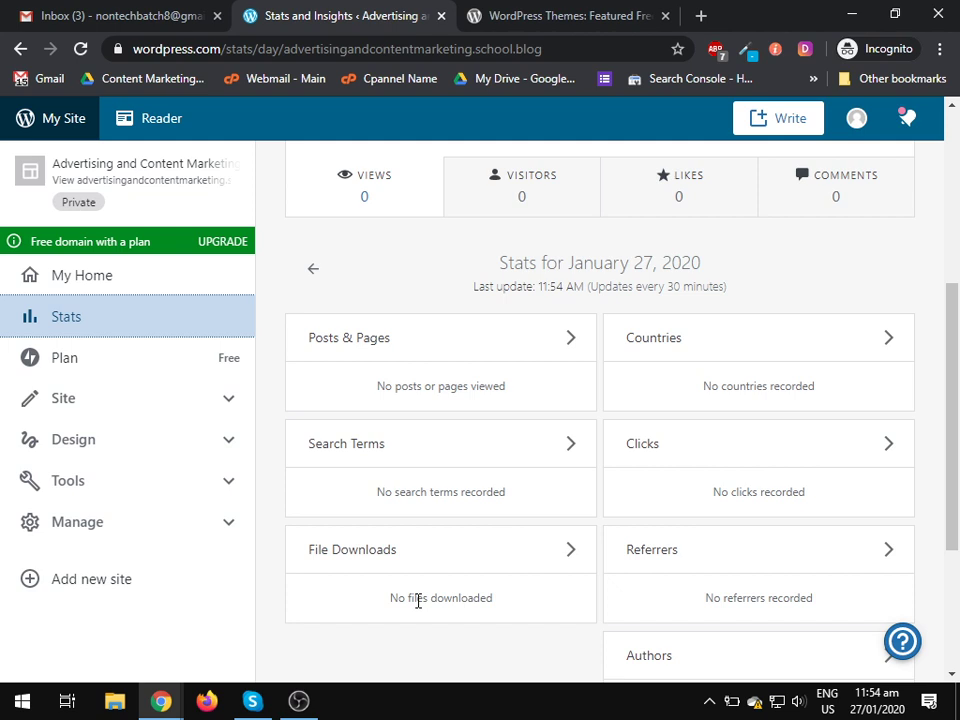
drag(397, 597, 474, 594)
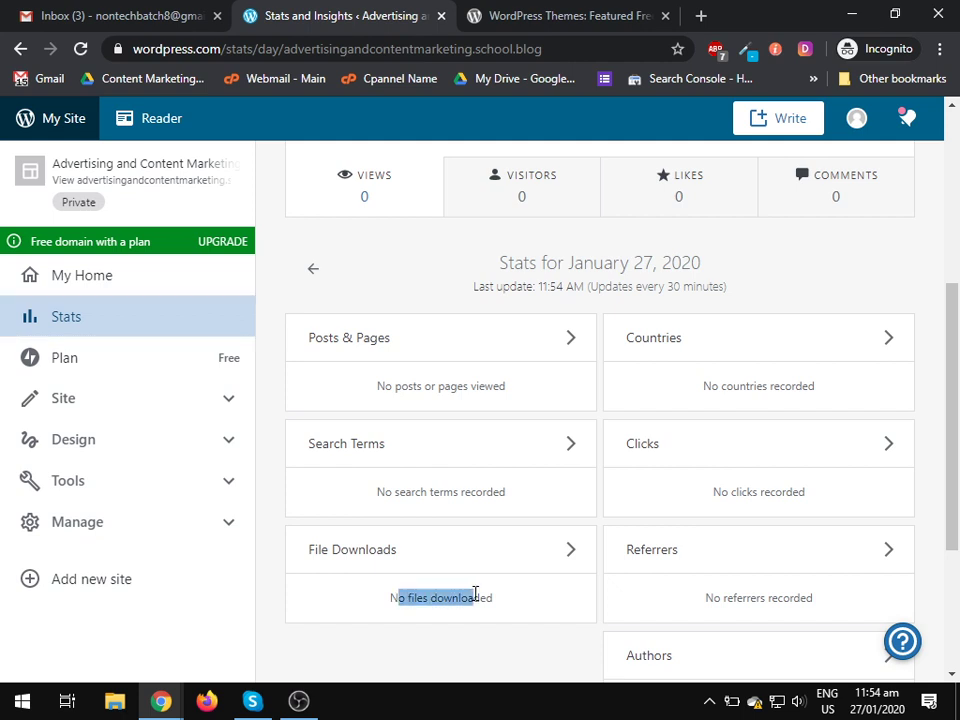
click(474, 594)
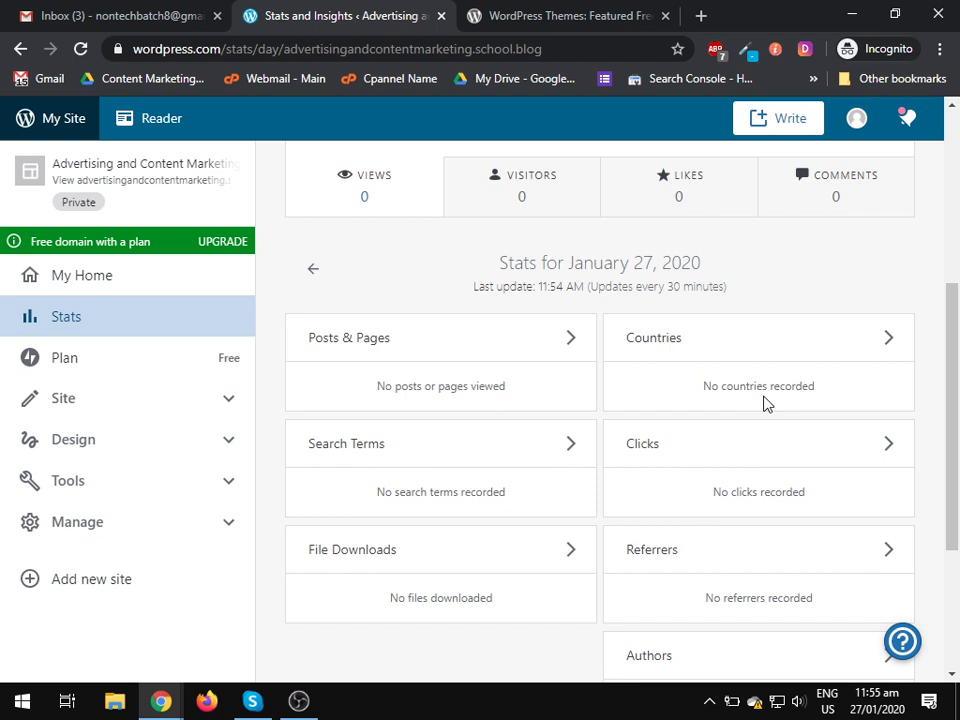
drag(748, 506, 857, 504)
click(857, 504)
scroll(814, 508, down, 3)
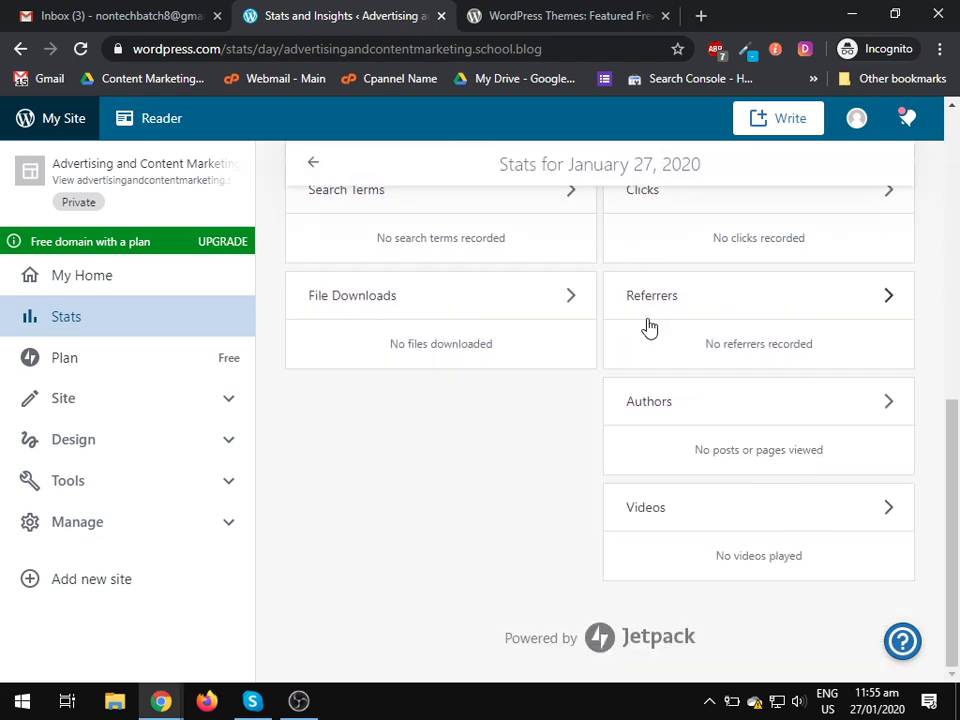
drag(701, 450, 542, 428)
click(711, 444)
triple_click(866, 561)
click(866, 561)
scroll(846, 549, up, 2)
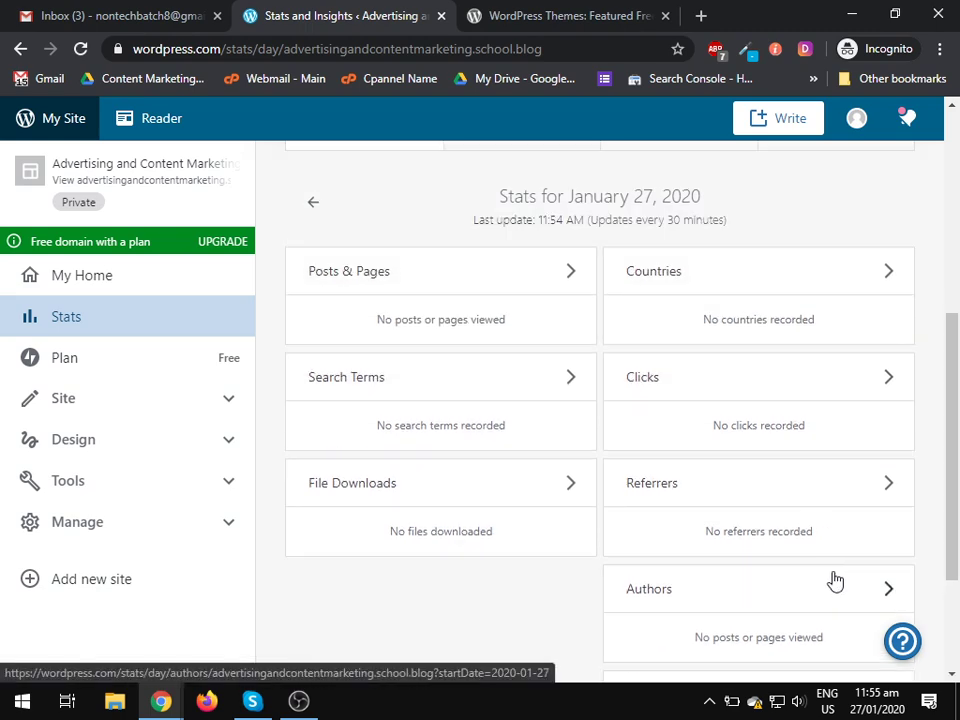
scroll(835, 578, up, 5)
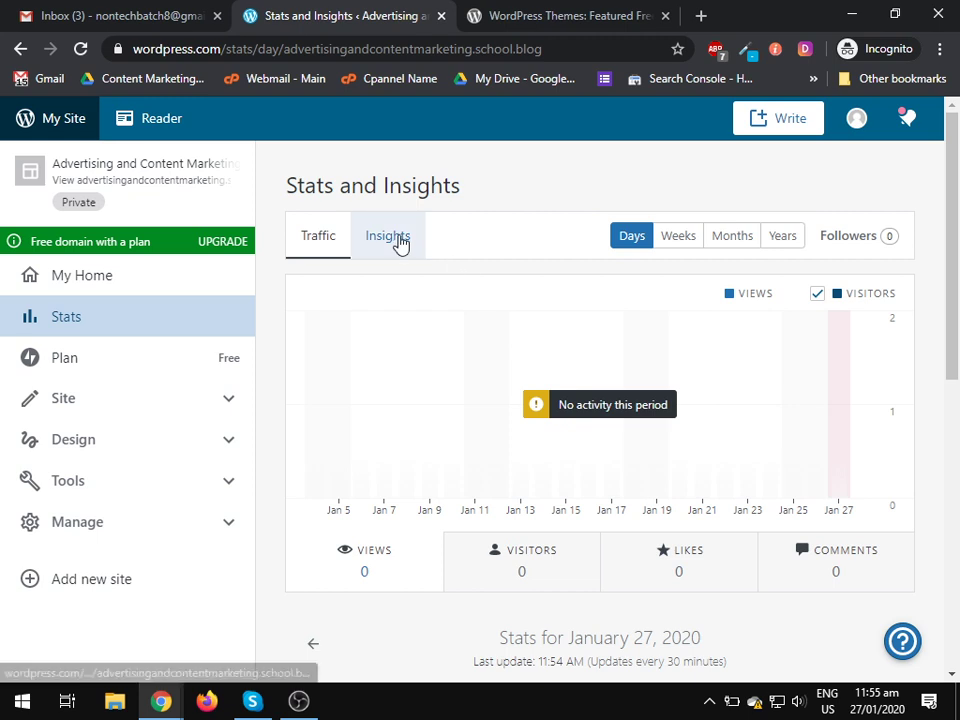
Open Insights, show All Time Views as average per day, and review the post, follower, comment and annual site statistics.
click(400, 243)
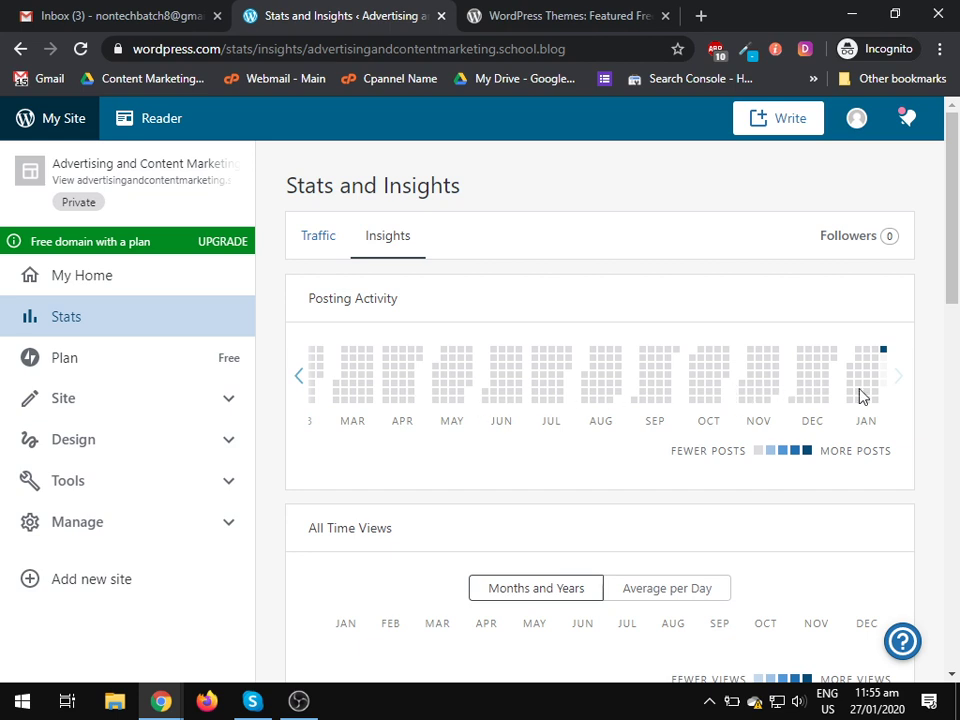
scroll(860, 397, down, 5)
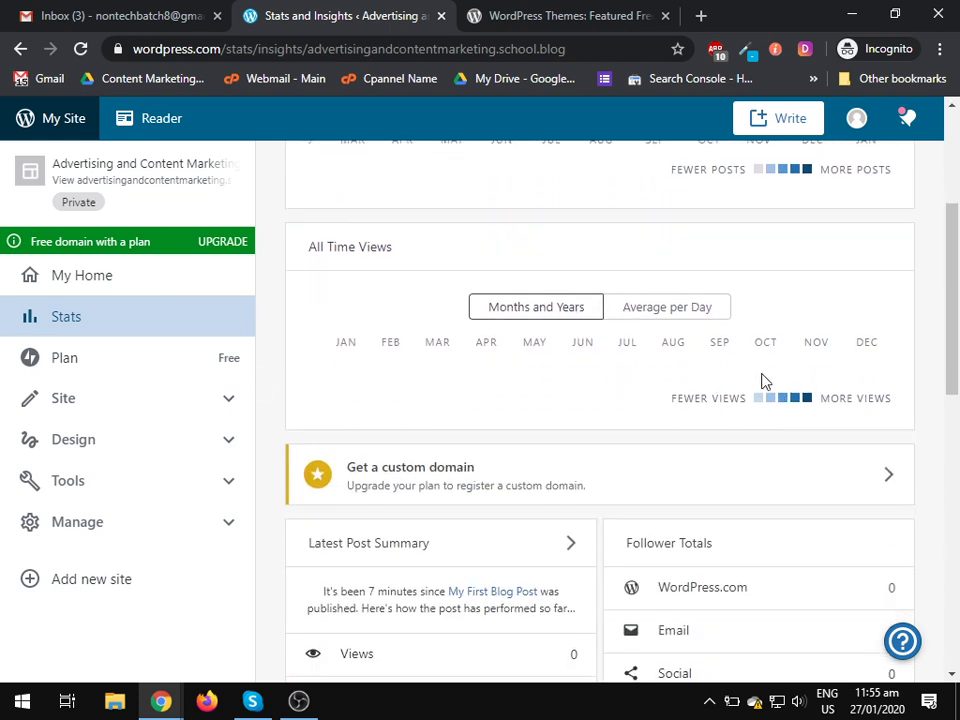
click(656, 307)
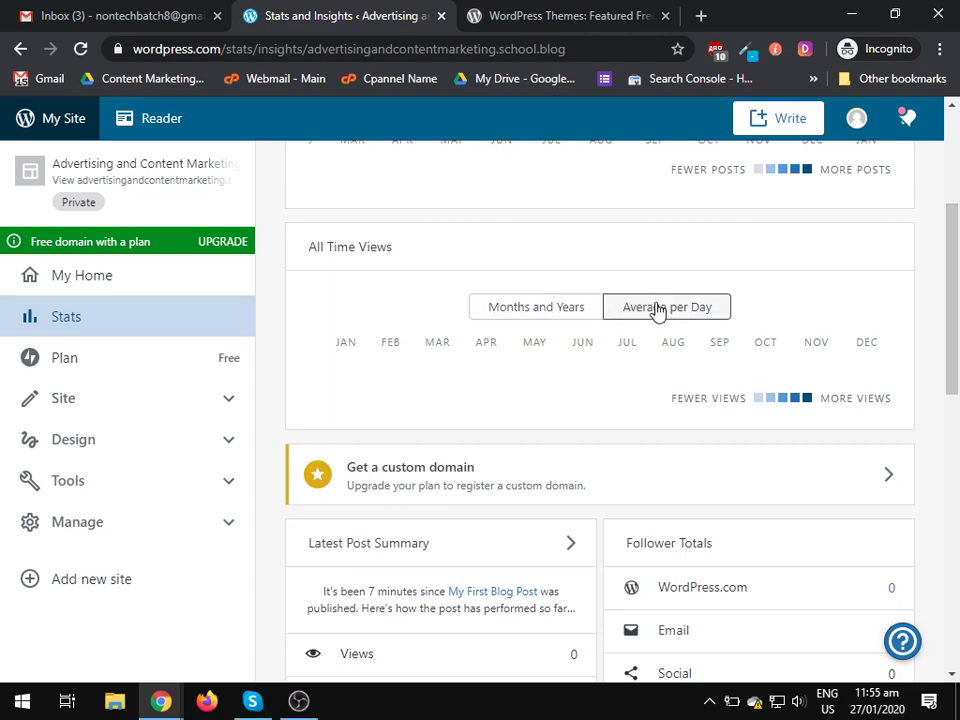
scroll(555, 380, down, 3)
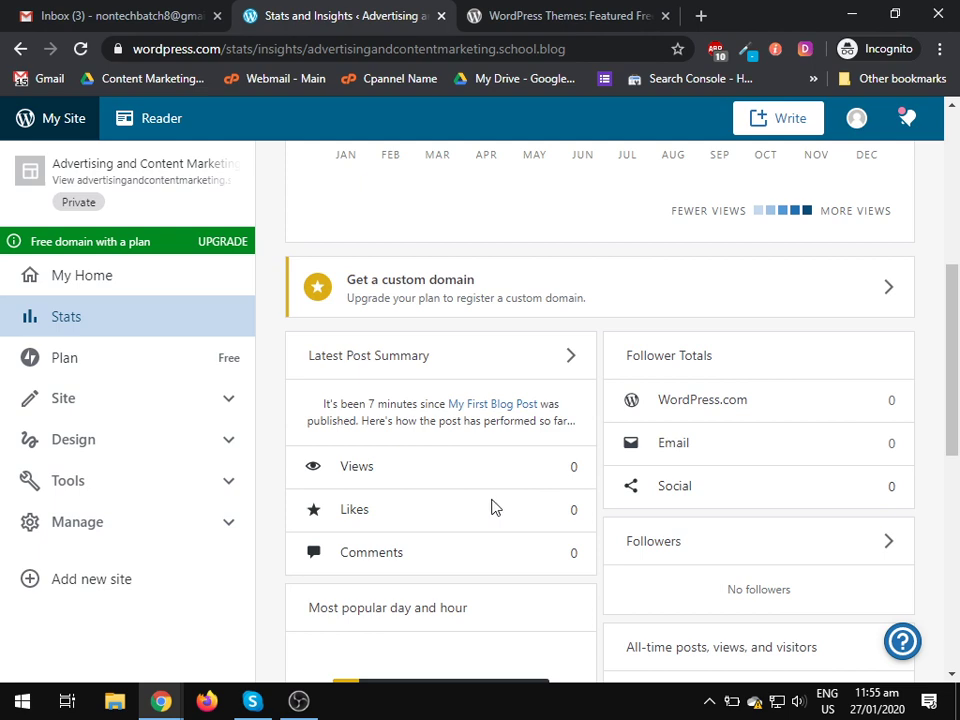
scroll(491, 506, down, 1)
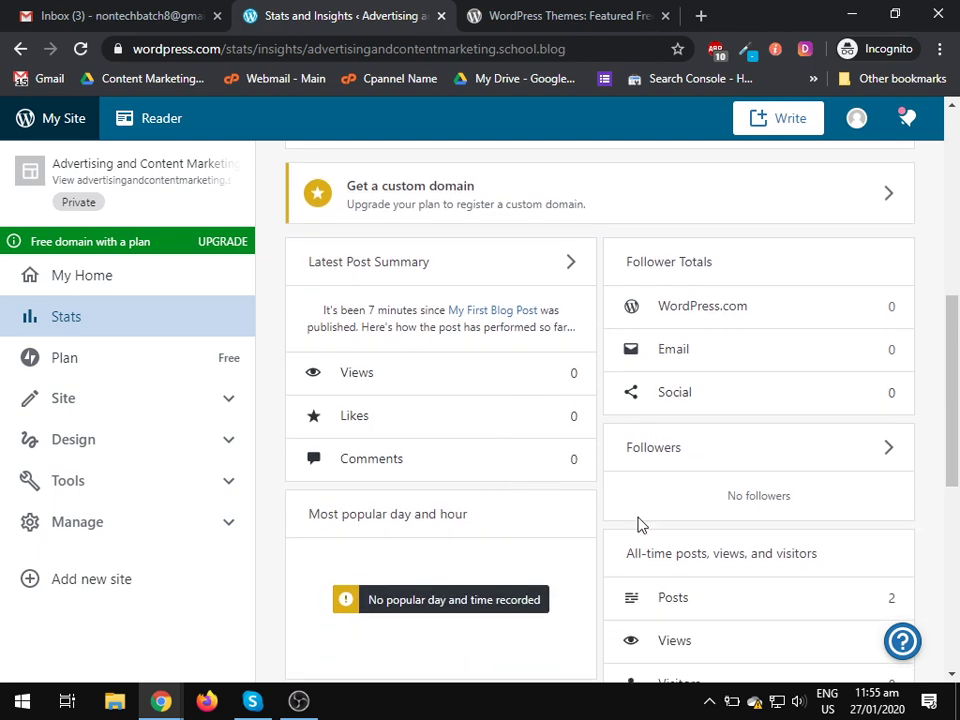
scroll(700, 540, down, 3)
scroll(507, 471, down, 3)
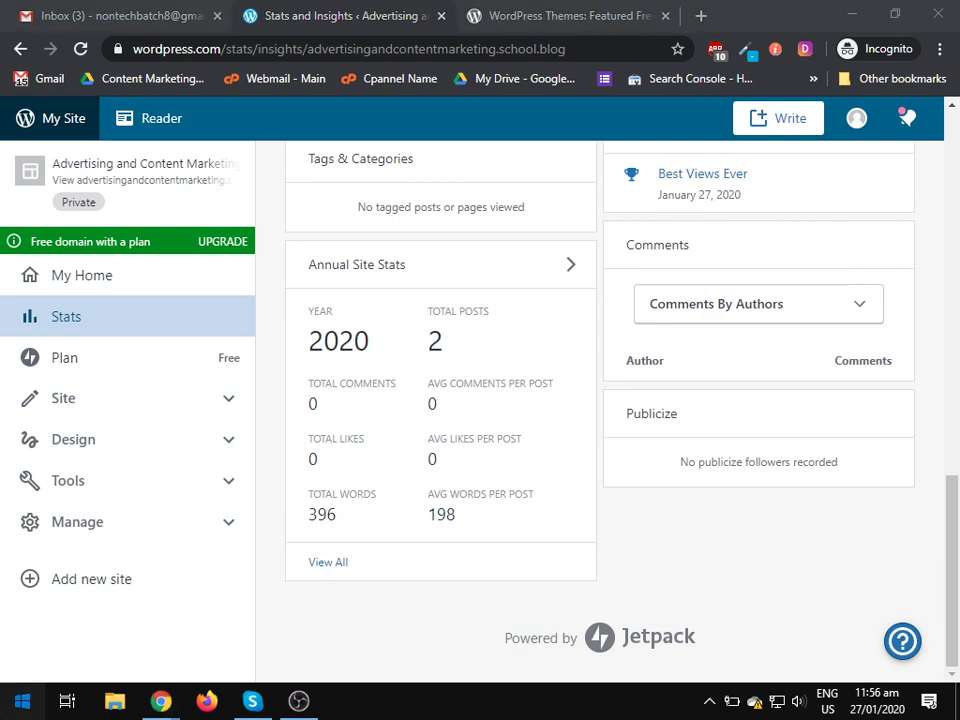
Open the Snipping Tool, start a new snip and move the tool's window fully into view.
click(22, 701)
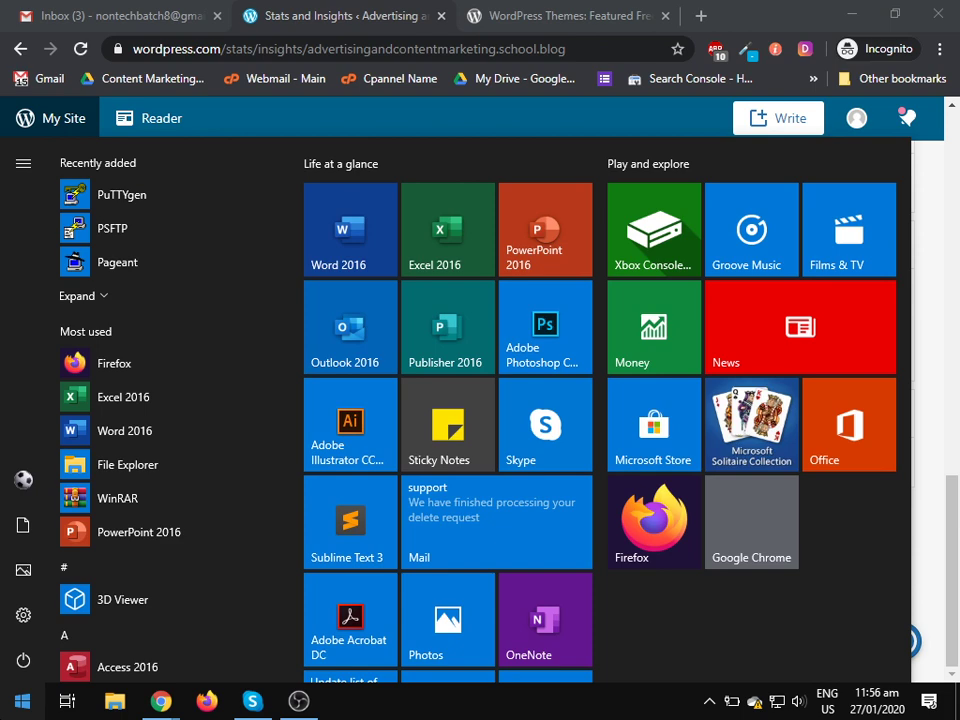
text(sni)
key(Return)
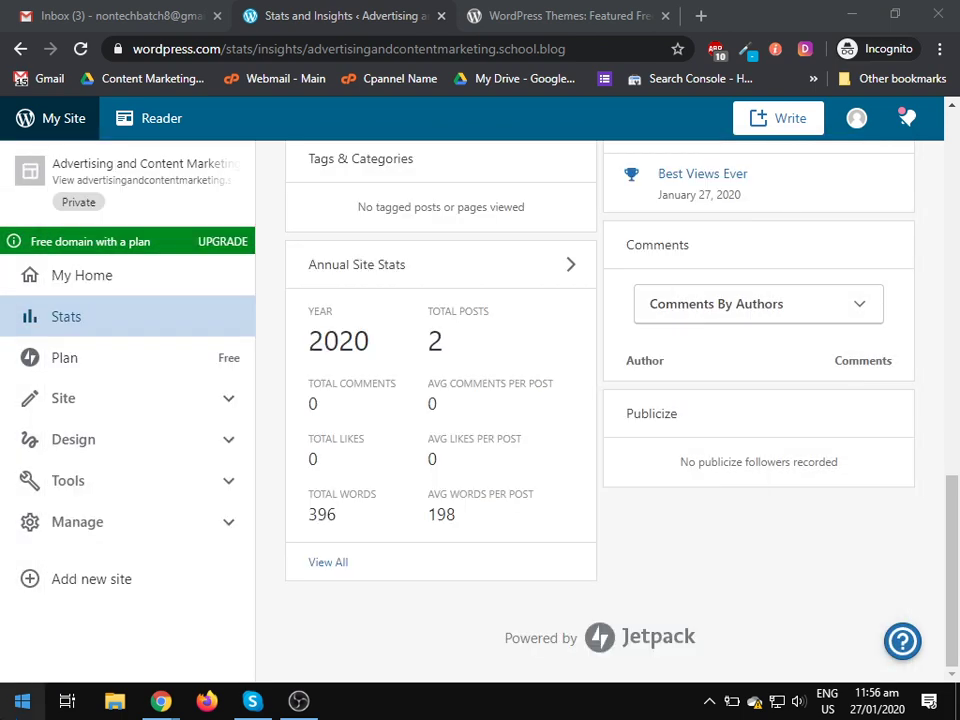
click(712, 302)
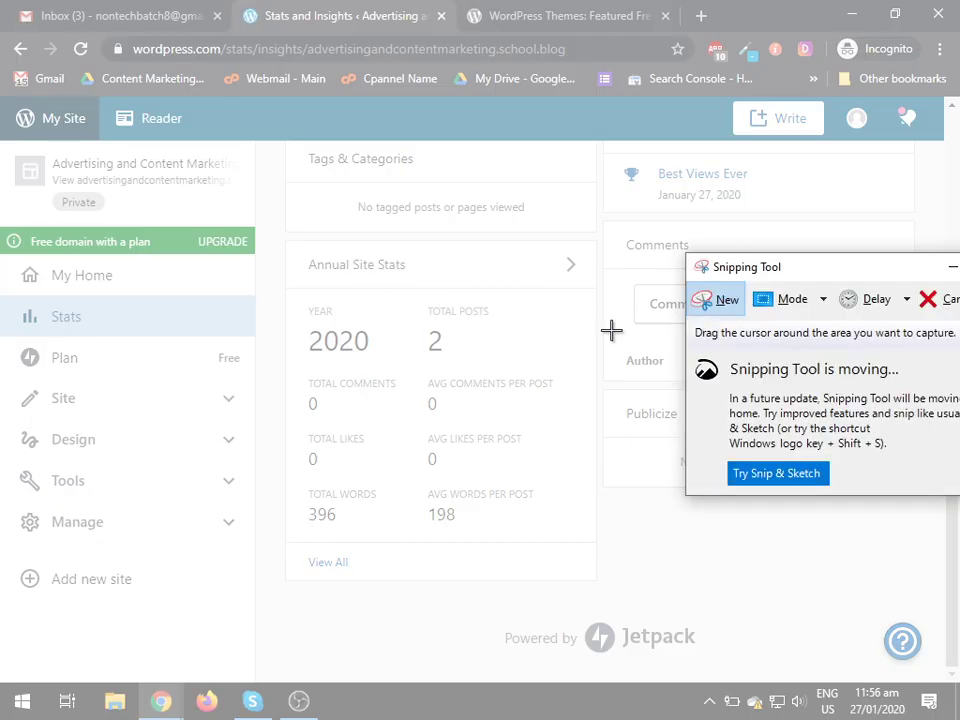
drag(891, 266, 471, 227)
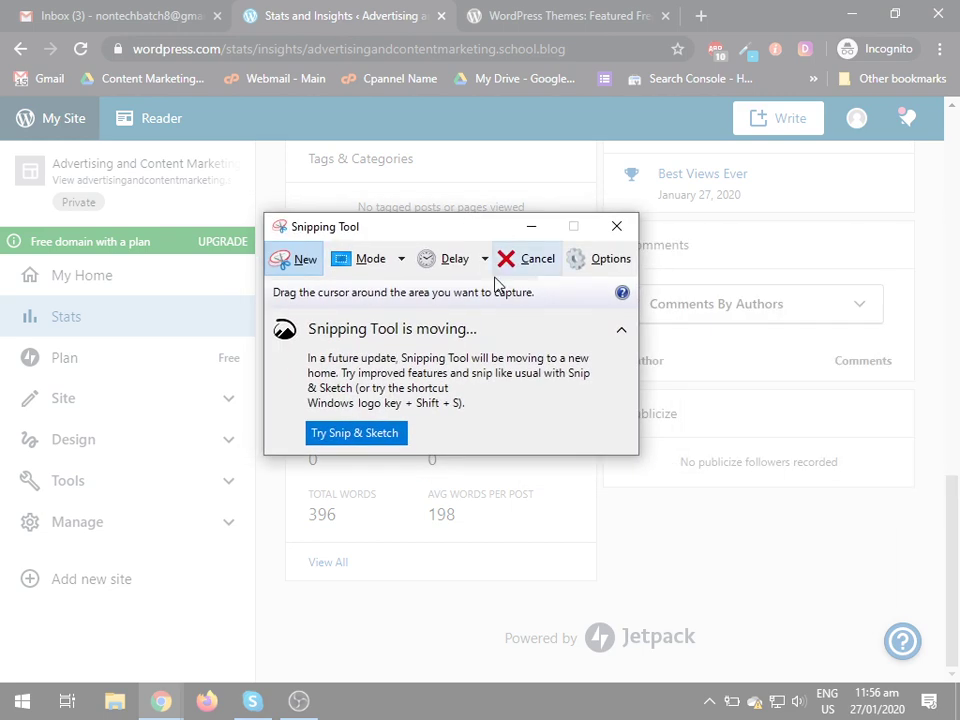
Try to start another snip, and switch to Snip & Sketch in a maximized window.
click(293, 260)
click(300, 259)
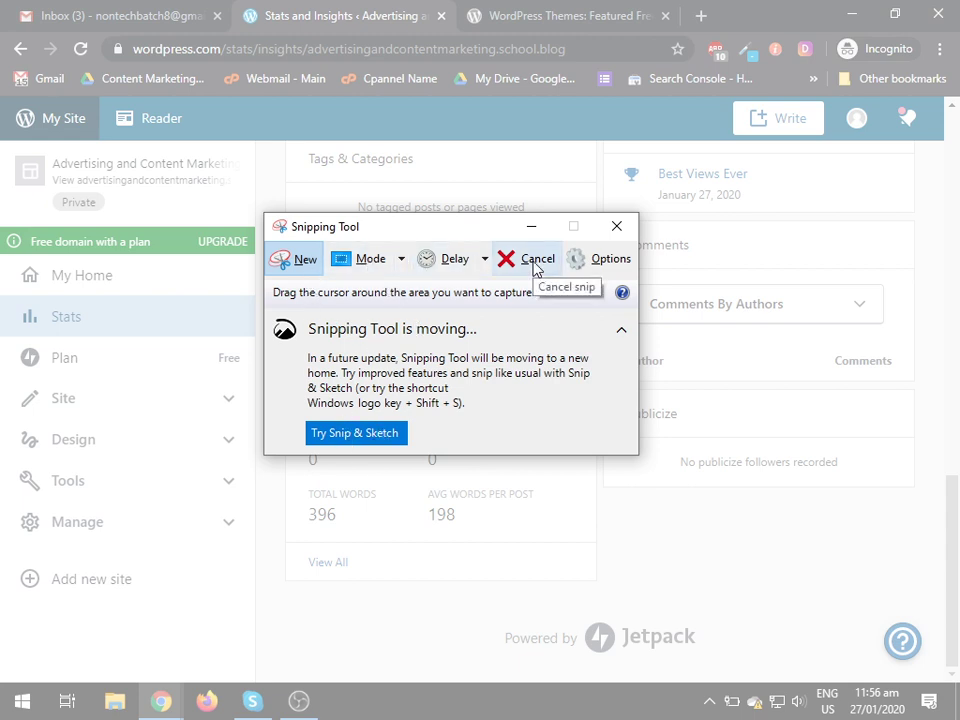
click(296, 262)
click(355, 444)
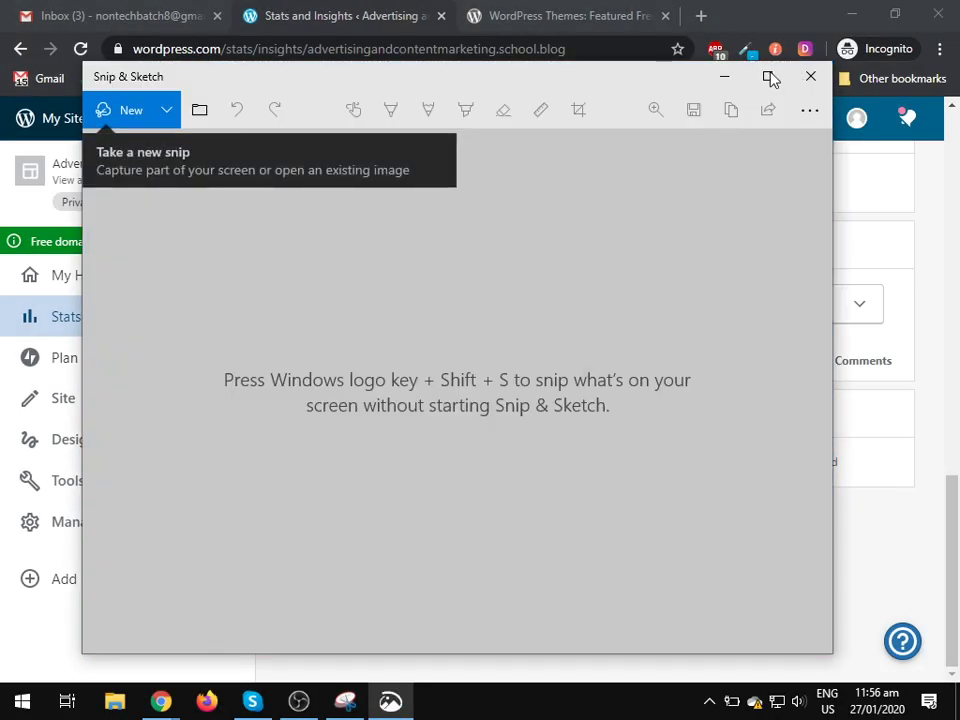
click(770, 78)
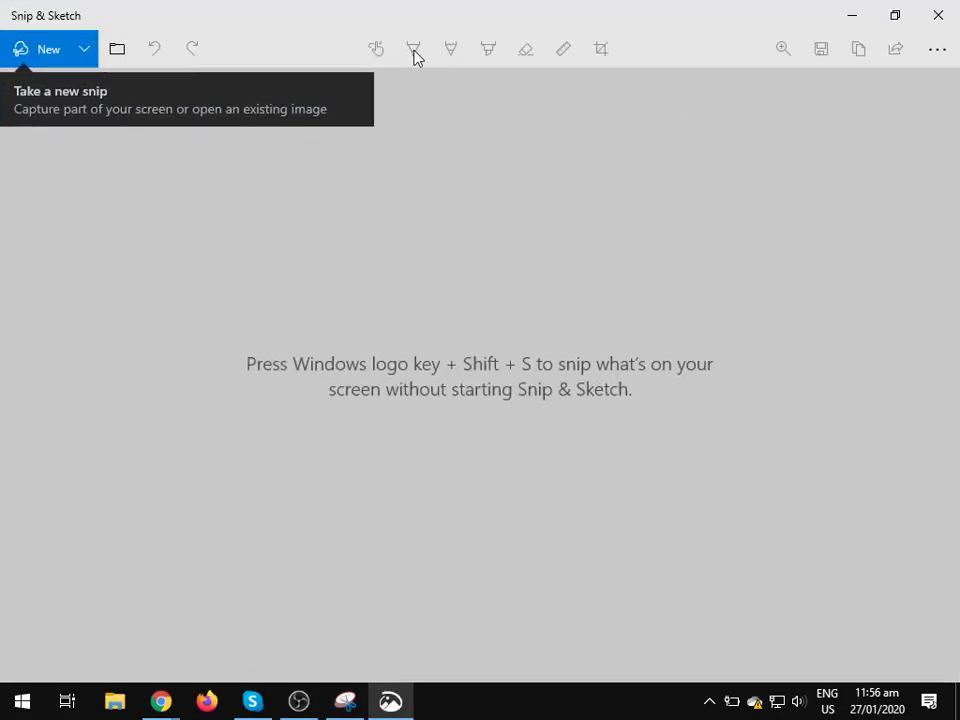
Capture a full-screen snip of the Insights page as a background for drawing.
click(43, 48)
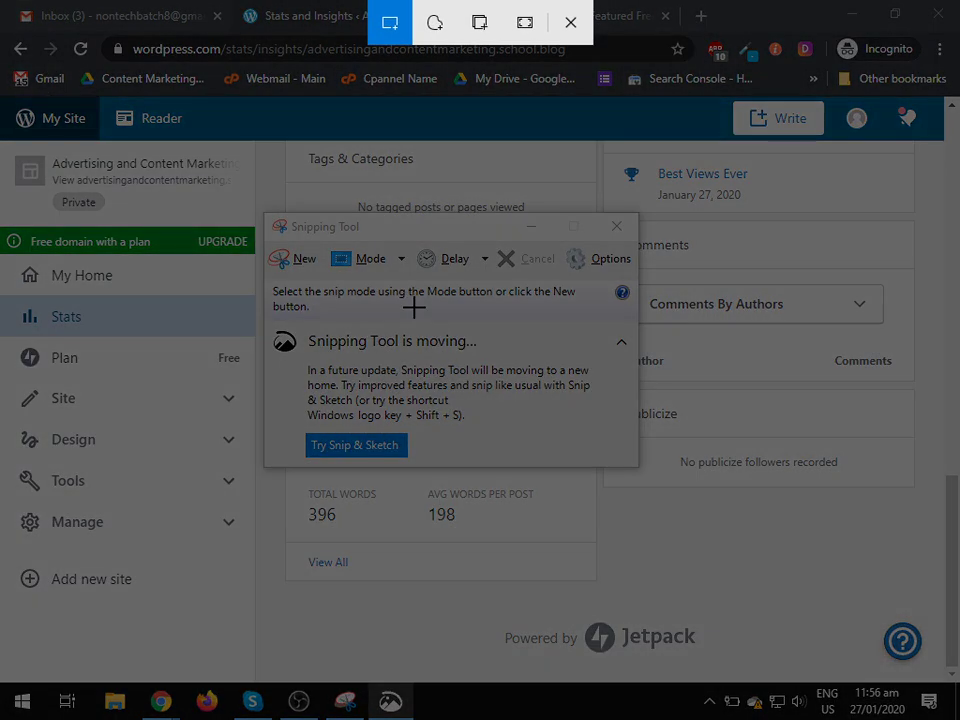
key(Escape)
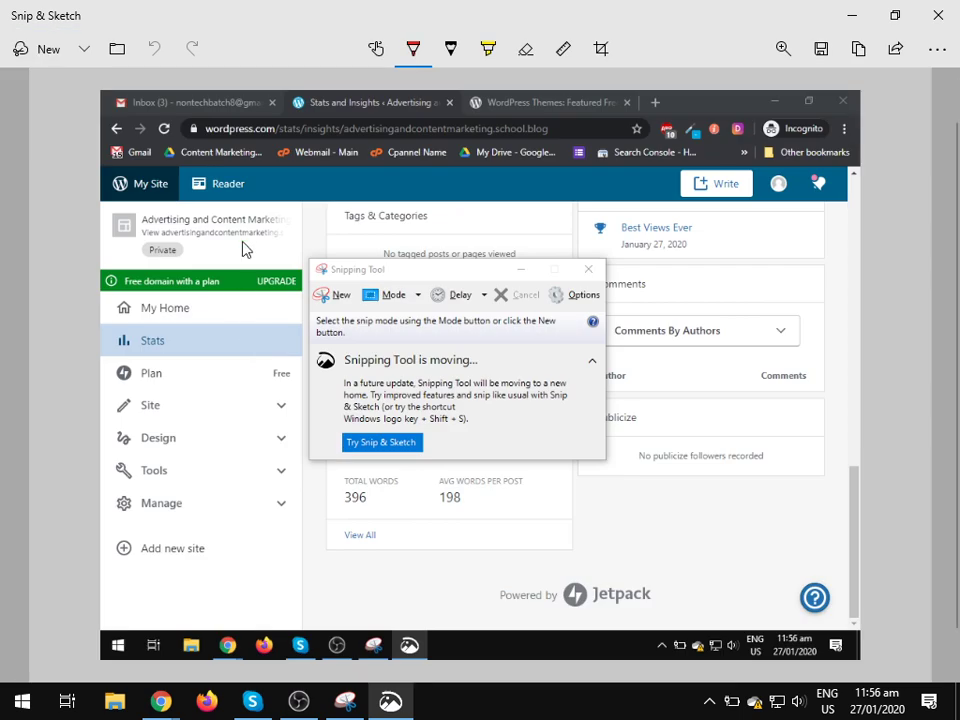
click(45, 42)
click(524, 22)
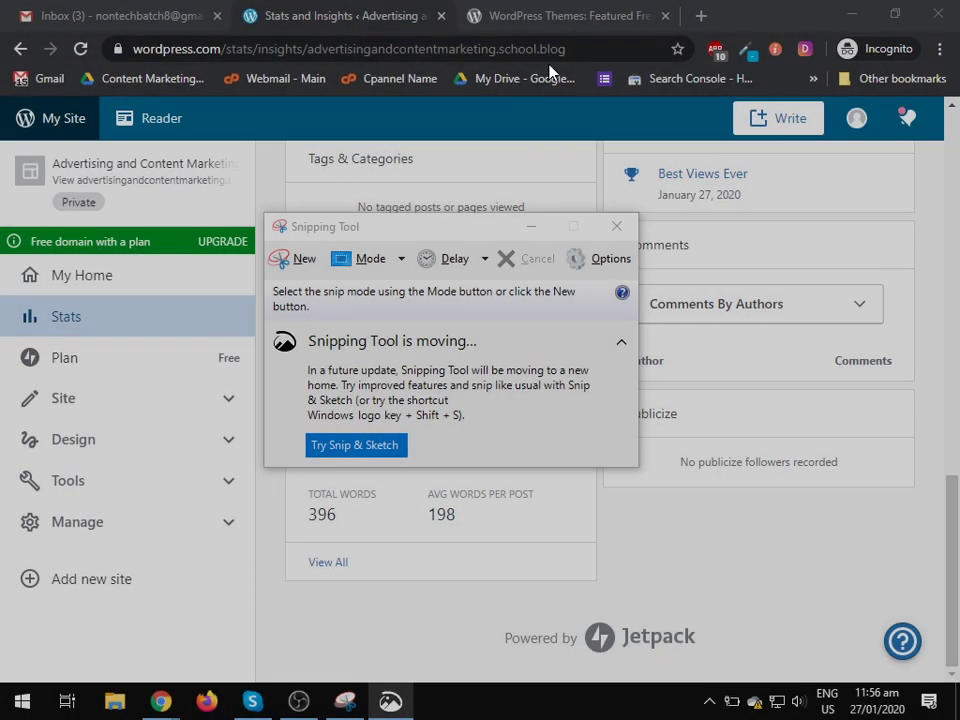
click(86, 57)
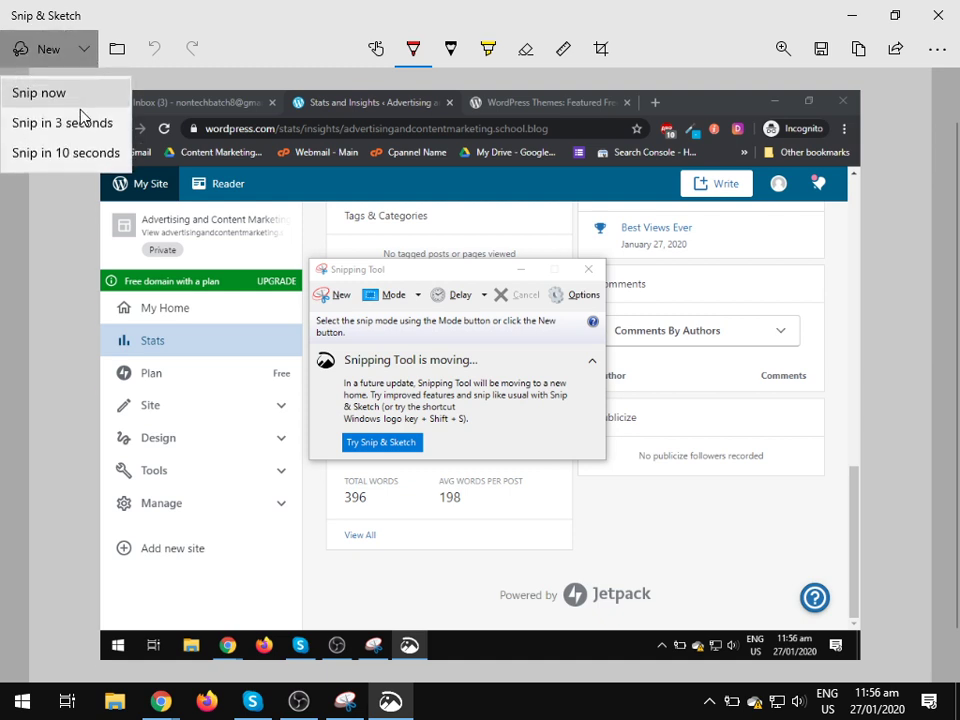
click(315, 28)
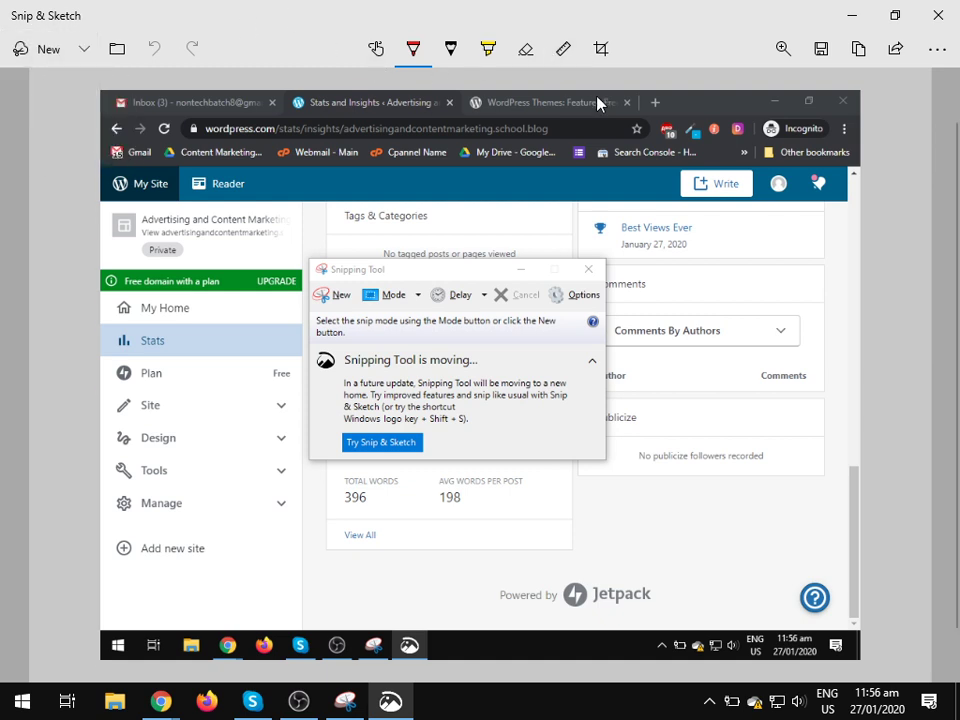
Draw a freehand red traffic curve with several peaks and a final rise across the snip using the ballpoint pen.
click(413, 52)
click(336, 178)
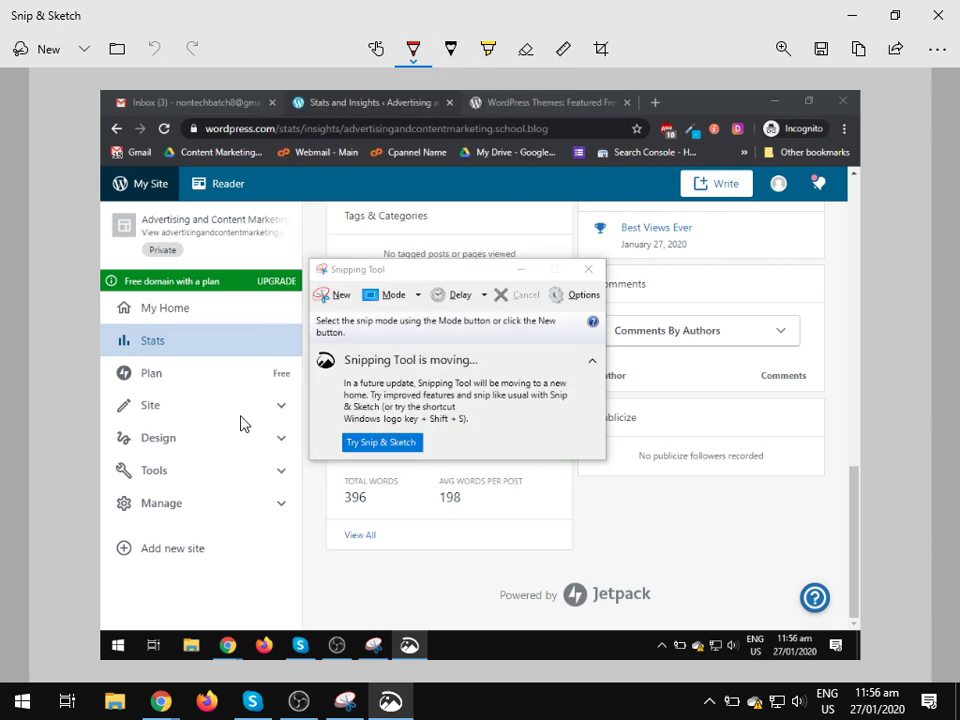
mouse_move(219, 435)
mouse_down()
mouse_move(302, 318)
mouse_move(332, 405)
mouse_move(508, 225)
mouse_move(528, 460)
mouse_move(624, 377)
mouse_move(786, 429)
mouse_move(838, 422)
mouse_move(932, 293)
mouse_up()
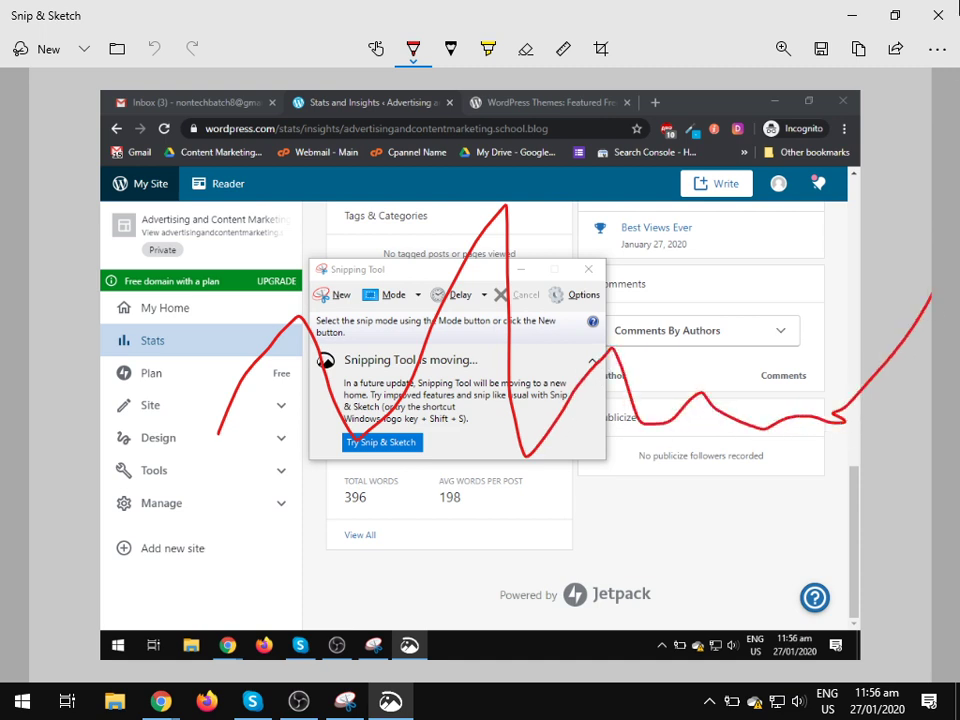
drag(955, 37, 950, 40)
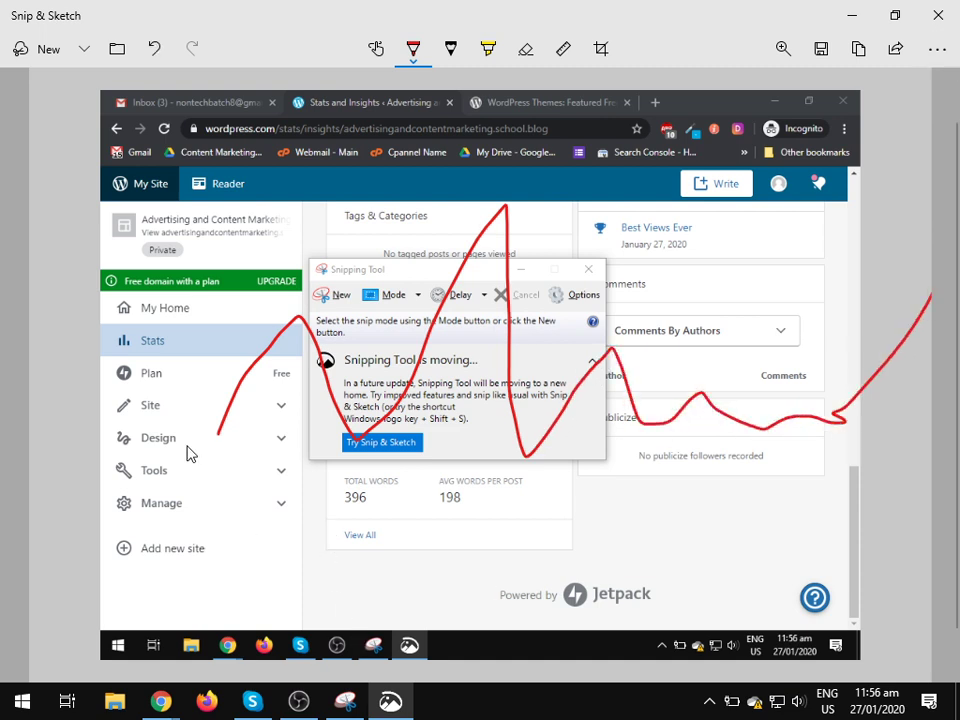
Draw red vertical and horizontal graph axes around the curve, adding short handwritten labels and a tick across the horizontal axis.
mouse_move(170, 100)
mouse_down()
mouse_move(210, 551)
mouse_move(932, 583)
mouse_up()
mouse_move(416, 590)
mouse_down()
mouse_move(416, 614)
mouse_move(452, 591)
mouse_up()
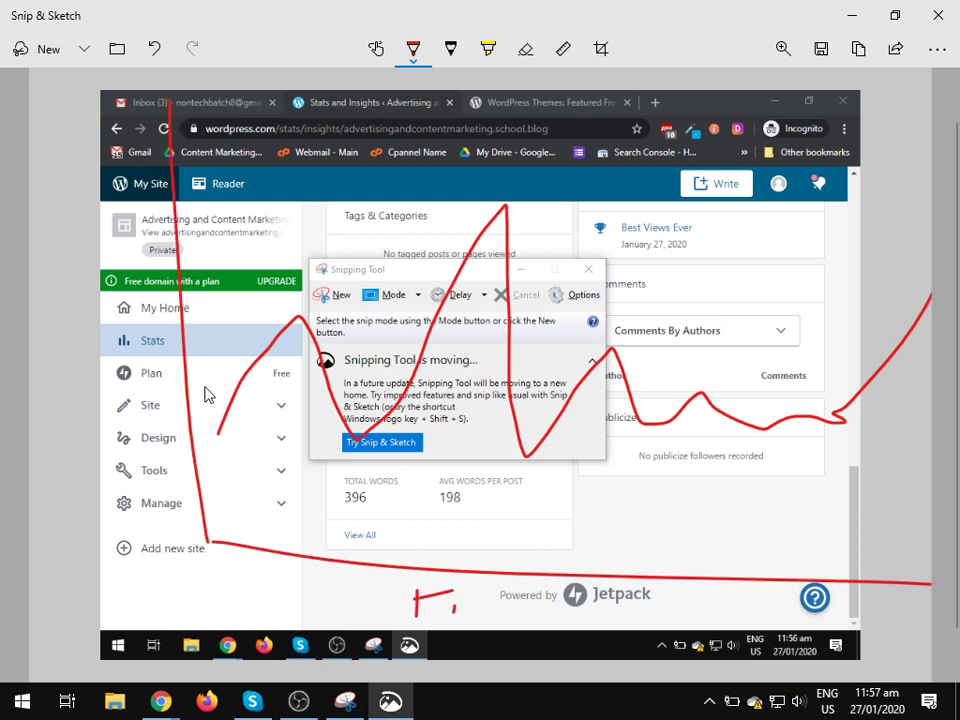
mouse_move(111, 347)
mouse_down()
mouse_move(126, 352)
mouse_move(124, 365)
mouse_up()
drag(307, 538, 307, 598)
Write the numbers 9, 10, 11, 12, 13, 14 and 15 by hand along the horizontal axis.
drag(249, 503, 252, 522)
mouse_move(364, 505)
mouse_down()
mouse_move(364, 520)
mouse_move(377, 510)
mouse_up()
mouse_move(477, 517)
mouse_down()
mouse_move(477, 535)
mouse_move(491, 535)
mouse_up()
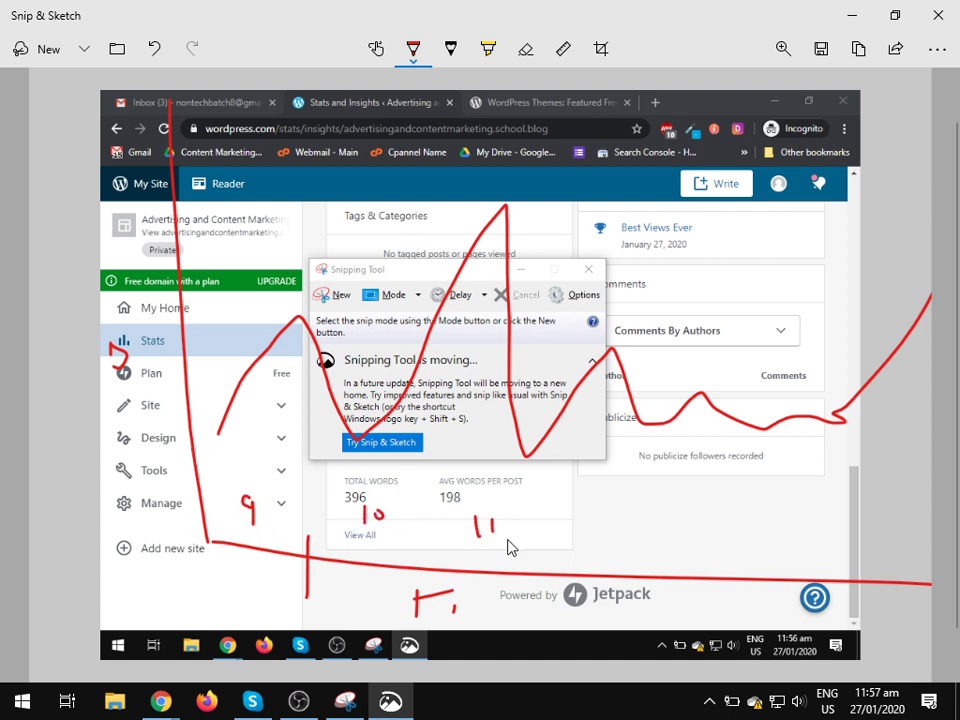
drag(592, 519, 616, 527)
drag(729, 519, 733, 532)
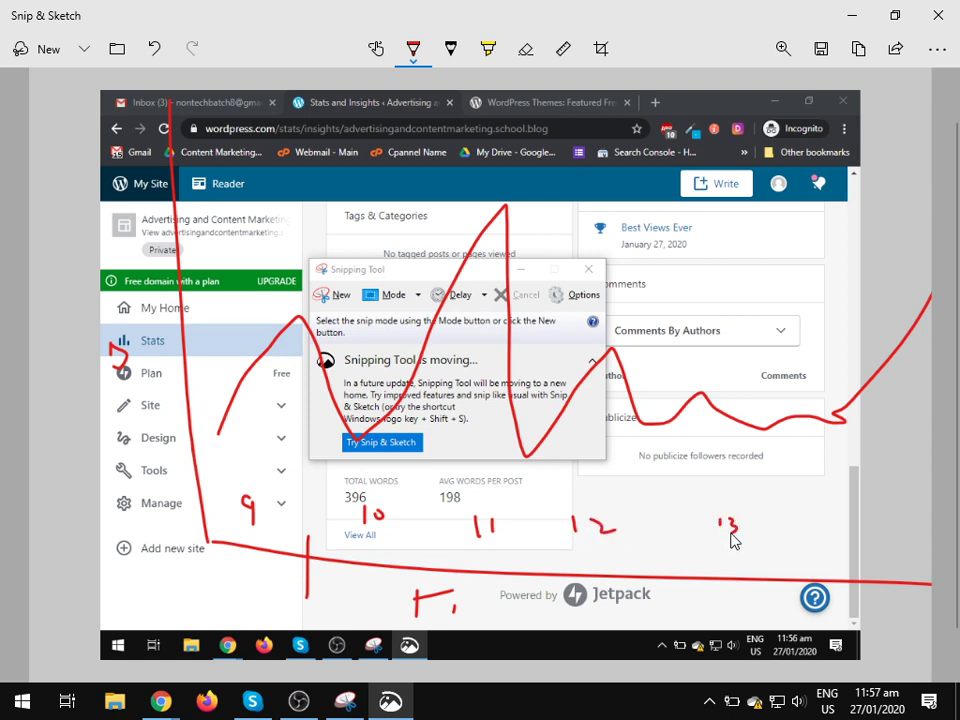
mouse_move(814, 521)
mouse_down()
mouse_move(815, 542)
mouse_move(914, 555)
mouse_up()
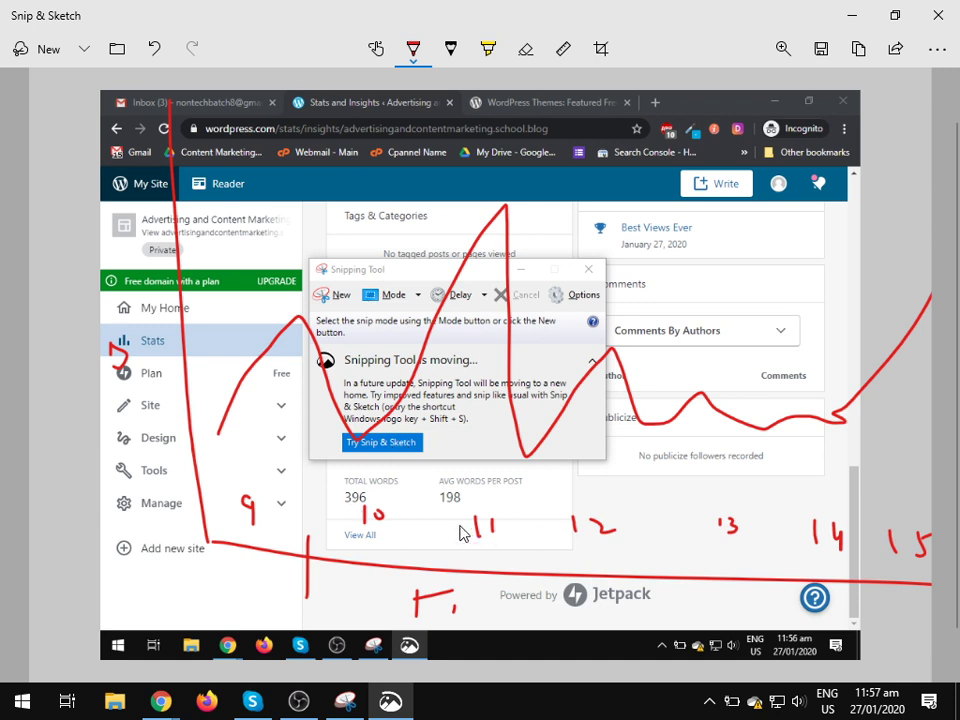
Circle the numbers 10–11 and 15, and draw large loops around the curve's highest peak and its final rise.
mouse_move(364, 471)
mouse_down()
mouse_move(343, 500)
mouse_move(439, 562)
mouse_move(493, 525)
mouse_move(356, 474)
mouse_move(346, 488)
mouse_up()
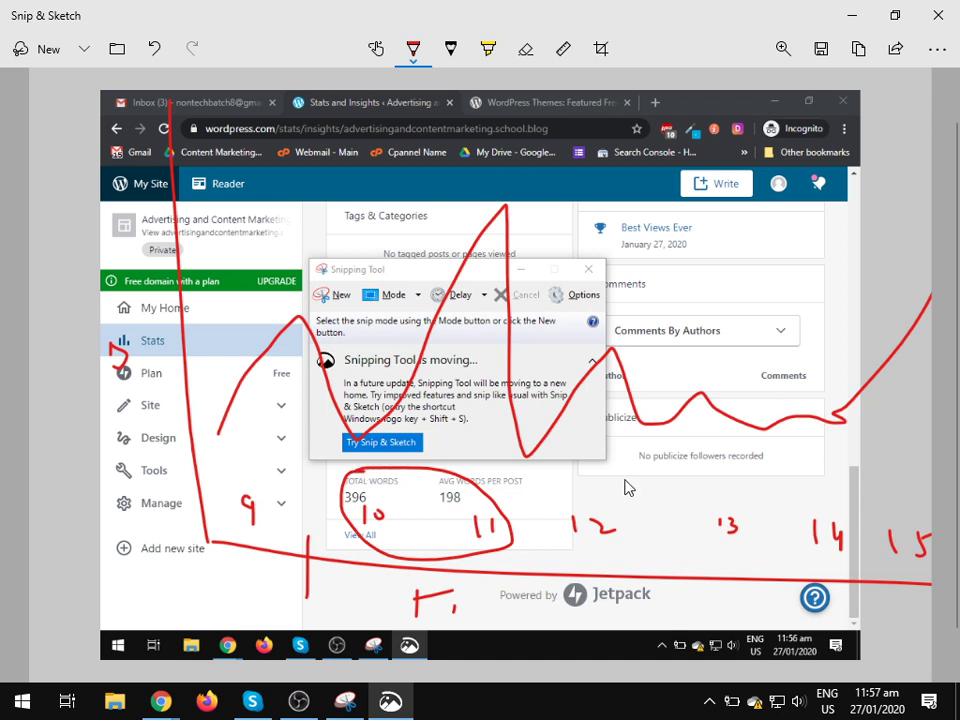
mouse_move(910, 494)
mouse_down()
mouse_move(874, 510)
mouse_move(935, 572)
mouse_move(925, 495)
mouse_move(895, 490)
mouse_up()
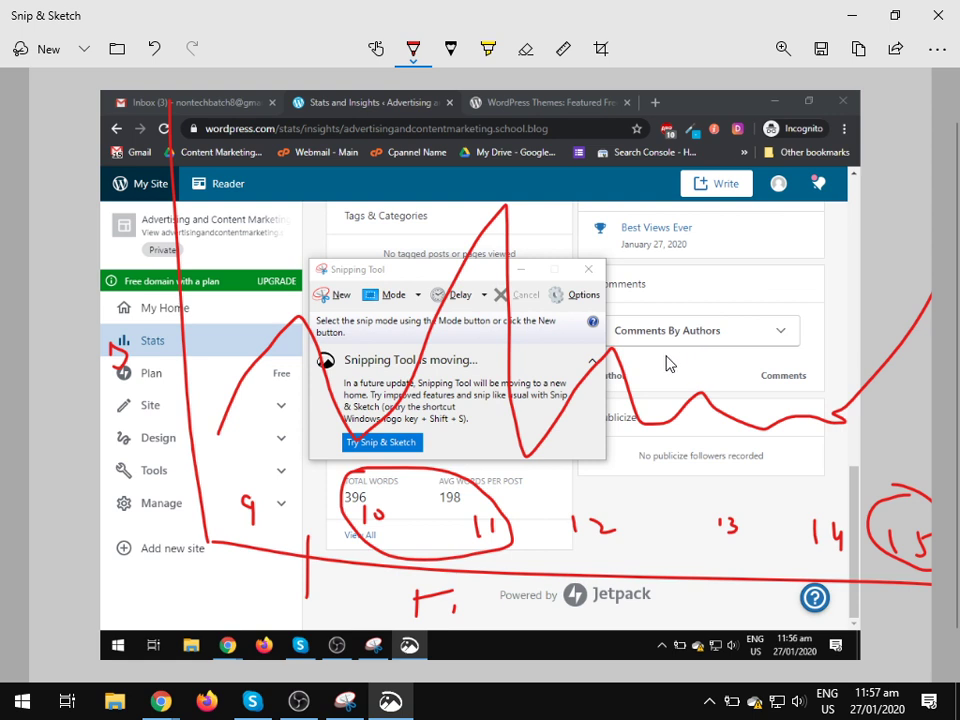
mouse_move(505, 178)
mouse_down()
mouse_move(345, 445)
mouse_move(590, 420)
mouse_move(345, 300)
mouse_up()
mouse_move(912, 205)
mouse_down()
mouse_move(835, 360)
mouse_move(930, 585)
mouse_up()
drag(917, 248, 829, 200)
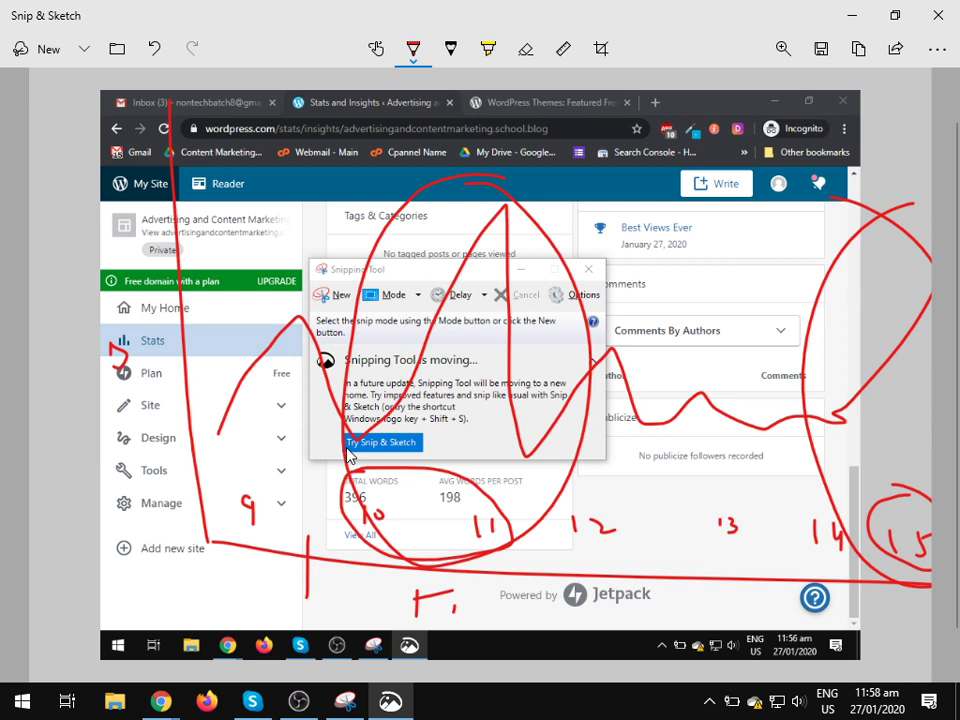
Undo all red pen strokes of the traffic graph until the snip is free of annotations.
key(ctrl+z)
key(ctrl+z)
key(ctrl+z)
key(ctrl+z)
key(ctrl+z)
key(ctrl+z)
key(ctrl+z)
key(ctrl+z)
key(ctrl+z)
key(ctrl+z)
key(ctrl+z)
key(ctrl+z)
key(ctrl+z)
key(ctrl+z)
key(ctrl+z)
key(ctrl+z)
key(ctrl+z)
key(ctrl+z)
key(ctrl+z)
key(ctrl+z)
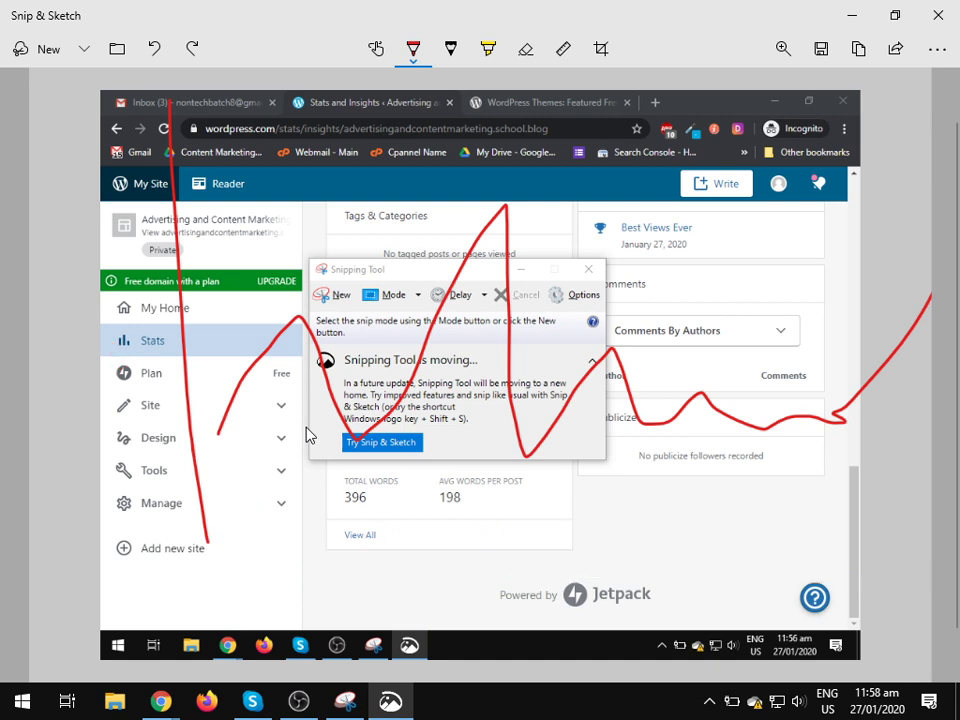
key(ctrl+z)
key(ctrl+z)
key(ctrl+z)
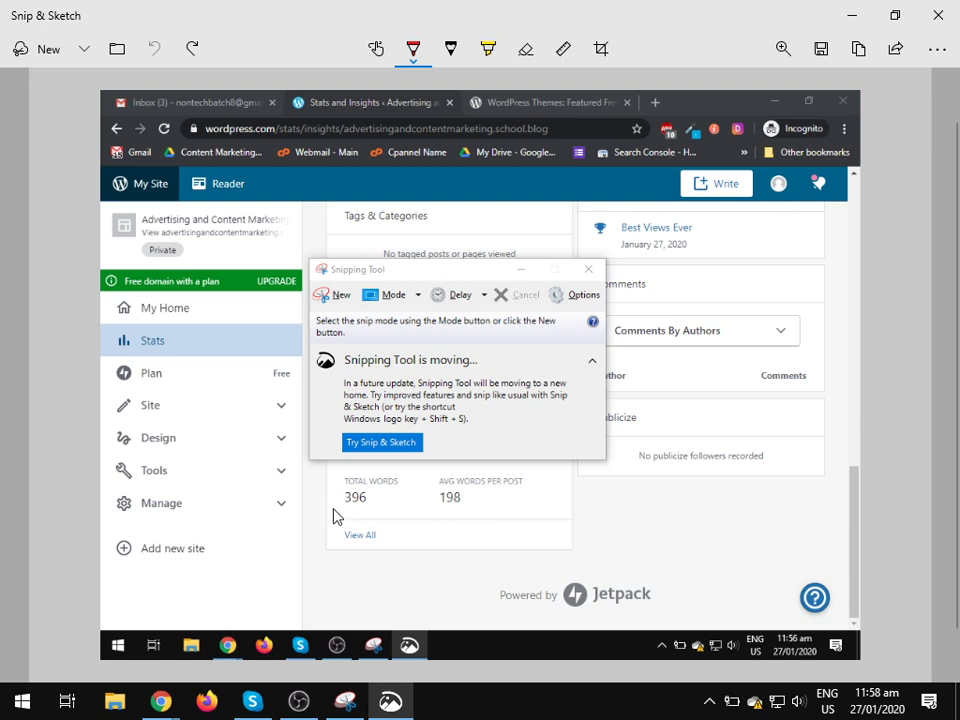
Sketch a large red page frame on the snip and fill it with seven roughly horizontal lines.
mouse_move(205, 100)
mouse_down()
mouse_move(553, 114)
mouse_move(682, 684)
mouse_up()
mouse_move(210, 98)
mouse_down()
mouse_move(210, 580)
mouse_move(237, 700)
mouse_up()
drag(230, 180, 630, 168)
drag(228, 238, 708, 243)
mouse_move(237, 335)
mouse_down()
mouse_move(575, 338)
mouse_move(620, 324)
mouse_up()
drag(232, 432, 675, 406)
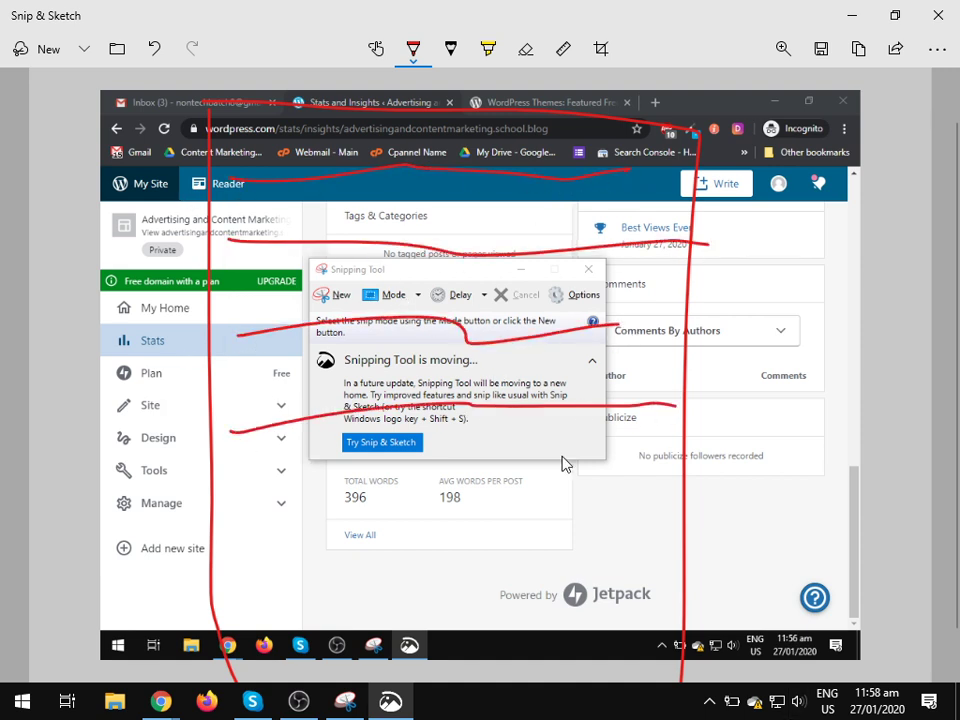
drag(253, 487, 722, 478)
drag(256, 556, 632, 532)
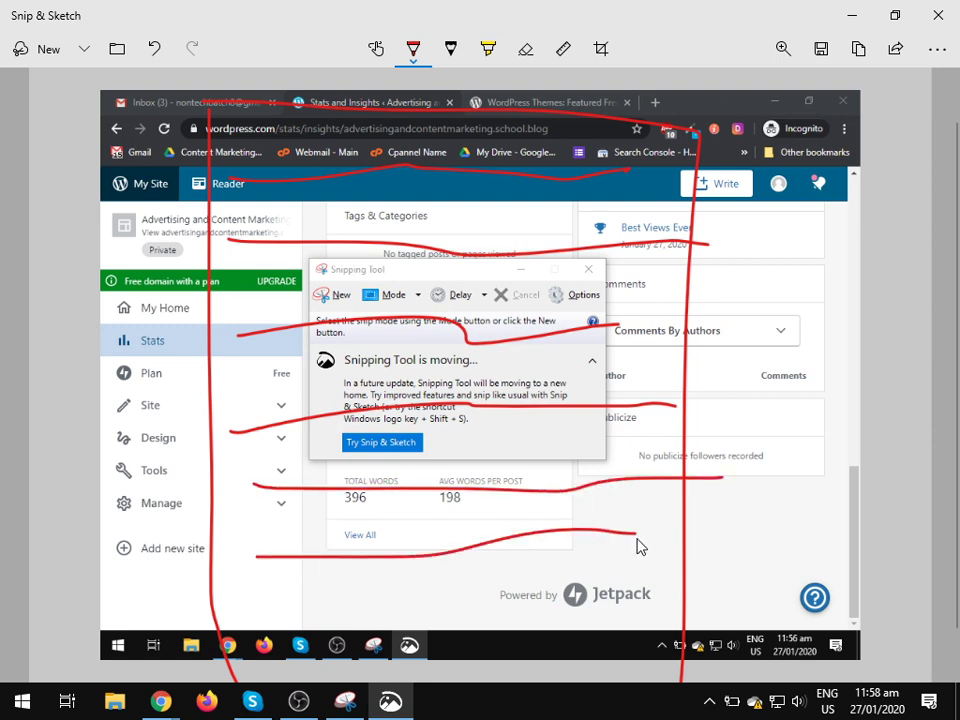
drag(274, 598, 688, 603)
Draw a narrower red column beside the page frame and divide it with two horizontal lines.
drag(713, 128, 705, 680)
drag(843, 188, 930, 682)
drag(740, 130, 779, 690)
drag(708, 308, 908, 300)
drag(913, 510, 748, 504)
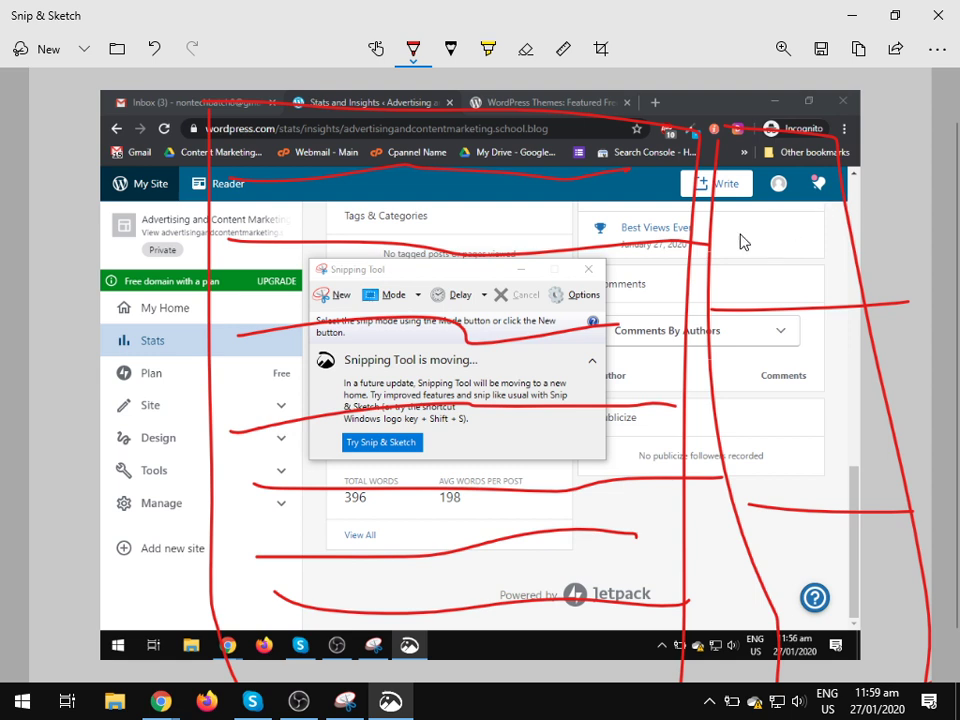
Circle three areas of the sketched page: its upper part and both lower corners.
mouse_move(533, 183)
mouse_down()
mouse_move(491, 285)
mouse_move(643, 253)
mouse_move(575, 140)
mouse_move(511, 210)
mouse_up()
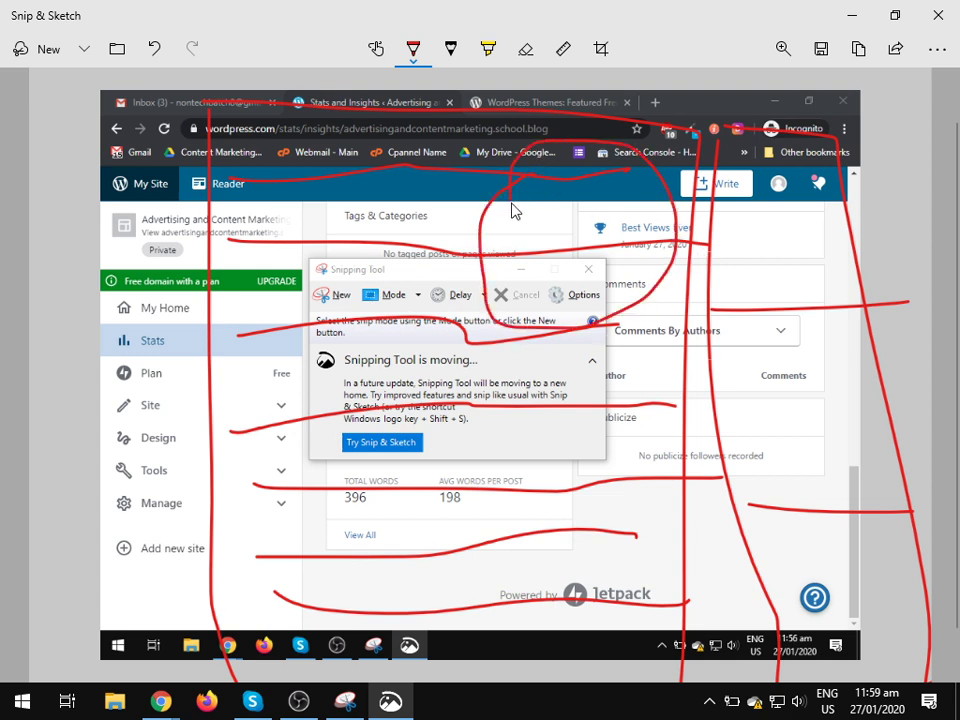
mouse_move(317, 448)
mouse_down()
mouse_move(276, 585)
mouse_move(305, 448)
mouse_up()
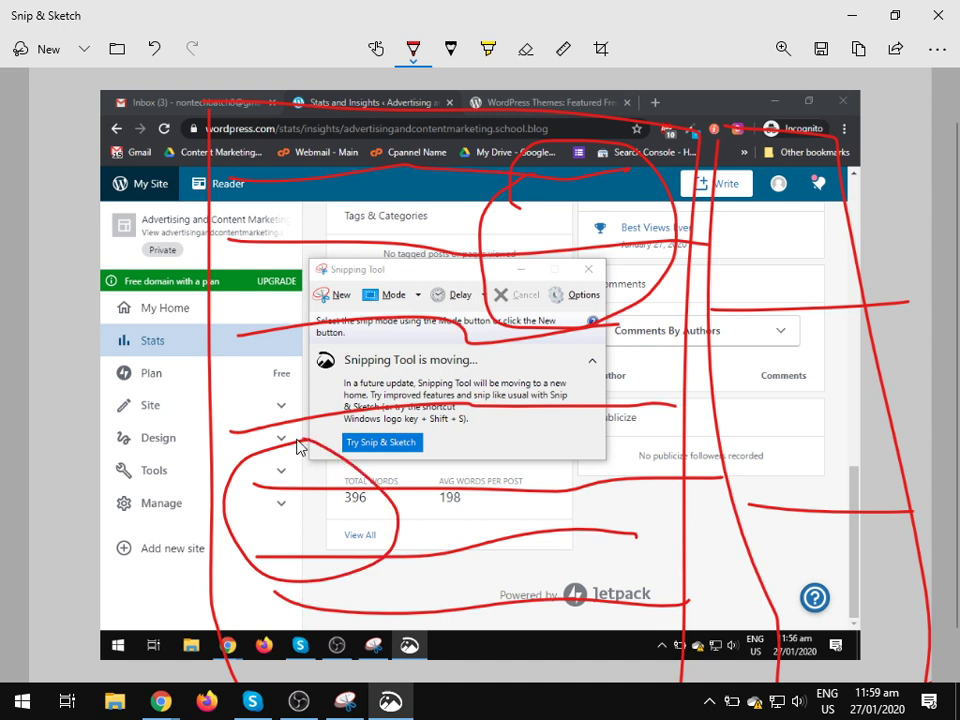
mouse_move(634, 467)
mouse_down()
mouse_move(564, 568)
mouse_move(651, 476)
mouse_move(580, 441)
mouse_up()
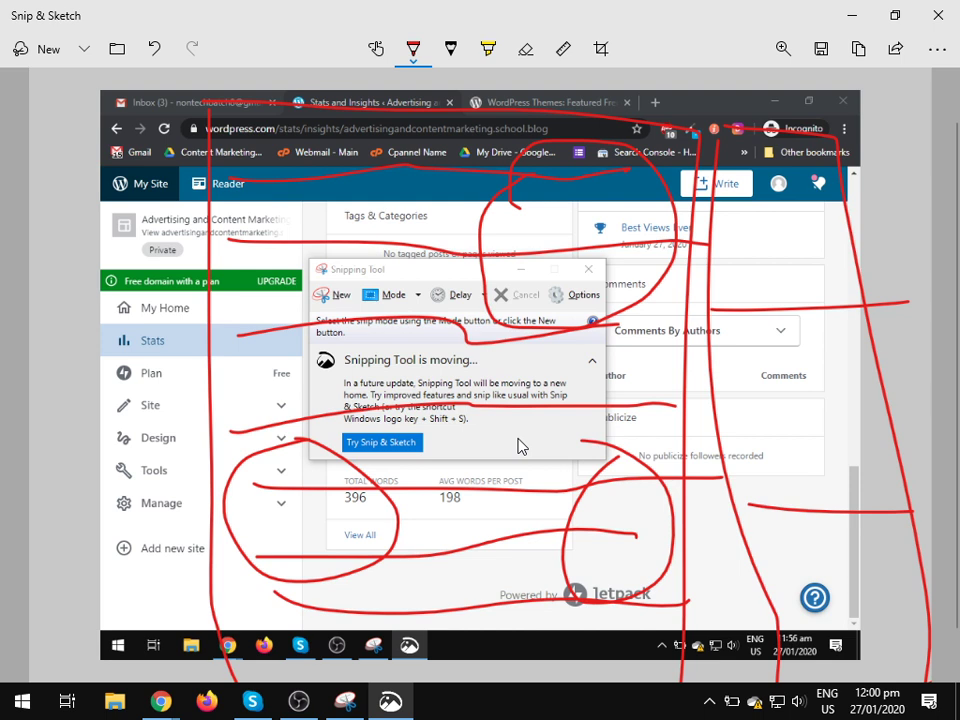
Undo all strokes of the page layout sketch, including the side column and circles.
key(ctrl+z)
key(ctrl+z)
key(ctrl+z)
key(ctrl+z)
key(ctrl+z)
key(ctrl+z)
key(ctrl+z)
key(ctrl+z)
key(ctrl+z)
key(ctrl+z)
key(ctrl+z)
key(ctrl+z)
key(ctrl+z)
key(ctrl+z)
key(ctrl+z)
key(ctrl+z)
key(ctrl+z)
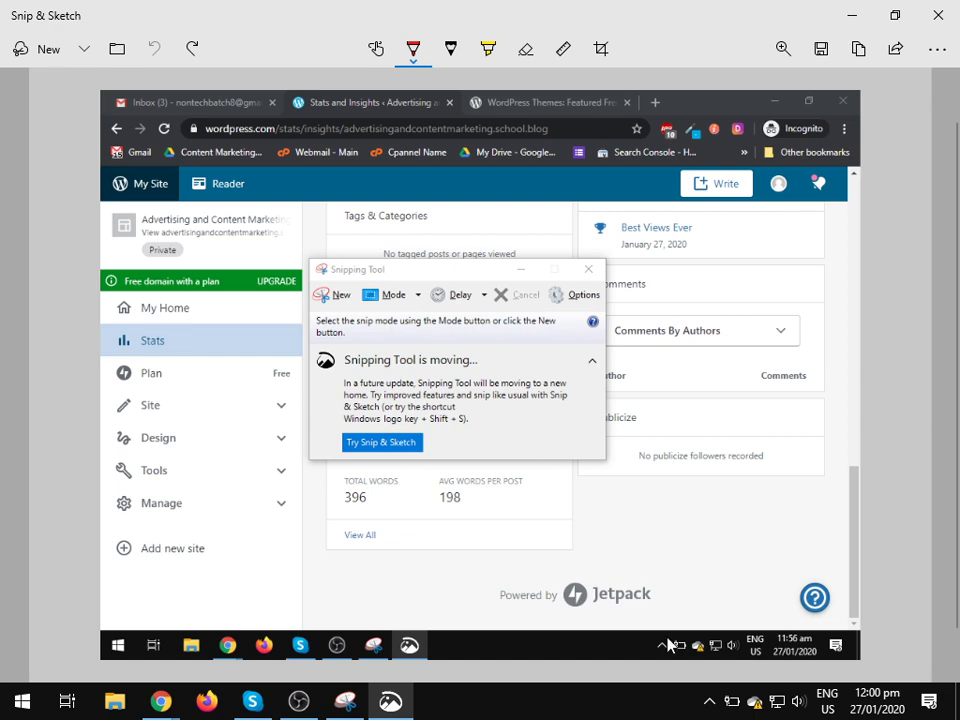
Switch to the Chrome window with the Google results for "100 word story" and look through the result snippets.
click(160, 701)
click(127, 612)
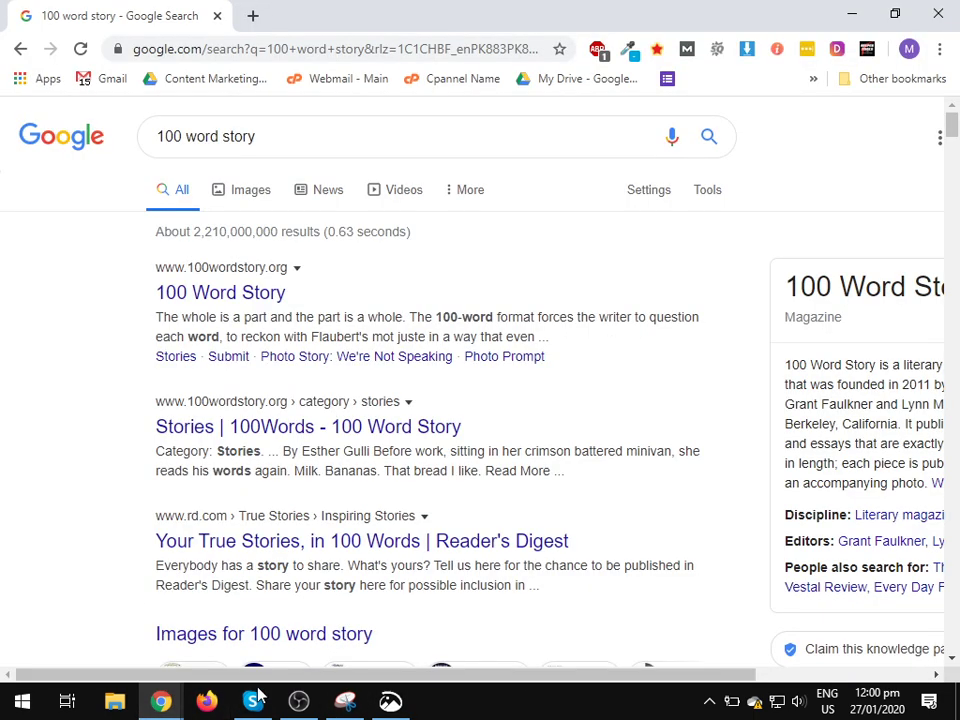
scroll(536, 510, down, 3)
drag(768, 183, 864, 186)
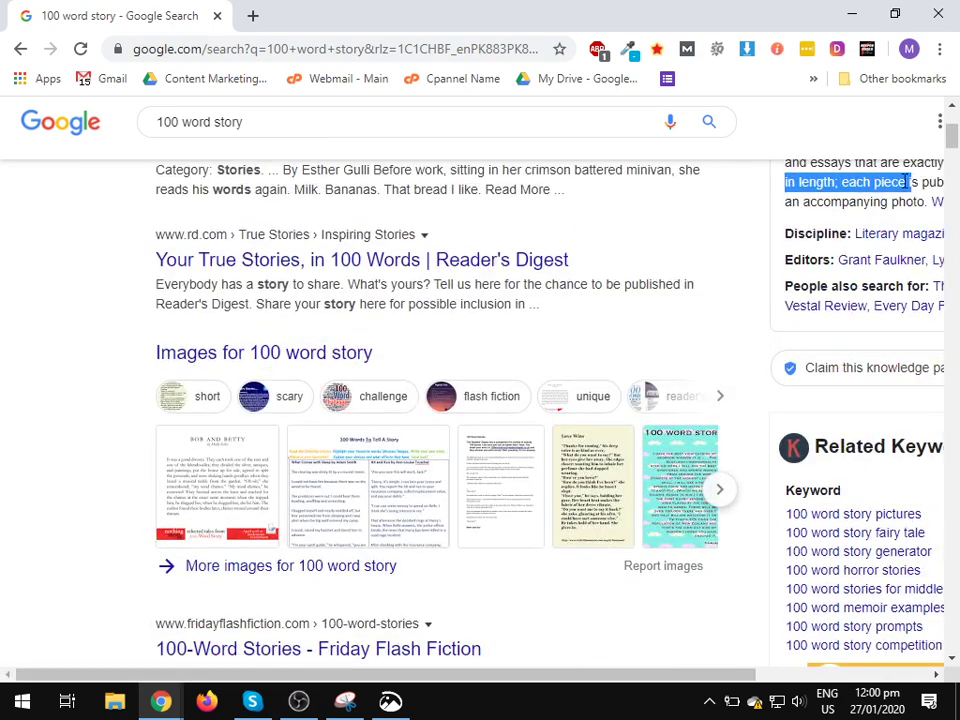
scroll(228, 312, down, 1)
drag(268, 243, 390, 190)
click(379, 244)
scroll(446, 352, down, 5)
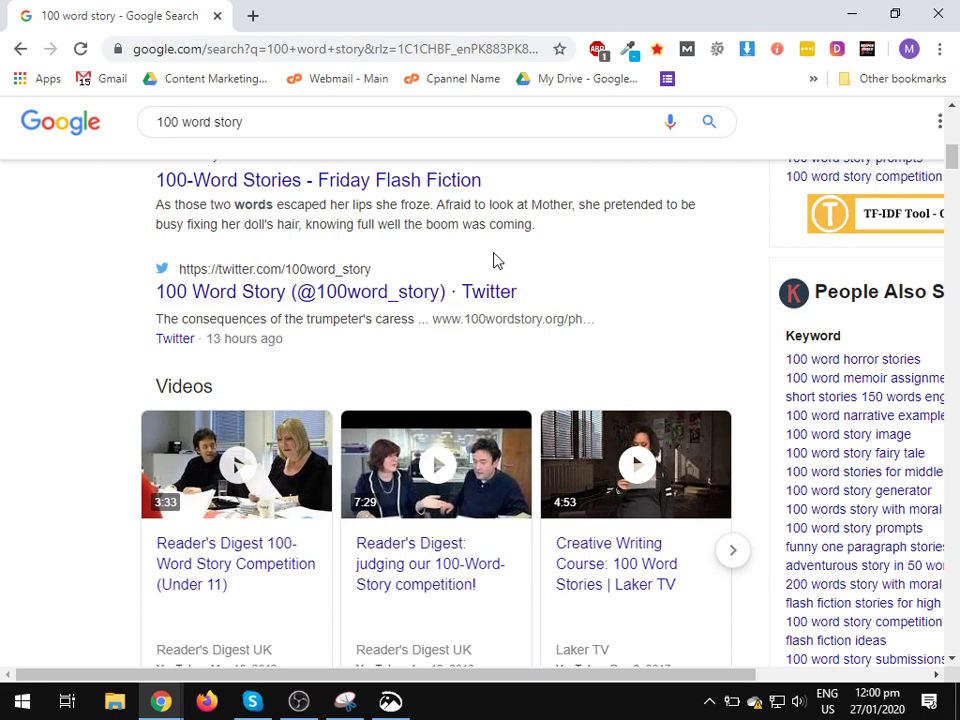
drag(437, 206, 569, 205)
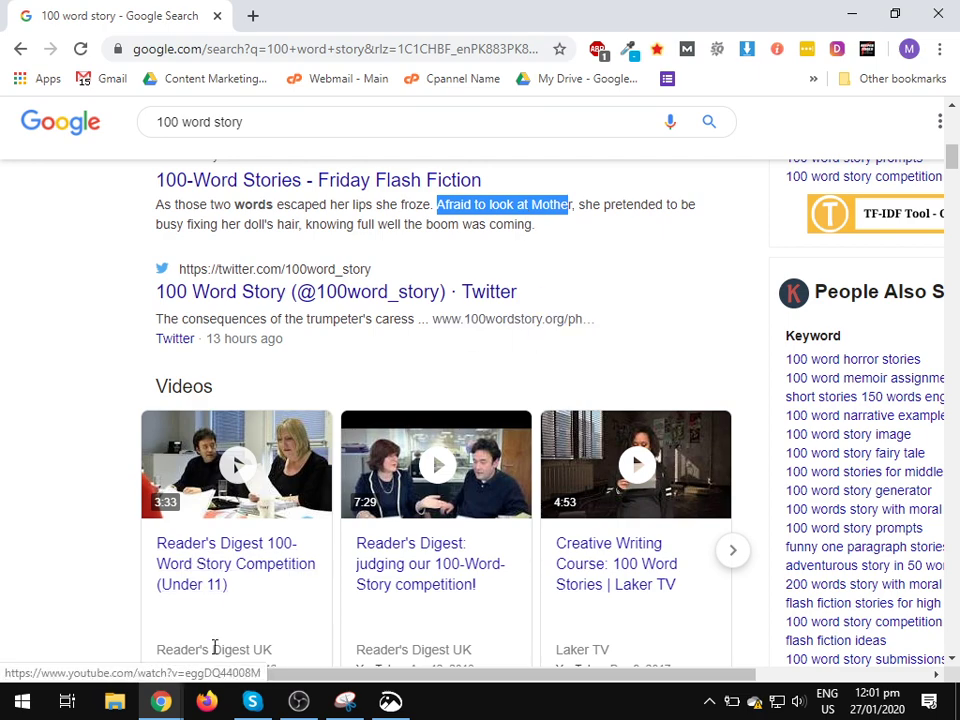
Return to the blog's WordPress.com window, look over the Insights statistics, and open the overview of available plans.
mouse_move(178, 706)
click(315, 613)
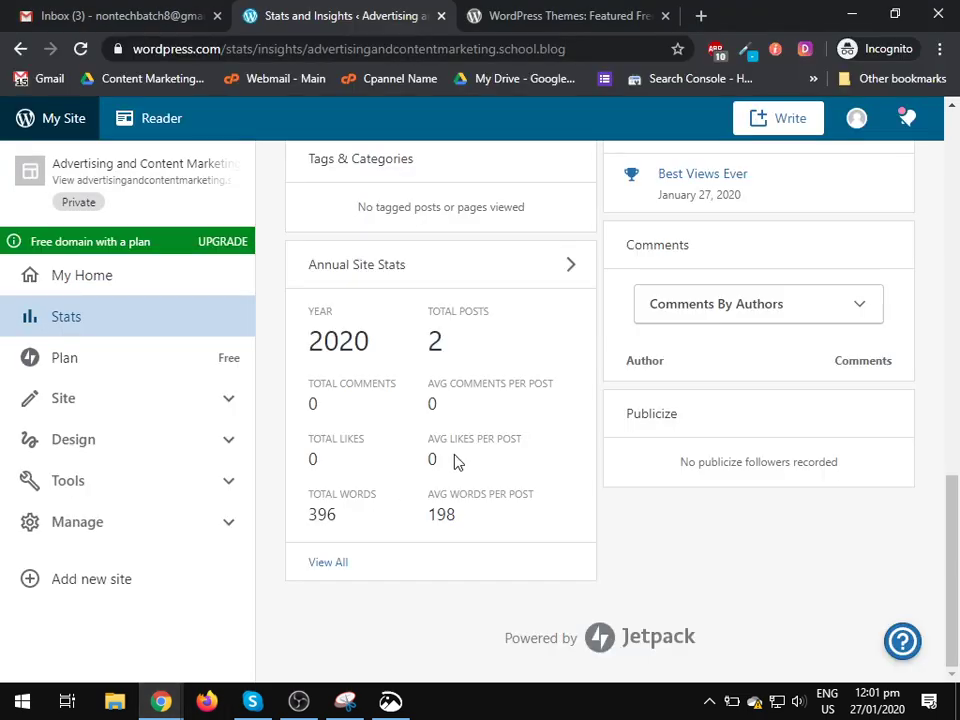
scroll(581, 384, up, 8)
scroll(833, 452, down, 2)
scroll(833, 452, down, 1)
click(118, 376)
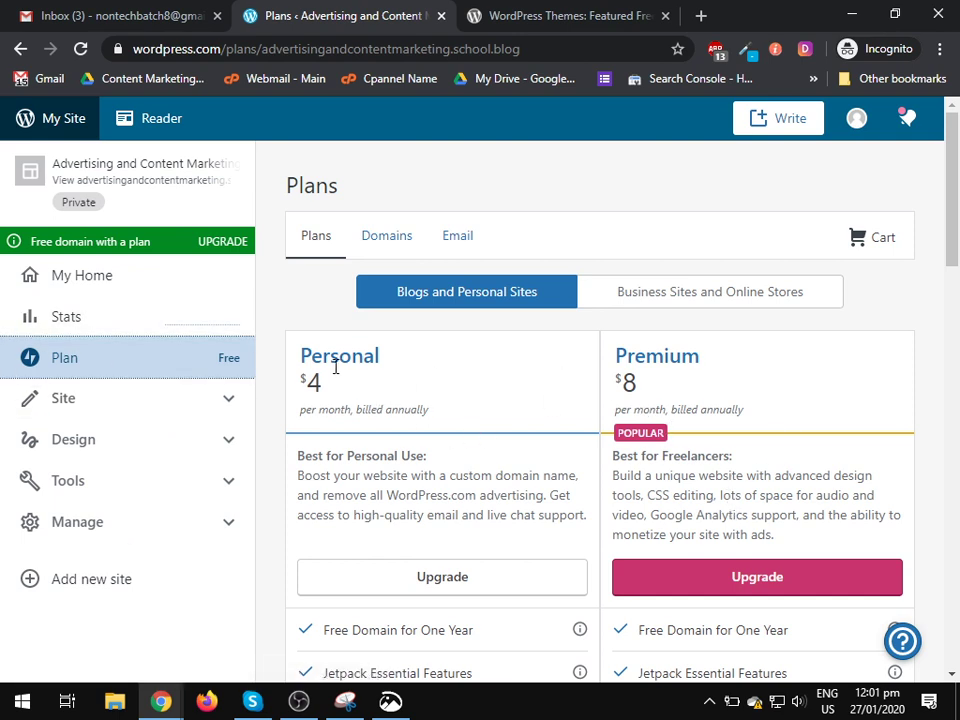
Expand the Site section and view the blog's lists of pages and posts.
click(130, 400)
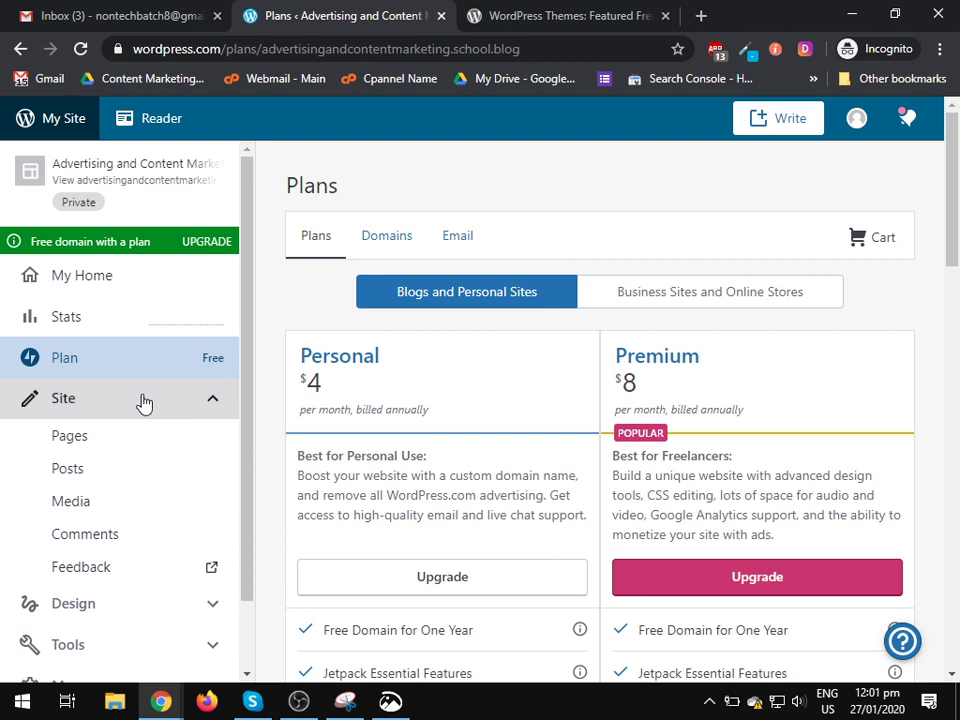
click(98, 446)
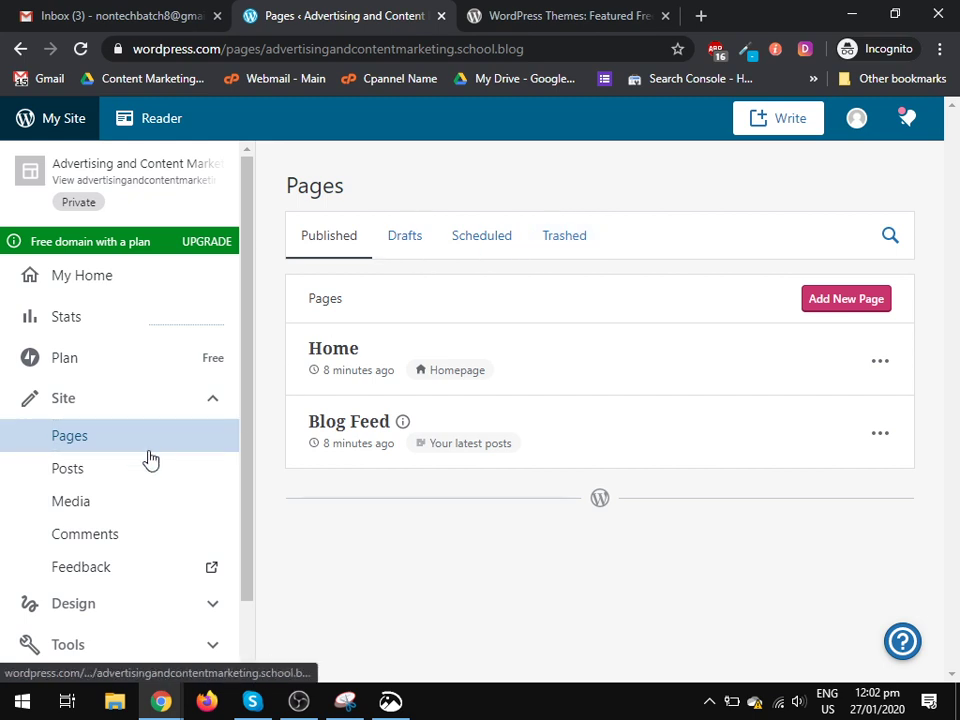
click(118, 476)
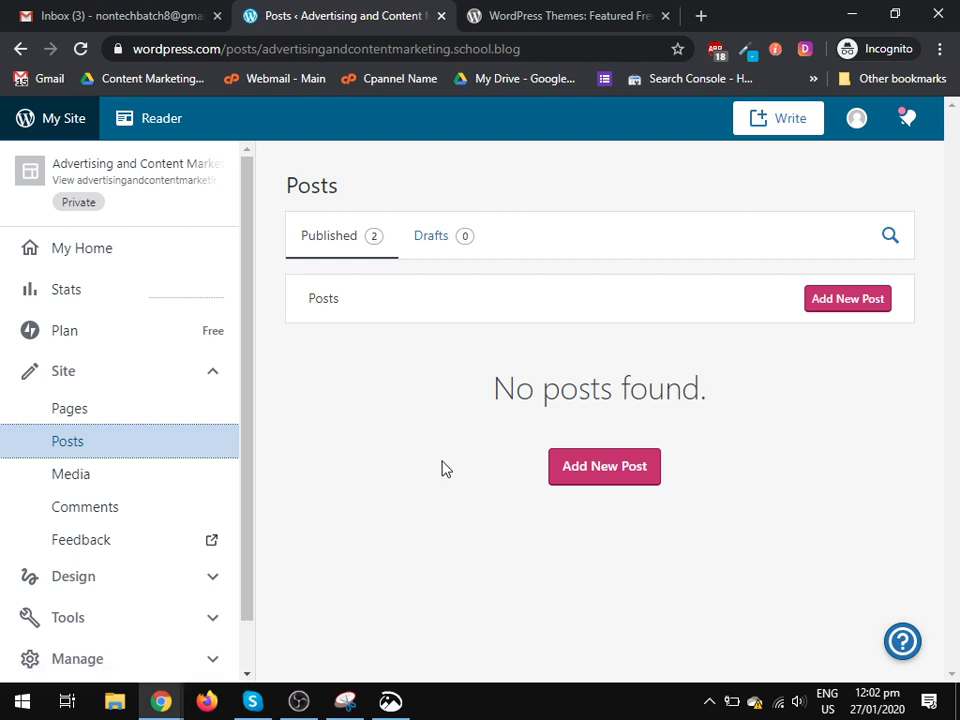
Open the site's Media section, continue to Comments, and reload the page.
click(175, 517)
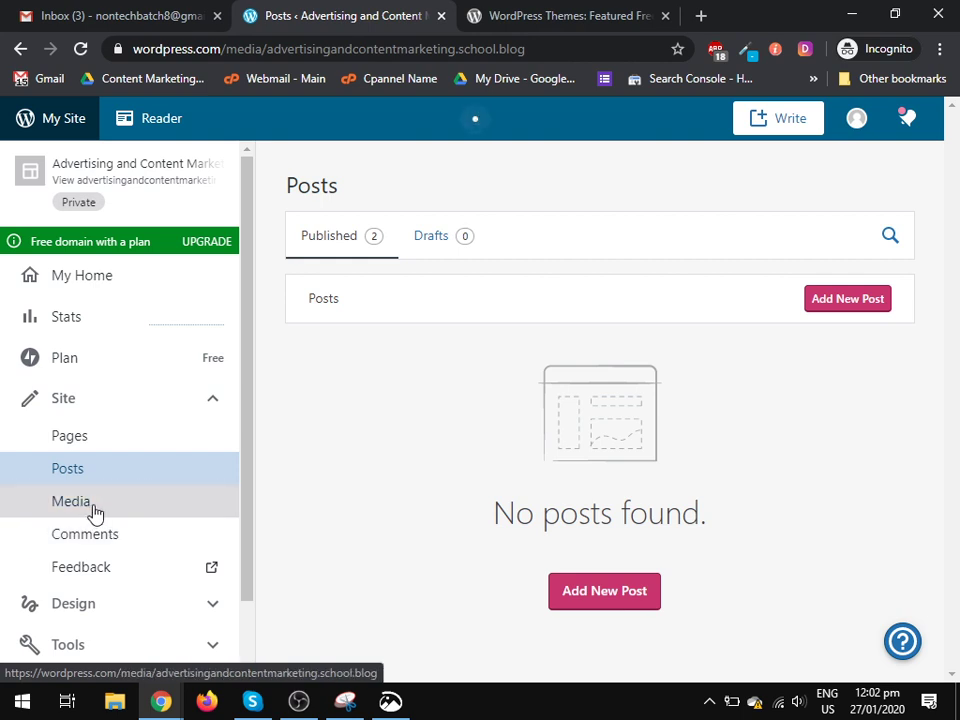
scroll(110, 515, down, 1)
click(86, 454)
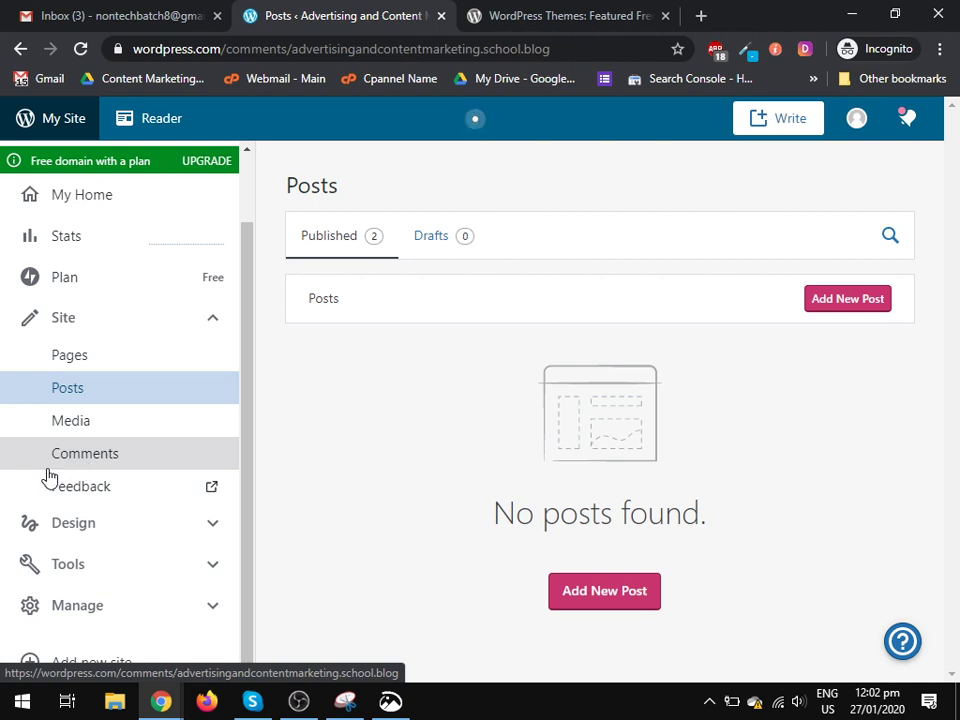
click(81, 49)
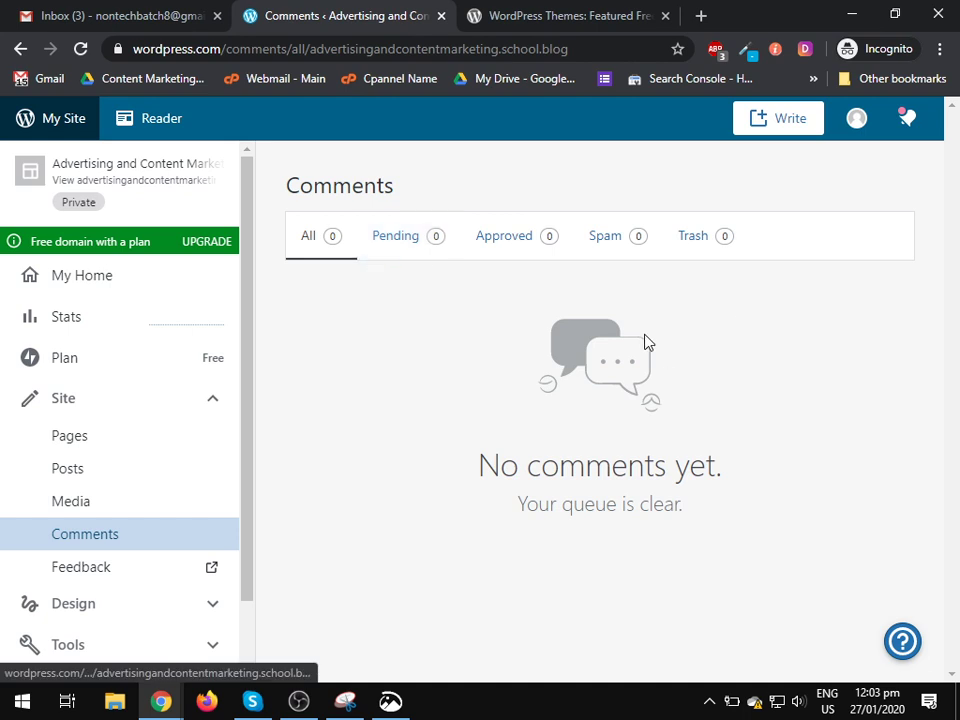
Go through the comment lists for Pending, Approved, Spam and Trash.
click(394, 241)
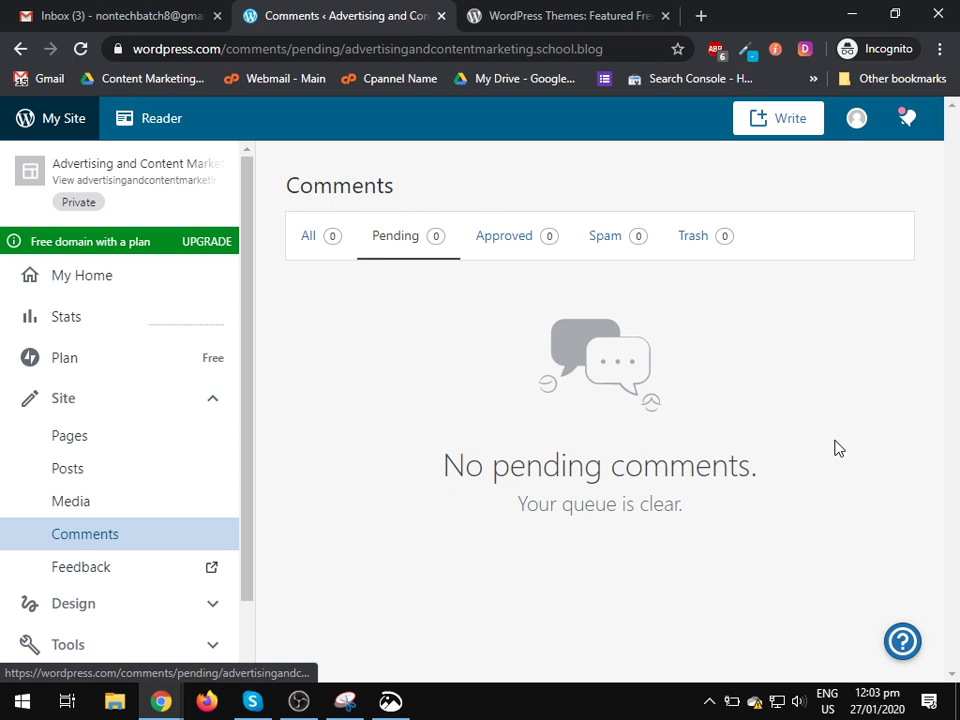
click(489, 240)
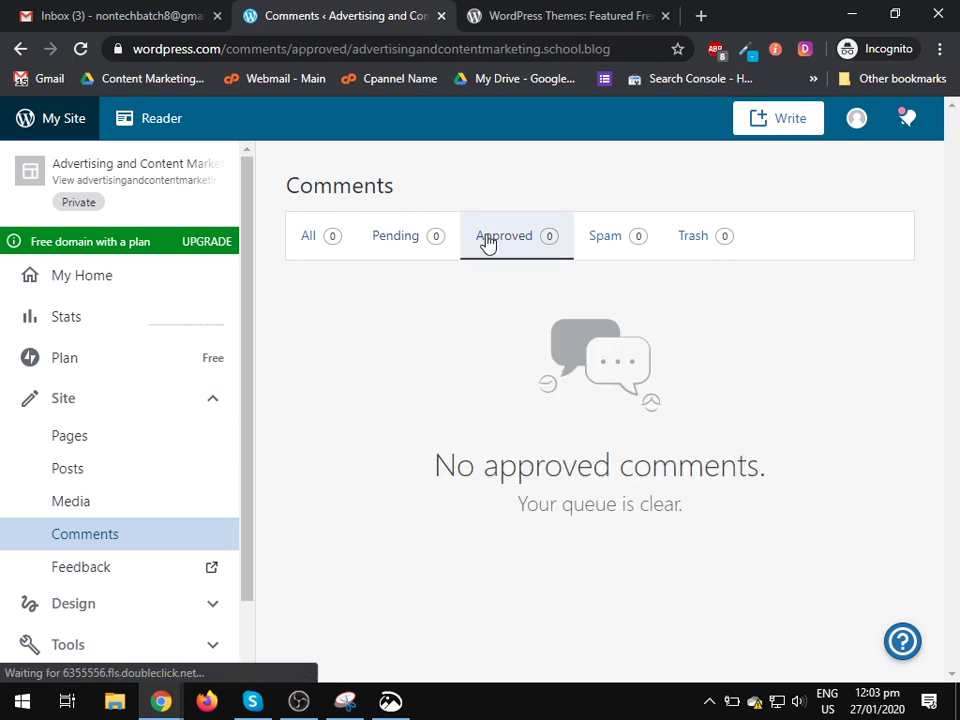
click(613, 250)
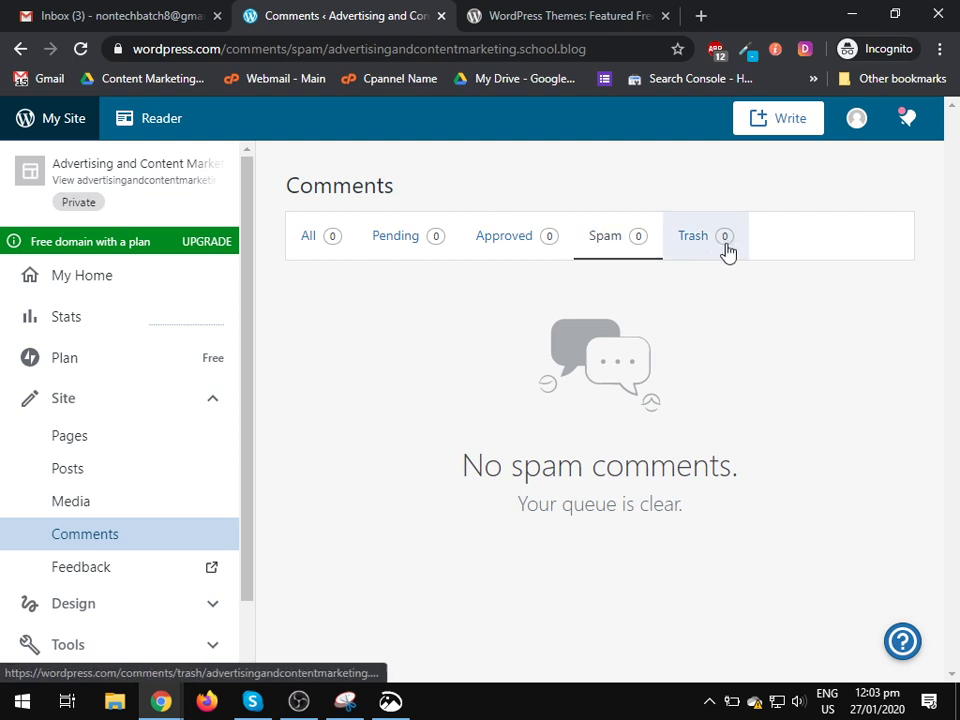
click(695, 250)
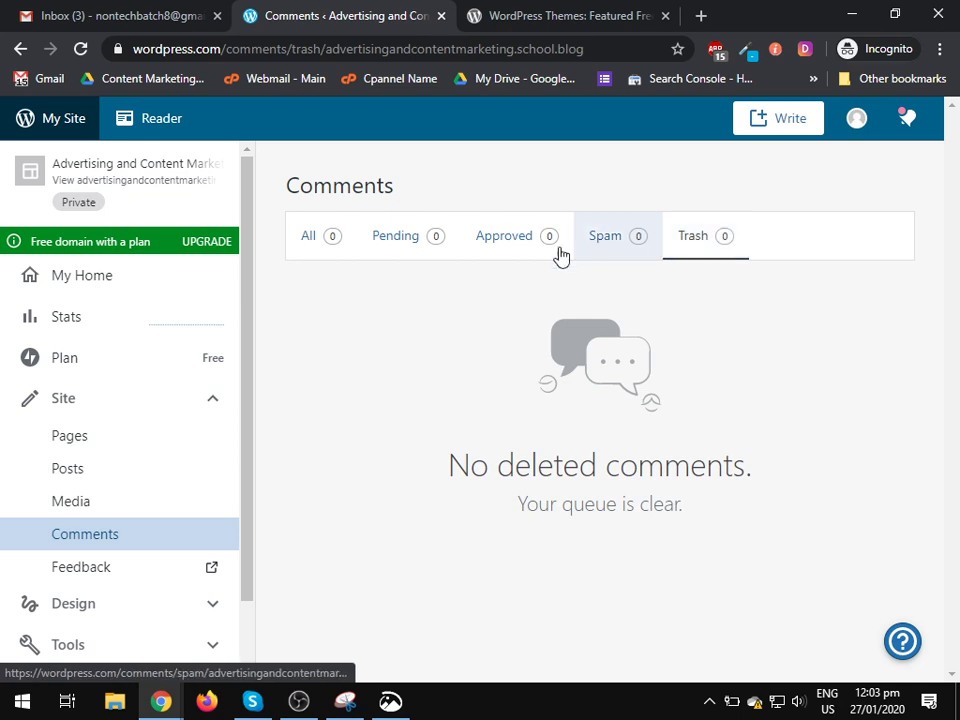
Expand the Design and Tools sections of the site dashboard to examine their options.
scroll(184, 469, down, 2)
click(88, 525)
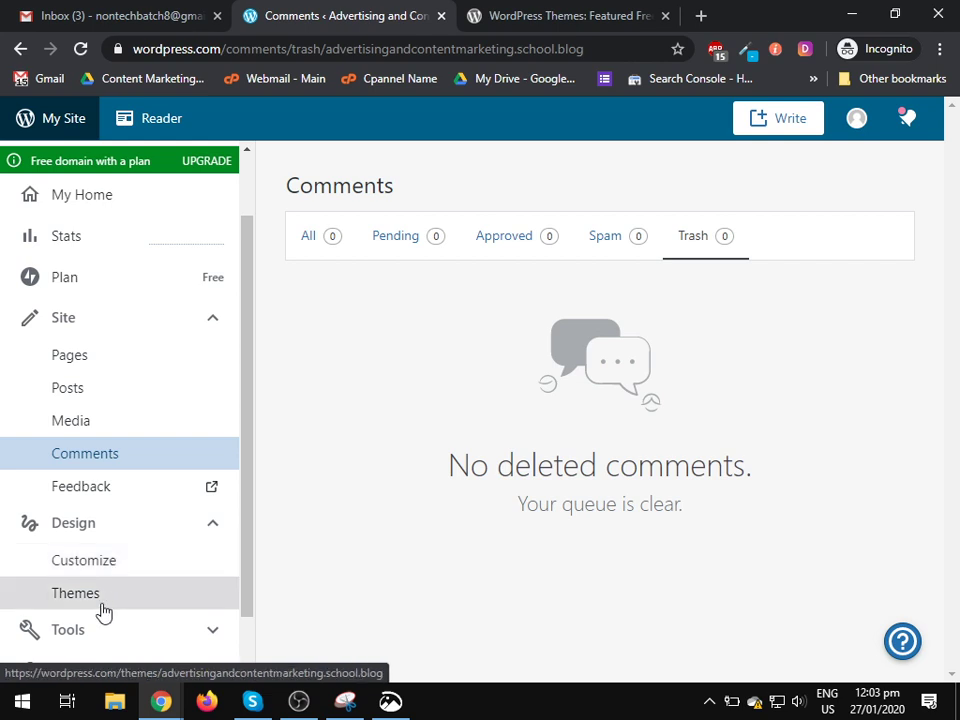
click(99, 632)
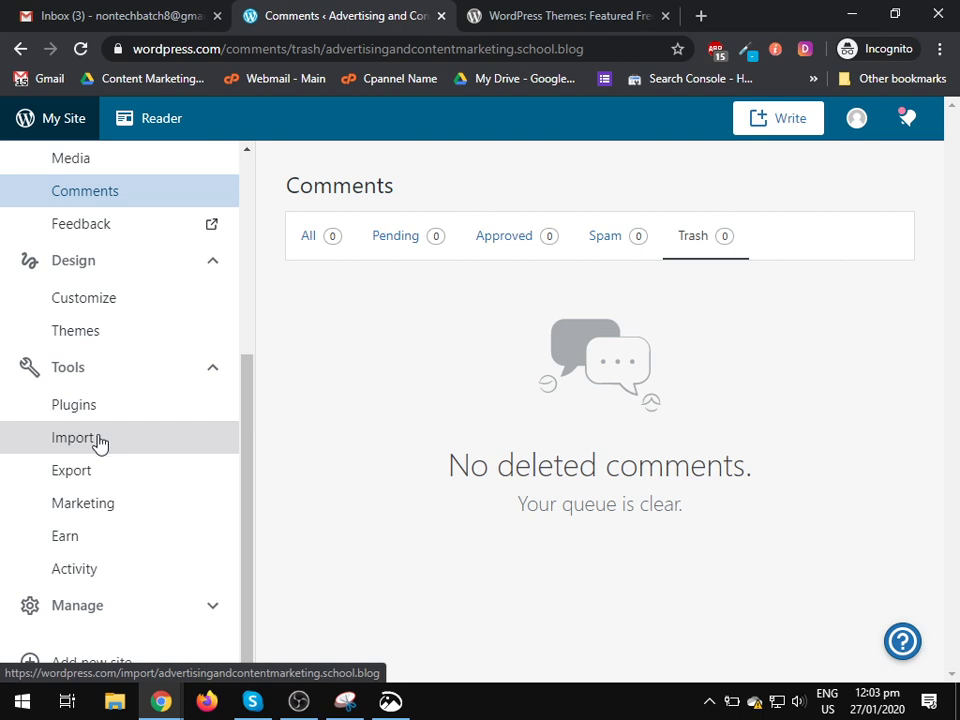
View the content import and export pages, and look through the platforms offered as import sources.
click(99, 441)
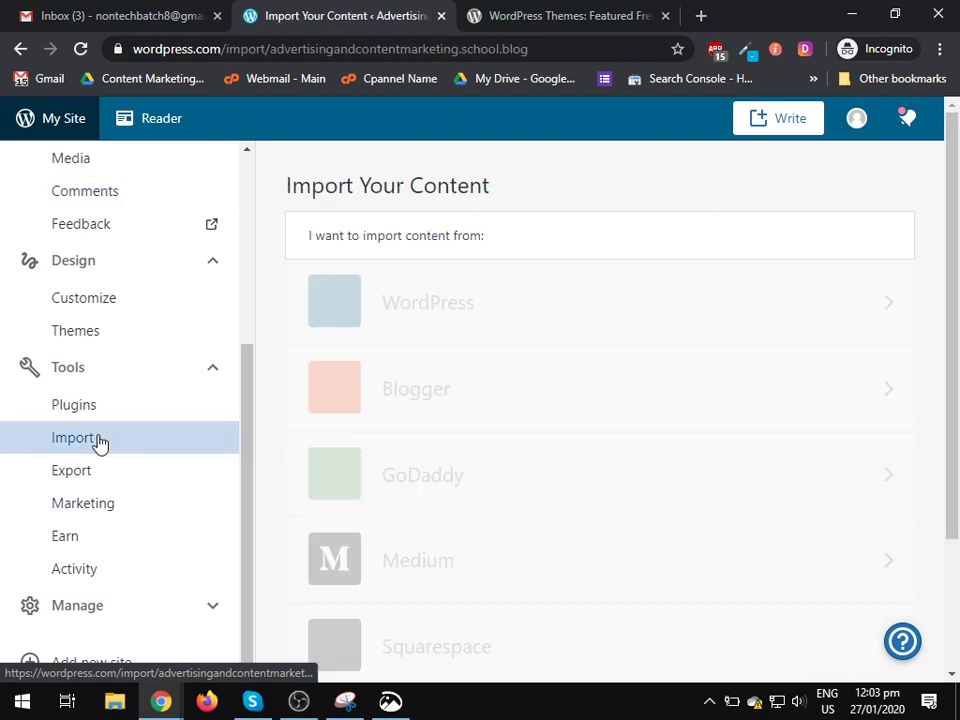
click(86, 474)
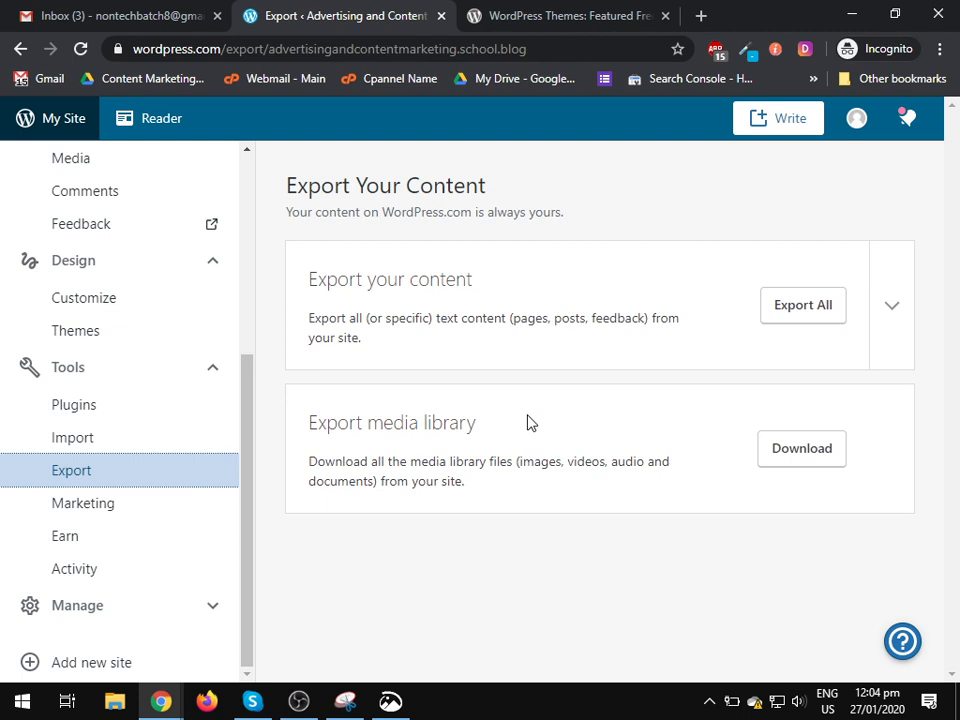
click(75, 447)
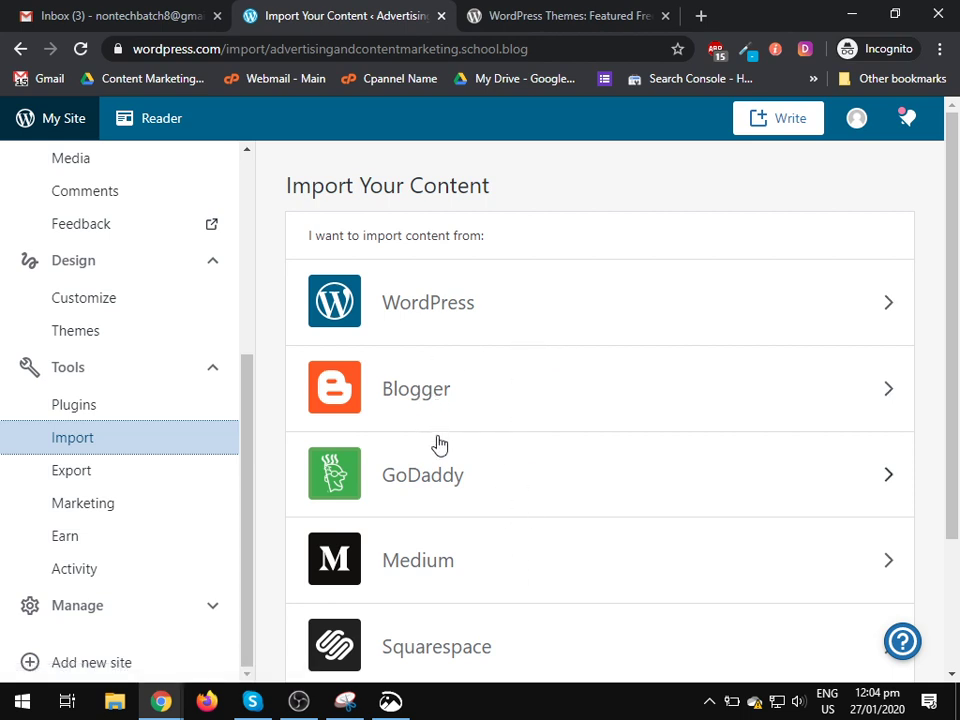
scroll(462, 340, down, 3)
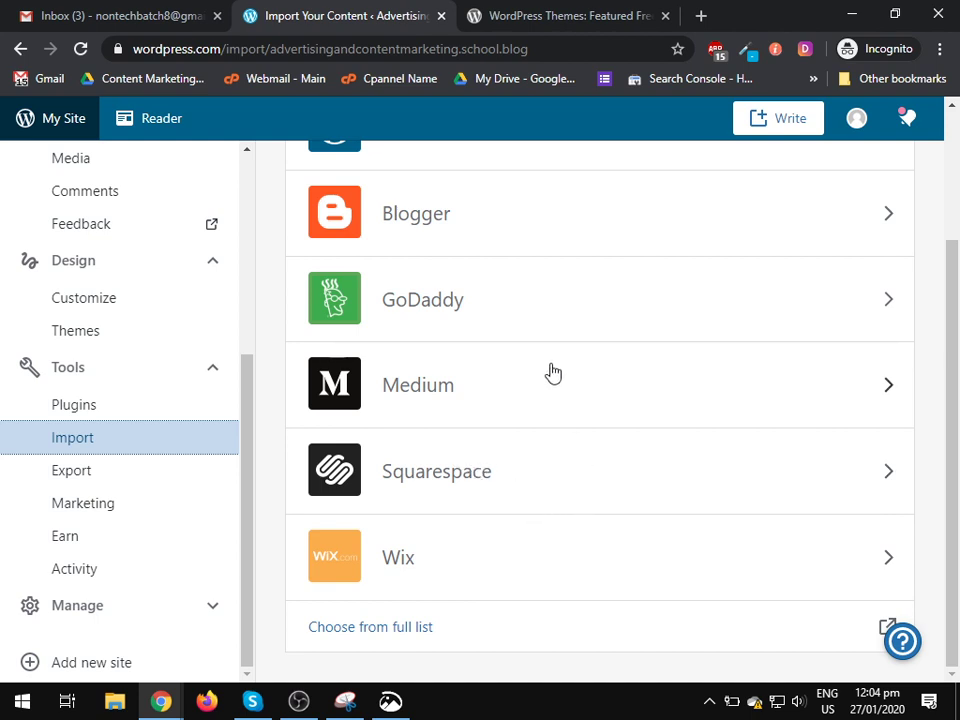
Review the Marketing and Integrations tools and the payment options on the Earn page.
click(117, 505)
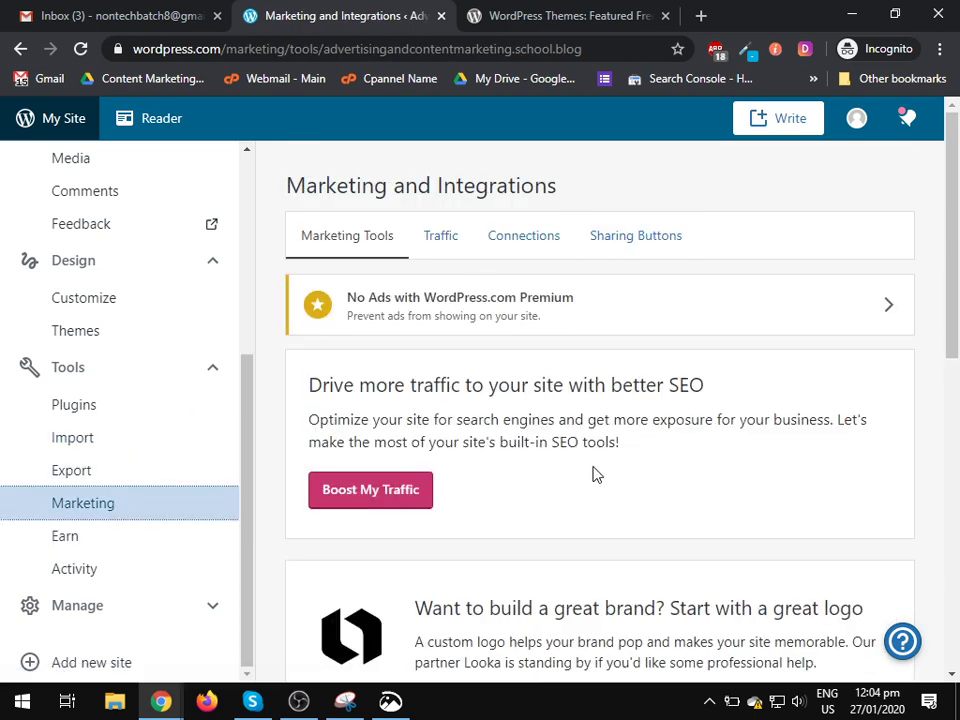
scroll(592, 472, down, 2)
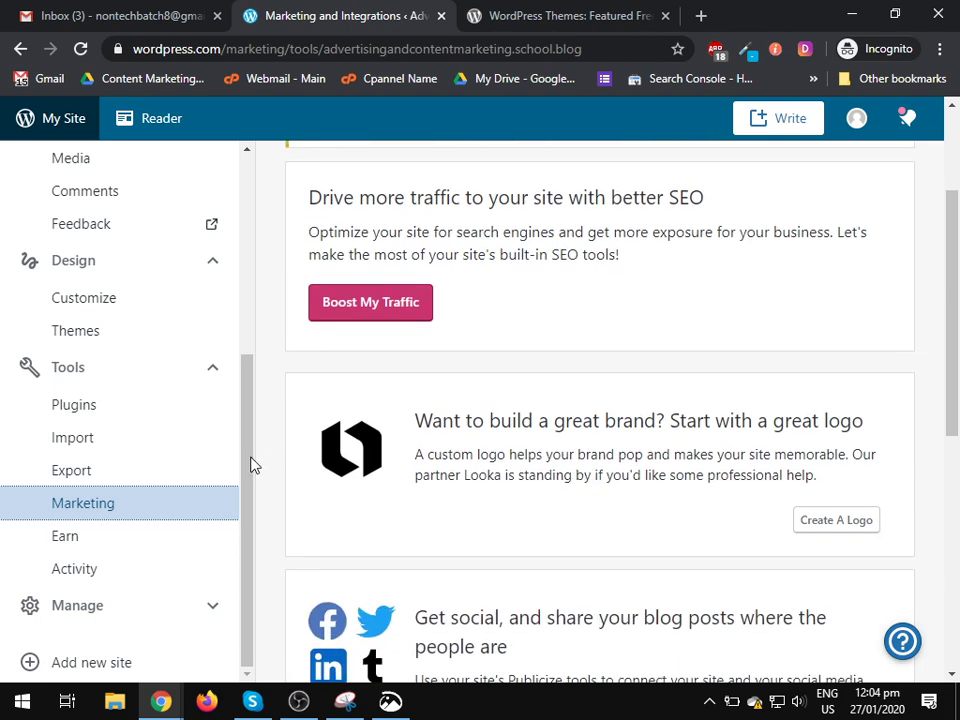
click(82, 550)
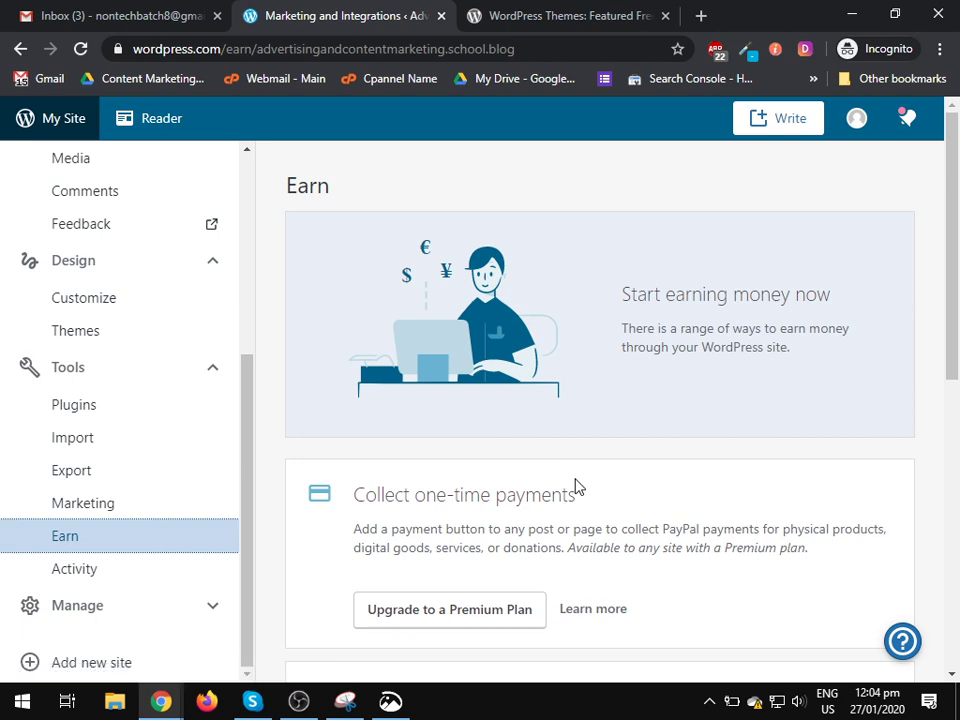
scroll(520, 450, down, 2)
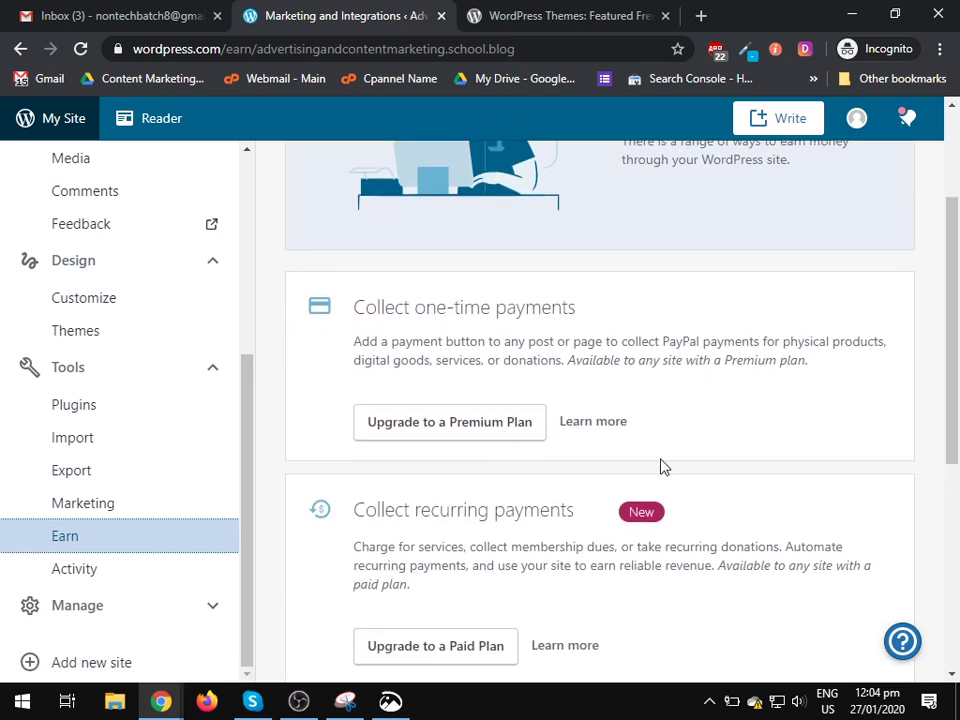
Read through the recurring payment, ad revenue and referral earning options on the Earn page.
scroll(620, 487, up, 2)
scroll(605, 478, down, 4)
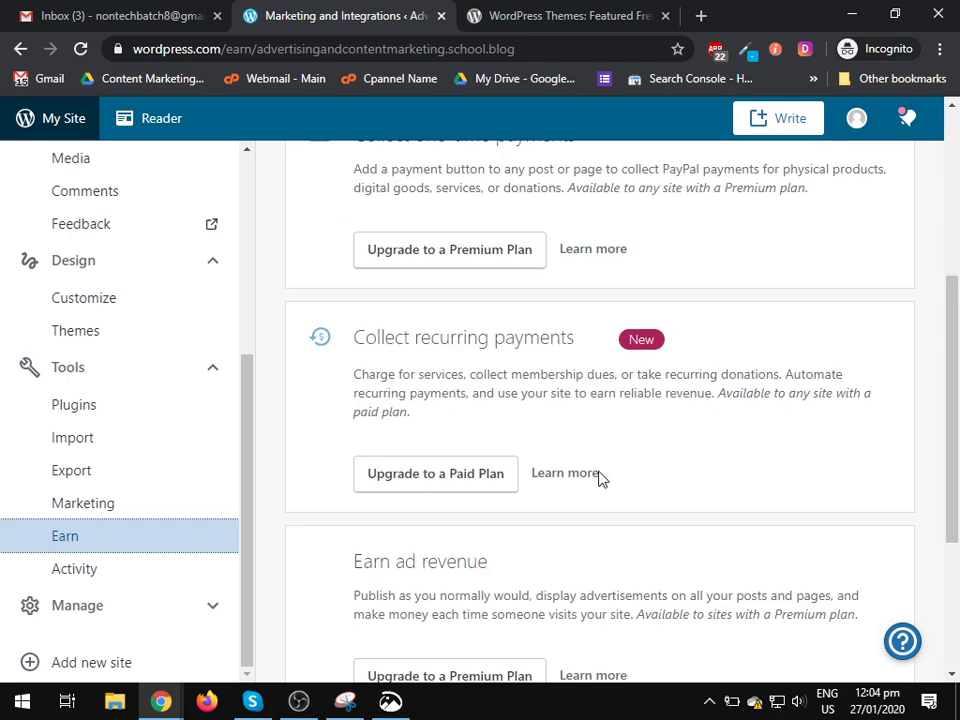
scroll(560, 483, down, 2)
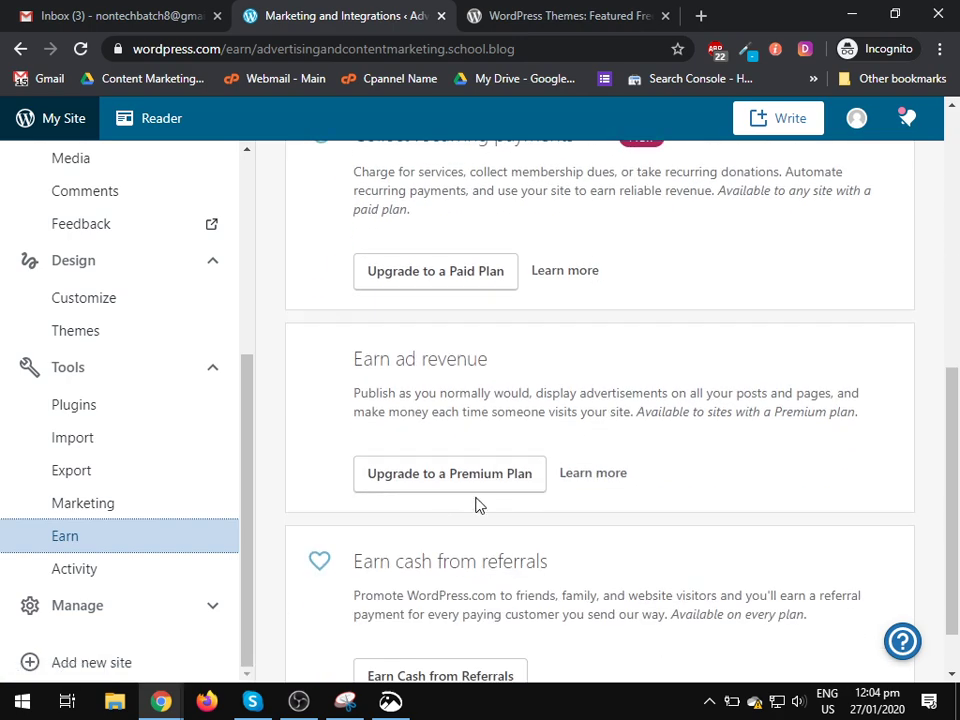
scroll(485, 470, down, 1)
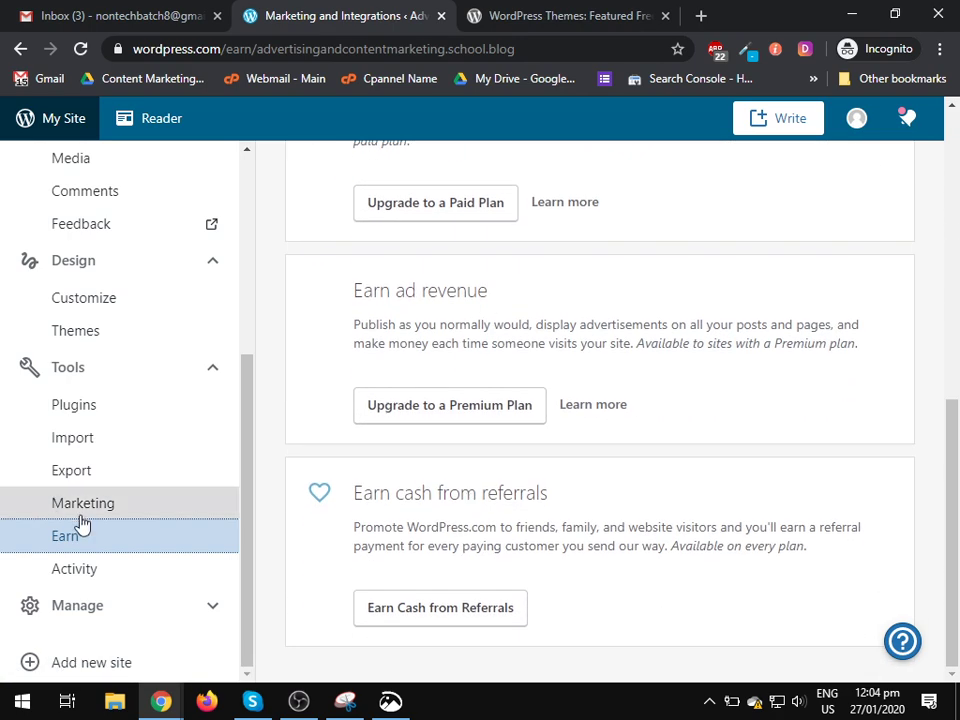
Open the site's Activity log and examine the recorded events down to the end of the list.
click(87, 576)
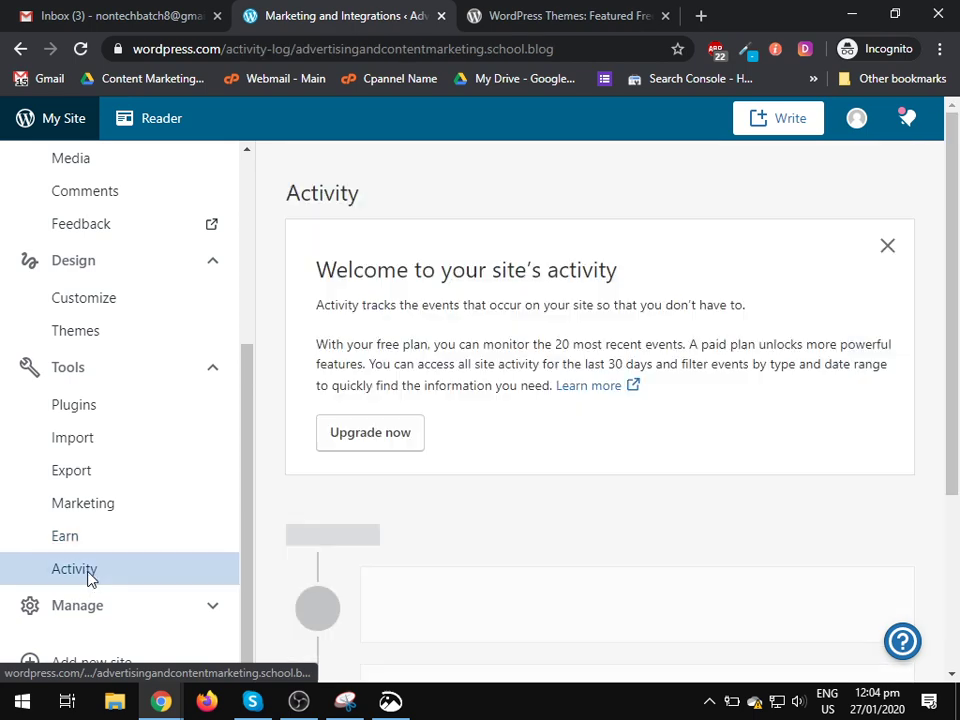
scroll(660, 420, down, 1)
scroll(700, 405, down, 2)
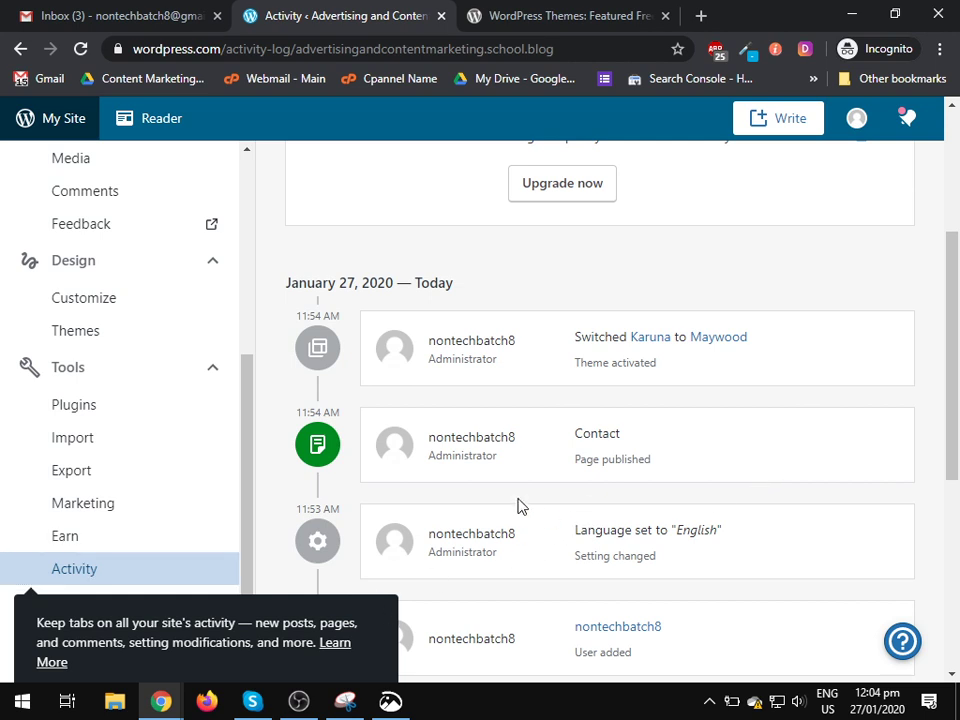
drag(567, 445, 662, 450)
click(662, 450)
scroll(660, 460, down, 2)
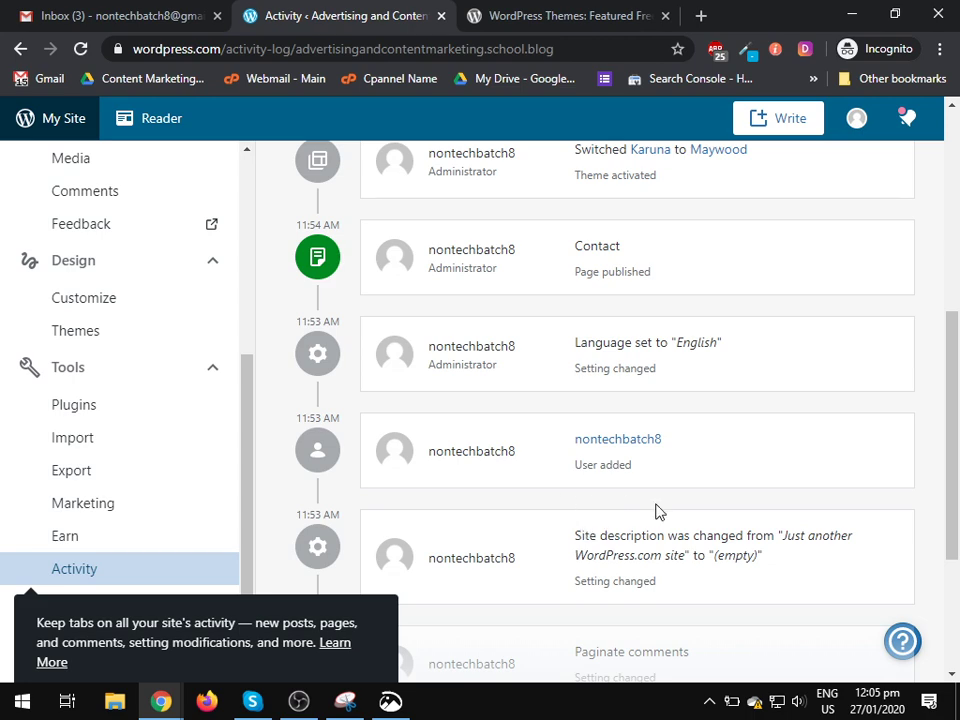
scroll(657, 512, up, 2)
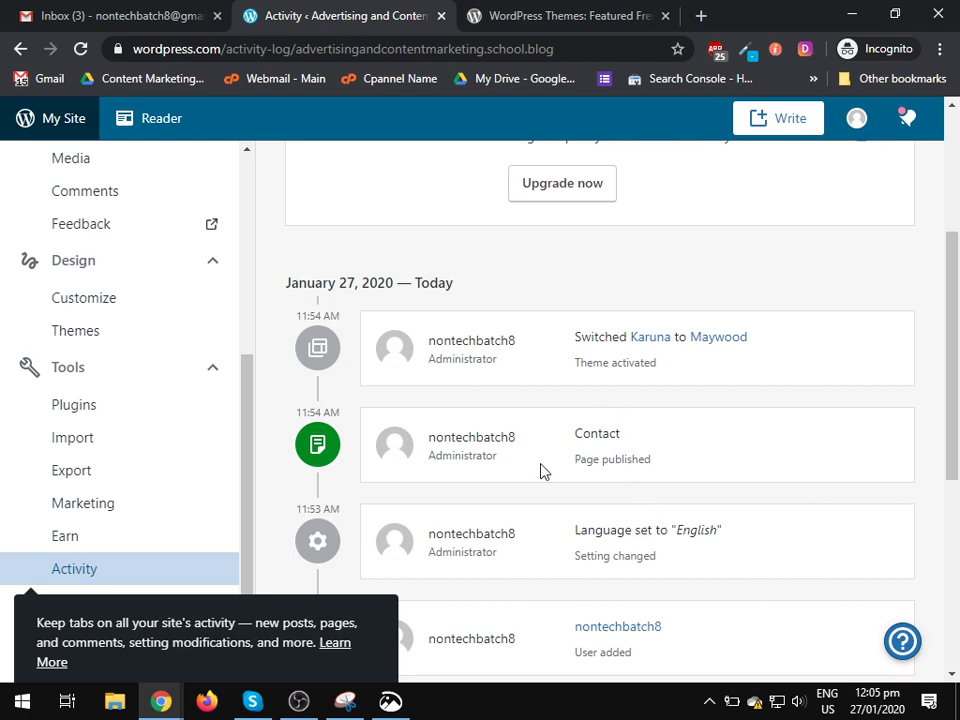
scroll(543, 472, down, 2)
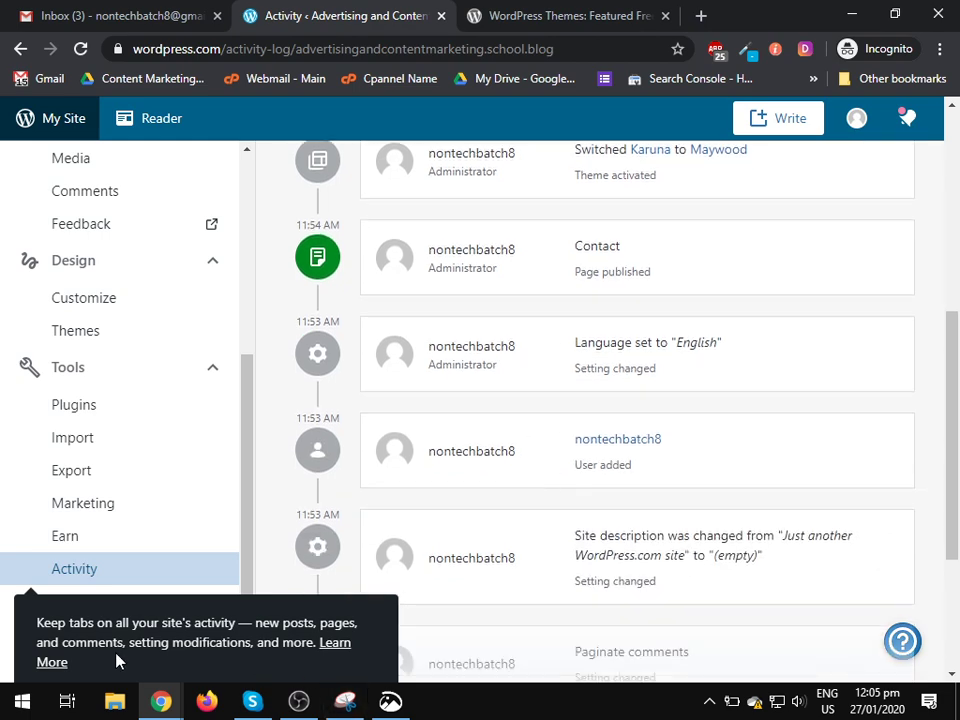
scroll(161, 510, down, 3)
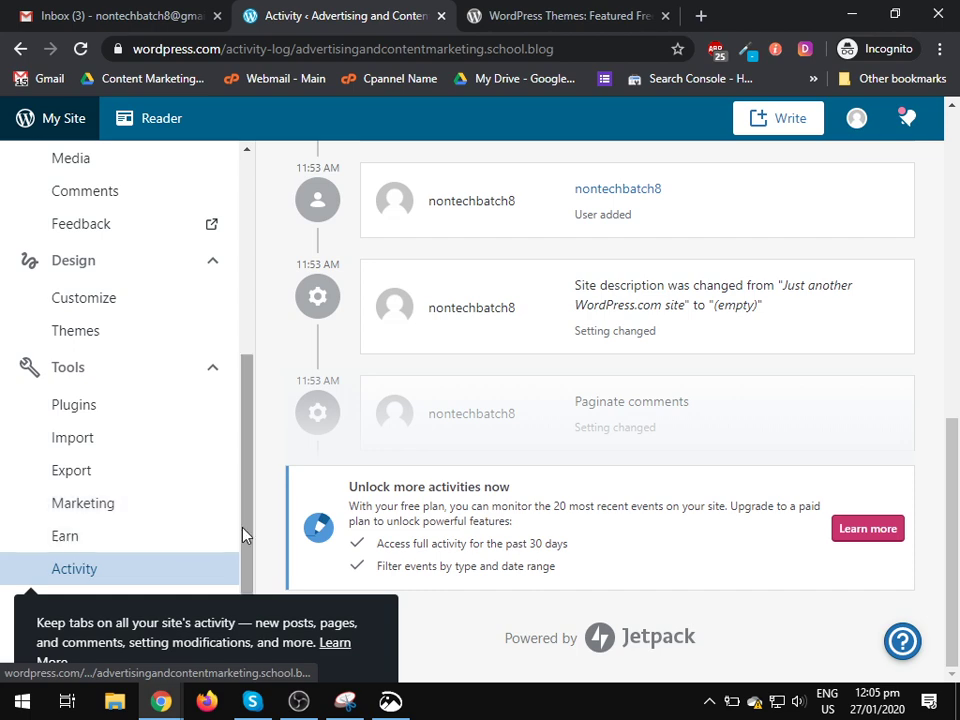
Reload the Activity page and expand the Manage section of the site dashboard to show its options.
key(Tab)
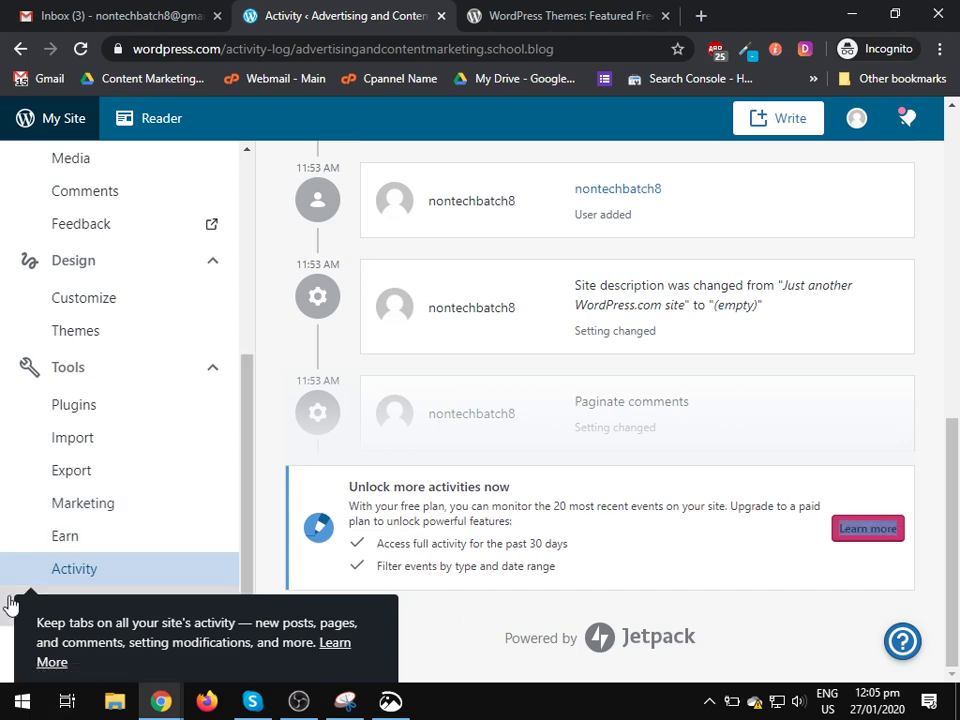
scroll(111, 570, up, 3)
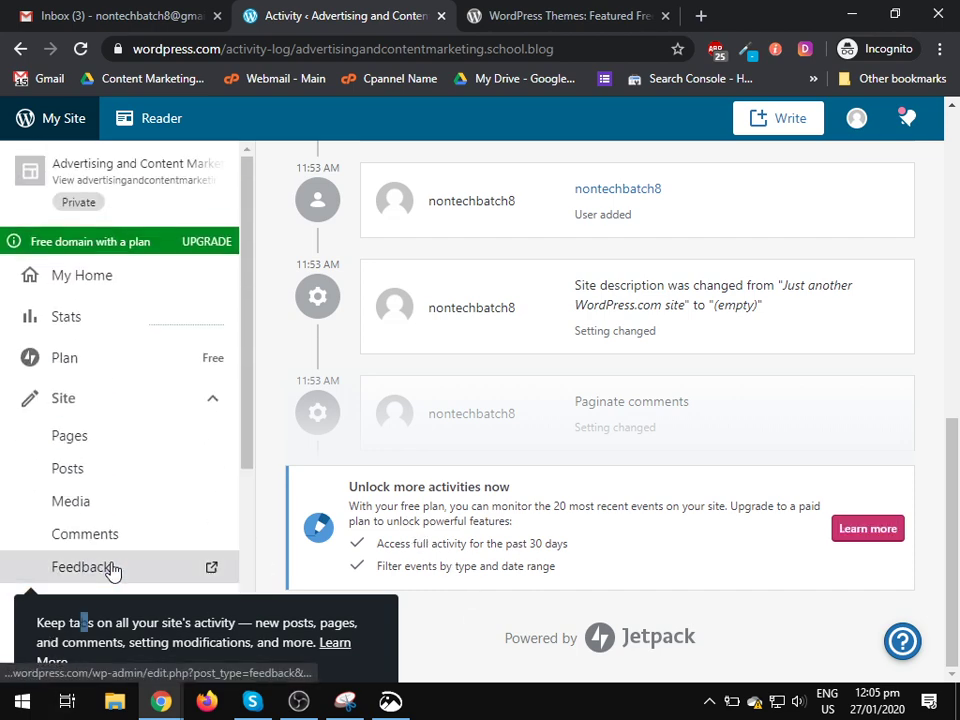
scroll(111, 570, down, 3)
key(F5)
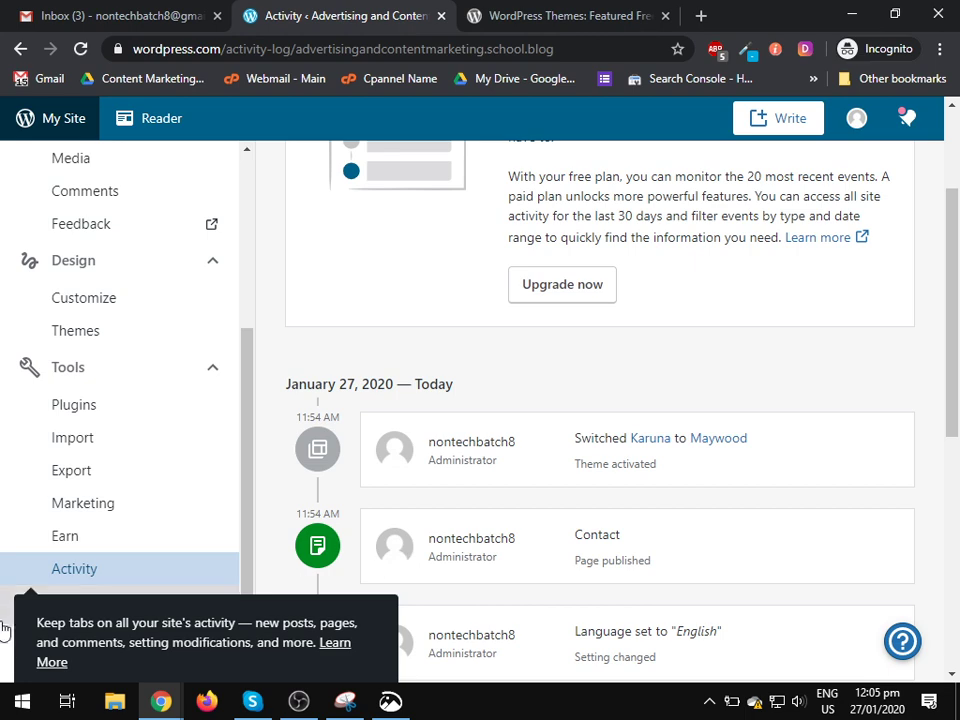
click(5, 500)
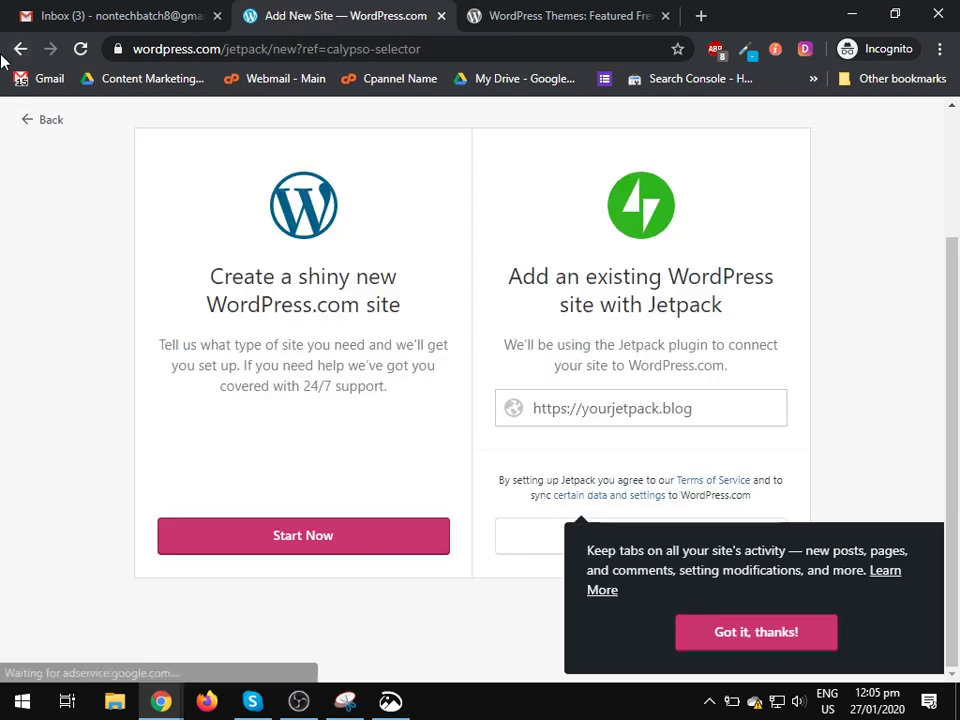
click(20, 48)
scroll(200, 440, down, 4)
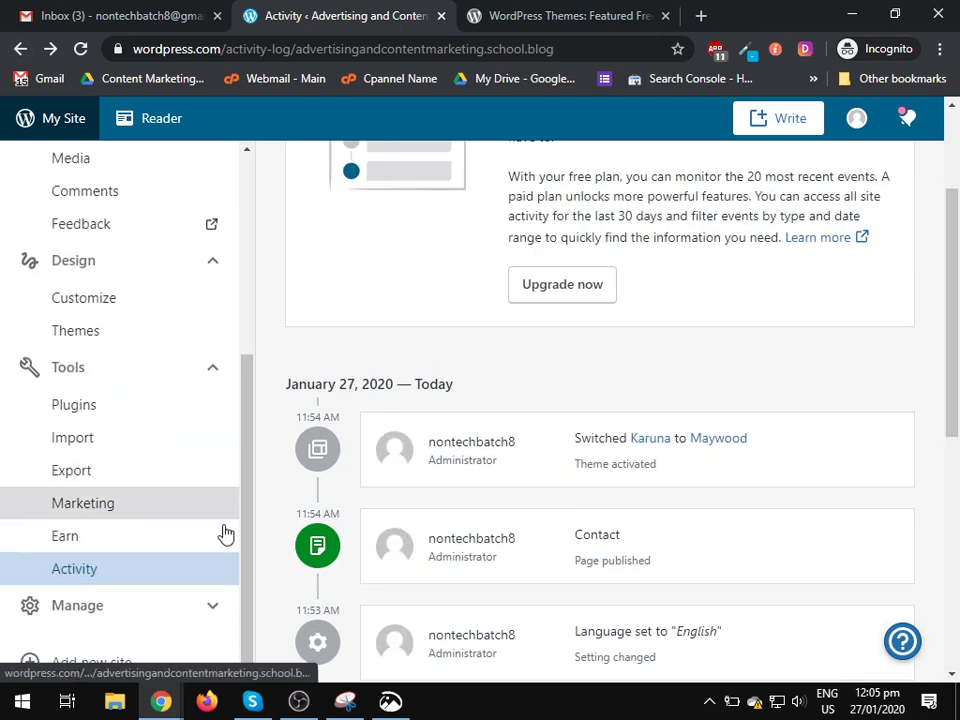
scroll(193, 600, down, 2)
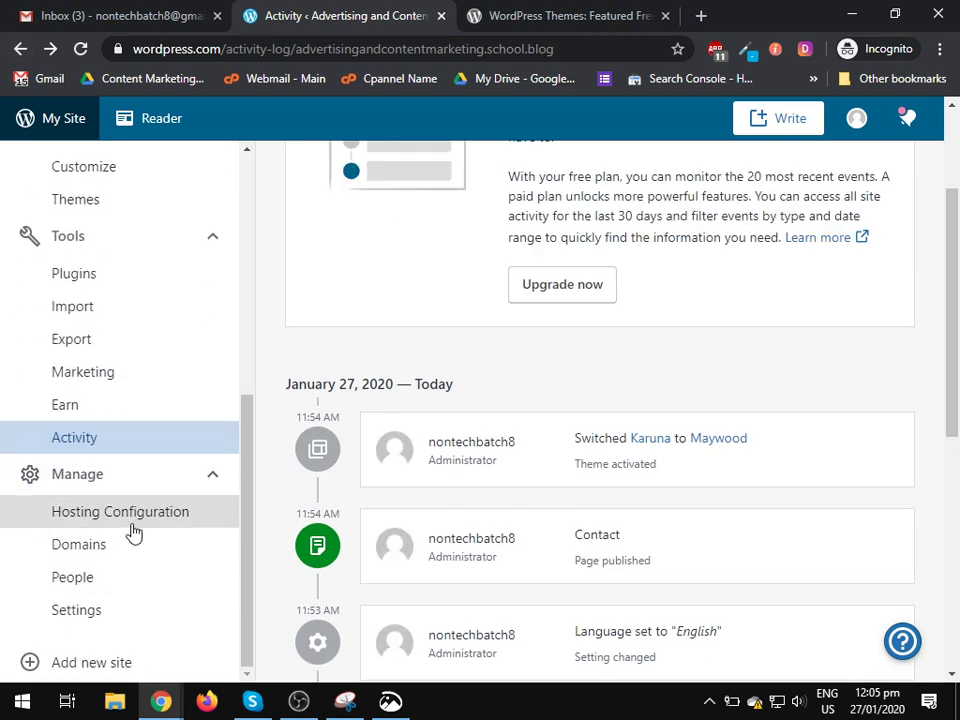
View the Hosting Configuration page, dismissing the activity tip, and the settings of the site's primary domain.
click(133, 515)
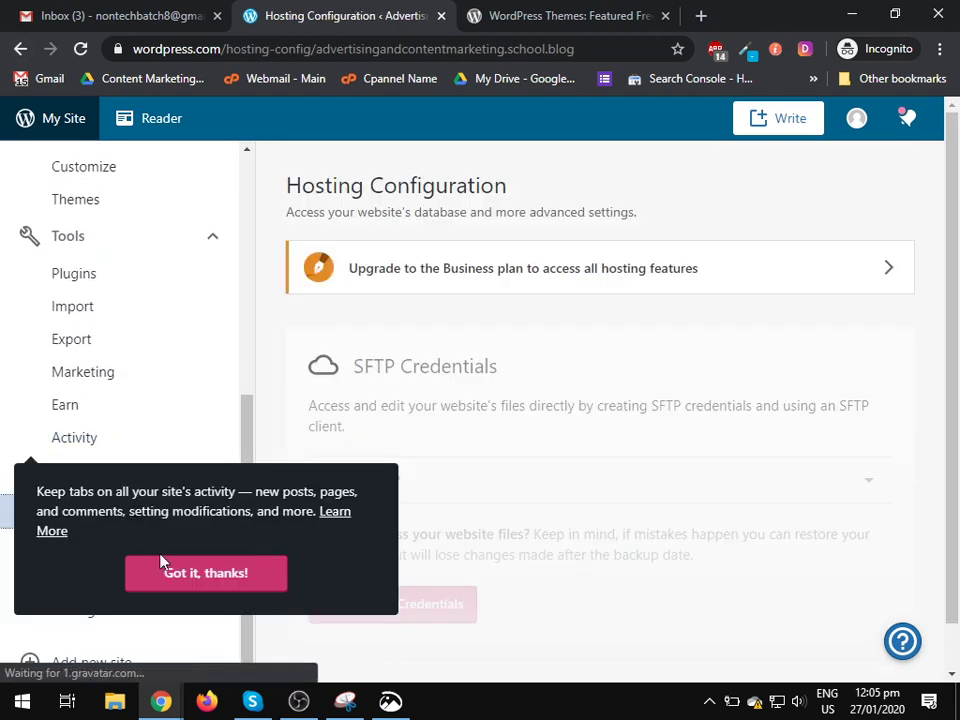
click(229, 574)
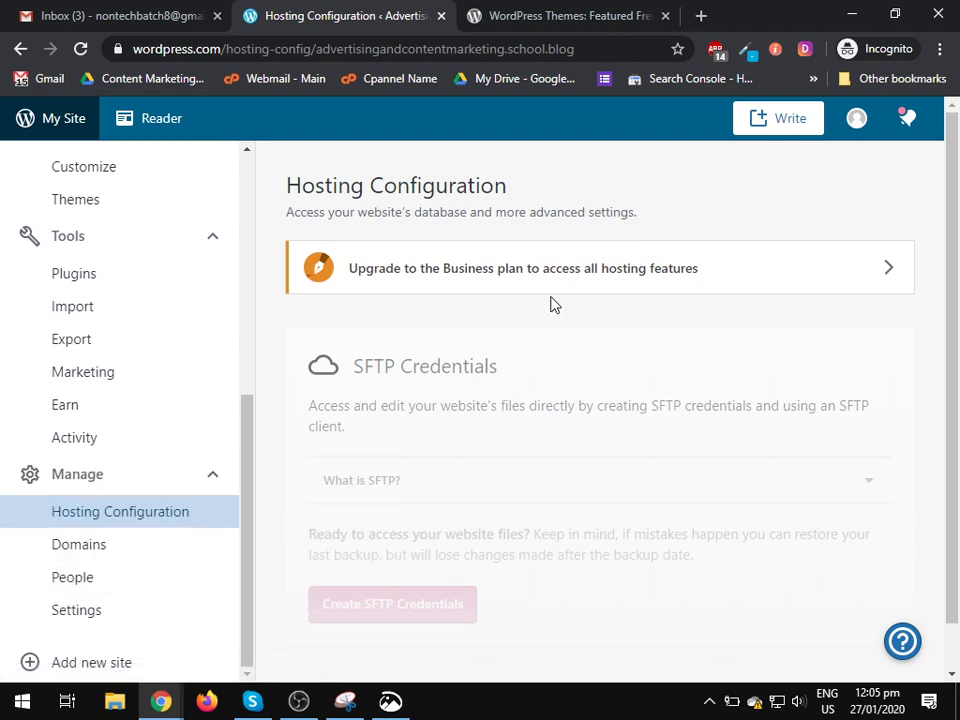
click(109, 557)
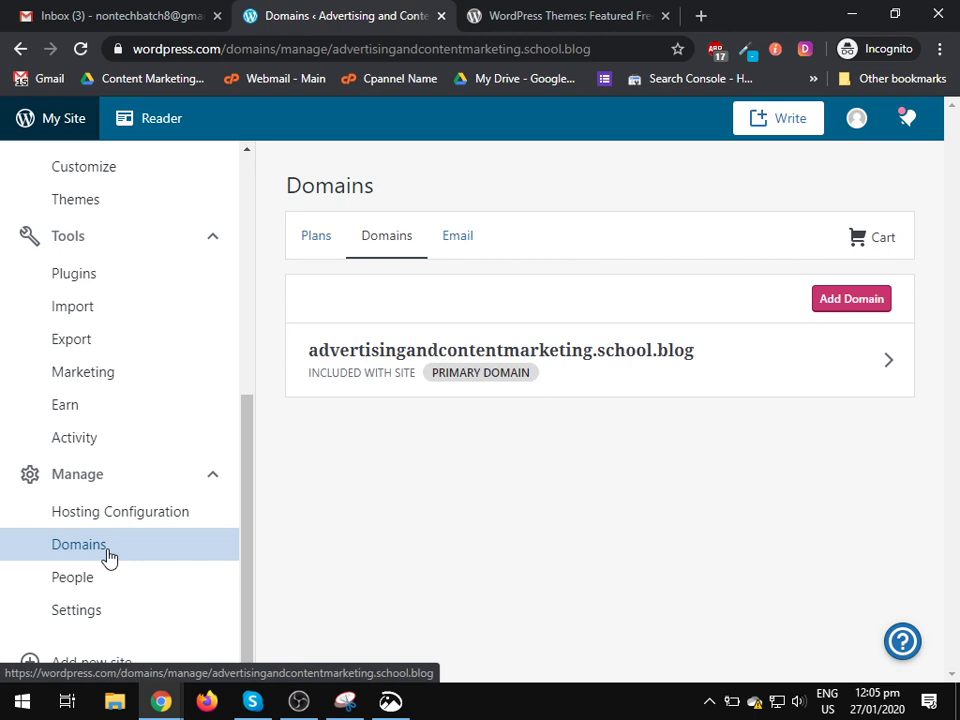
click(878, 368)
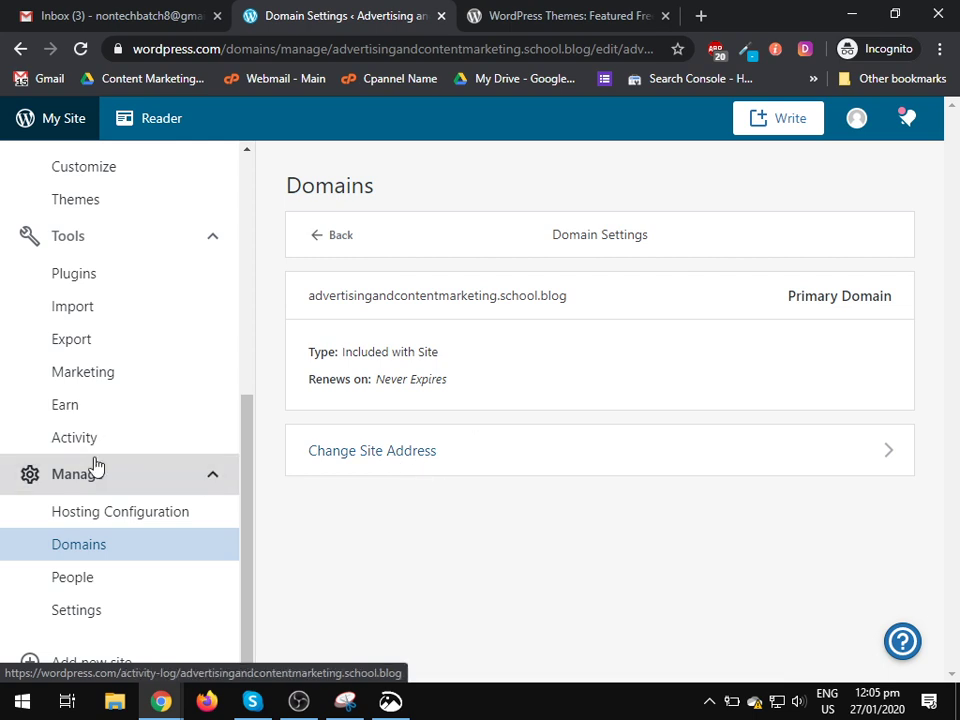
Open the form for inviting people to the site, and confirm the account's email address through the WordPress.com activation message in Gmail.
click(85, 577)
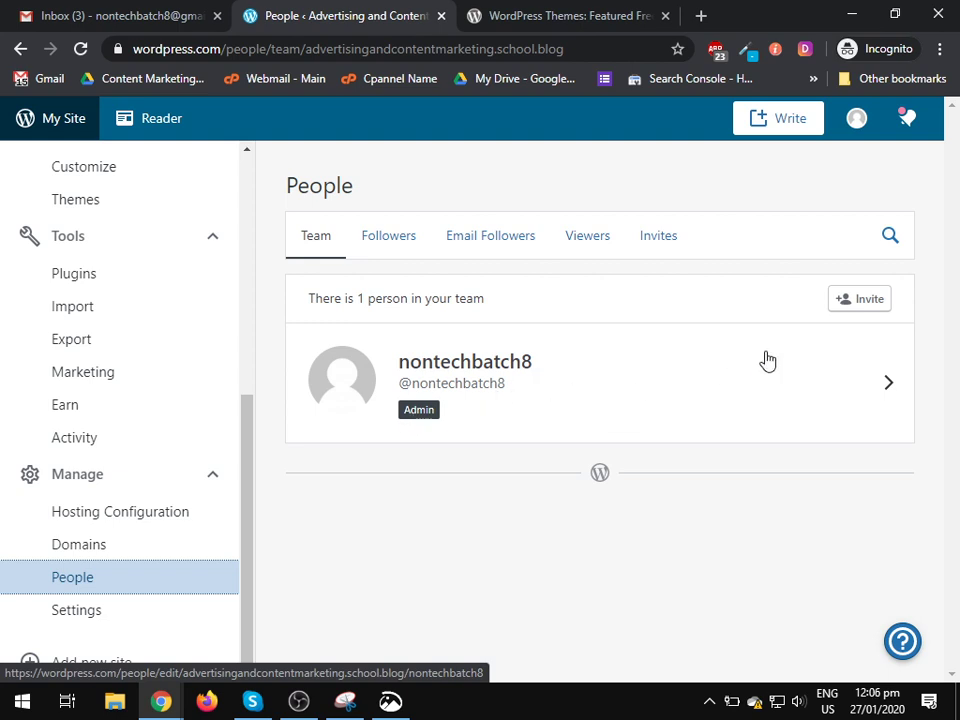
click(866, 302)
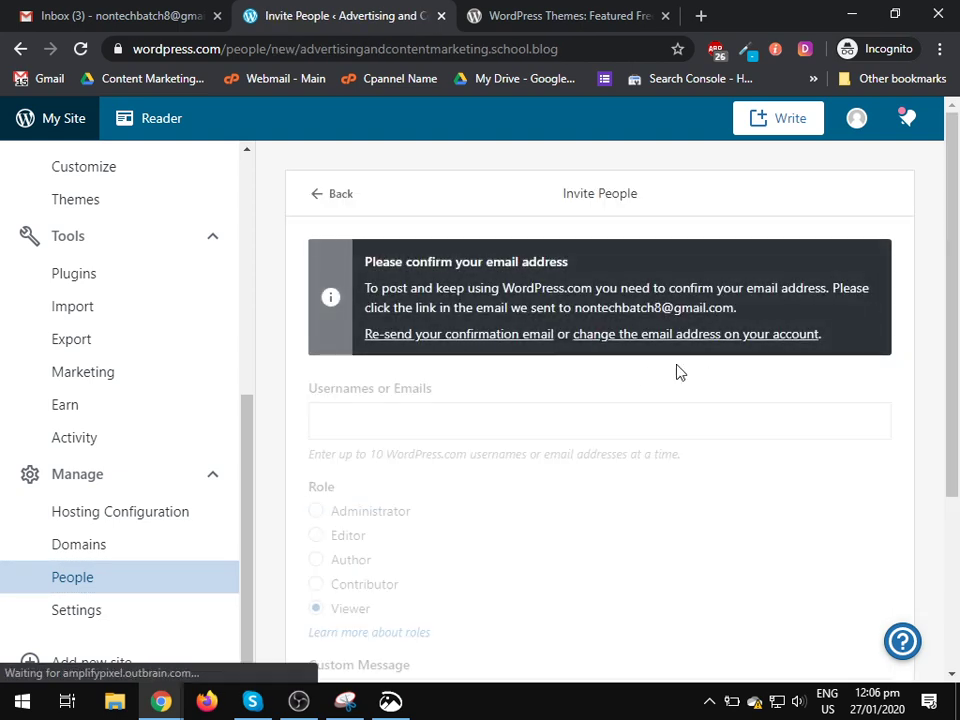
click(88, 12)
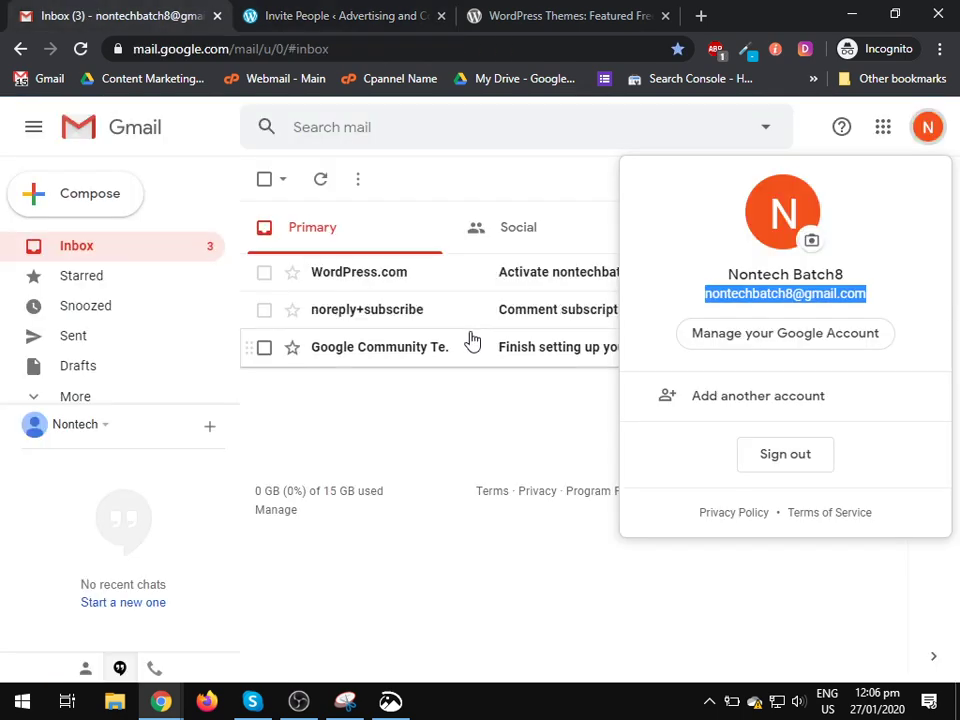
click(480, 320)
click(495, 284)
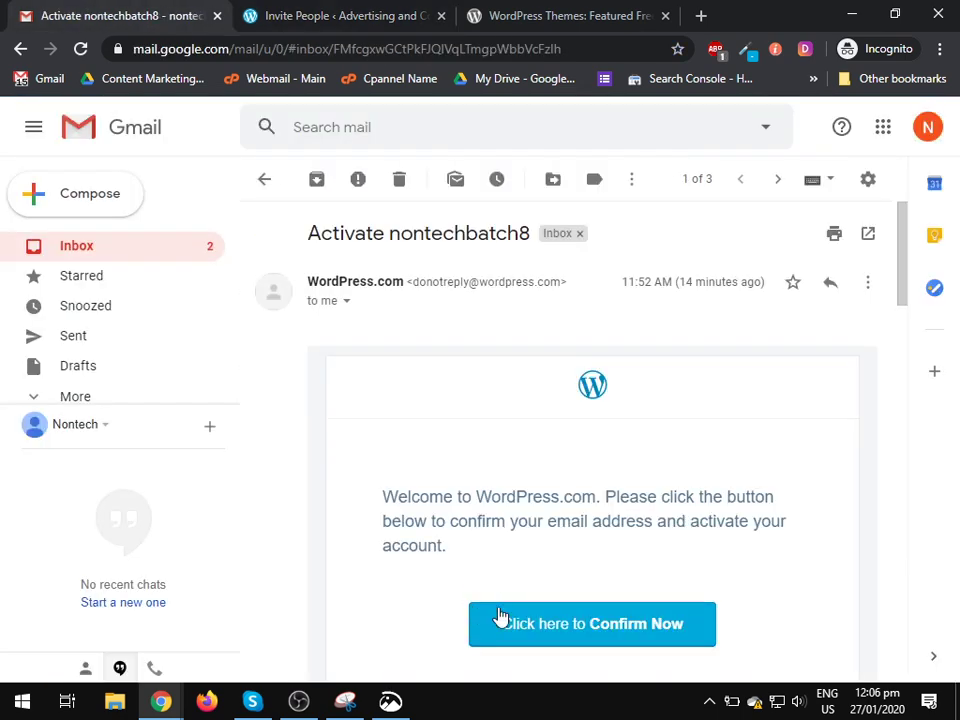
click(500, 606)
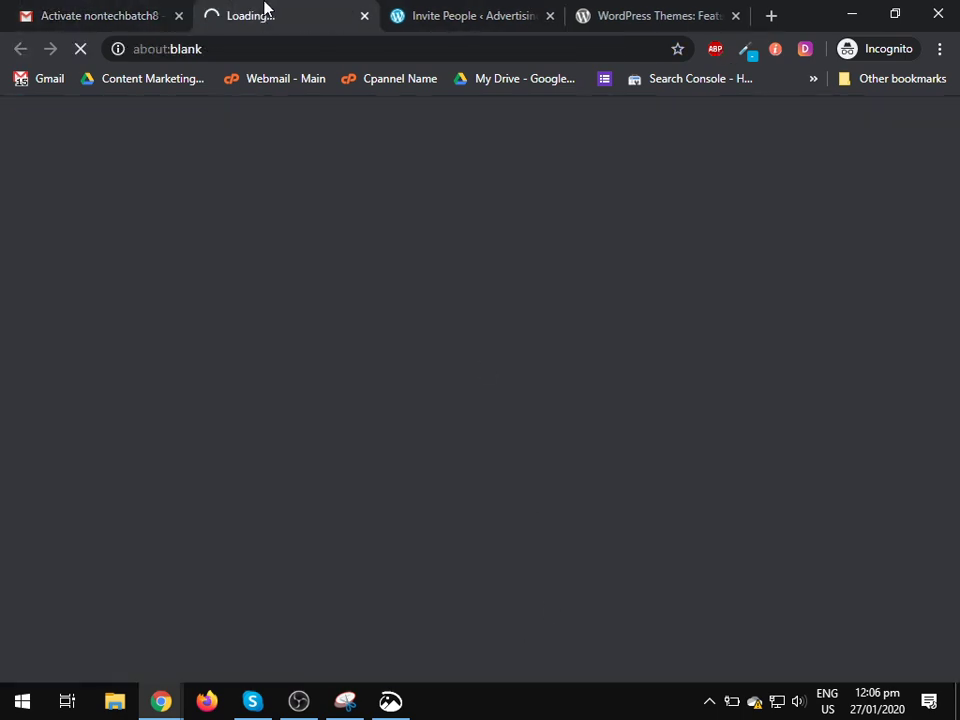
Reload the Invite People form and go through the Administrator, Editor, Author, Contributor and Viewer roles, leaving Viewer selected.
click(446, 12)
click(80, 48)
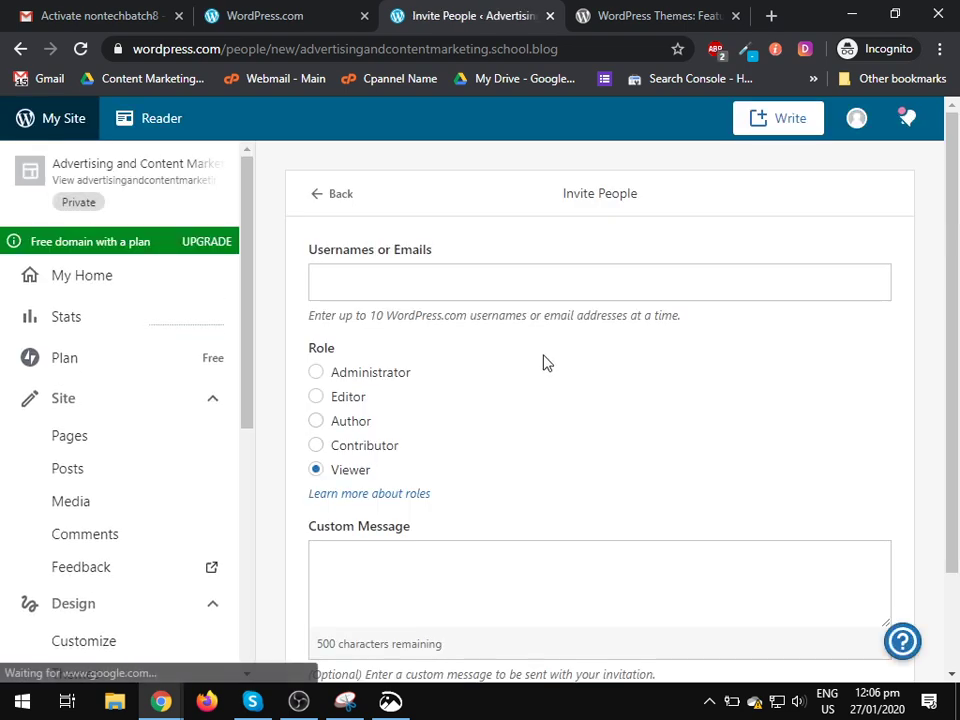
click(373, 377)
click(340, 398)
click(349, 427)
click(356, 447)
click(352, 476)
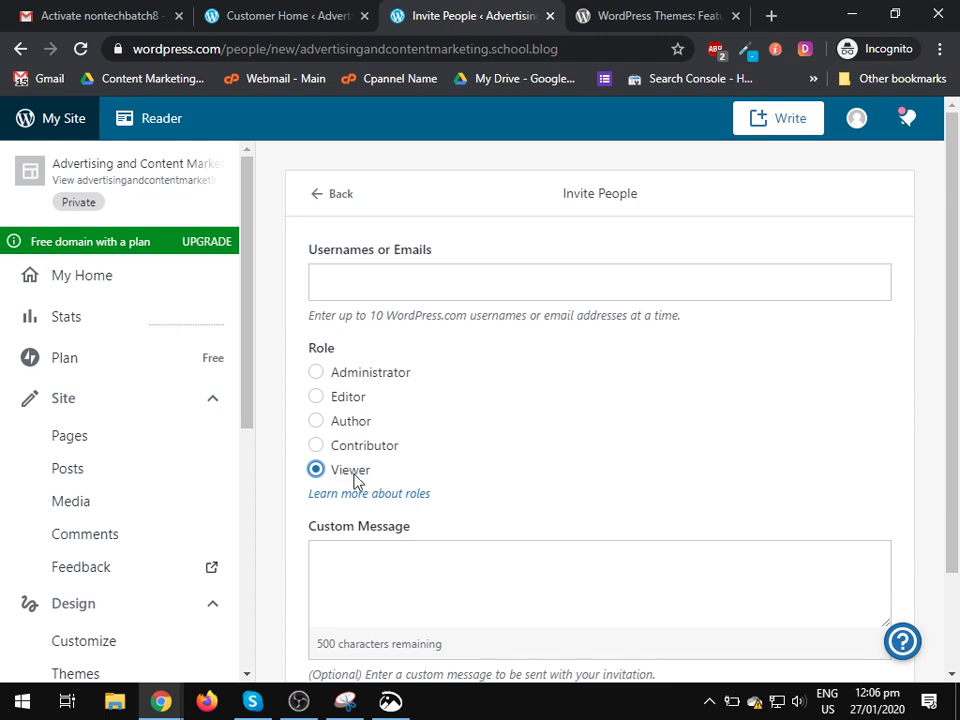
Search the web for "Wordpress admin roles" and open the wordpress.org article on Roles and Capabilities.
key(ctrl+Tab)
click(463, 50)
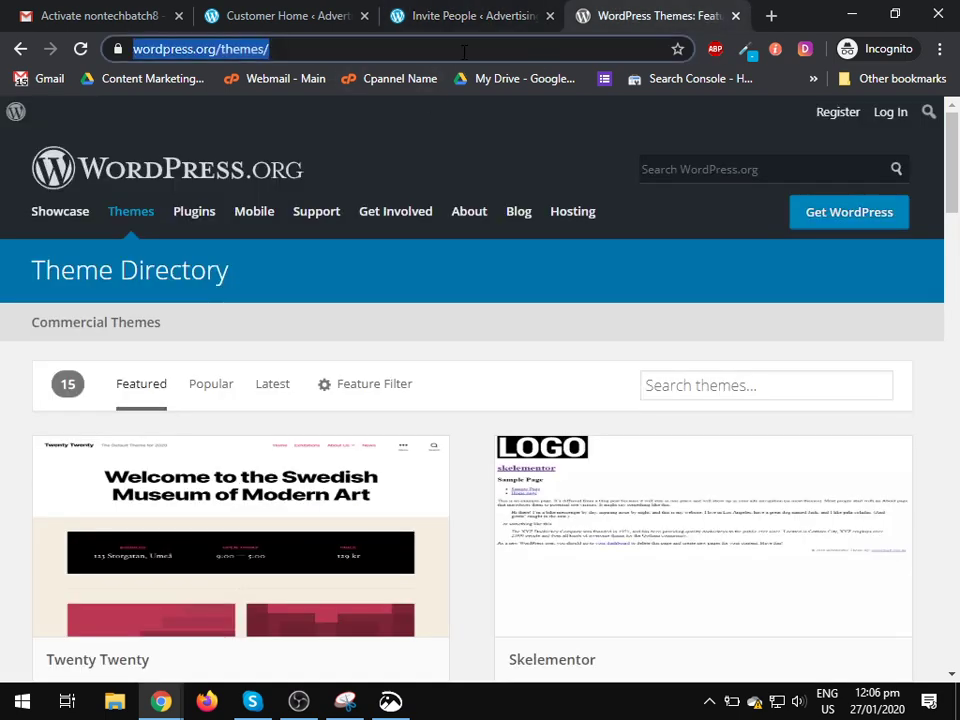
text(Wo)
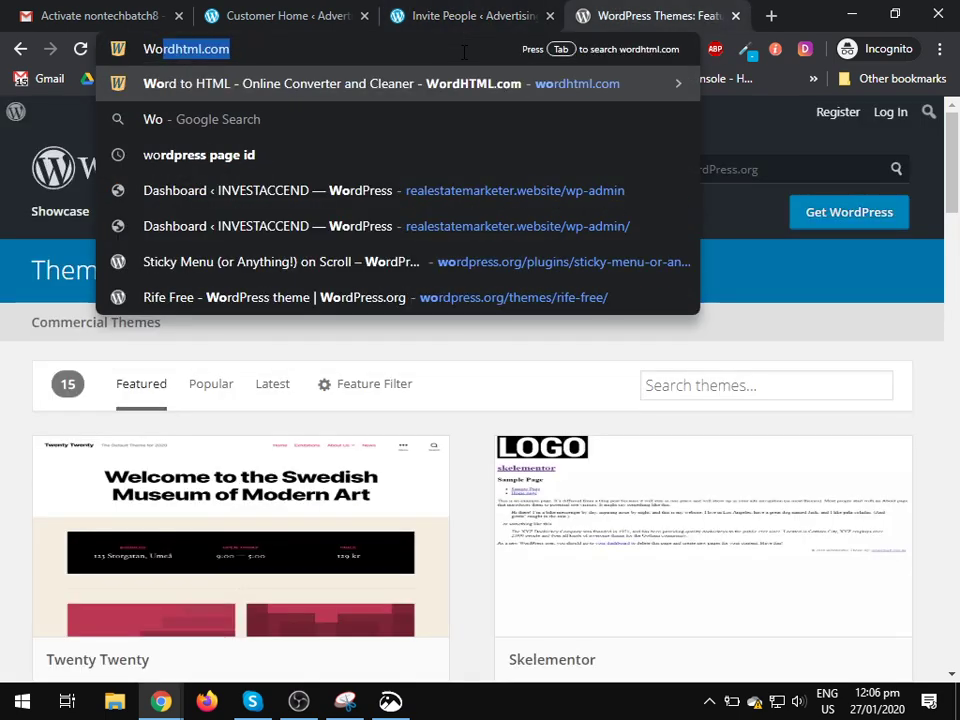
text(rdpress admin)
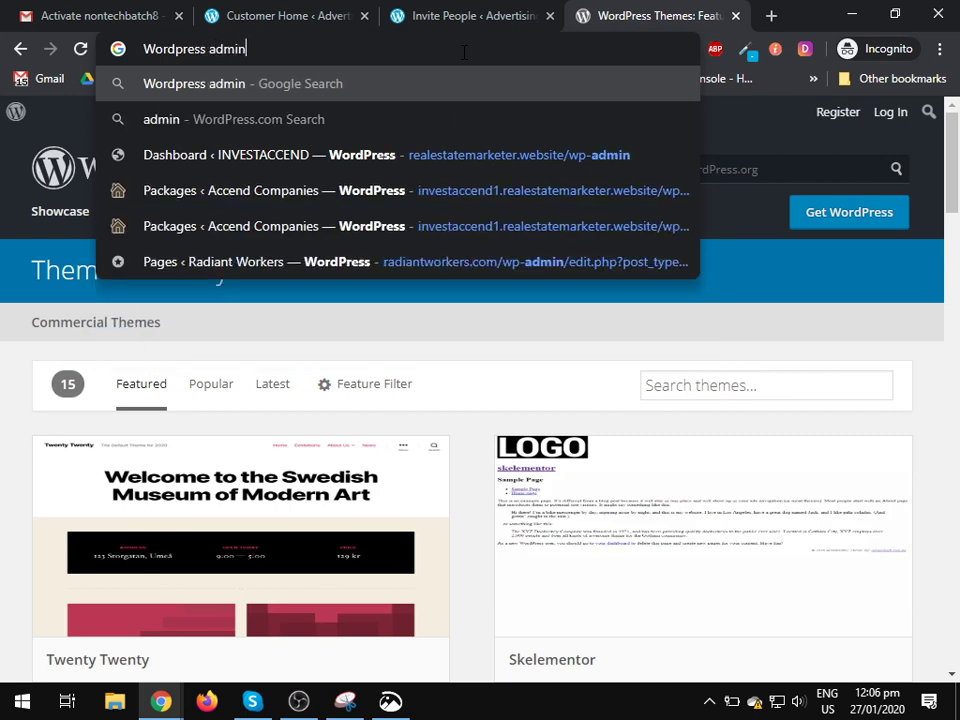
text( roles)
key(Return)
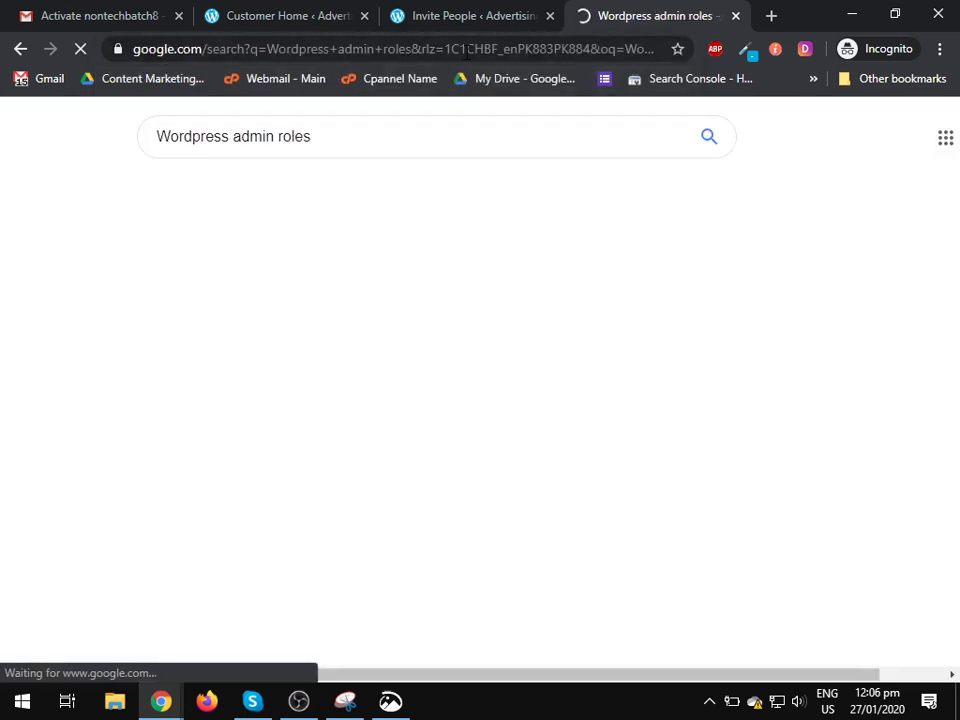
click(312, 296)
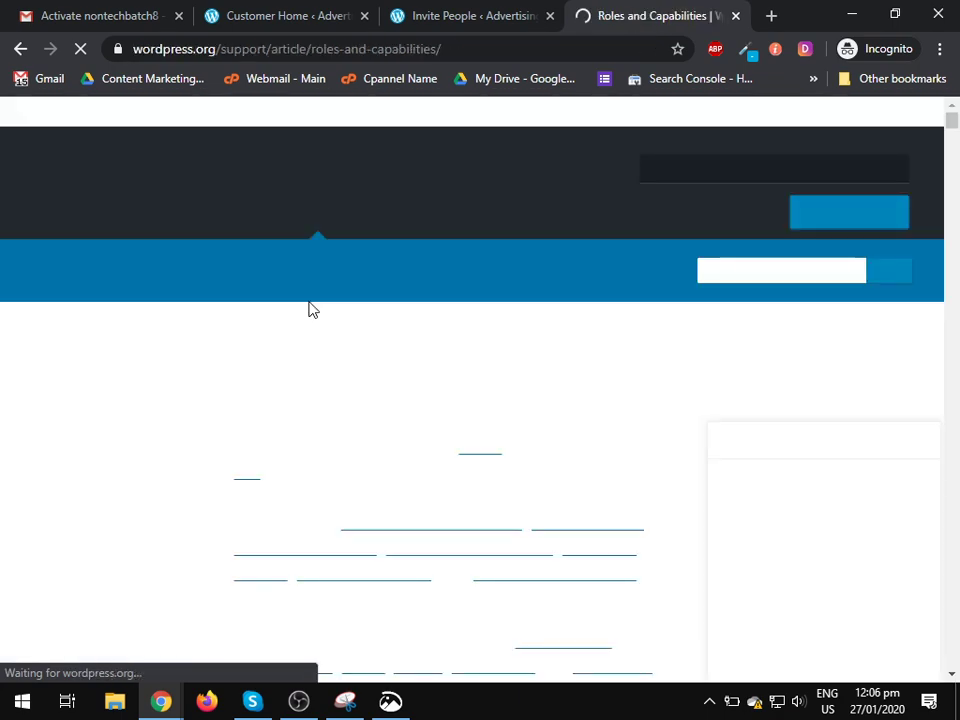
Read the Summary of Roles in the article, comparing the Administrator, Editor, Author, Contributor and Subscriber descriptions.
scroll(340, 360, down, 2)
scroll(385, 395, down, 6)
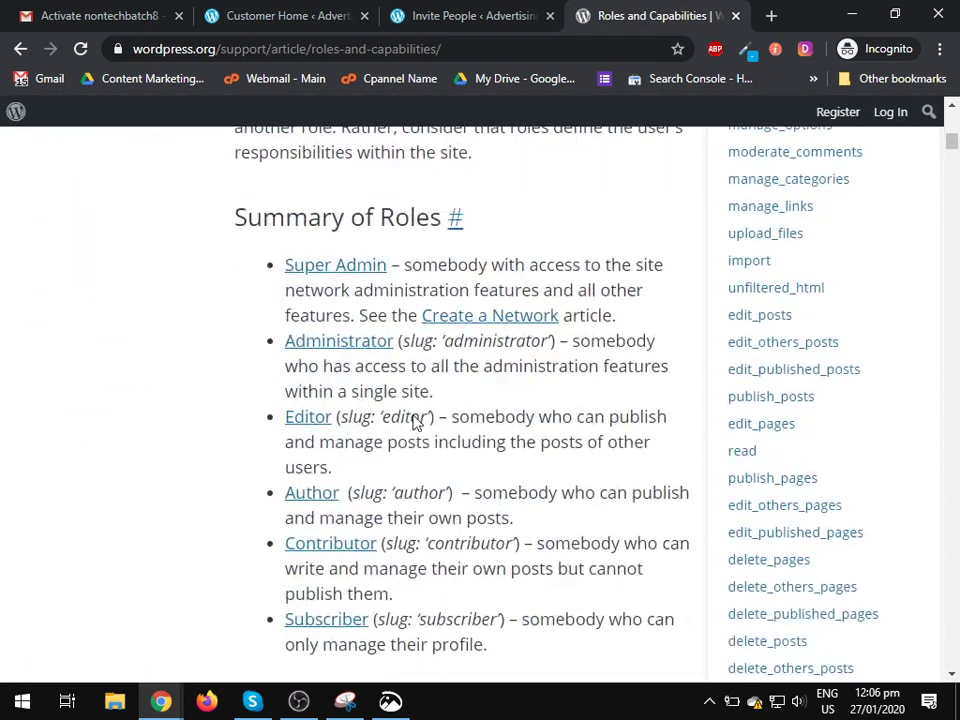
drag(493, 341, 568, 366)
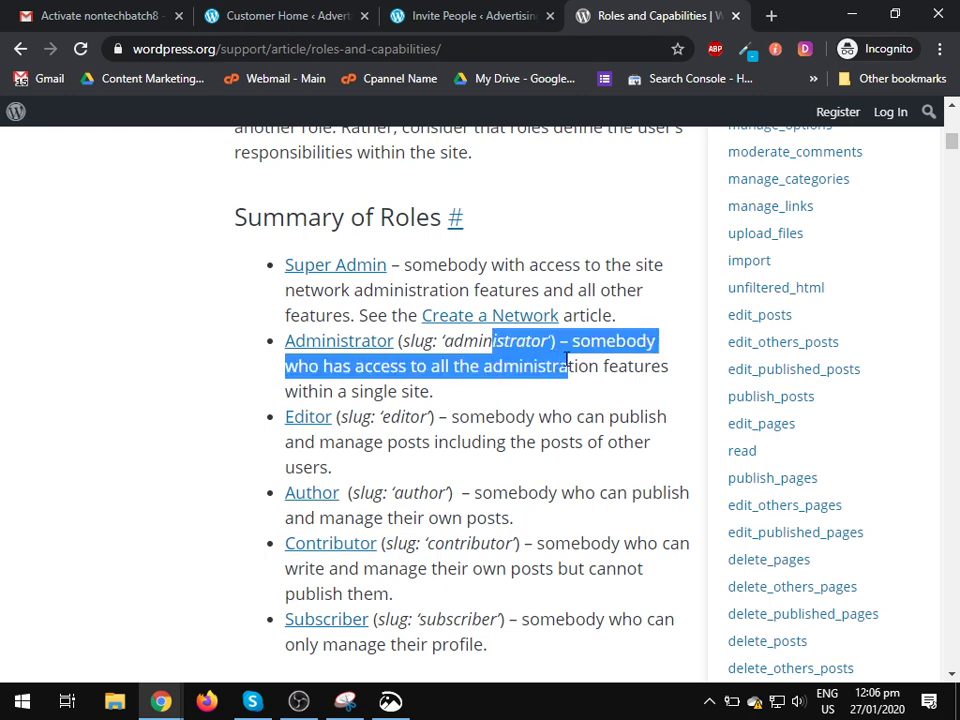
click(497, 402)
scroll(497, 402, down, 2)
drag(495, 245, 574, 231)
click(429, 300)
drag(429, 303, 508, 305)
click(481, 355)
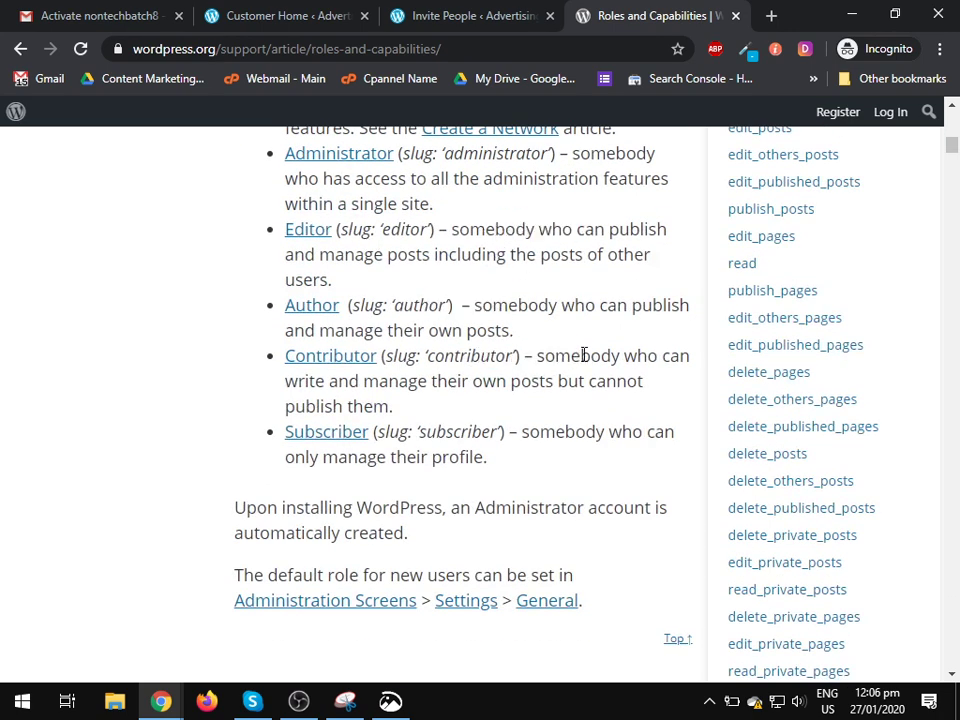
drag(538, 505, 590, 503)
click(591, 497)
scroll(553, 480, up, 2)
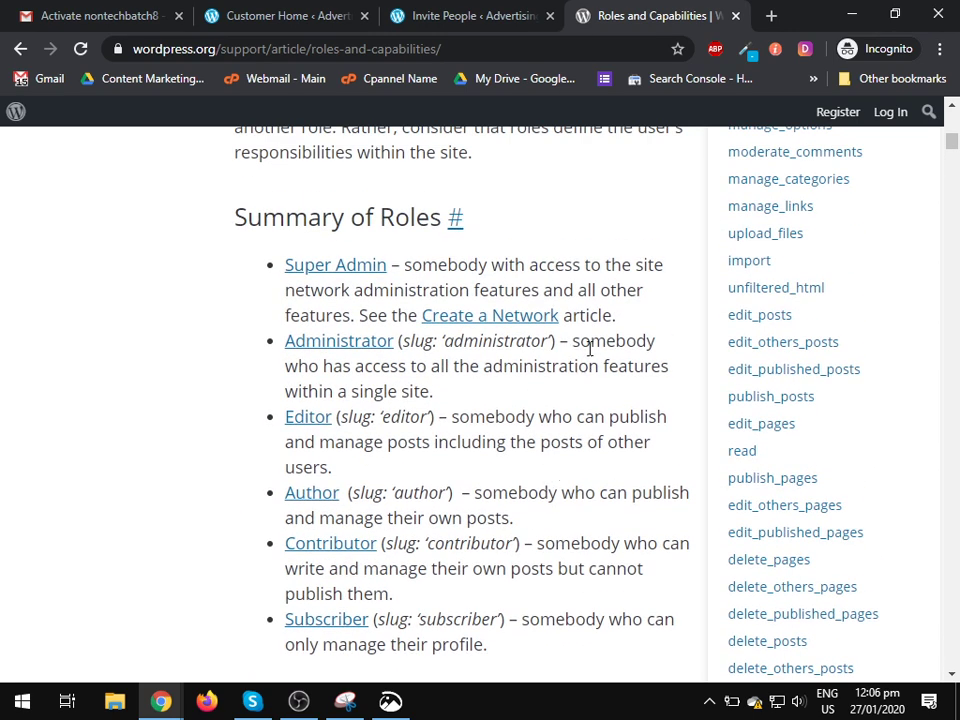
Read what the Administrator, Editor and Author roles may do in the Summary of Roles.
drag(515, 370, 580, 370)
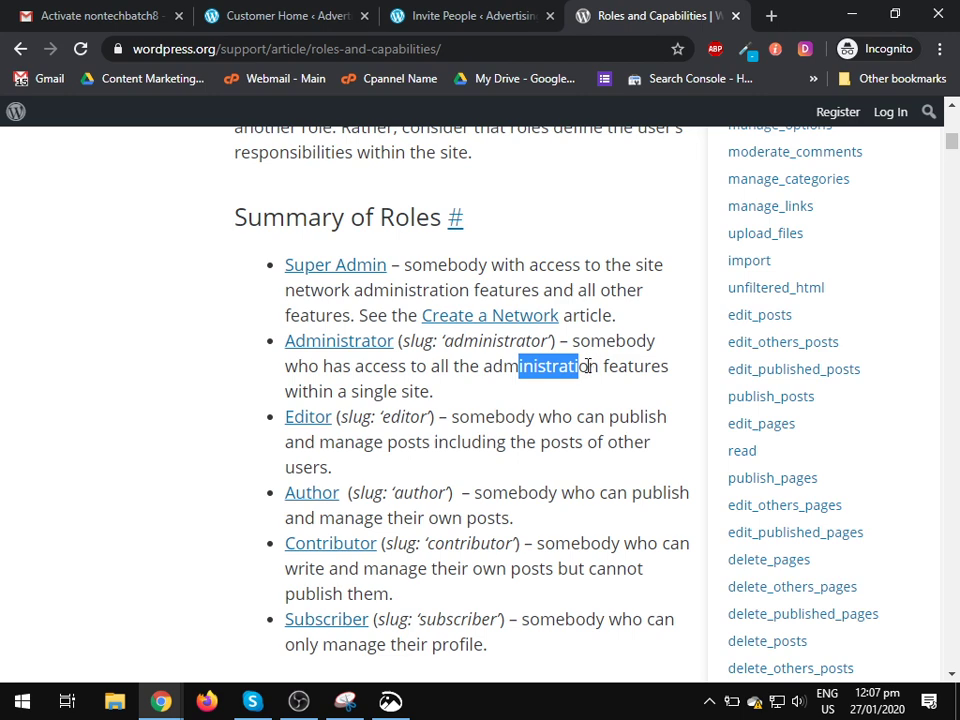
scroll(570, 370, down, 1)
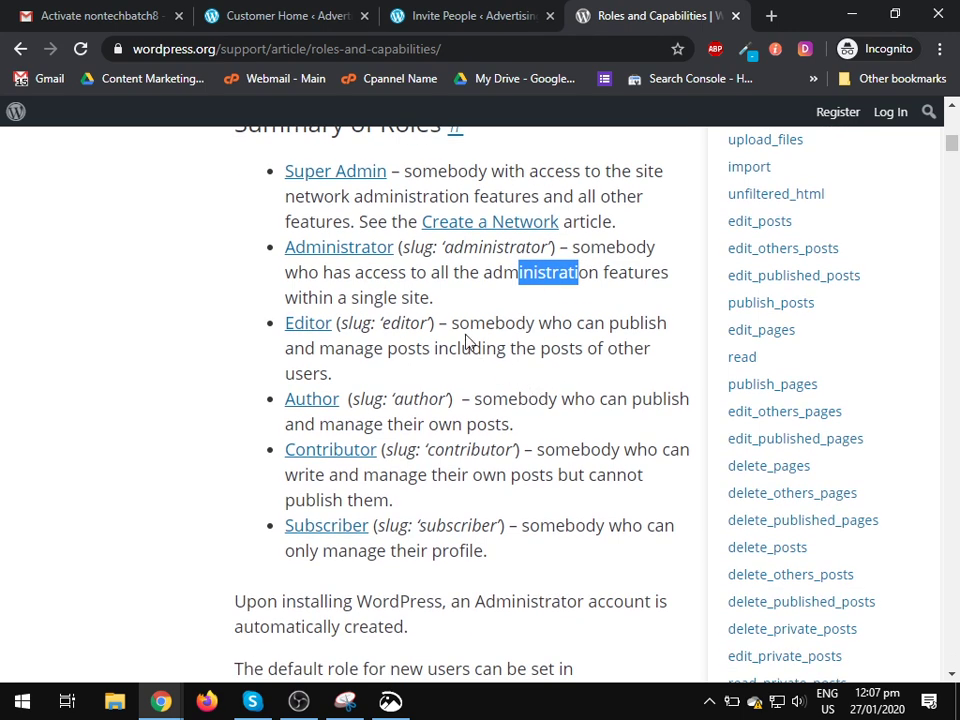
drag(453, 325, 525, 325)
click(576, 334)
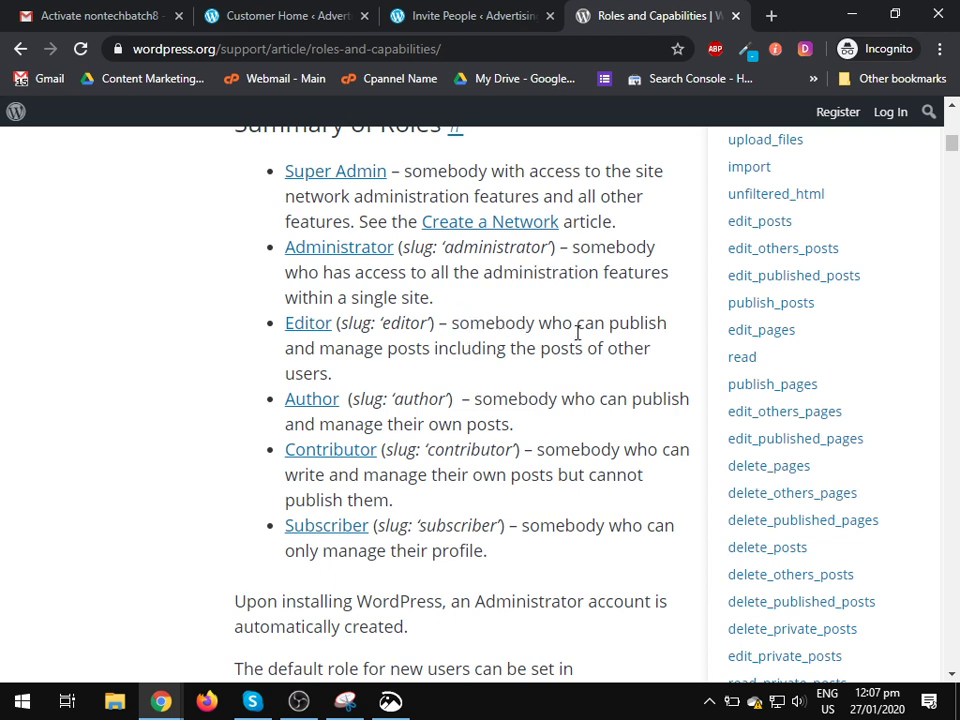
drag(405, 350, 553, 350)
click(575, 350)
drag(392, 424, 484, 422)
click(484, 420)
Compare the Contributor's publishing limits with the Author's rights, and read the Subscriber role description.
drag(625, 450, 652, 451)
click(401, 508)
drag(338, 475, 622, 475)
click(510, 506)
drag(419, 399, 518, 430)
click(518, 430)
drag(392, 426, 507, 432)
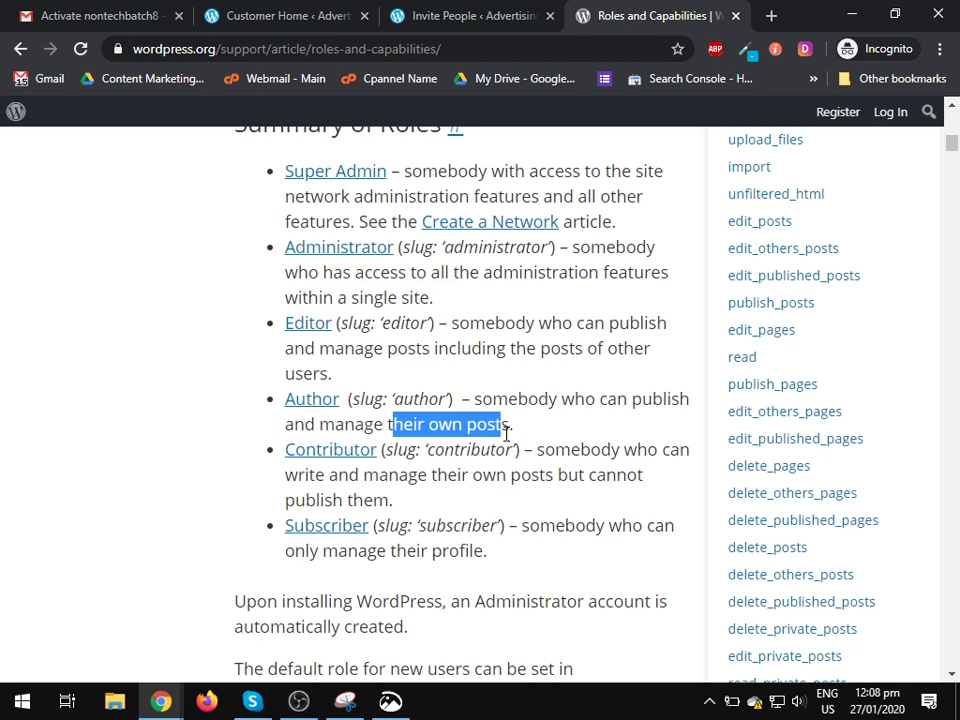
scroll(506, 440, down, 3)
drag(453, 338, 567, 340)
click(566, 344)
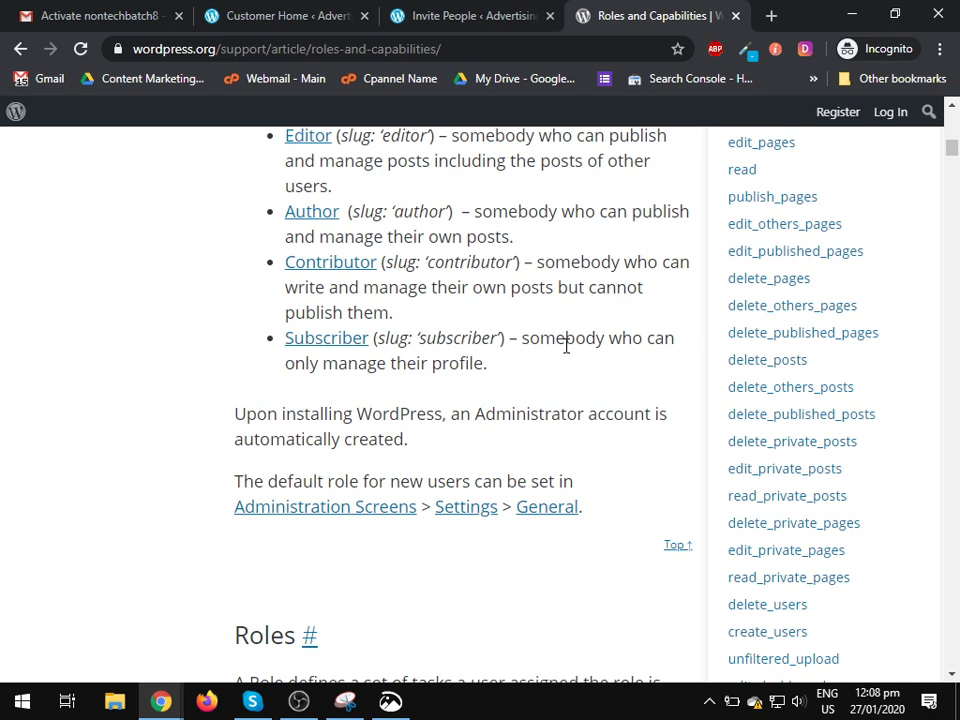
scroll(530, 340, up, 3)
Return to the Invite People page of the blog and open the site's Settings.
click(405, 8)
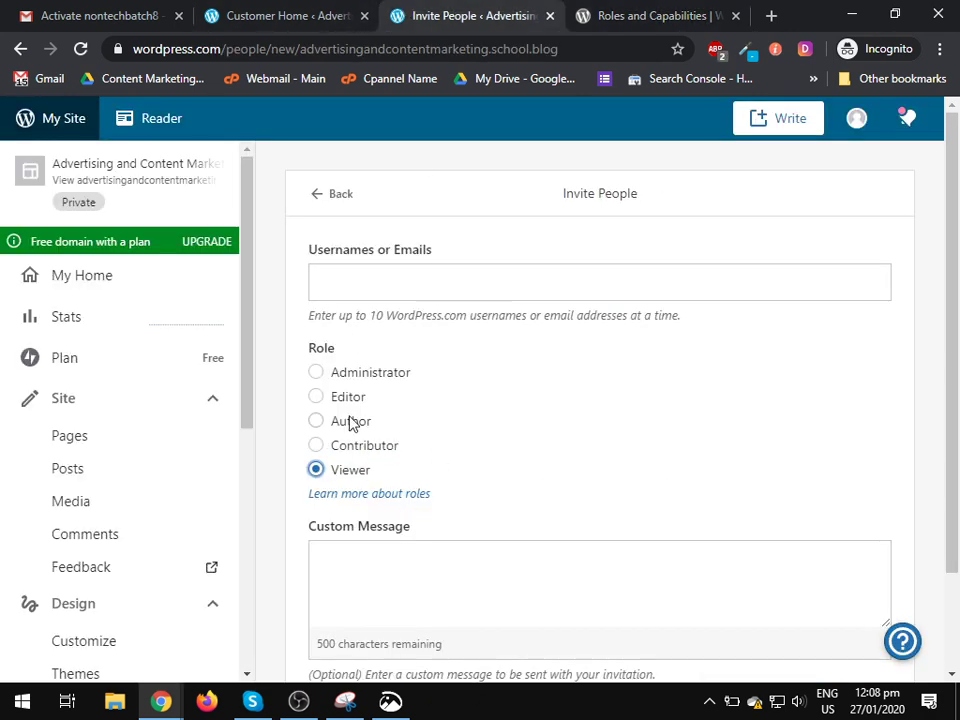
scroll(236, 540, down, 3)
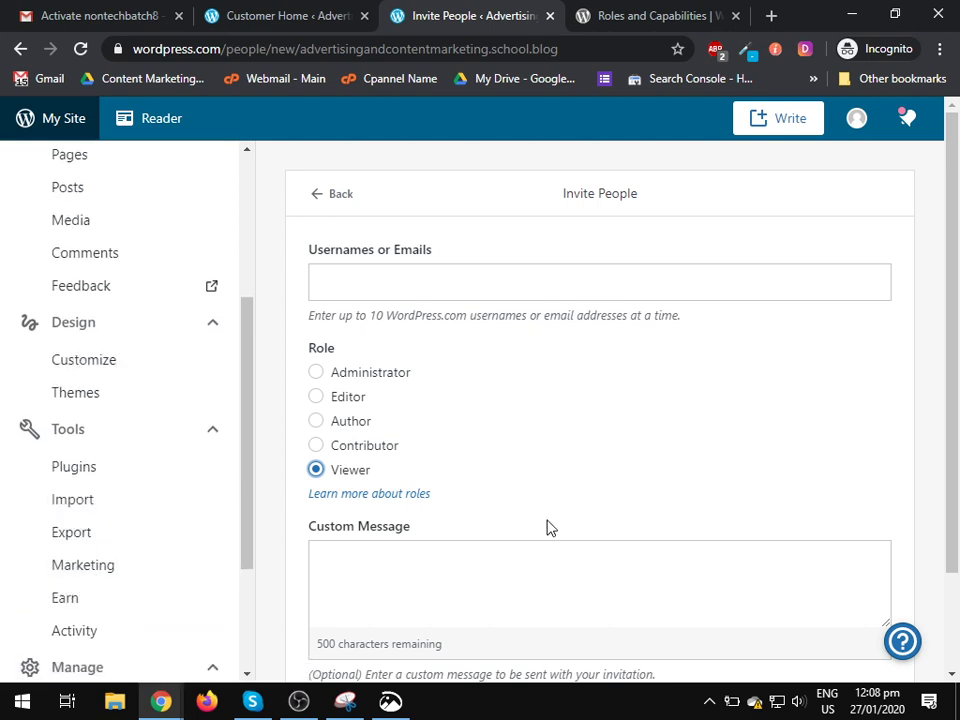
scroll(223, 516, down, 2)
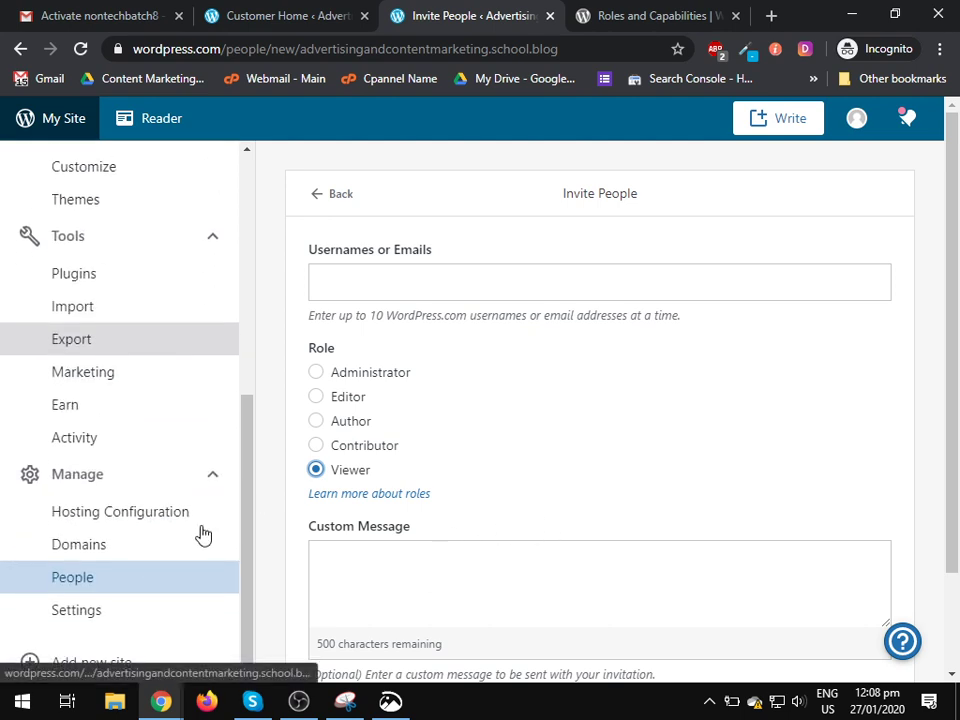
click(74, 620)
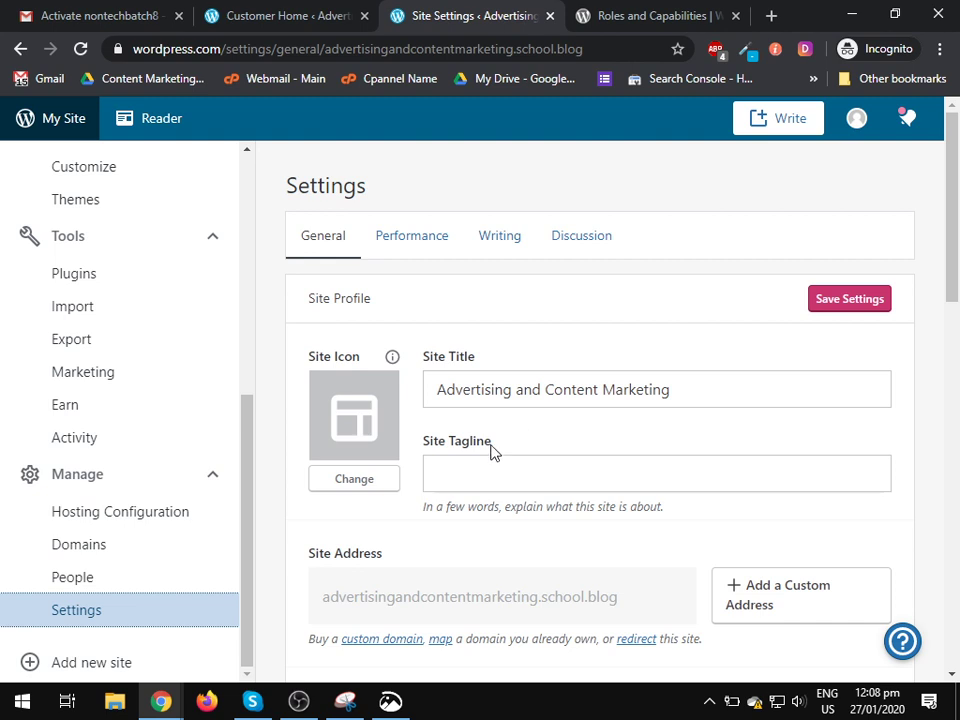
Look through the Performance, Writing and Discussion sections of the site settings.
click(424, 240)
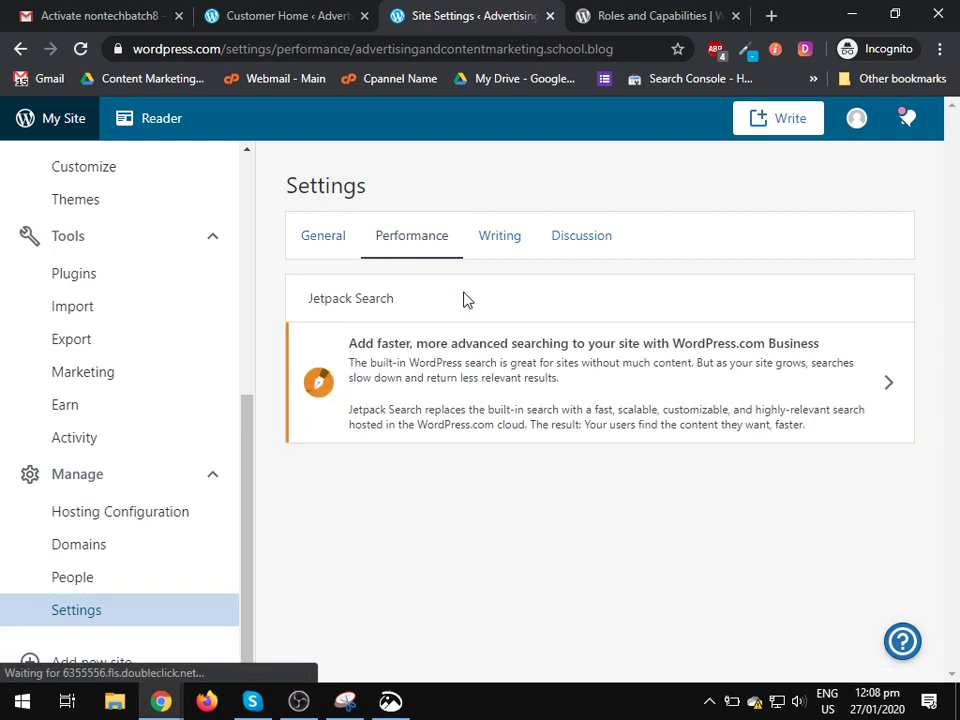
click(508, 240)
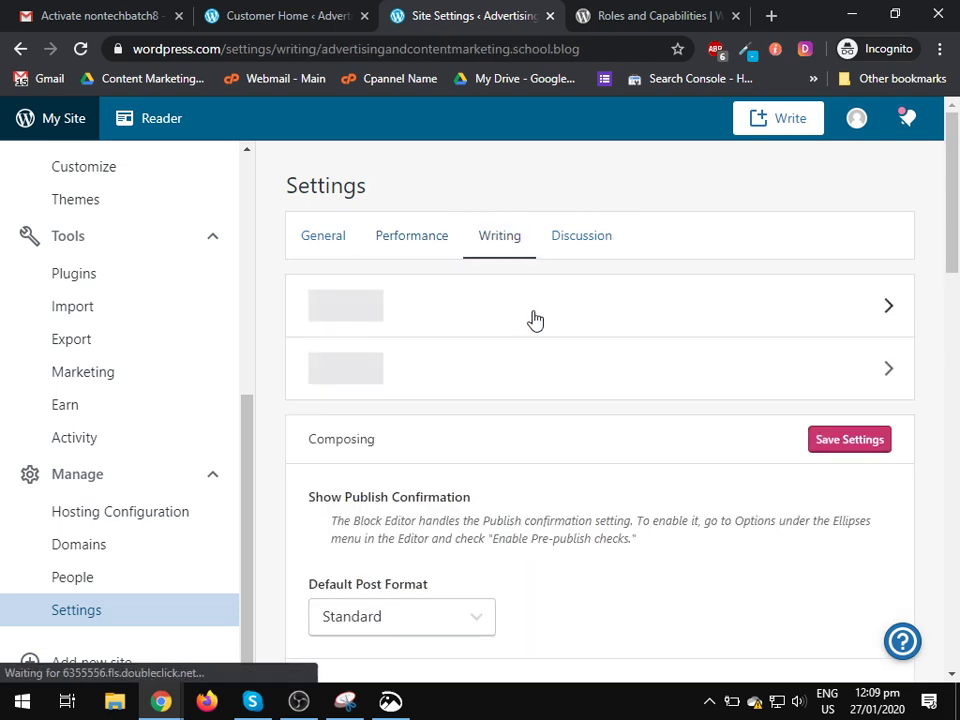
scroll(570, 396, down, 3)
scroll(454, 538, down, 3)
scroll(509, 503, up, 6)
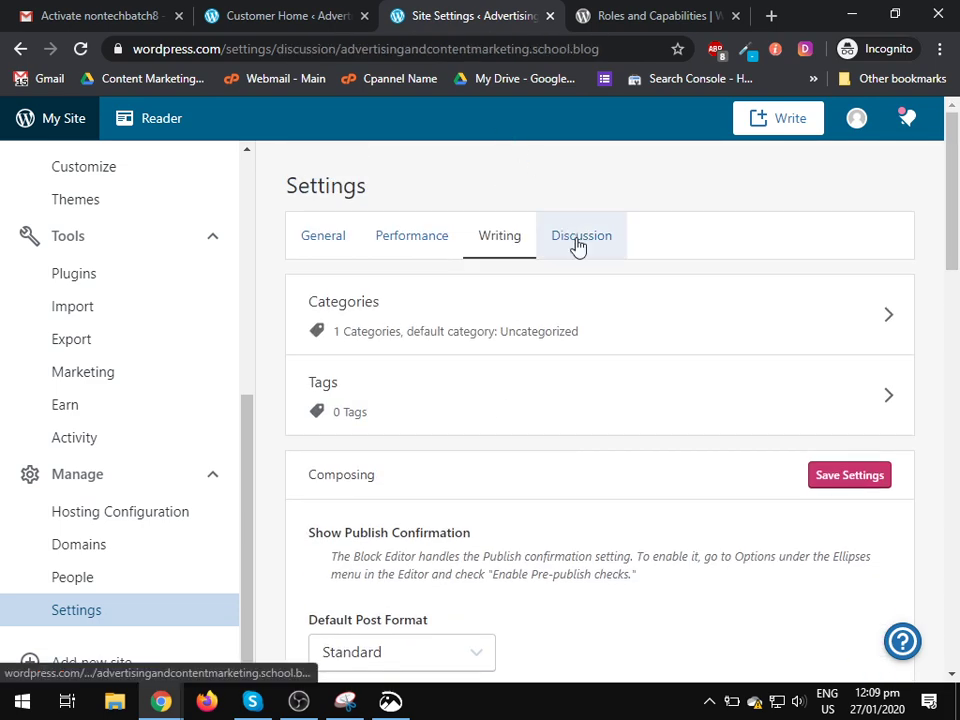
click(574, 246)
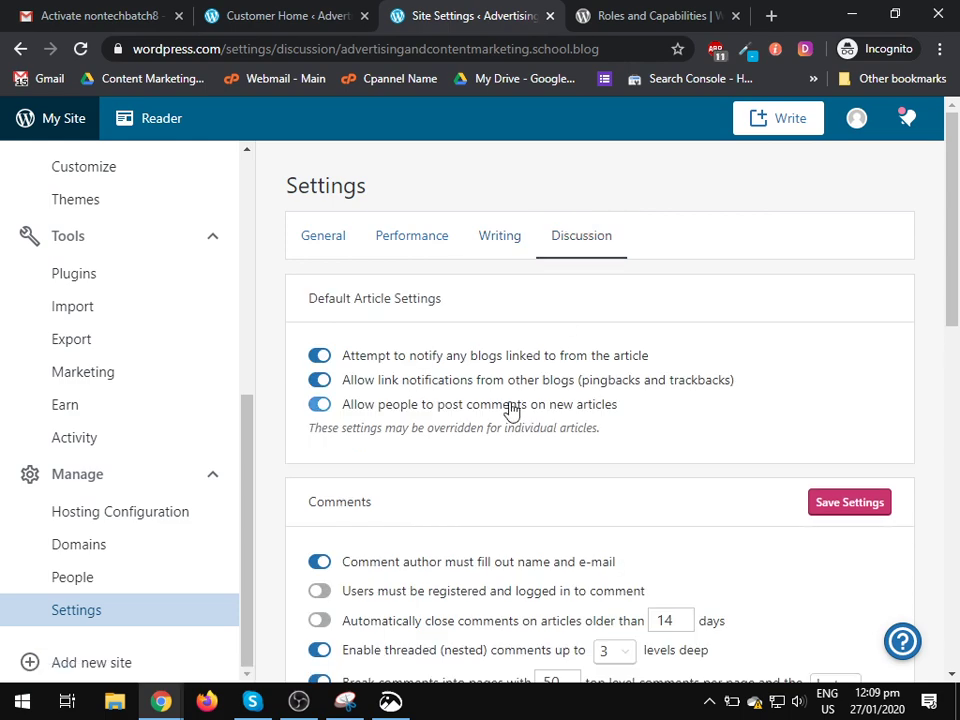
scroll(510, 411, down, 1)
scroll(512, 411, up, 1)
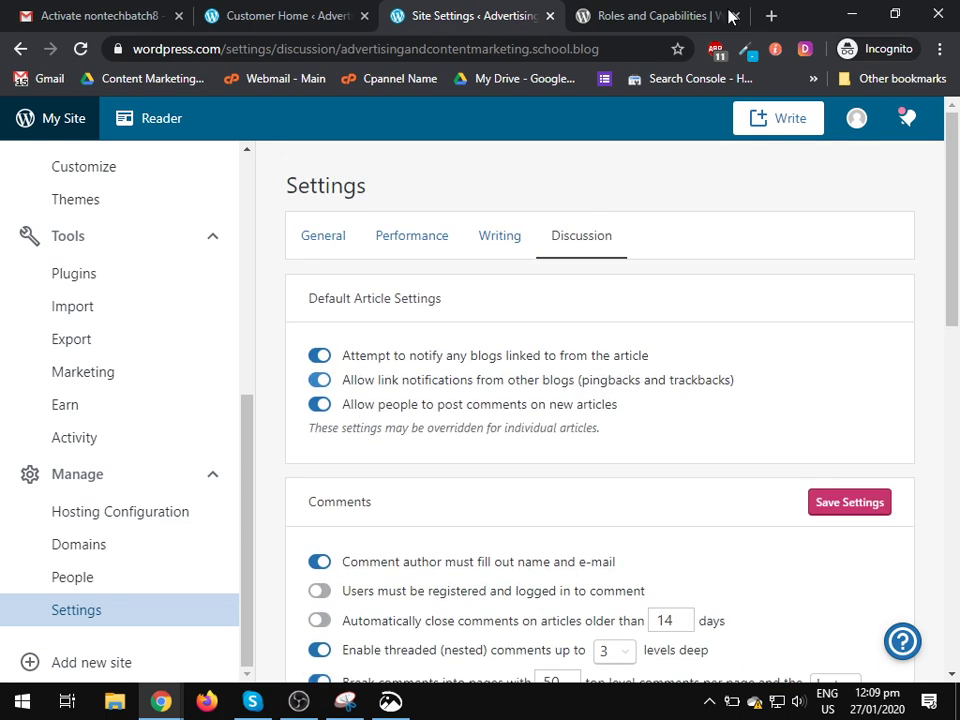
Switch to the regular Chrome window and open the WordPress login page of realestatemarketer.website in a new tab.
mouse_move(160, 701)
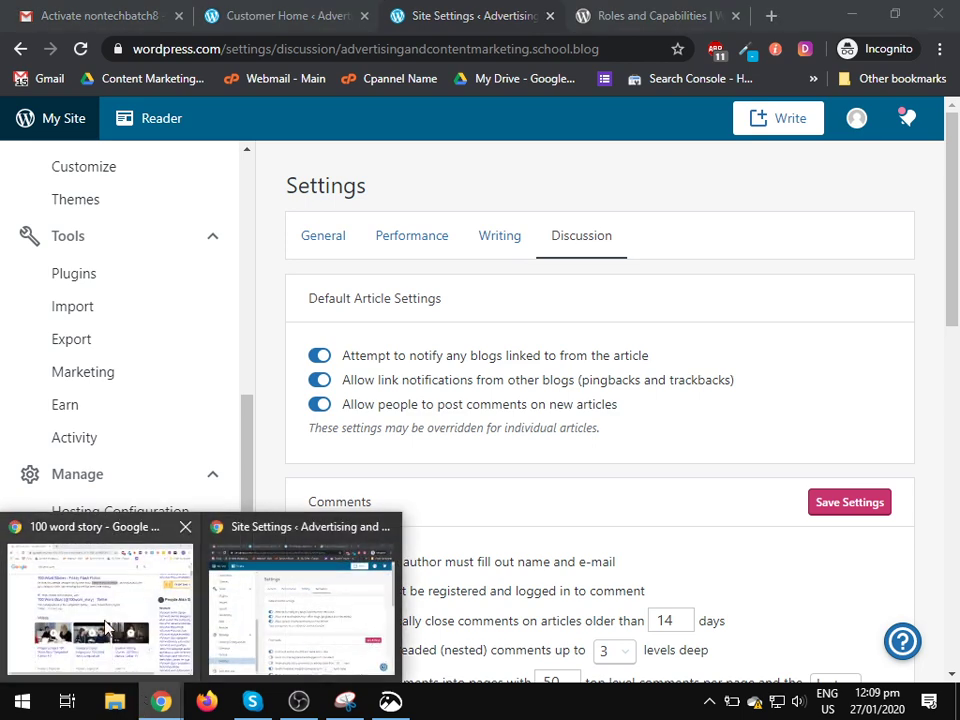
click(115, 580)
click(256, 17)
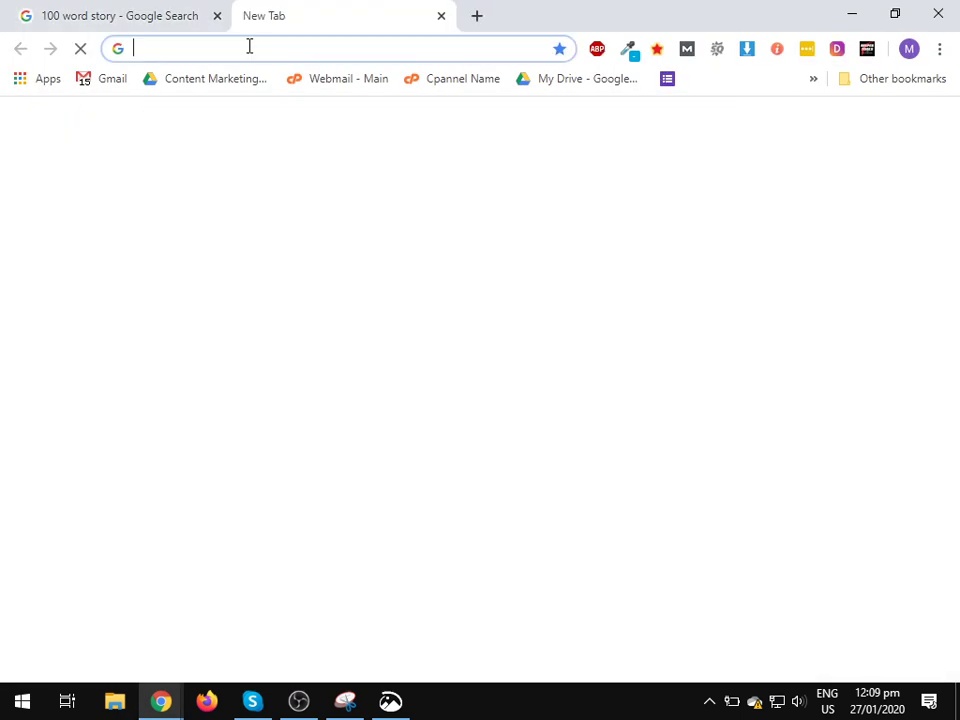
text(in)
key(BackSpace)
key(BackSpace)
text(rea)
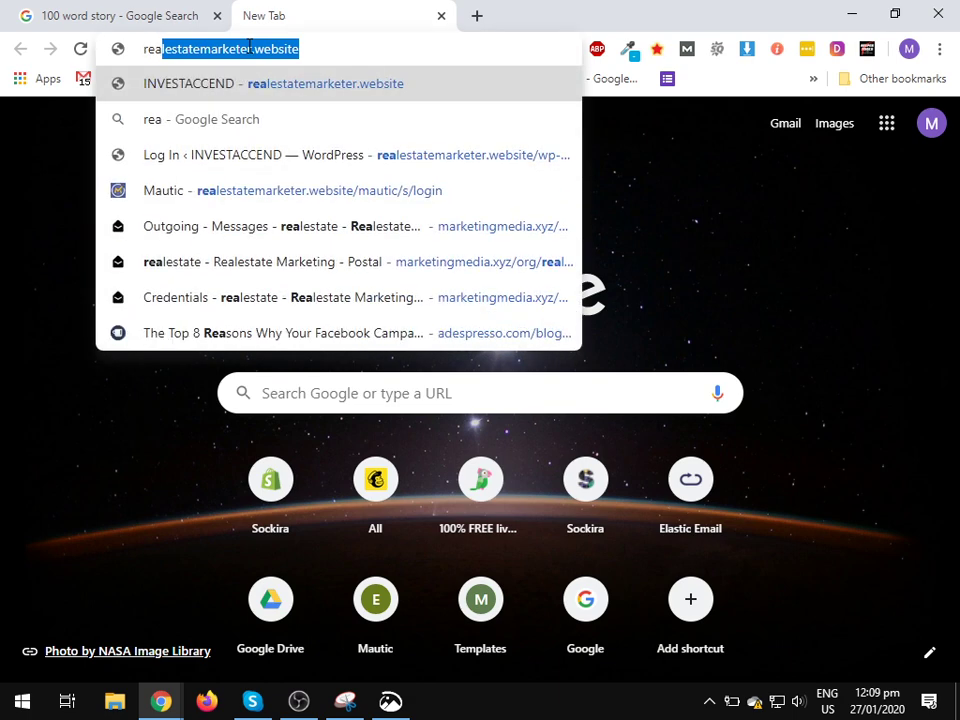
key(Down)
key(Down)
key(Return)
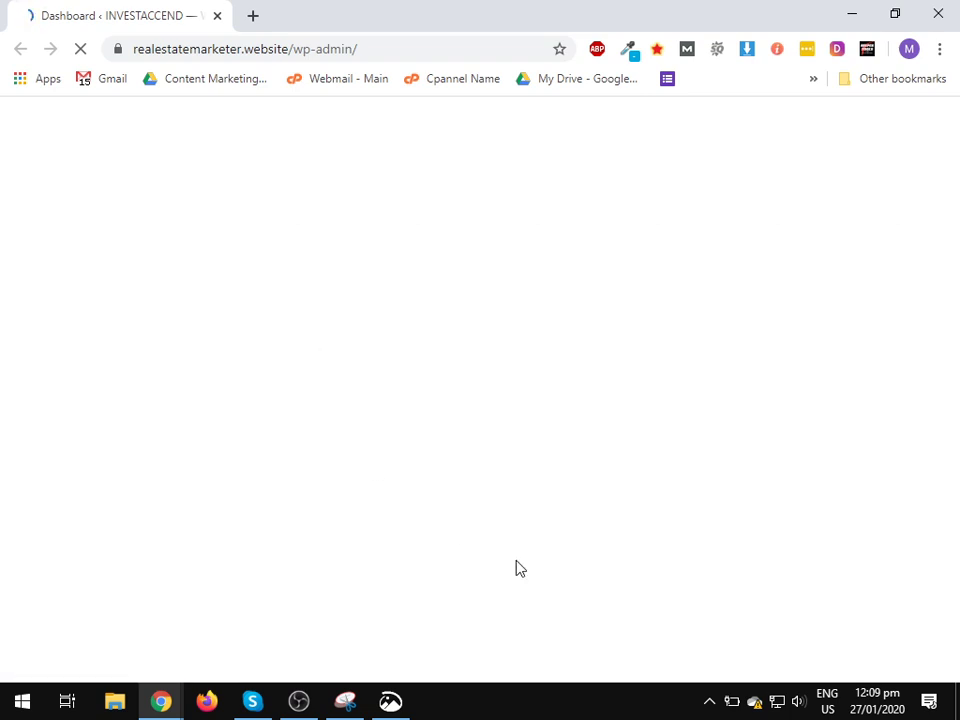
Close the Chrome window showing the new tab and bring up the INVESTACCEND dashboard window.
click(157, 688)
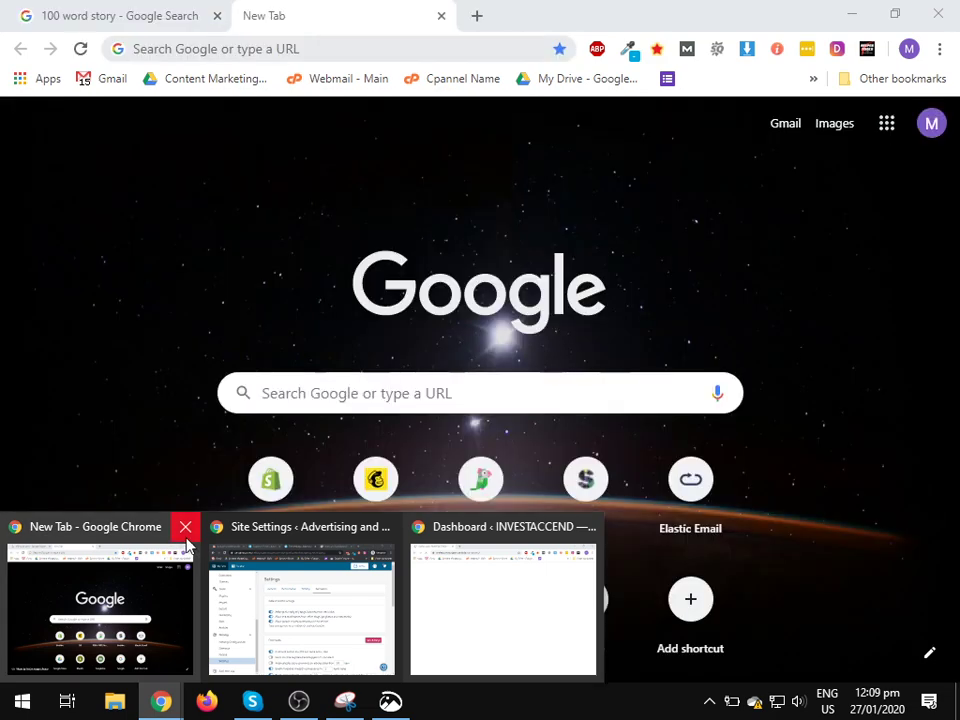
click(186, 525)
click(290, 607)
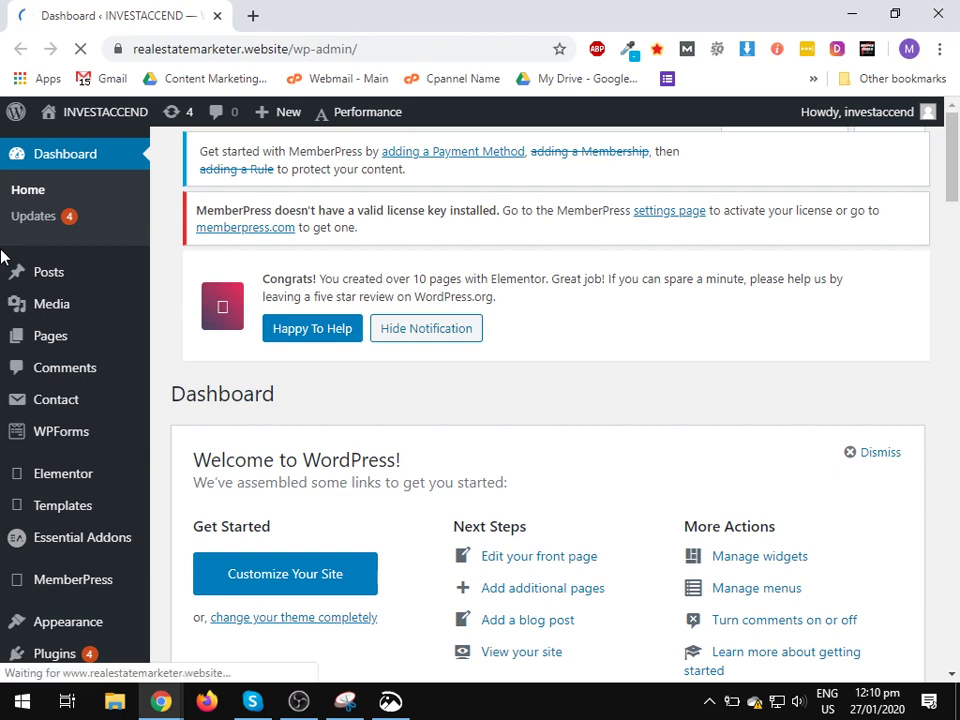
Compare the blog's WordPress.com settings page with the INVESTACCEND dashboard, and examine the latter's wp-admin address.
click(186, 690)
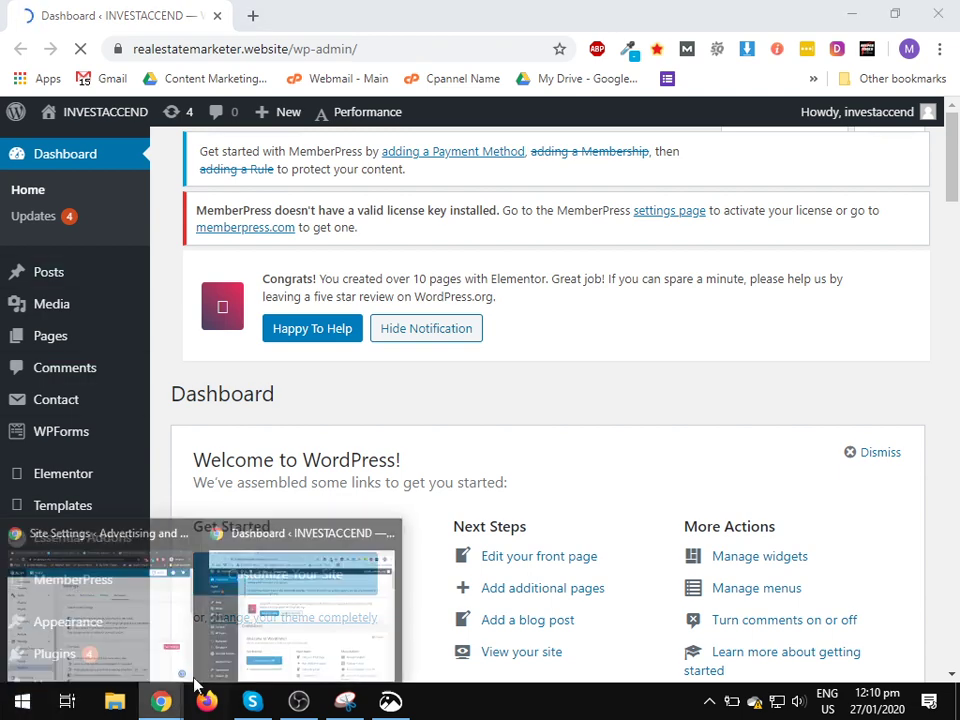
mouse_move(160, 700)
click(163, 635)
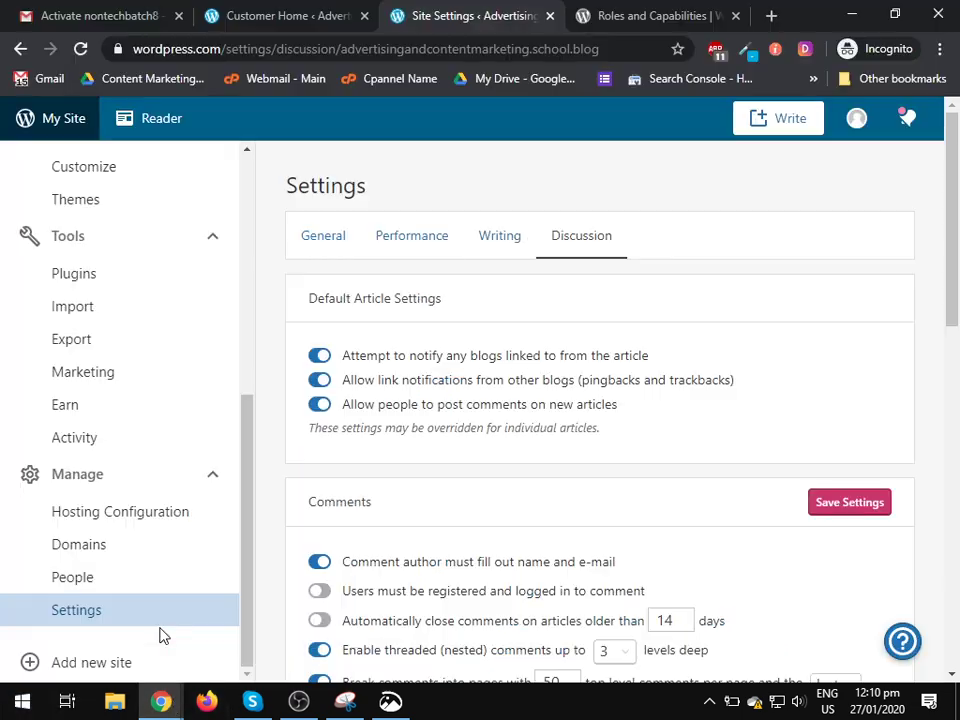
scroll(200, 300, up, 5)
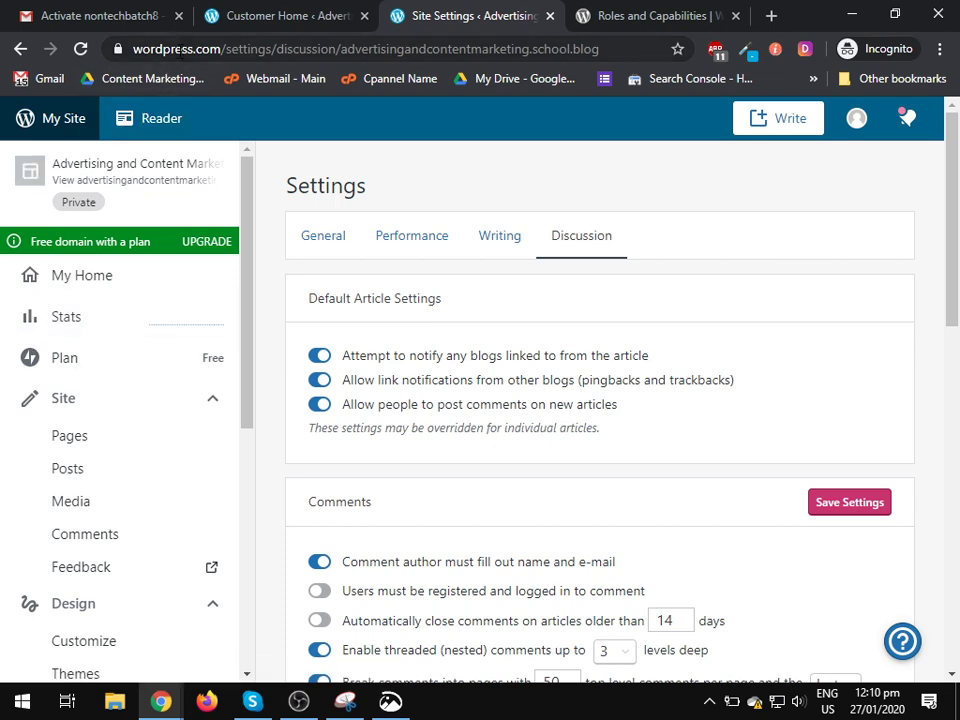
mouse_move(160, 700)
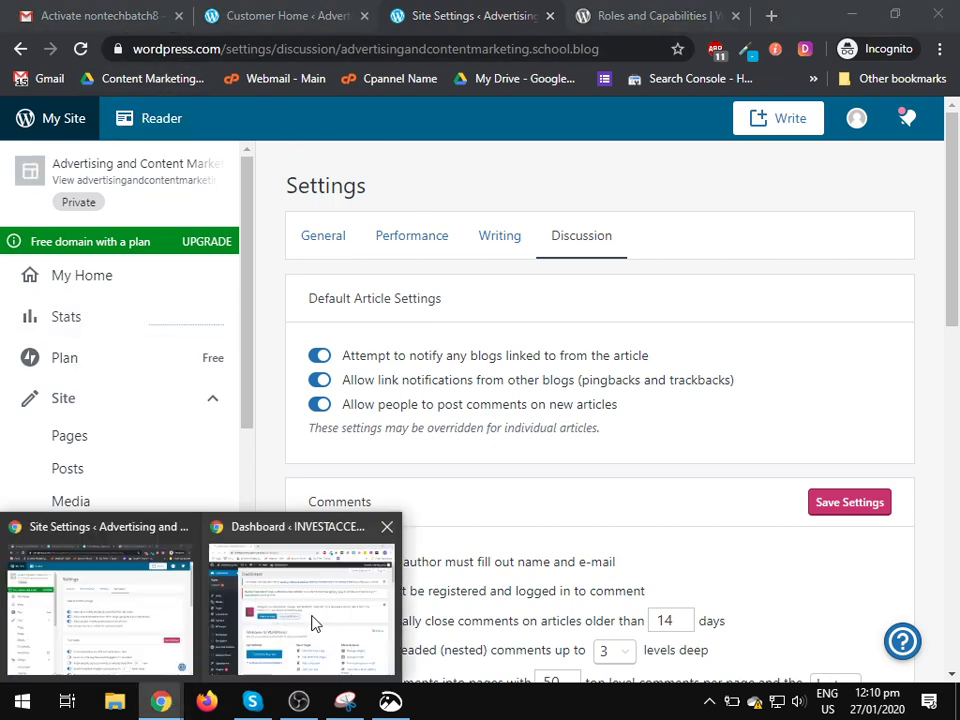
click(310, 625)
drag(298, 52, 431, 50)
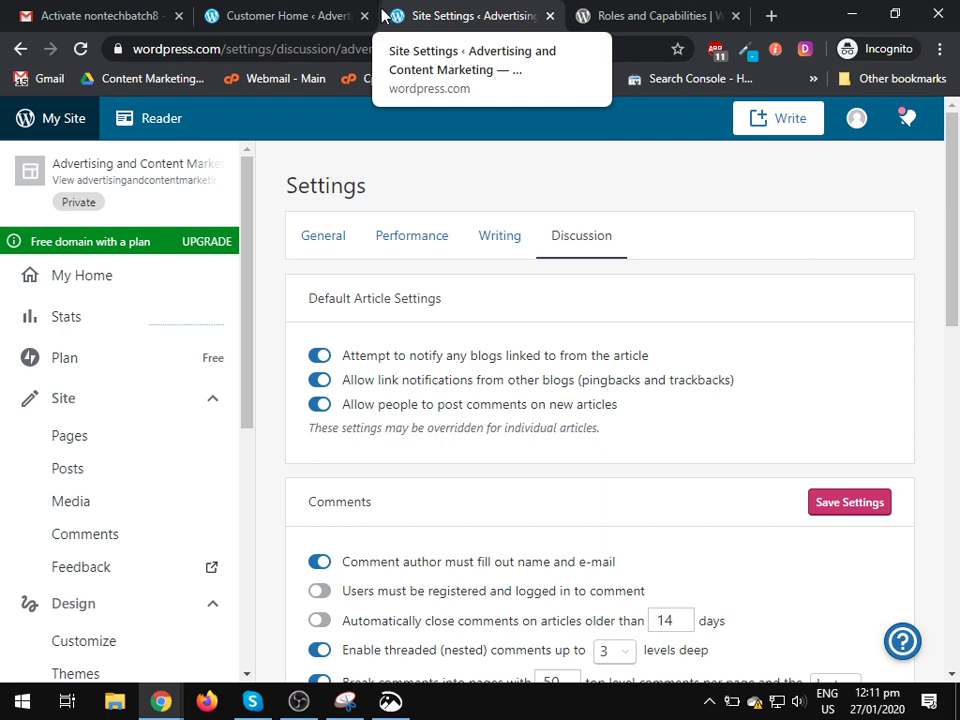
Open the blog's admin dashboard at advertisingandcontentmarketing.school.blog/wp-admin from the Customer Home tab, and close the Site Settings and Roles and Capabilities tabs.
click(293, 12)
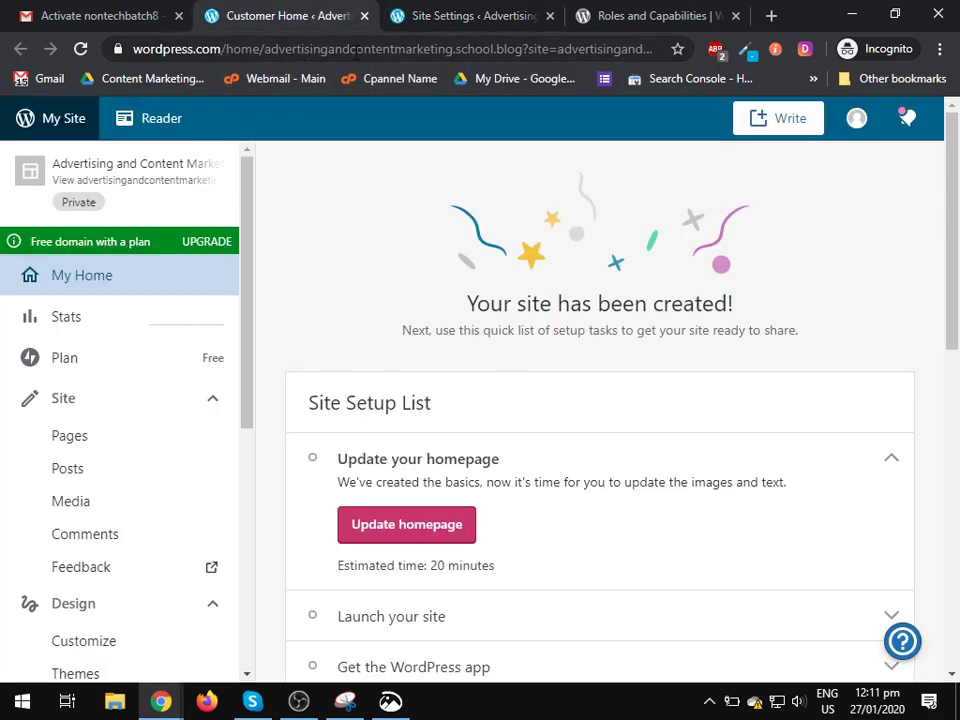
drag(263, 49, 105, 66)
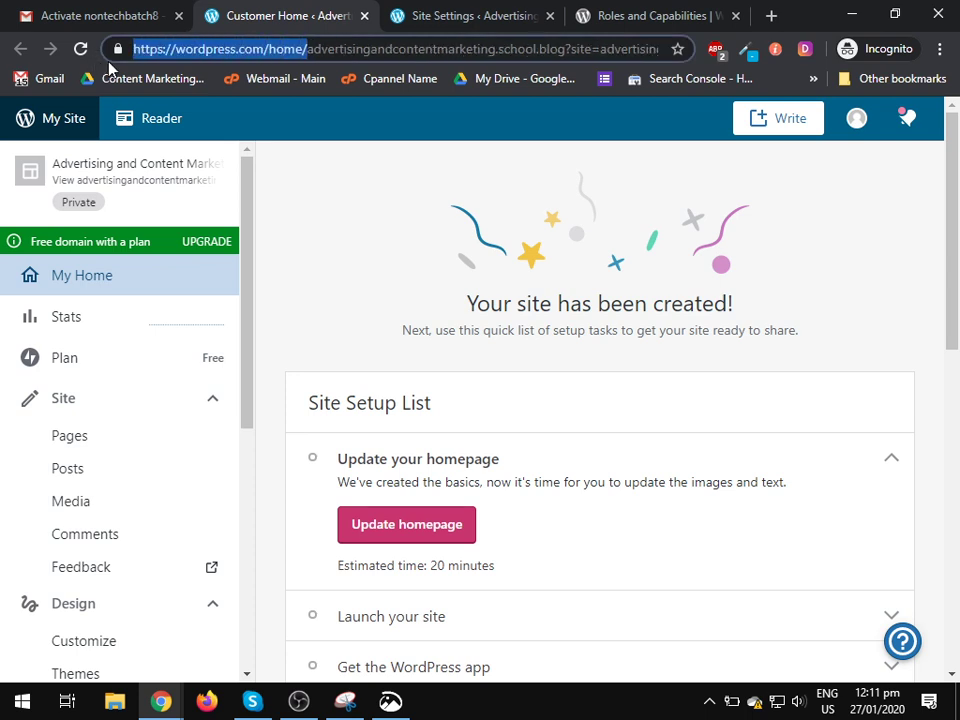
key(BackSpace)
drag(404, 49, 595, 18)
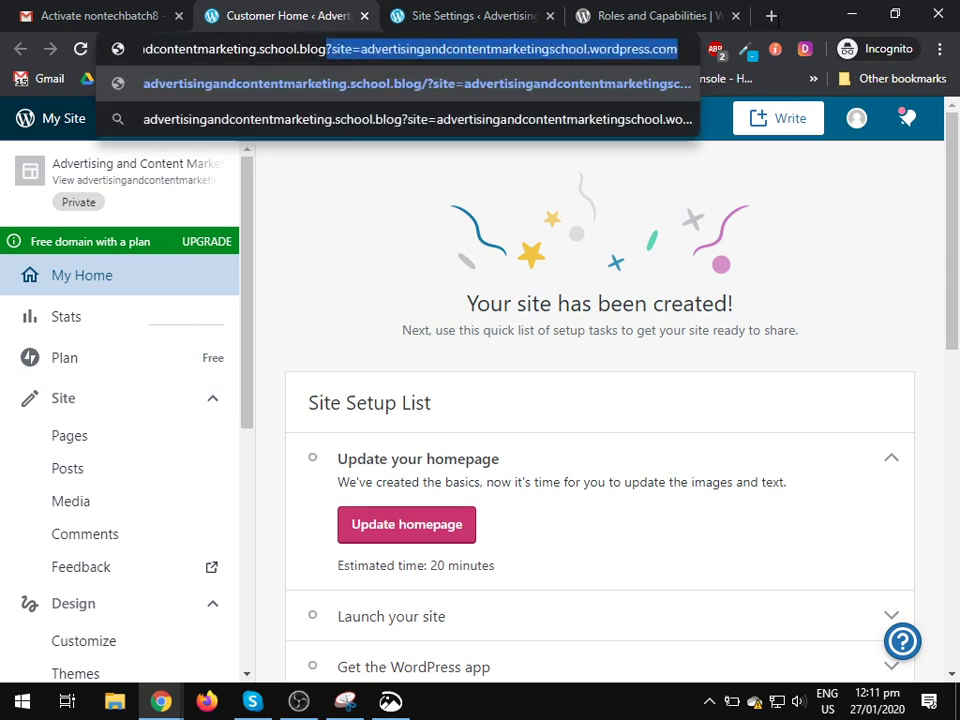
key(BackSpace)
key(BackSpace)
text(/wp-admin)
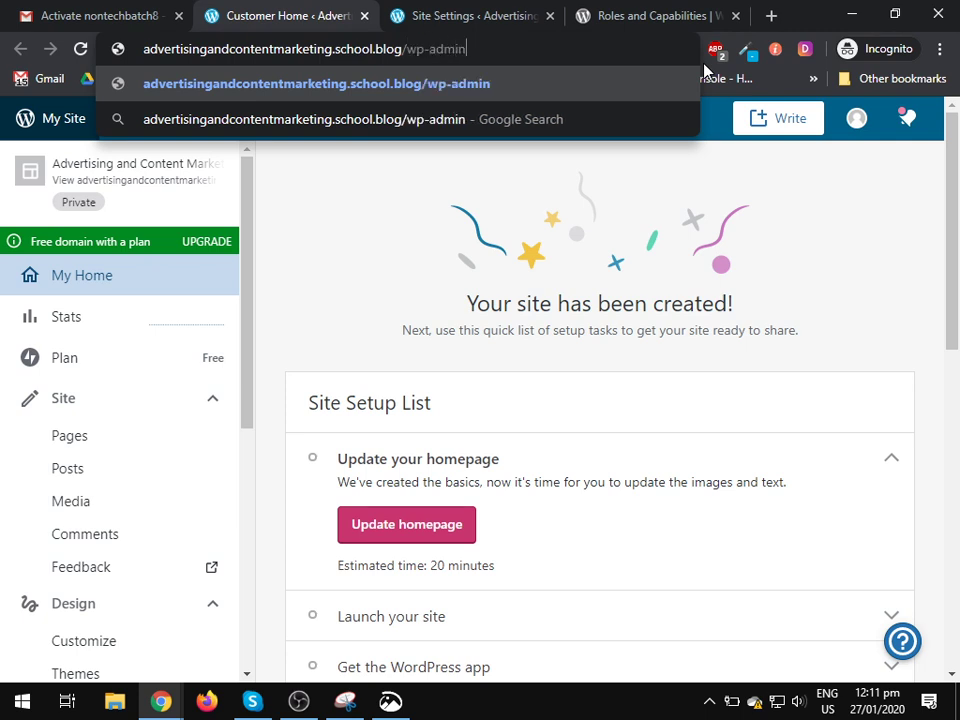
key(Return)
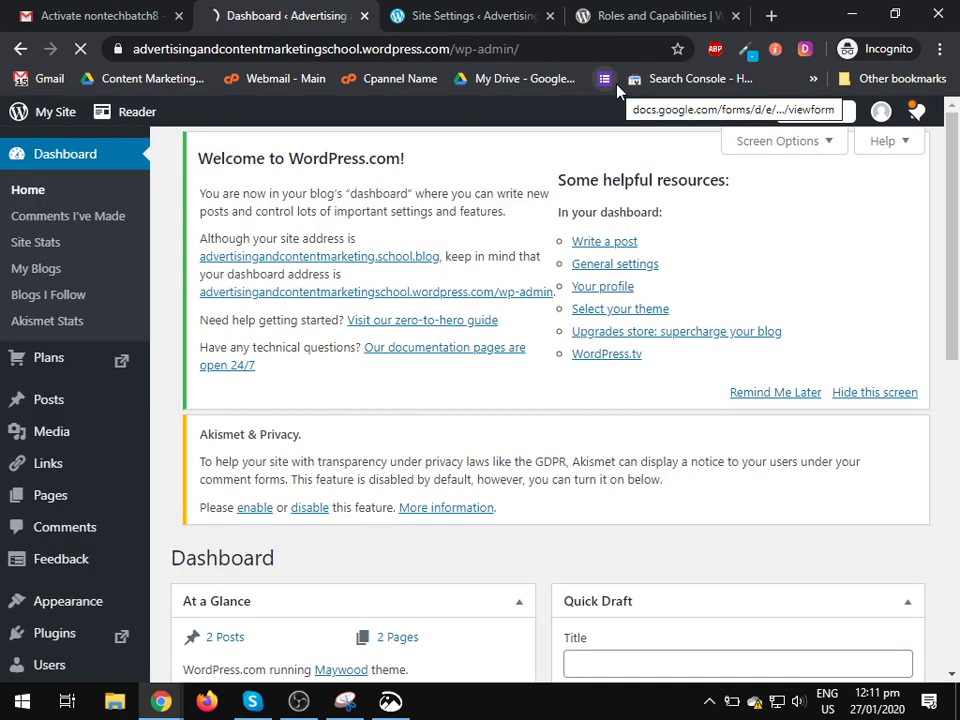
click(549, 16)
click(549, 16)
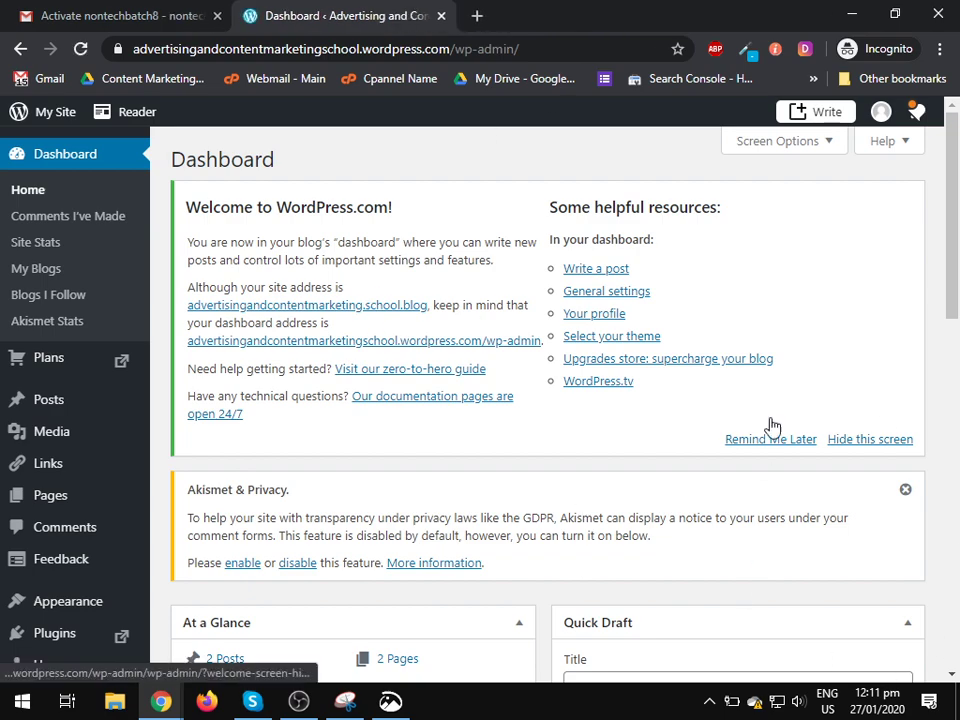
Examine the blog's wp-admin dashboard and its Plans, Posts, Links, Pages, Users and Tools submenus.
scroll(574, 486, down, 7)
scroll(650, 492, up, 7)
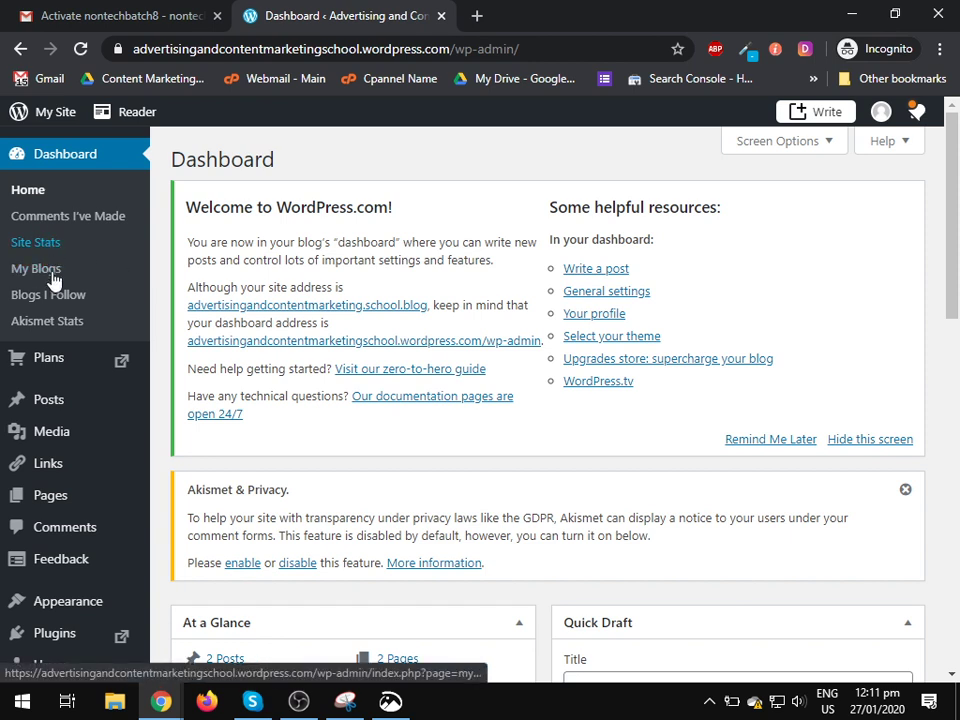
mouse_move(45, 370)
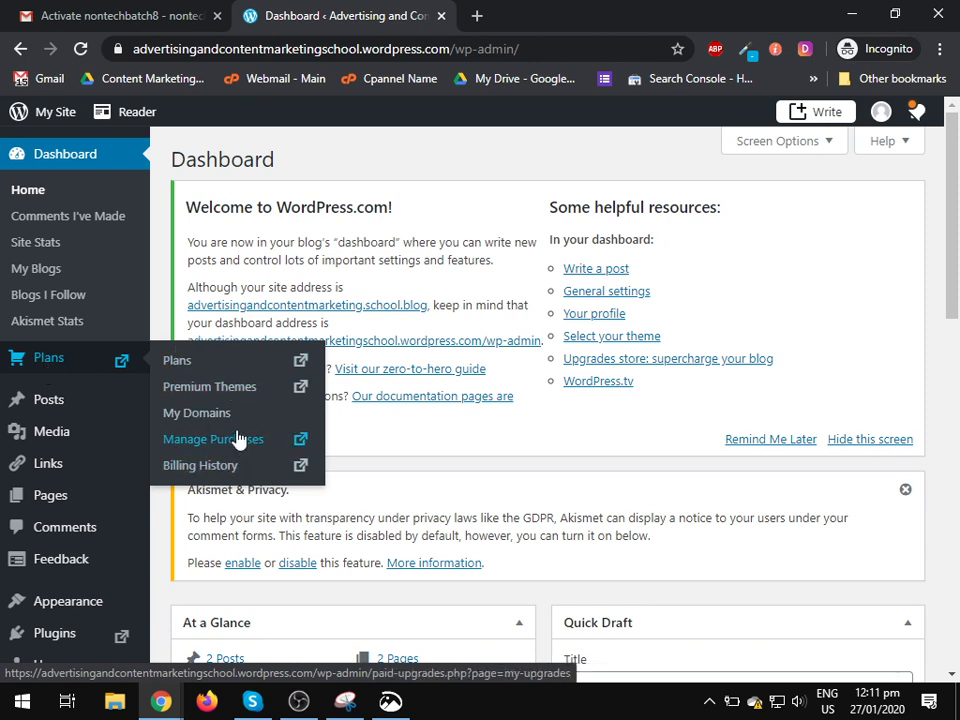
mouse_move(60, 415)
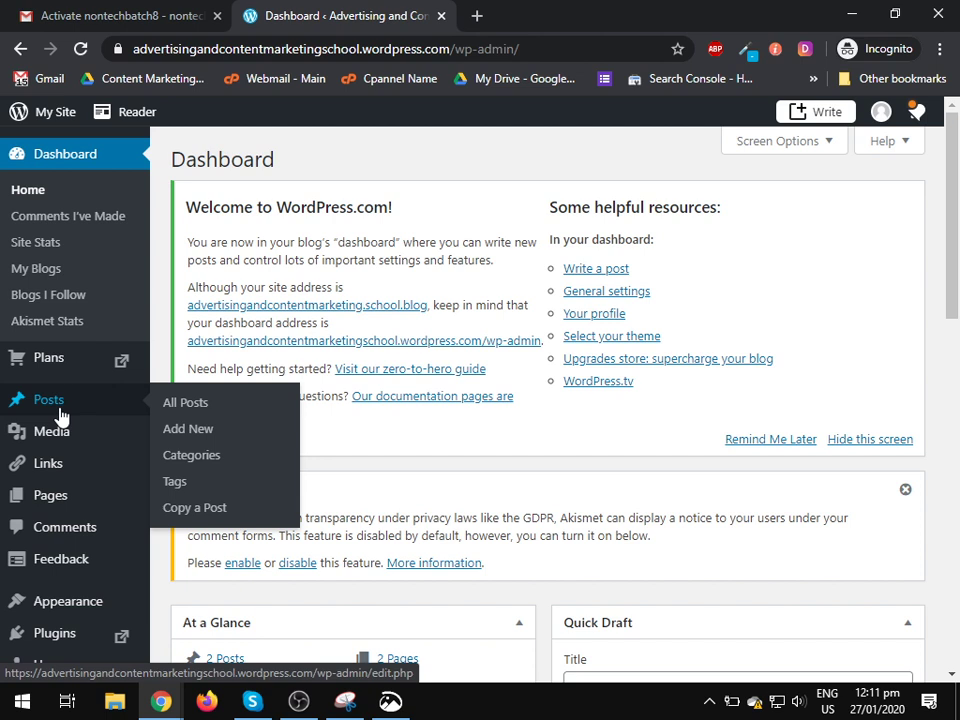
mouse_move(60, 445)
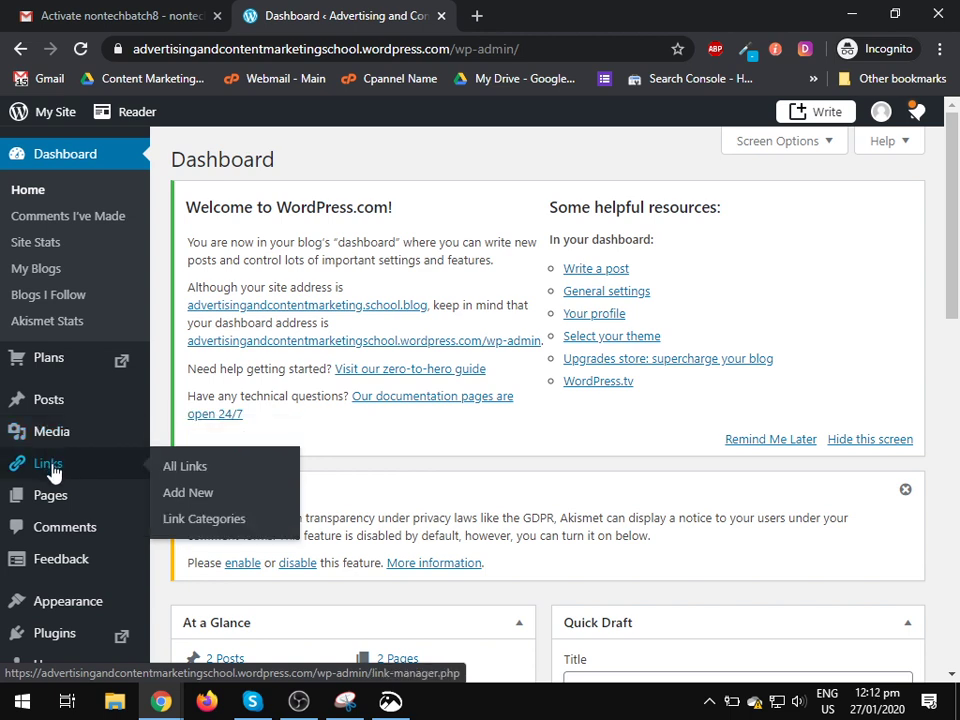
mouse_move(50, 503)
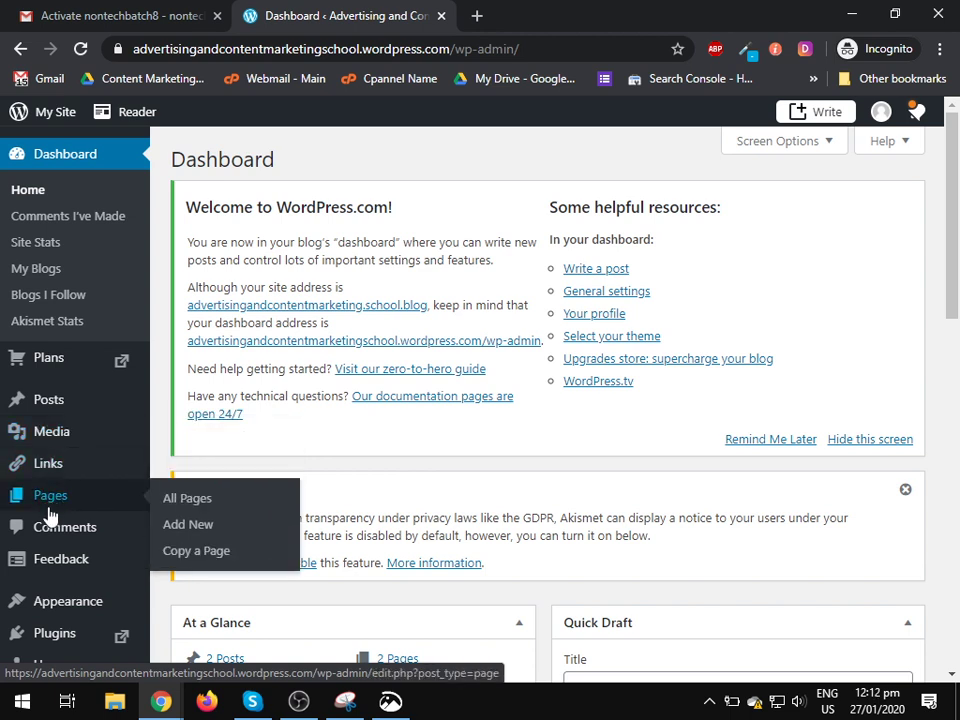
scroll(50, 520, down, 4)
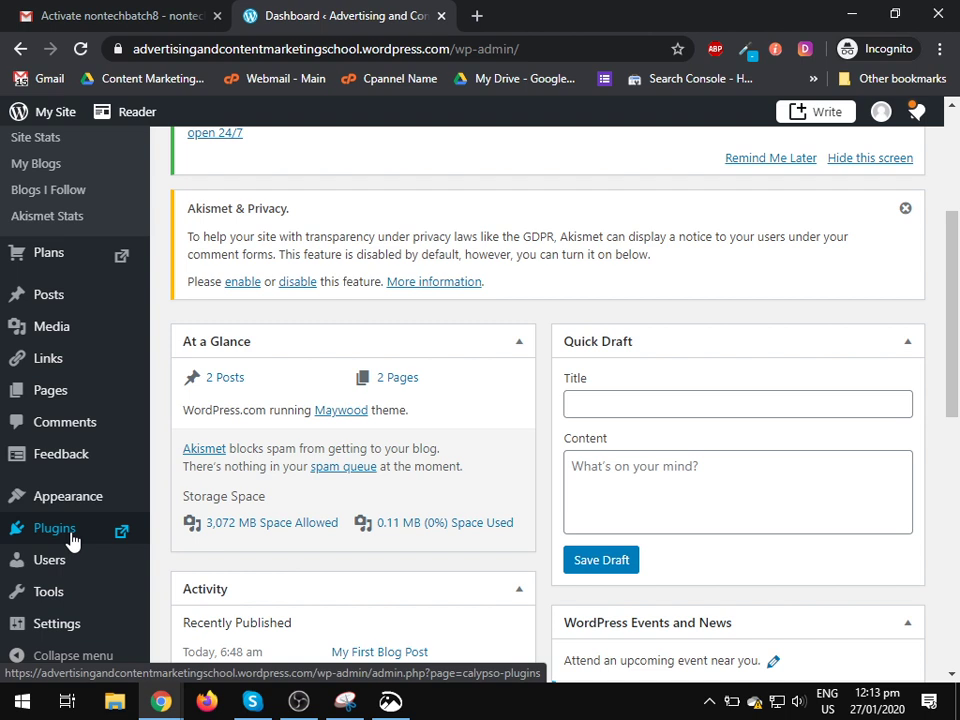
mouse_move(69, 561)
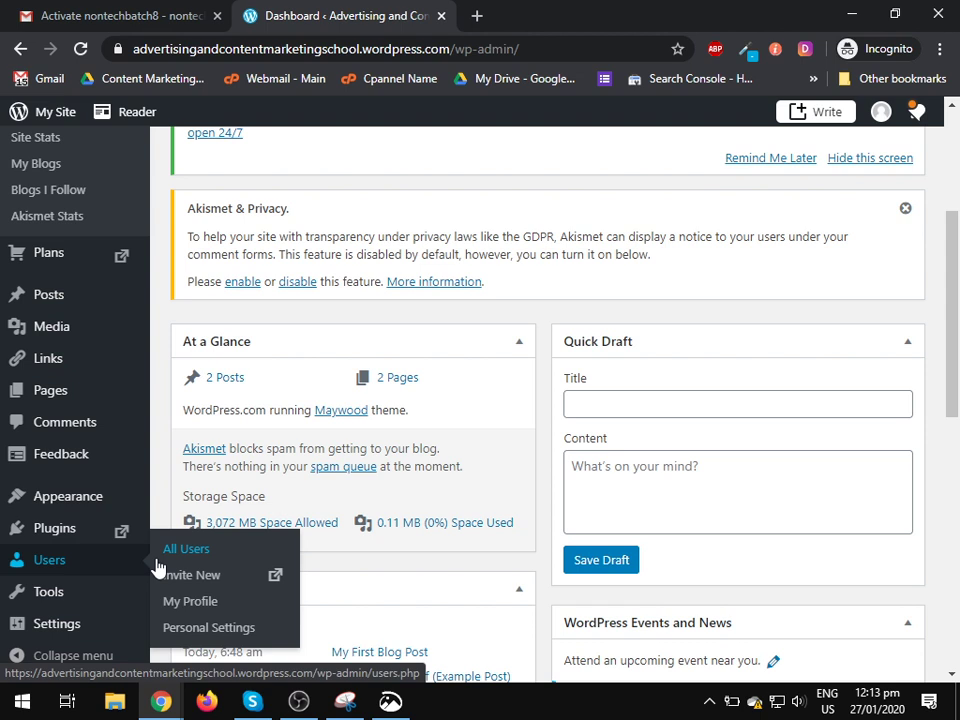
mouse_move(91, 605)
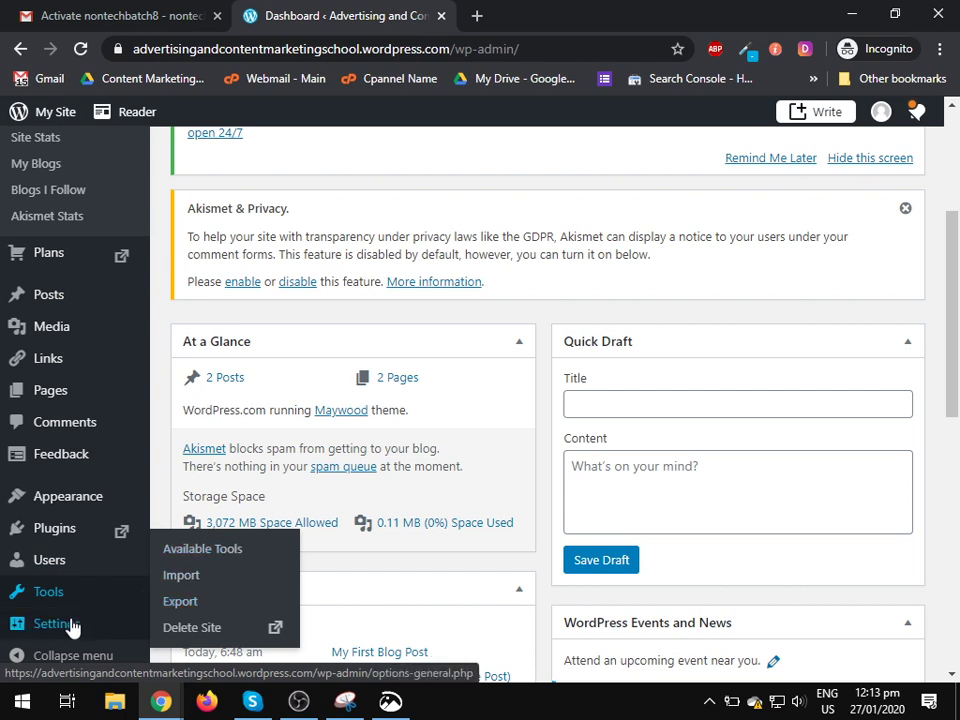
mouse_move(71, 627)
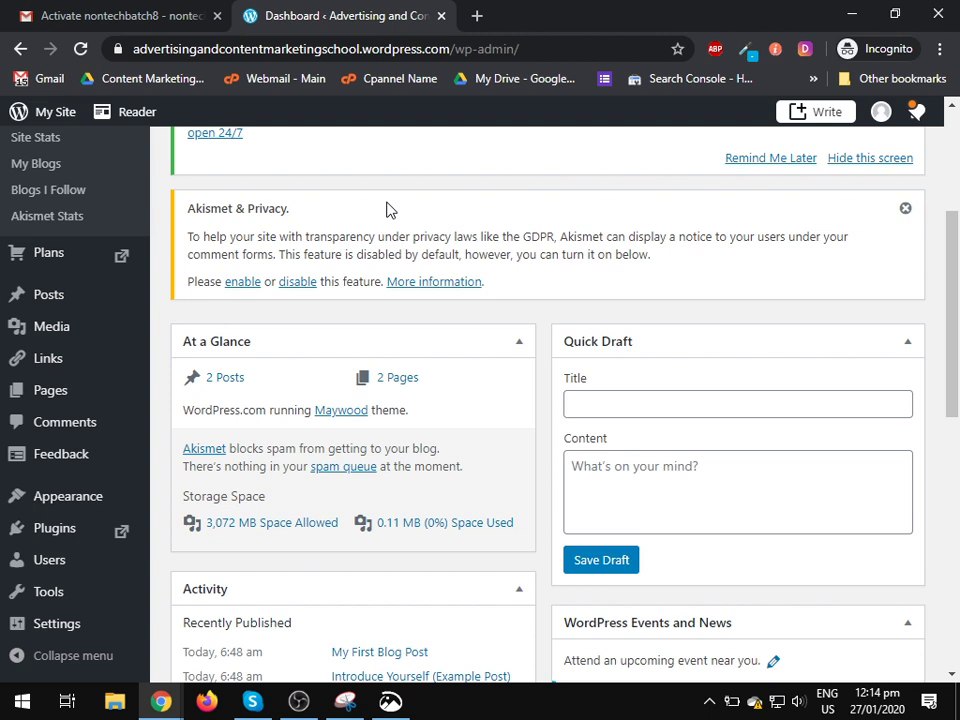
Launch Paint 3D, maximize its window and start a new blank canvas.
click(40, 708)
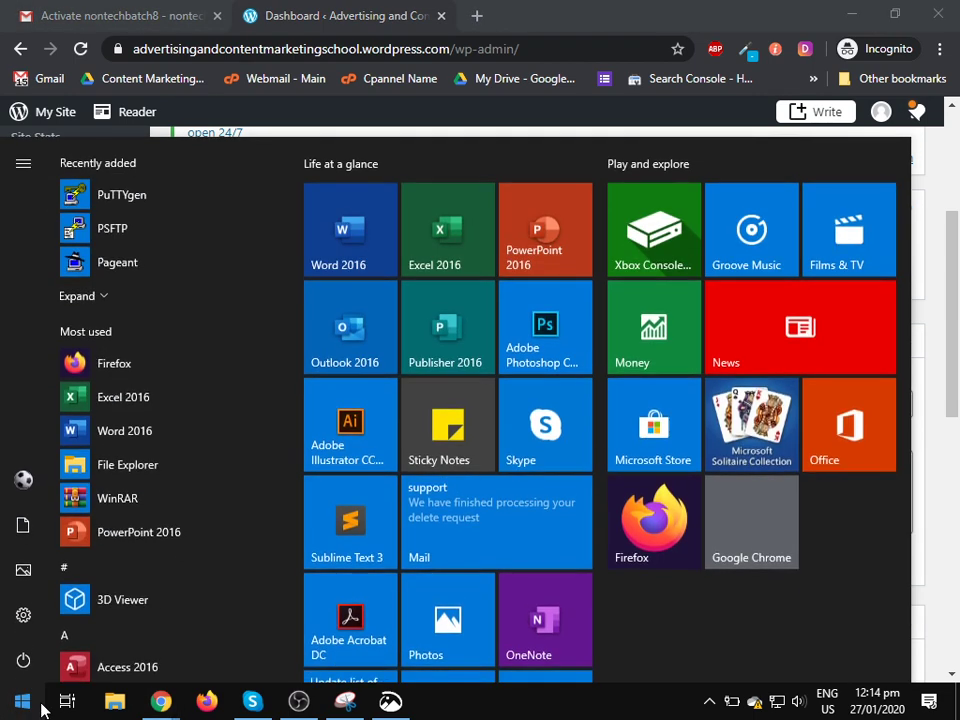
click(40, 708)
click(42, 708)
text(pain)
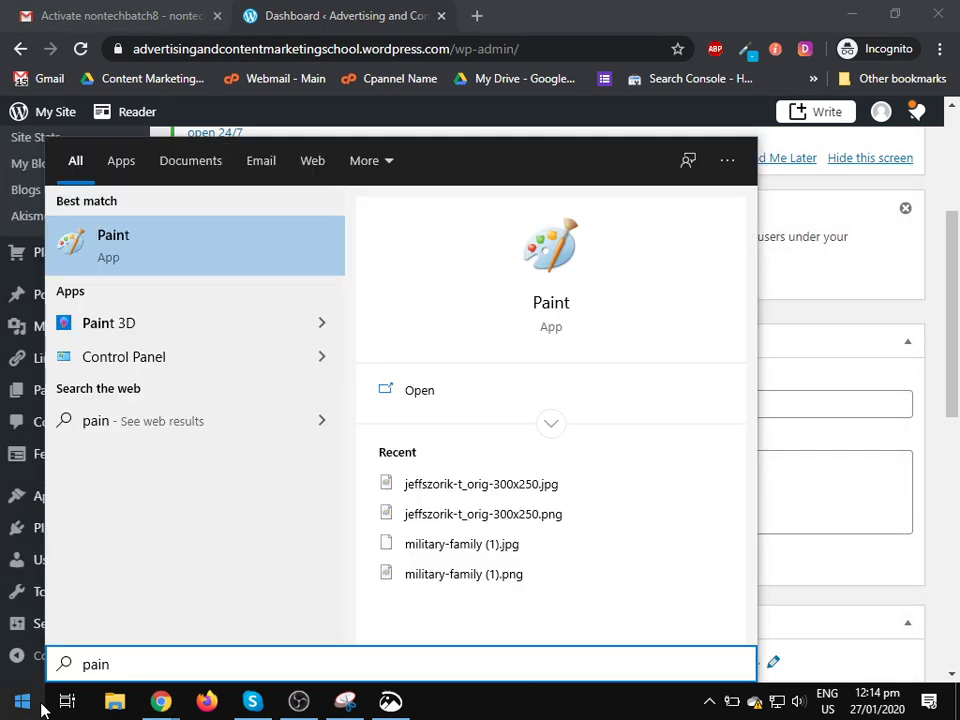
key(Down)
key(Return)
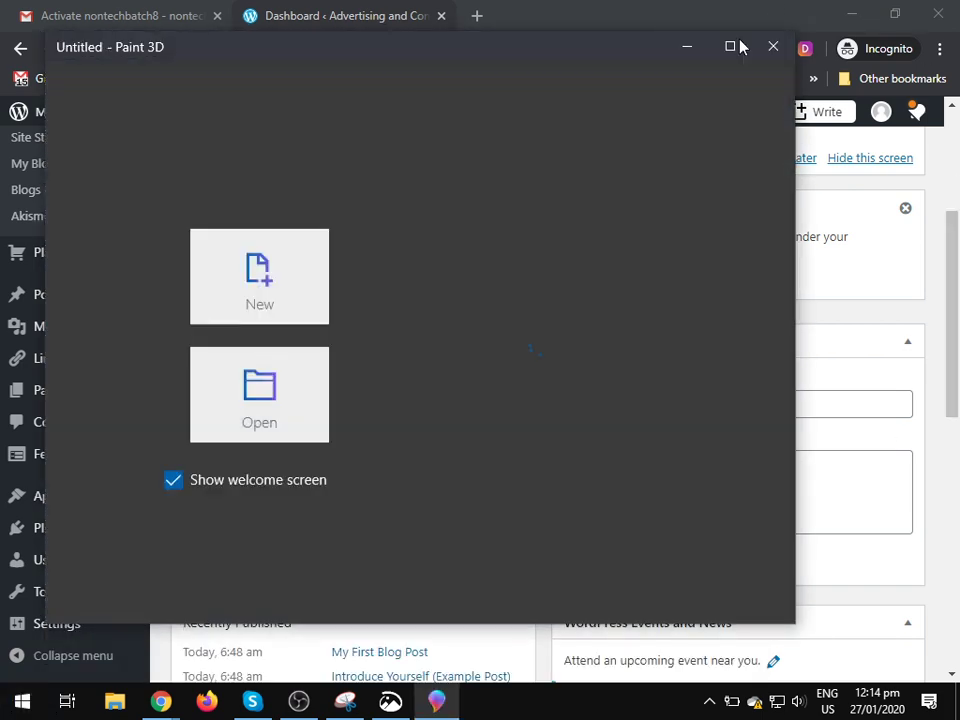
click(735, 46)
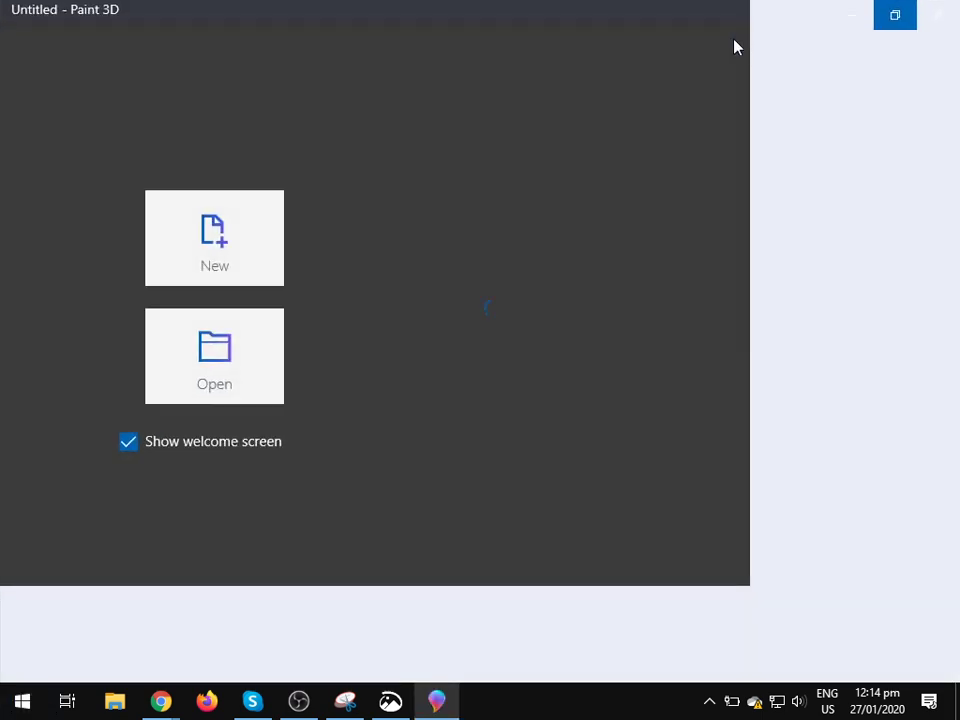
click(257, 246)
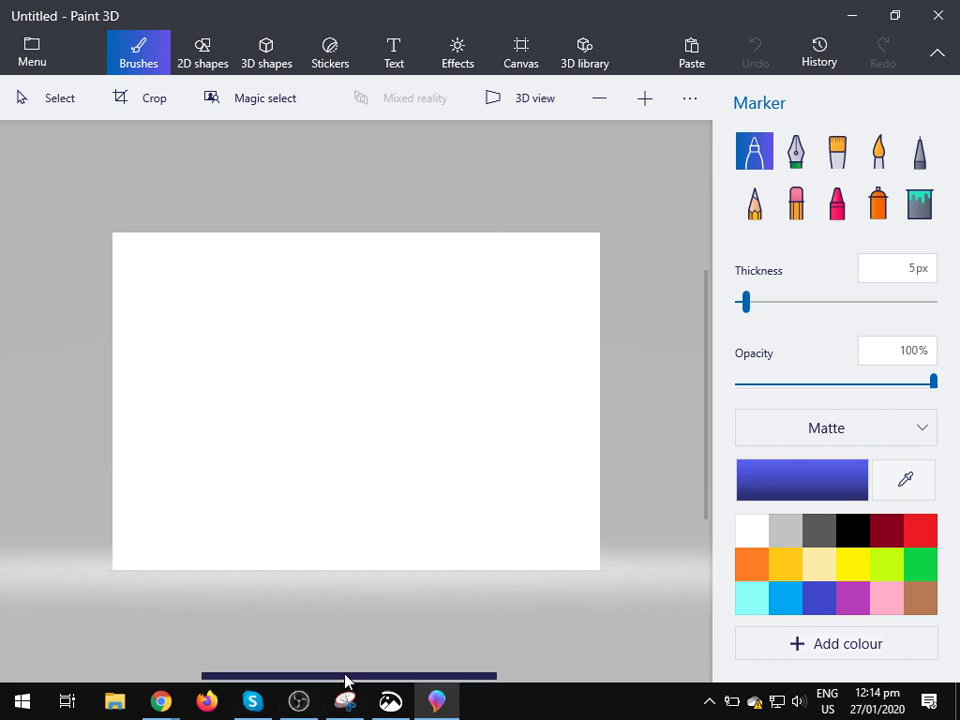
Place a wide 2D text box with font size 18 across the upper half of the canvas.
click(645, 99)
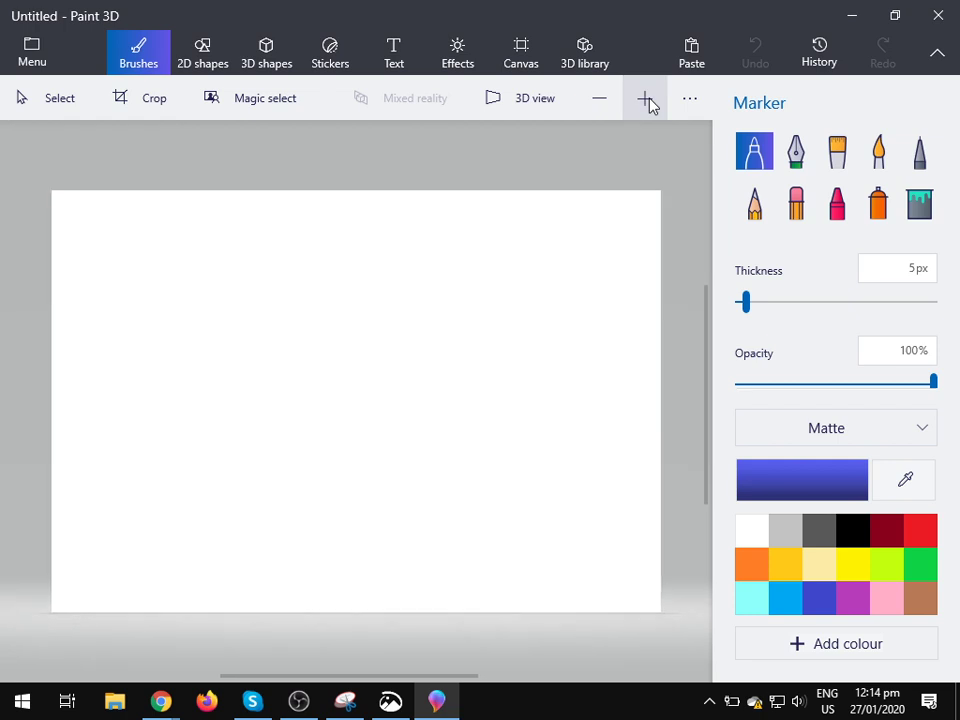
click(647, 101)
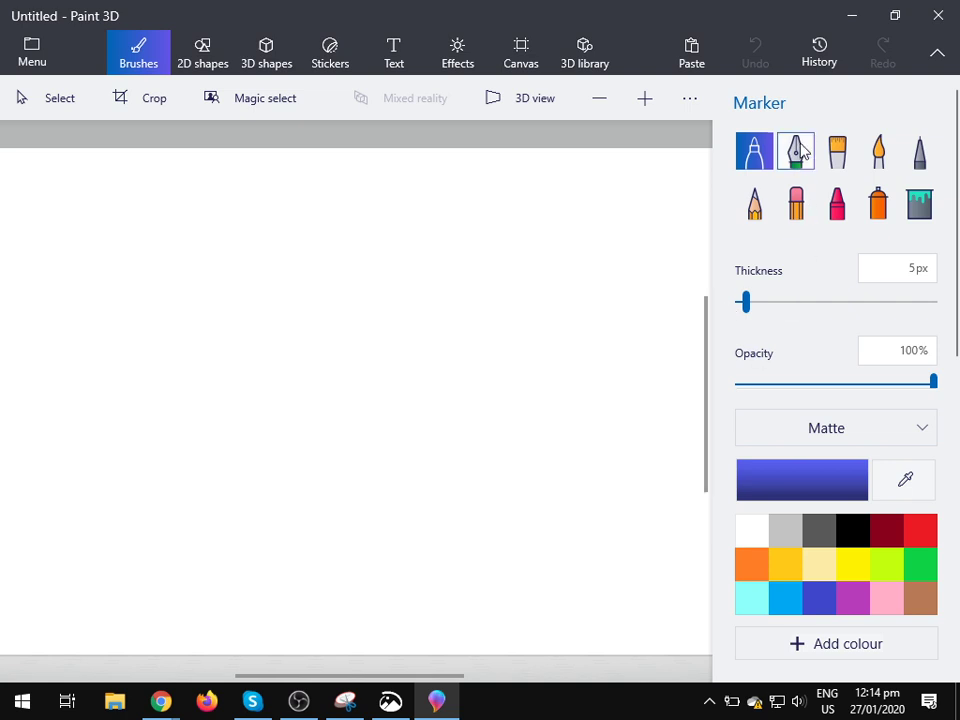
click(410, 55)
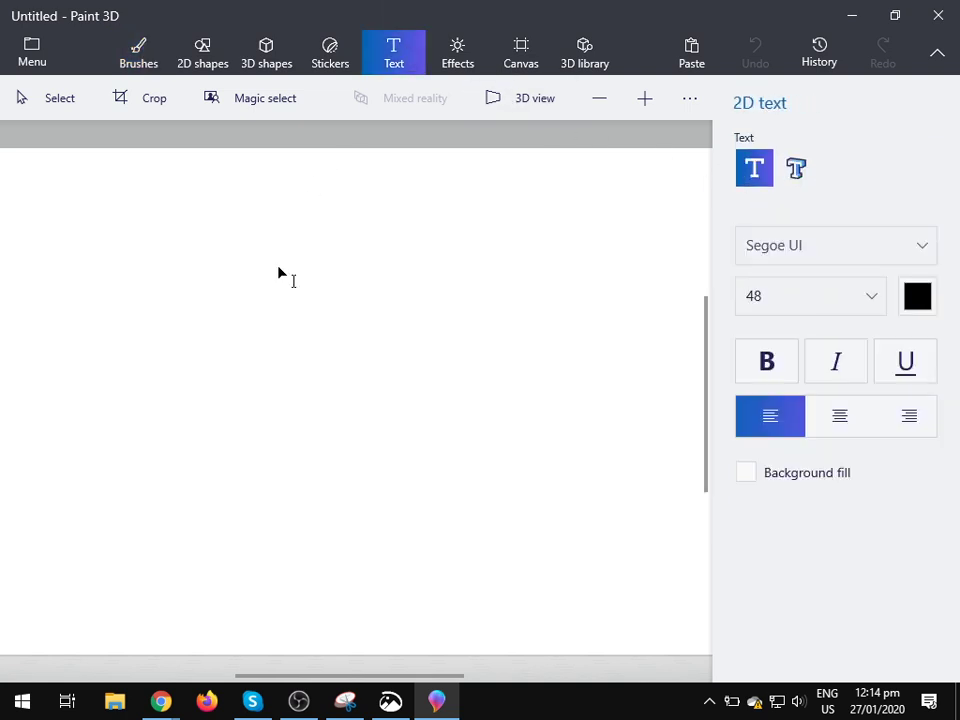
click(497, 275)
drag(583, 274, 263, 276)
click(872, 296)
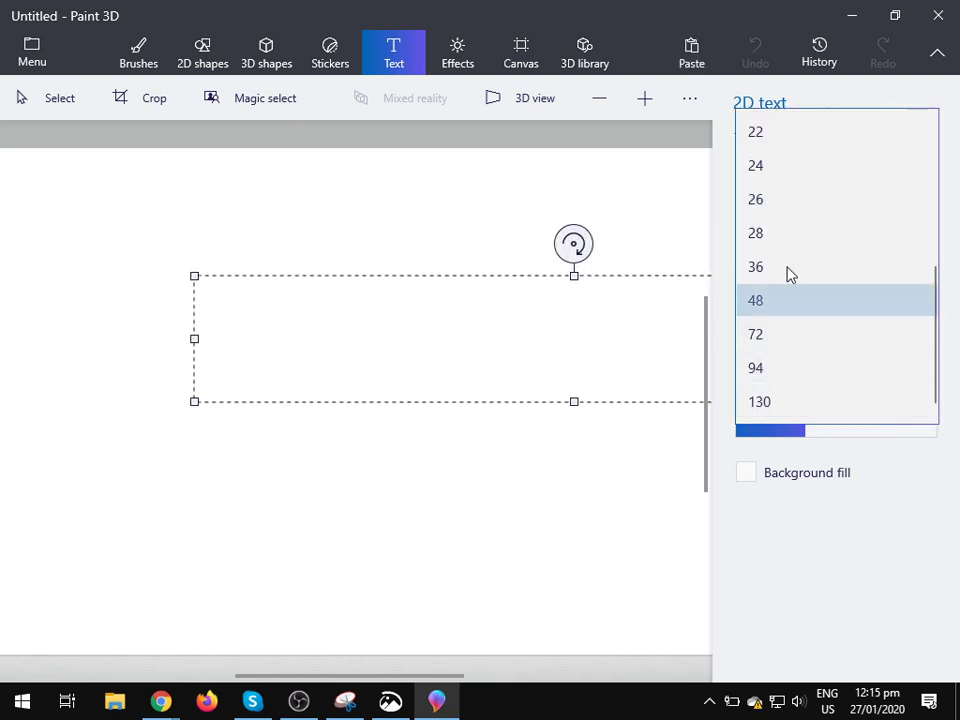
click(800, 175)
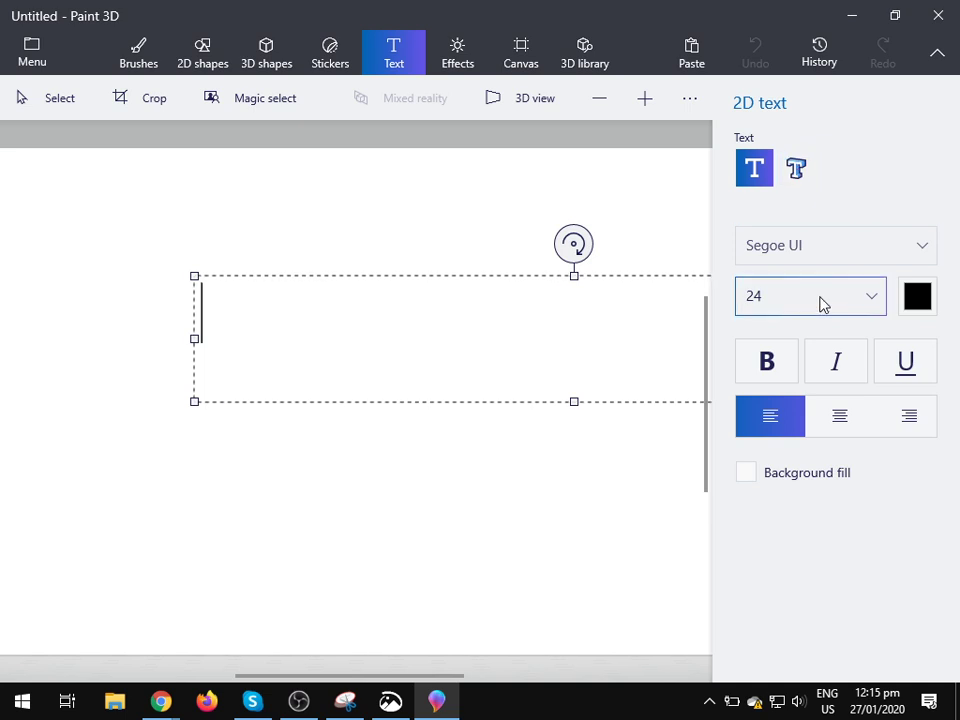
click(815, 298)
click(793, 200)
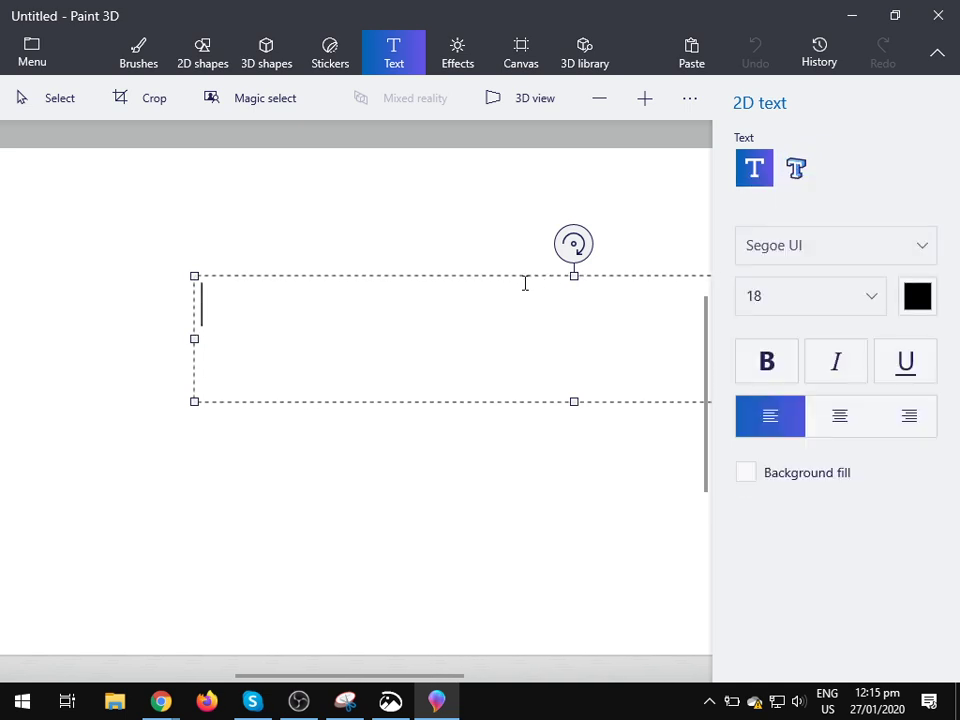
drag(532, 275, 438, 283)
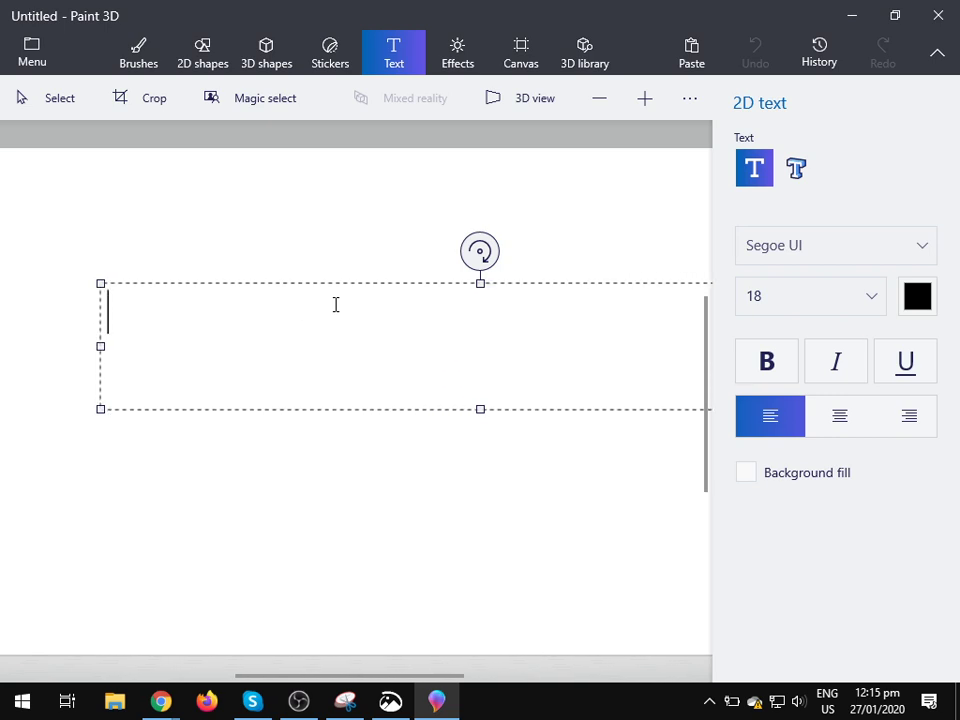
Write Chicken, Beaf and Vegetables on separate lines in the text box.
text(Chicken )
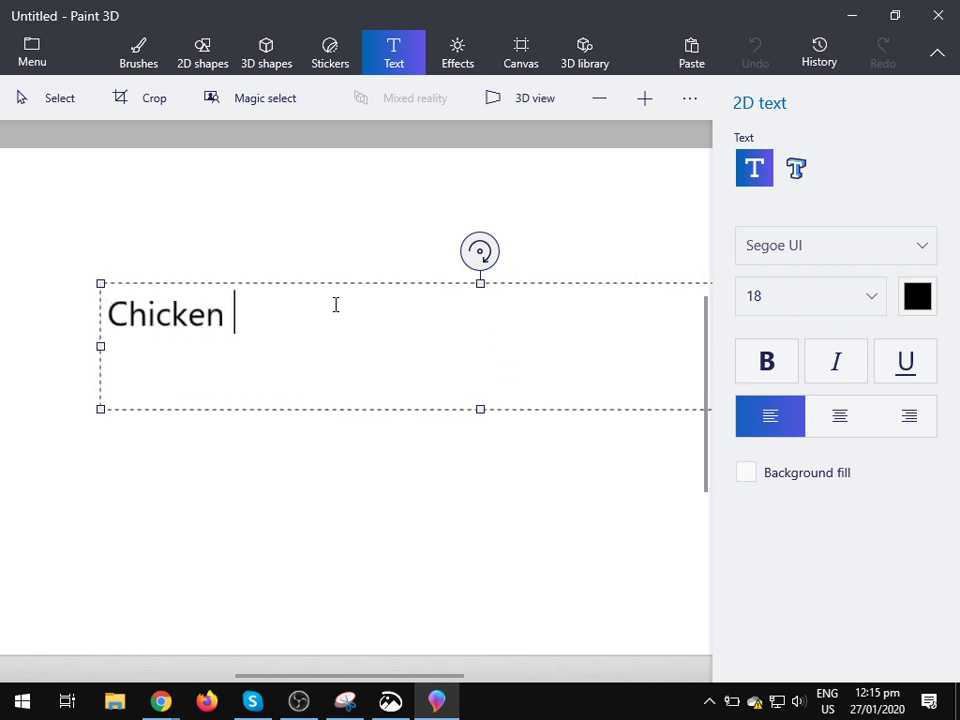
text(Mead)
key(Return)
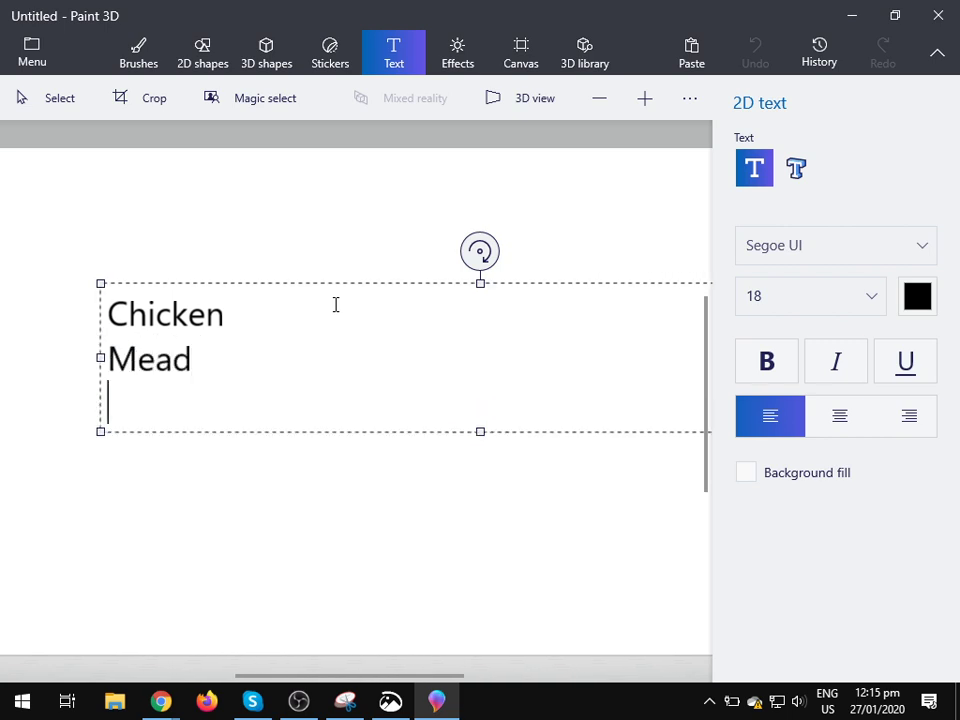
key(BackSpace)
text(t)
key(BackSpace)
key(BackSpace)
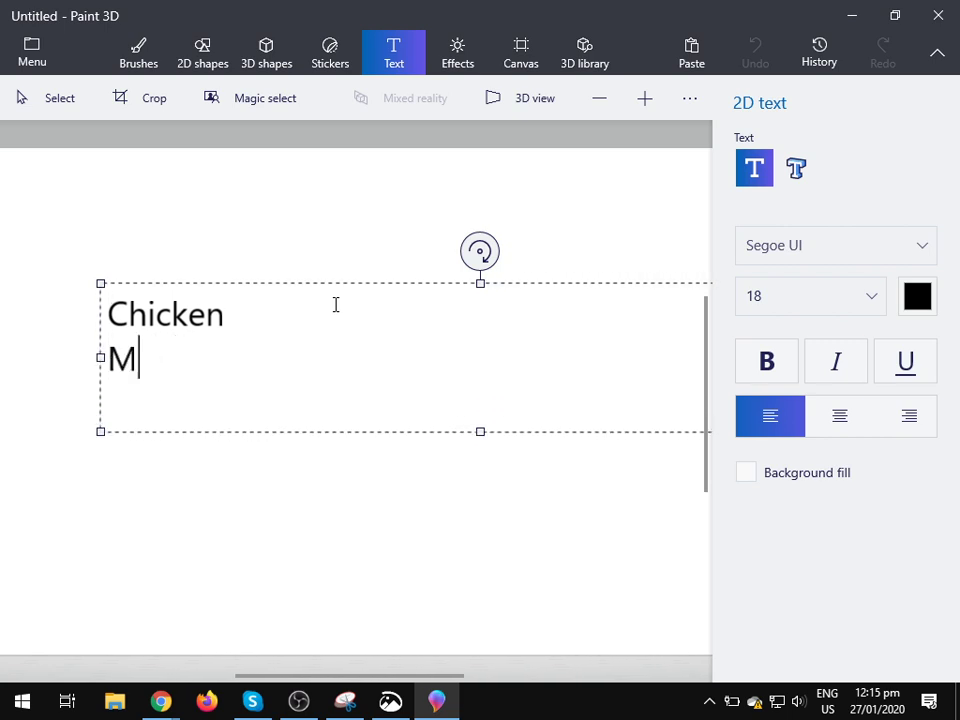
text(af)
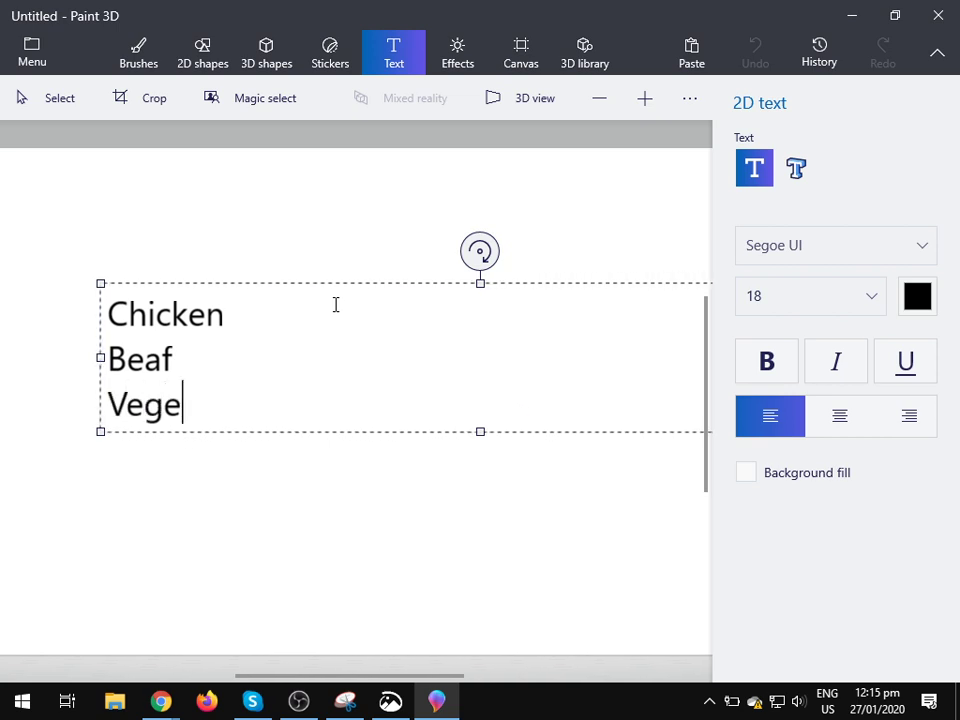
key(Return)
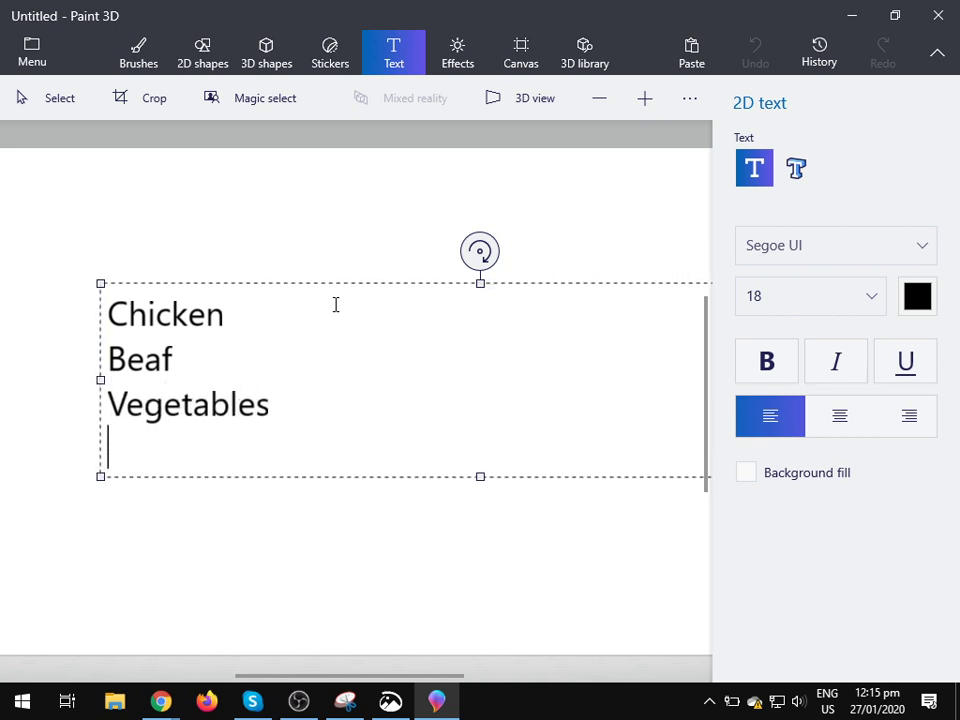
Extend the food list with Rice, Mutton, Fish and Pizza, each on its own line.
text(Rice)
key(Return)
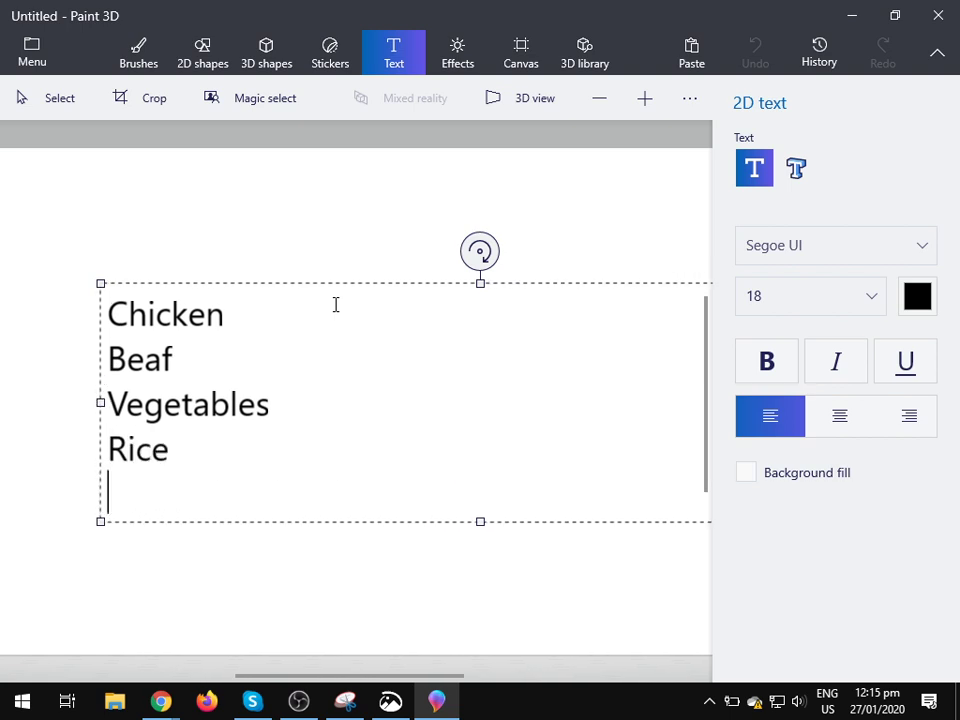
text(Mutton)
key(Return)
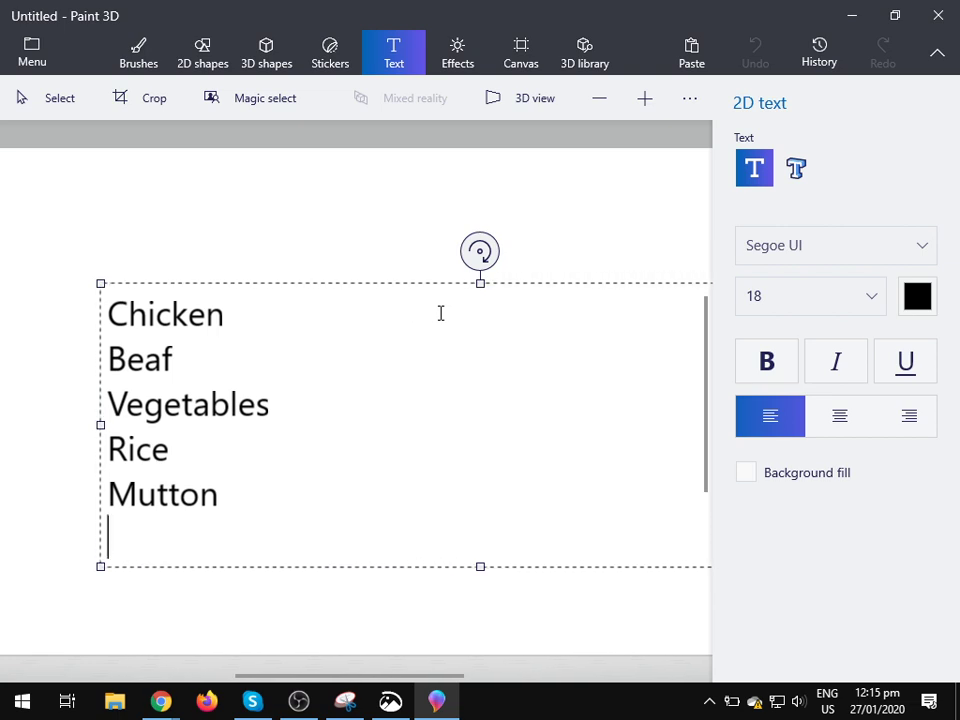
text(Fisgh)
key(BackSpace)
key(BackSpace)
text(h)
key(Return)
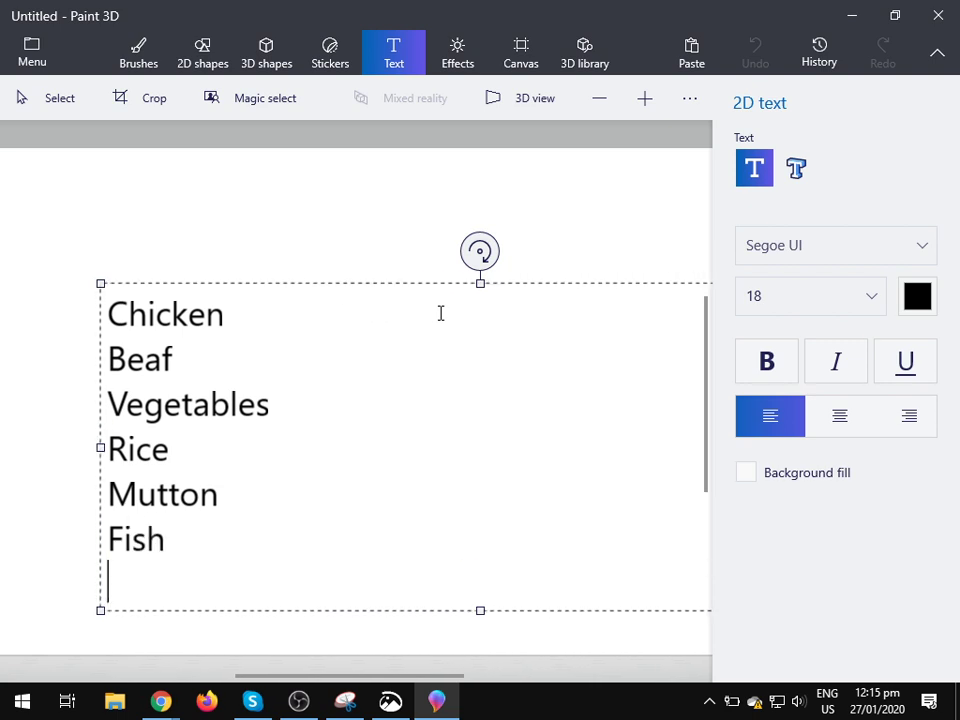
text(Pizza)
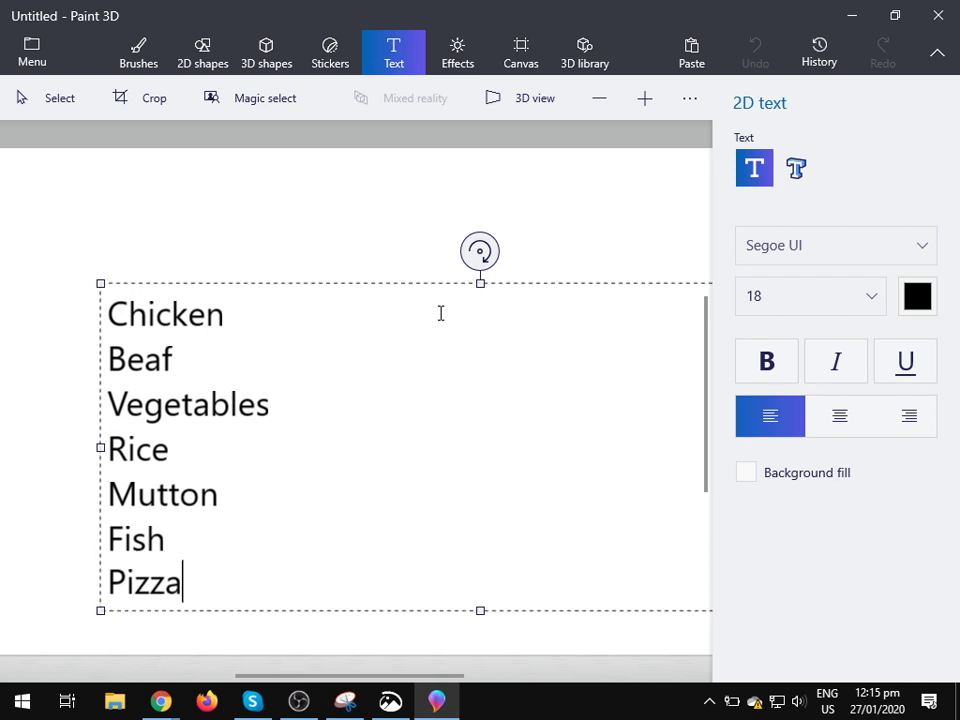
key(Return)
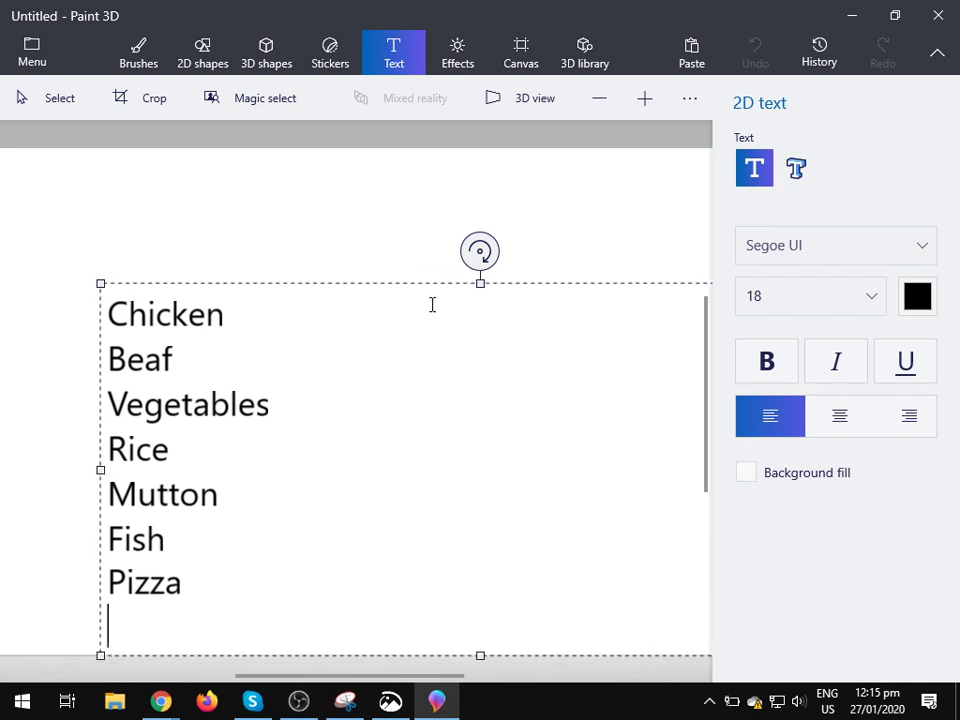
Remove the blank last line, then narrow the food list's text box and place it at the canvas's upper right.
drag(437, 283, 428, 226)
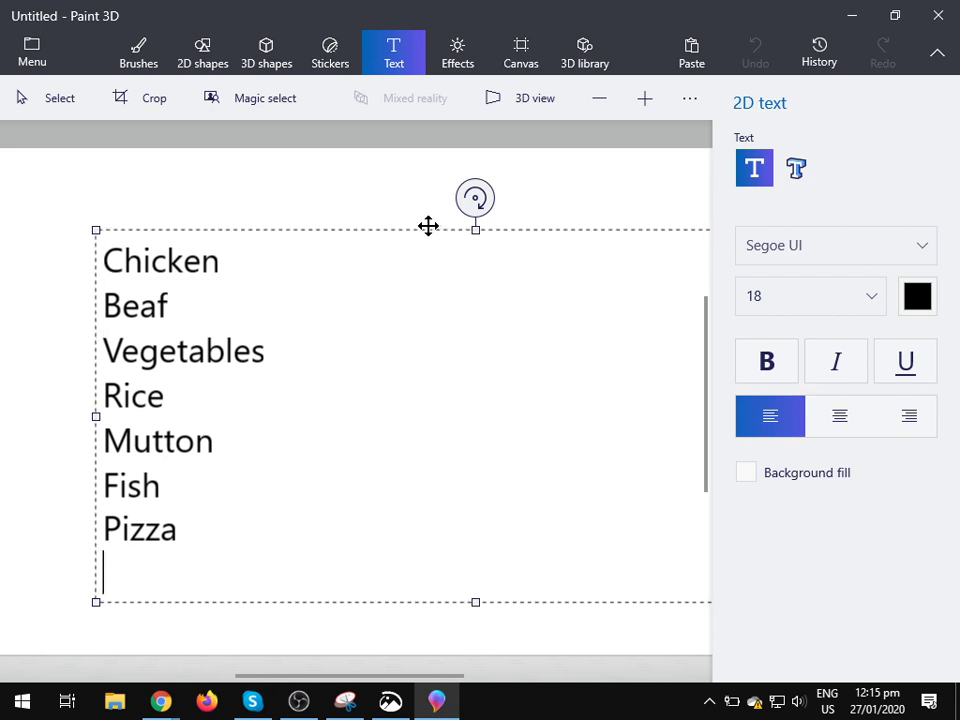
key(BackSpace)
drag(95, 231, 441, 180)
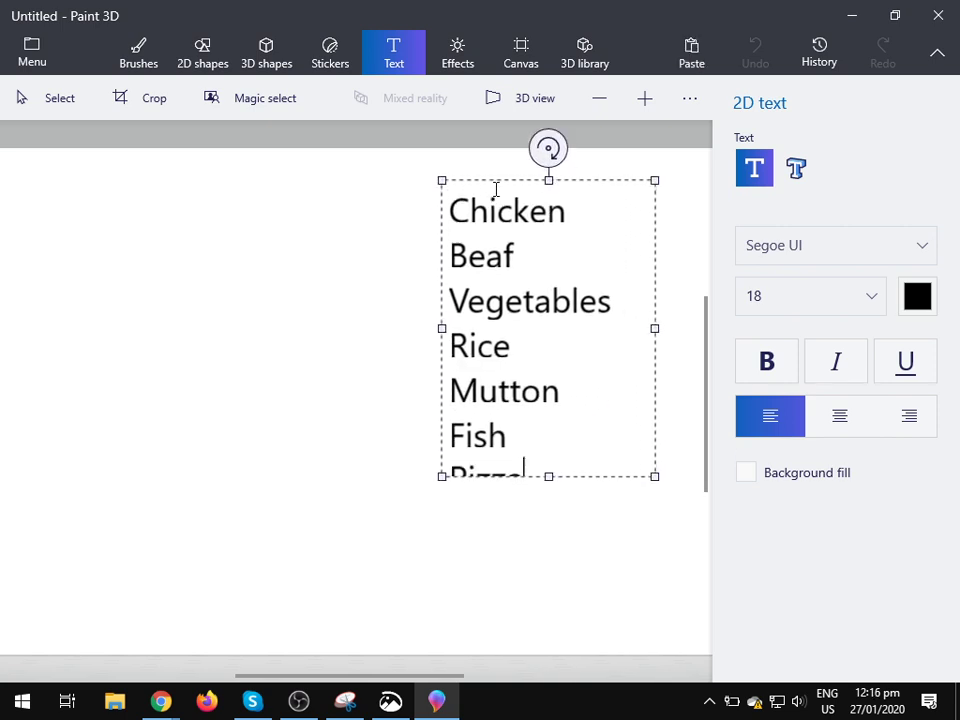
drag(499, 178, 542, 178)
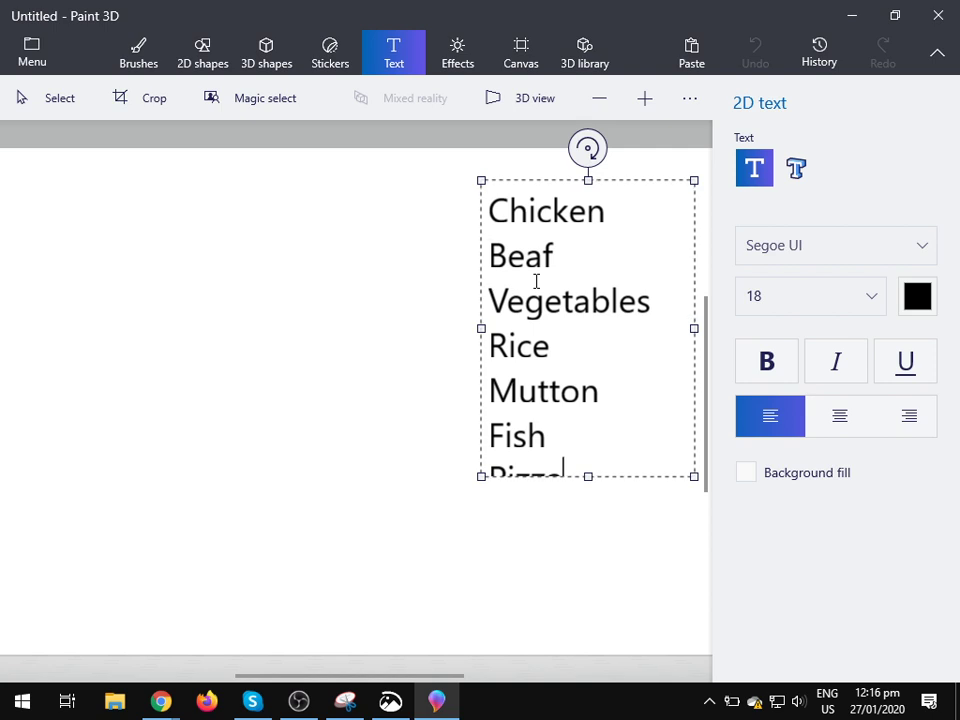
scroll(572, 410, down, 2)
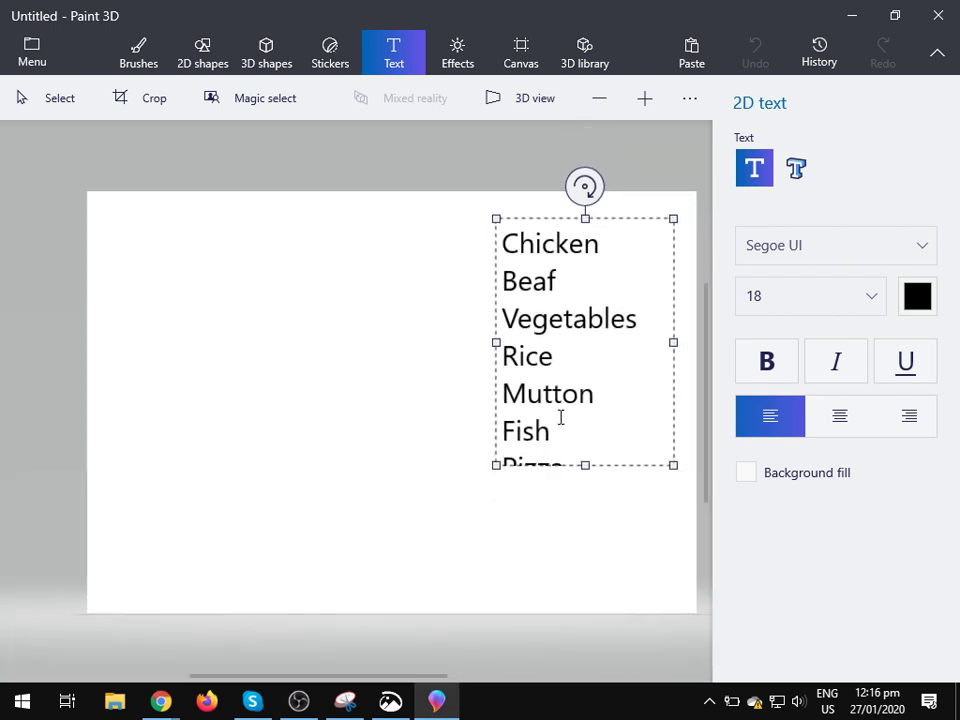
Move the food list's text box to the lower middle of the canvas.
scroll(560, 418, up, 1)
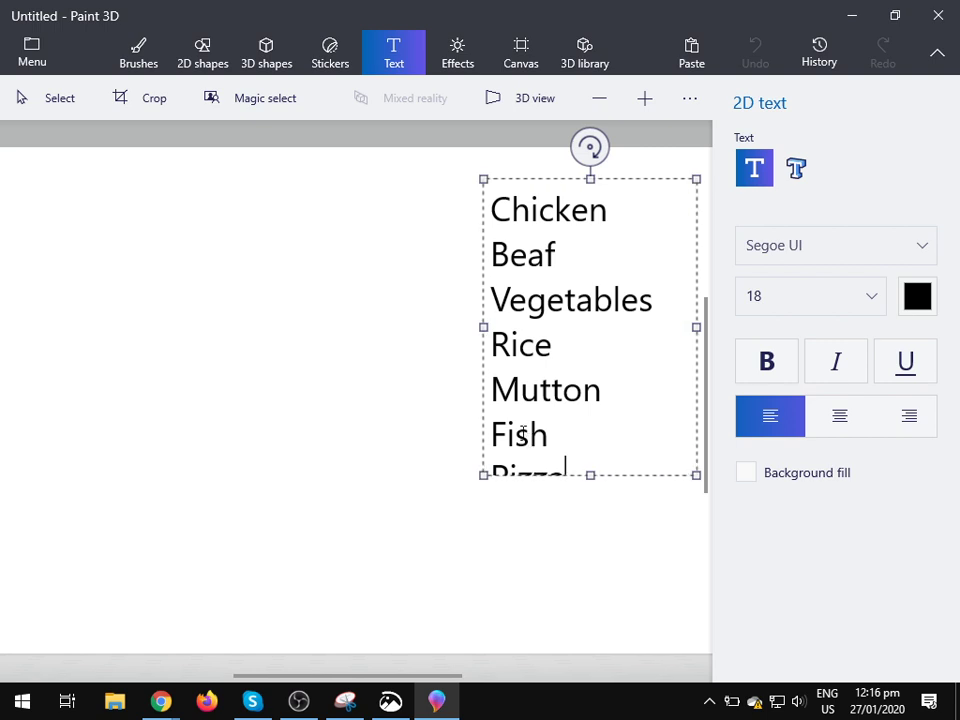
drag(642, 177, 439, 399)
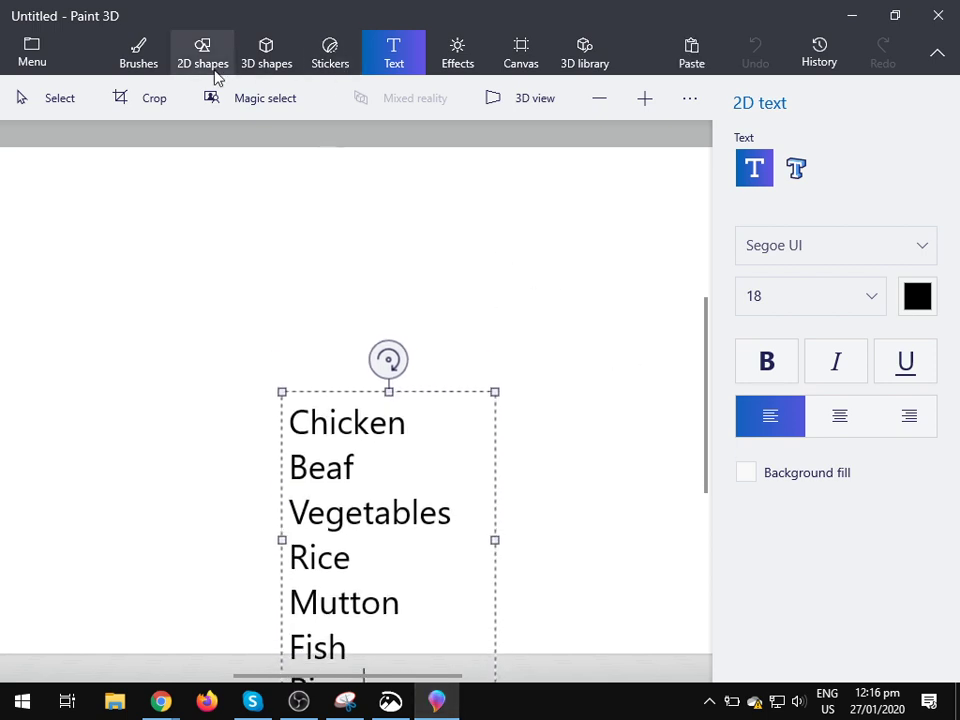
Draw a wide blue bar across the canvas's upper part with the 5 px Pixel pen and divide it into four cells.
click(133, 60)
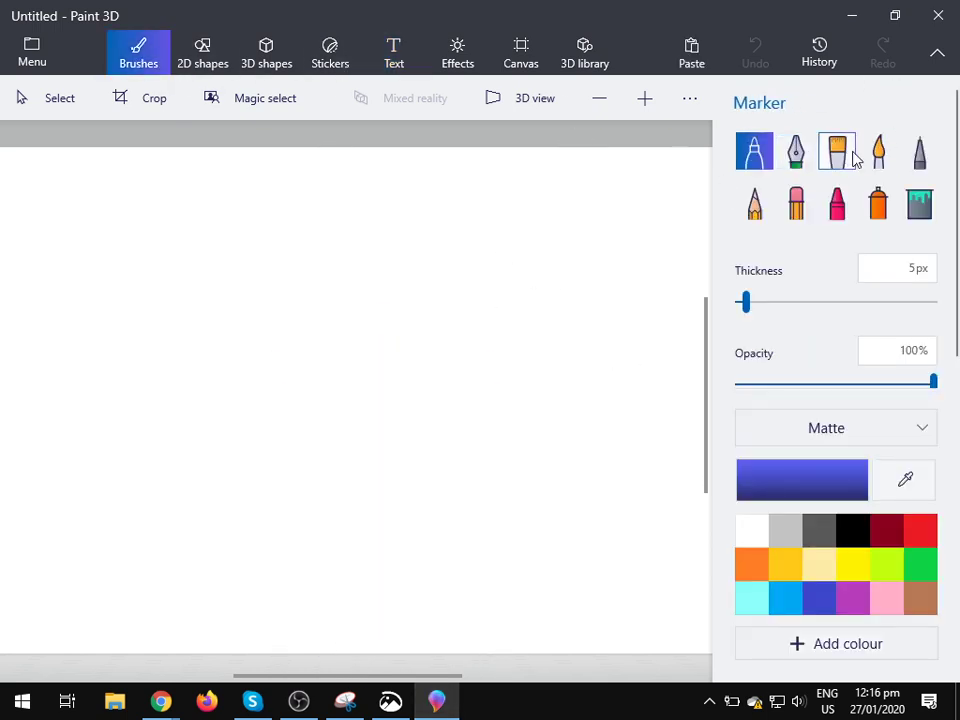
click(920, 152)
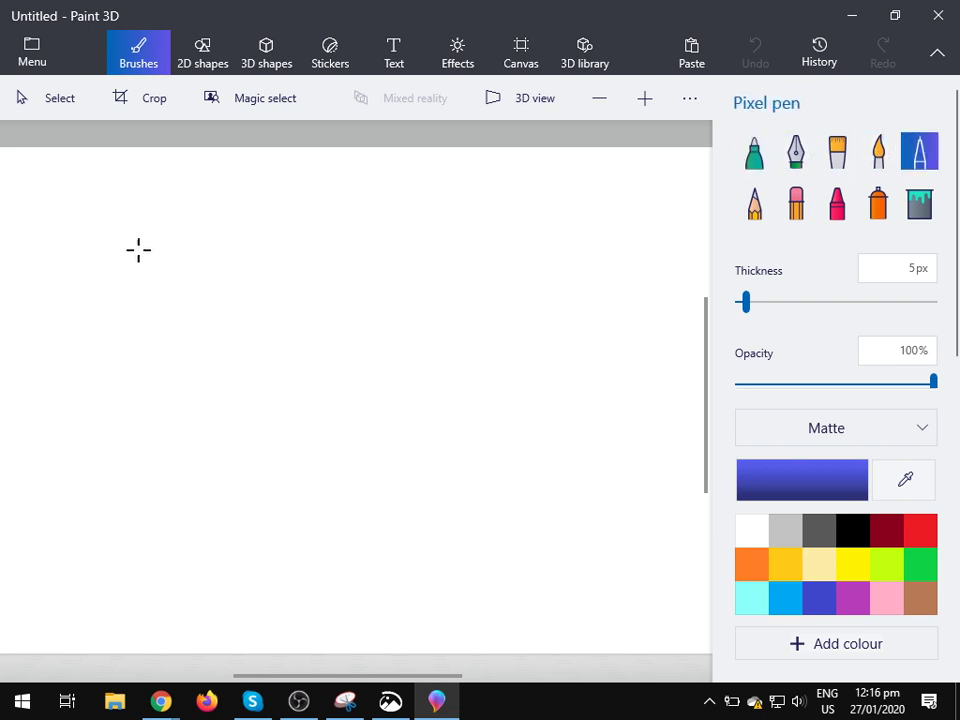
mouse_move(17, 210)
mouse_down()
mouse_move(609, 313)
mouse_move(789, 300)
mouse_up()
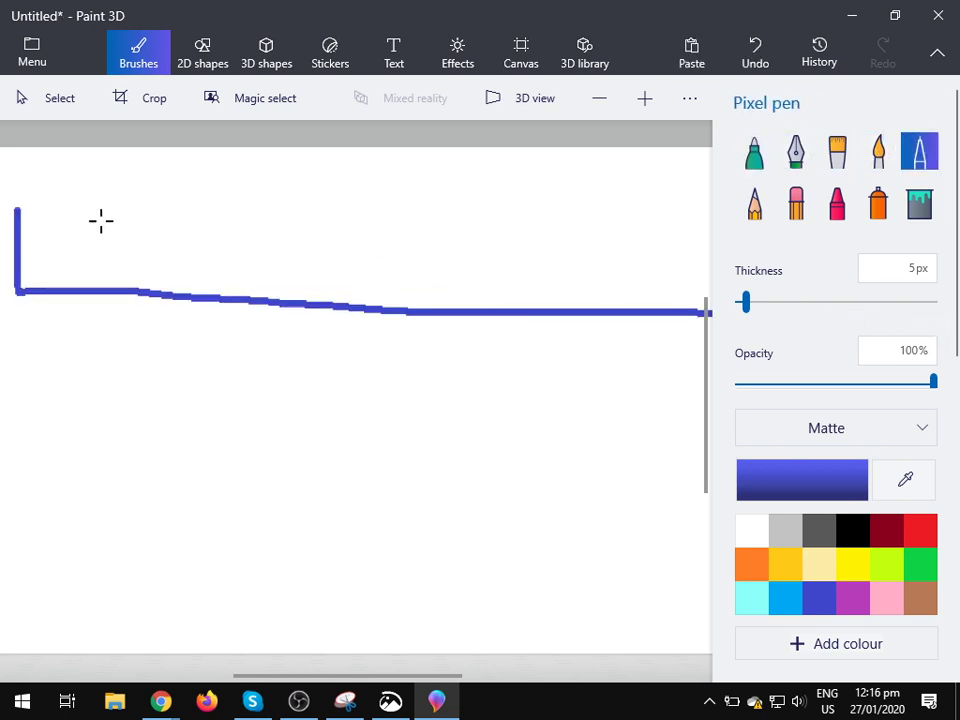
mouse_move(18, 210)
mouse_down()
mouse_move(634, 212)
mouse_move(692, 281)
mouse_move(692, 312)
mouse_up()
drag(228, 219, 228, 285)
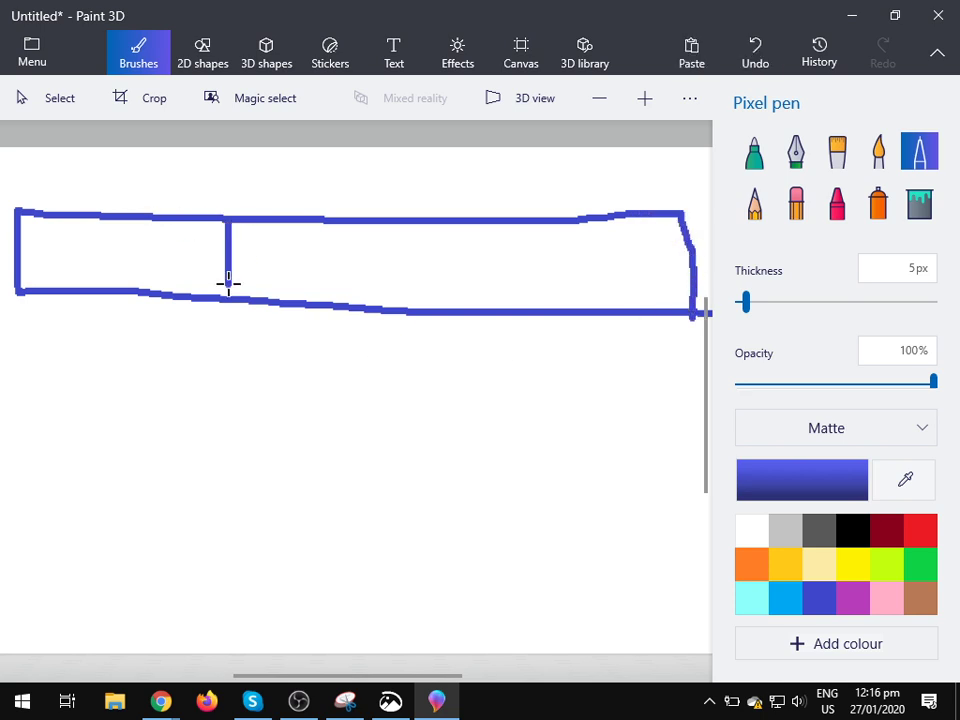
drag(392, 228, 392, 308)
drag(553, 226, 553, 308)
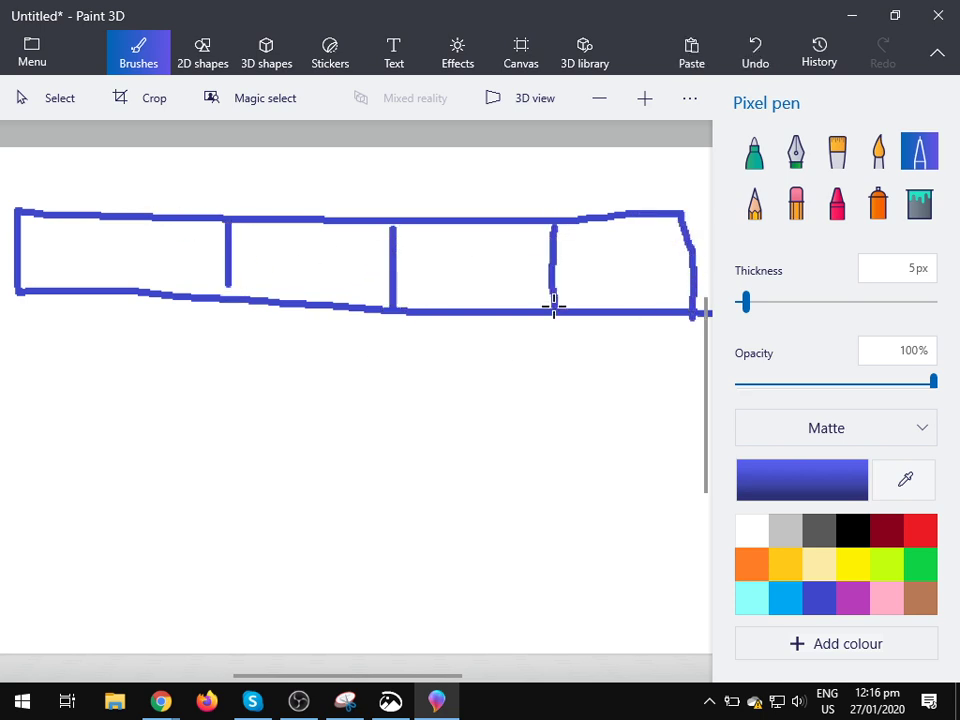
Write Chicken as 2D text in the bar's first cell and fit the text box inside the cell.
click(405, 56)
click(70, 263)
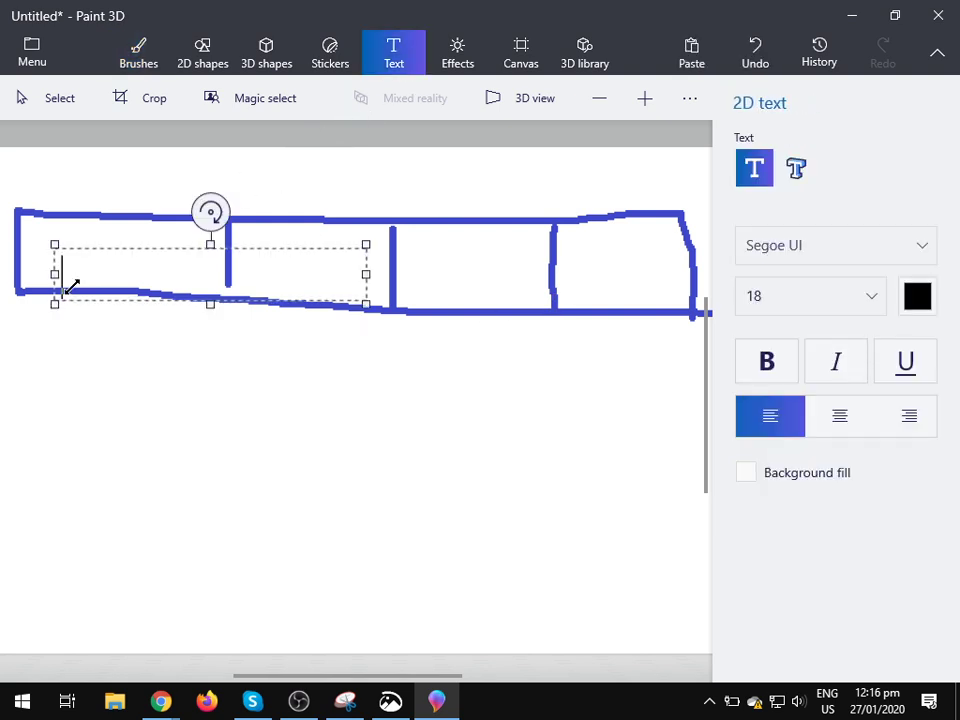
text(Chicken)
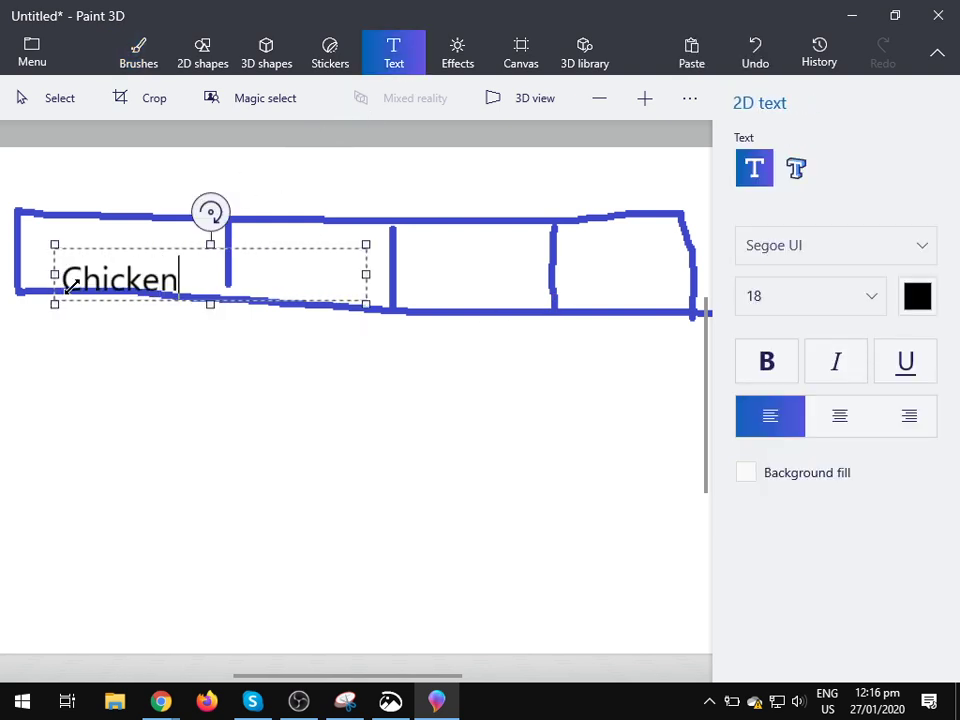
drag(367, 273, 182, 223)
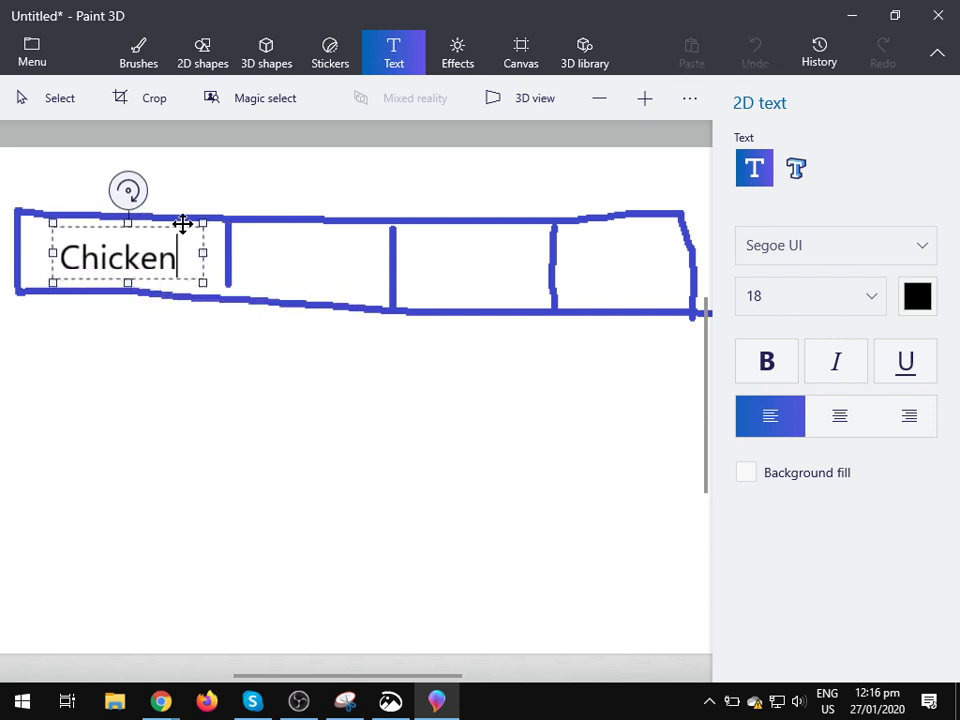
click(270, 268)
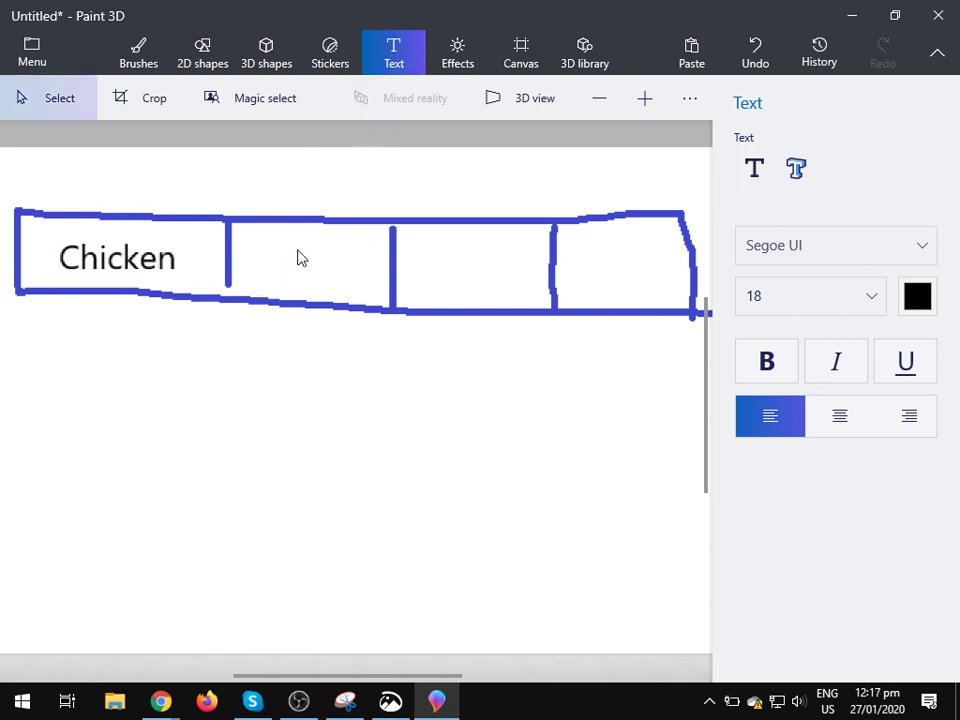
Write Beaf as 2D text in the bar's second cell and narrow its text box to fit.
click(136, 48)
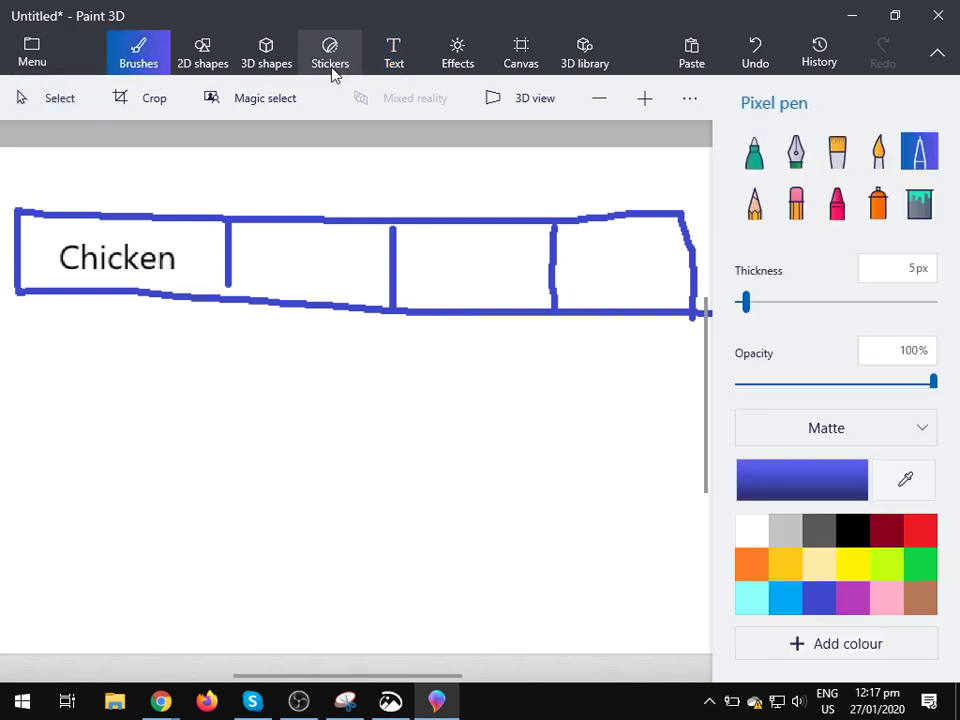
click(392, 52)
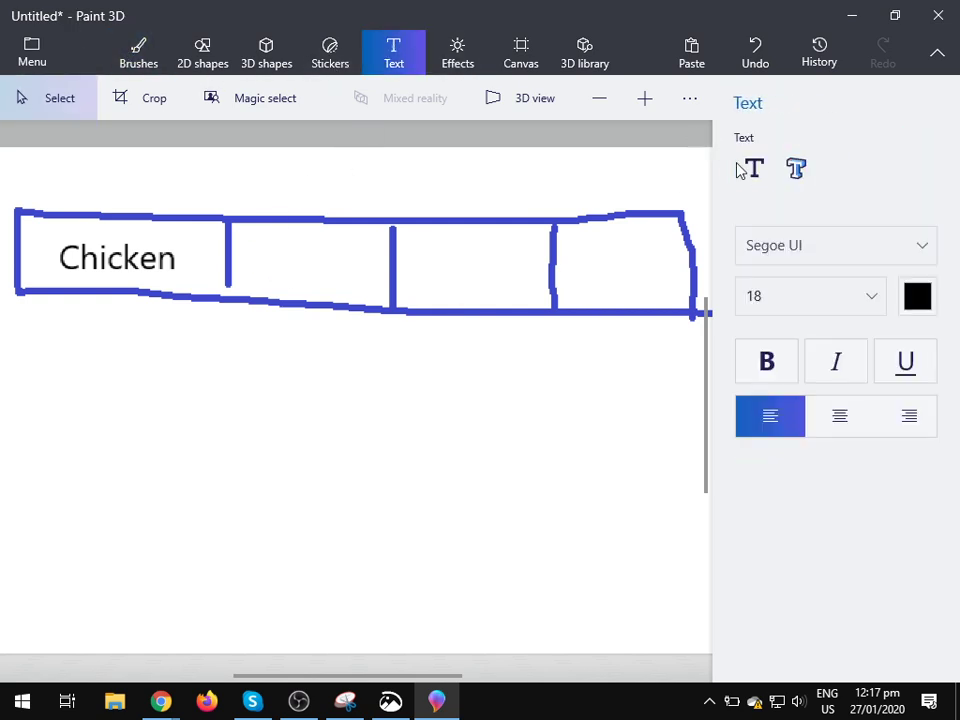
click(272, 256)
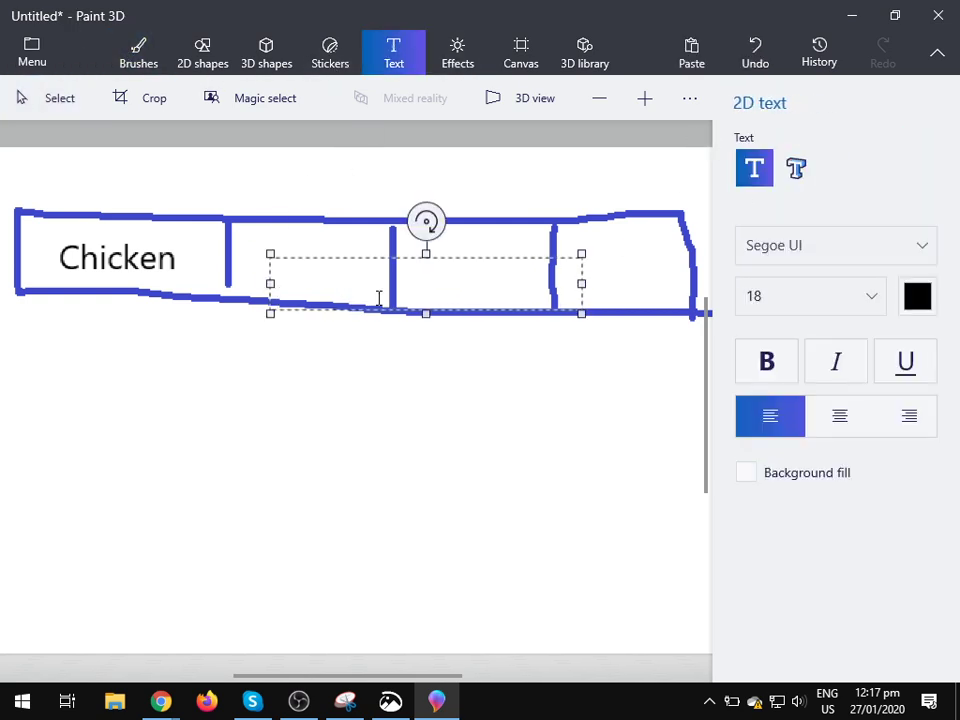
drag(381, 255, 364, 230)
text(Beaf)
drag(567, 287, 344, 288)
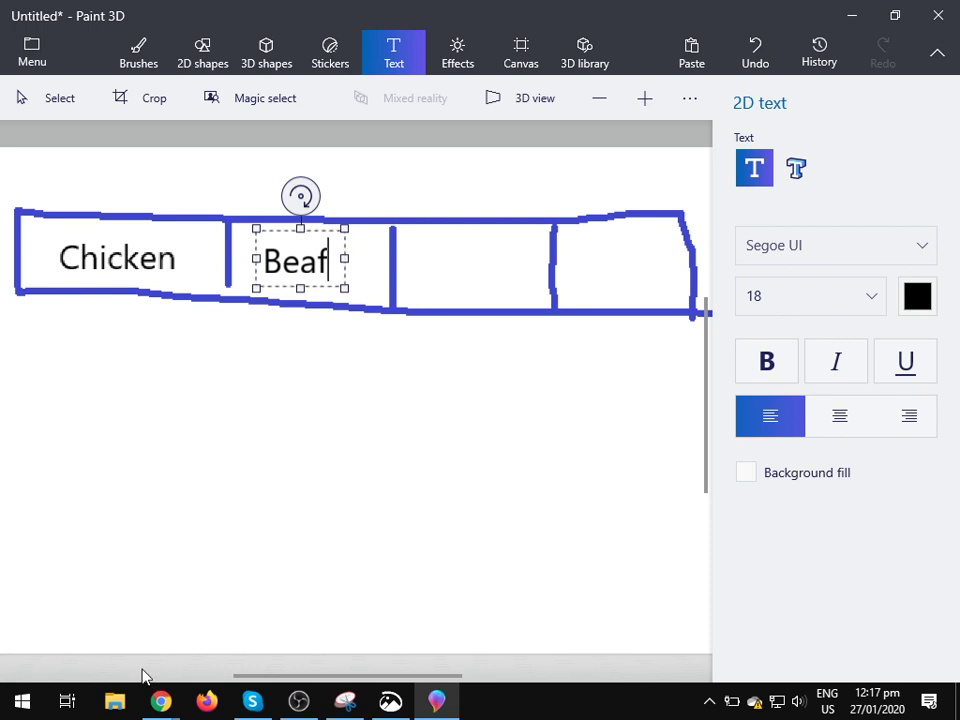
Switch to the Advertising and Content Marketing dashboard in Chrome and open the post Categories page.
mouse_move(160, 701)
click(323, 580)
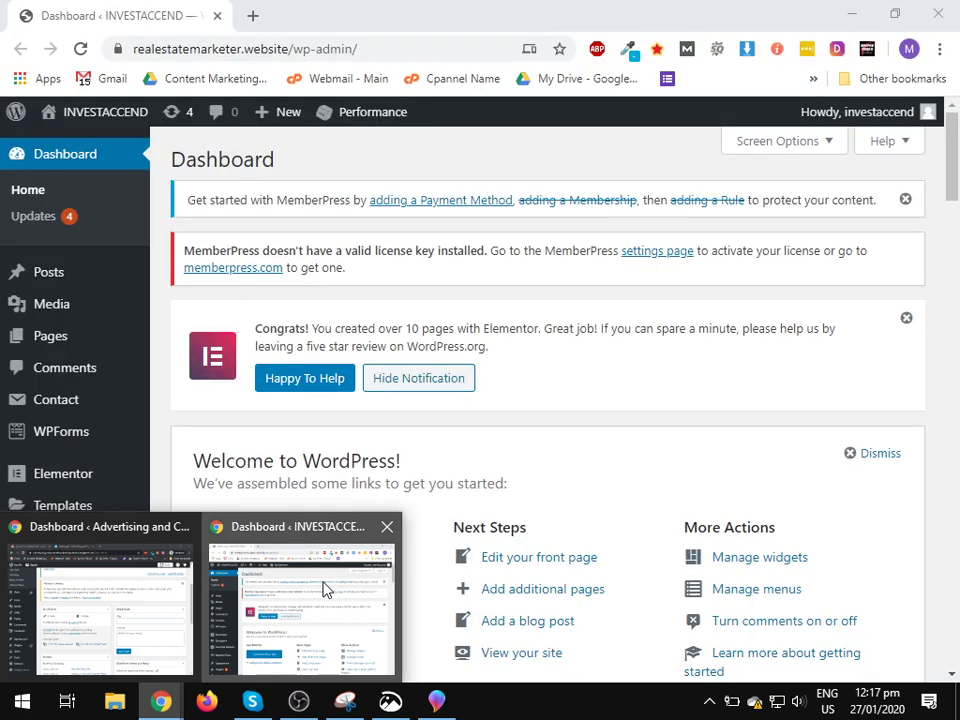
mouse_move(160, 701)
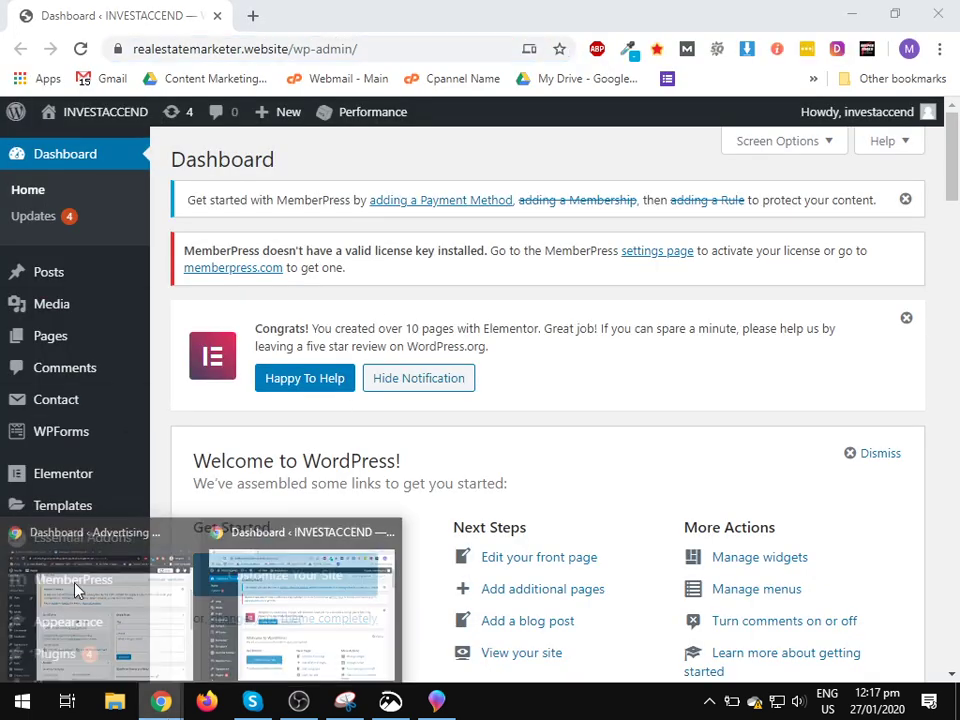
click(140, 590)
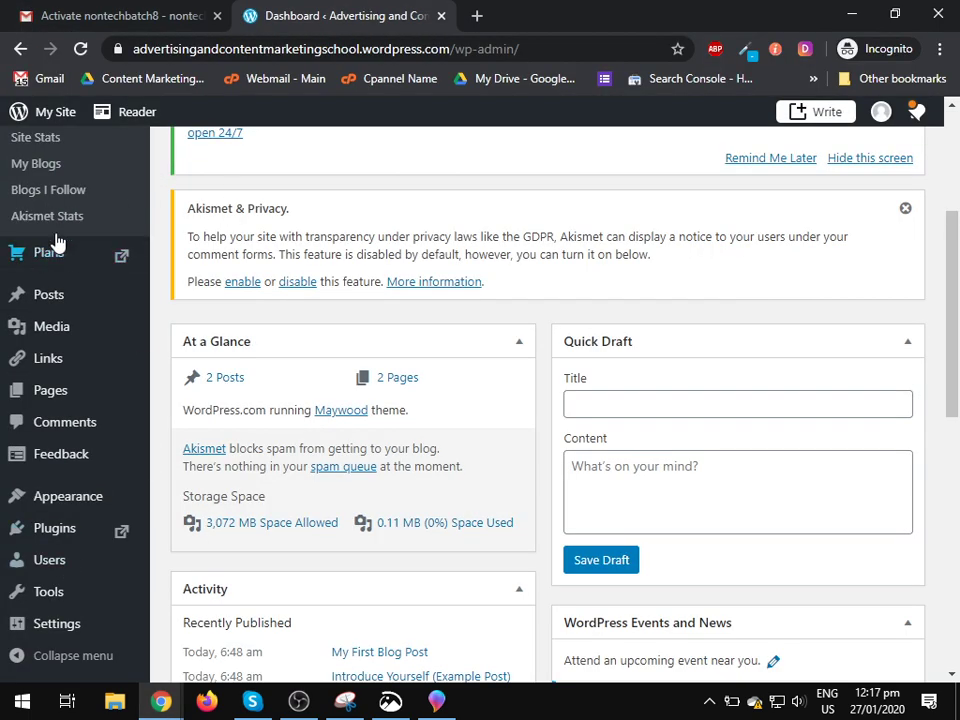
mouse_move(48, 302)
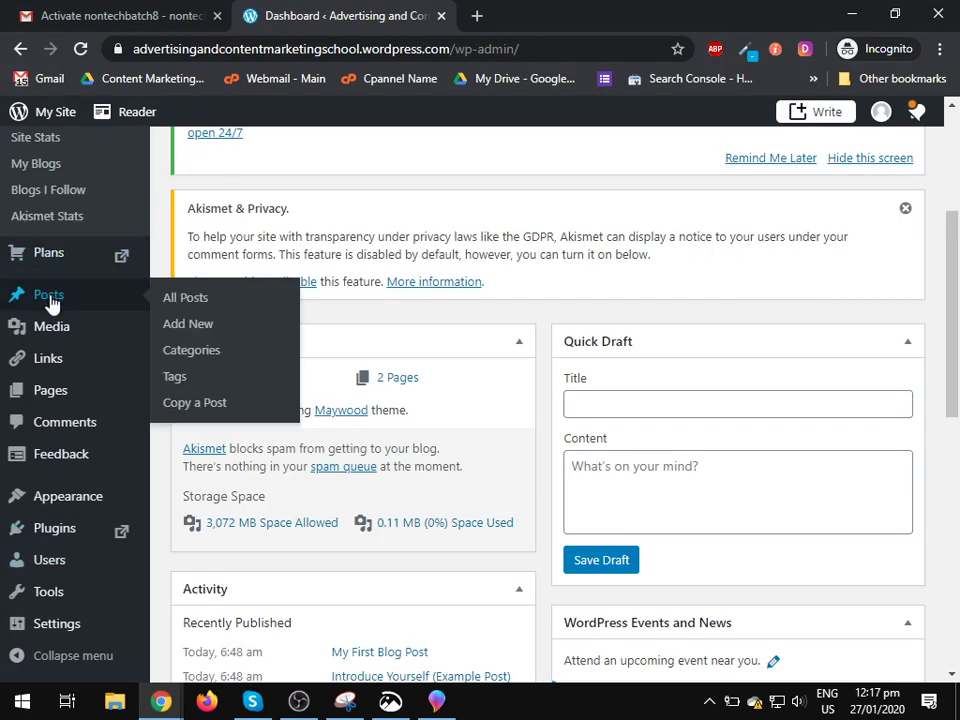
click(203, 358)
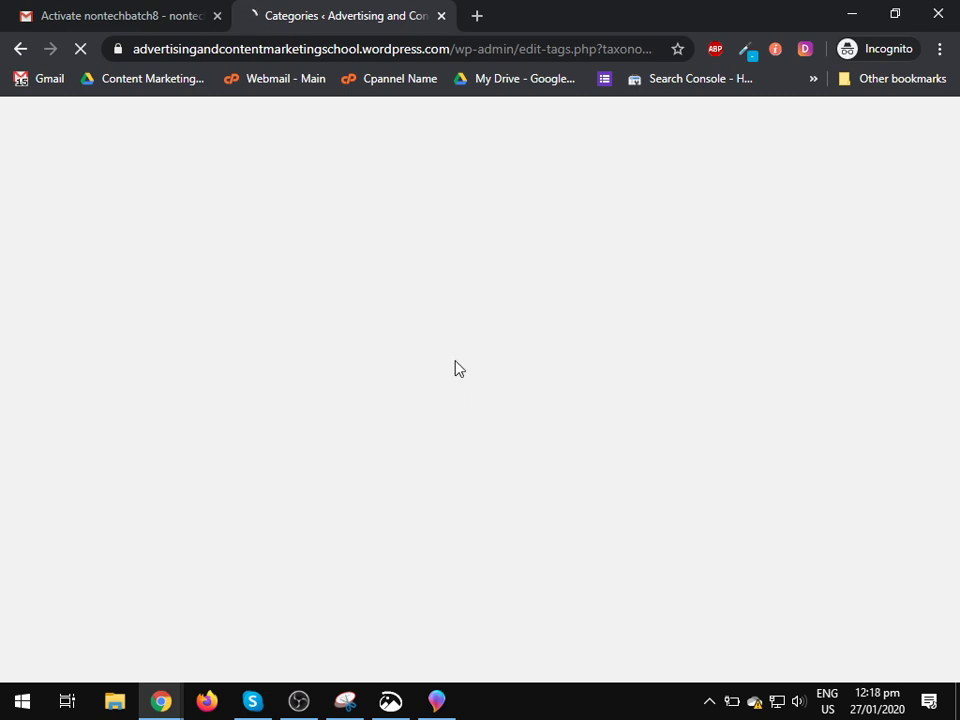
Switch to Paint 3D and review the four-cell bar with its Chicken and Beaf labels.
click(393, 695)
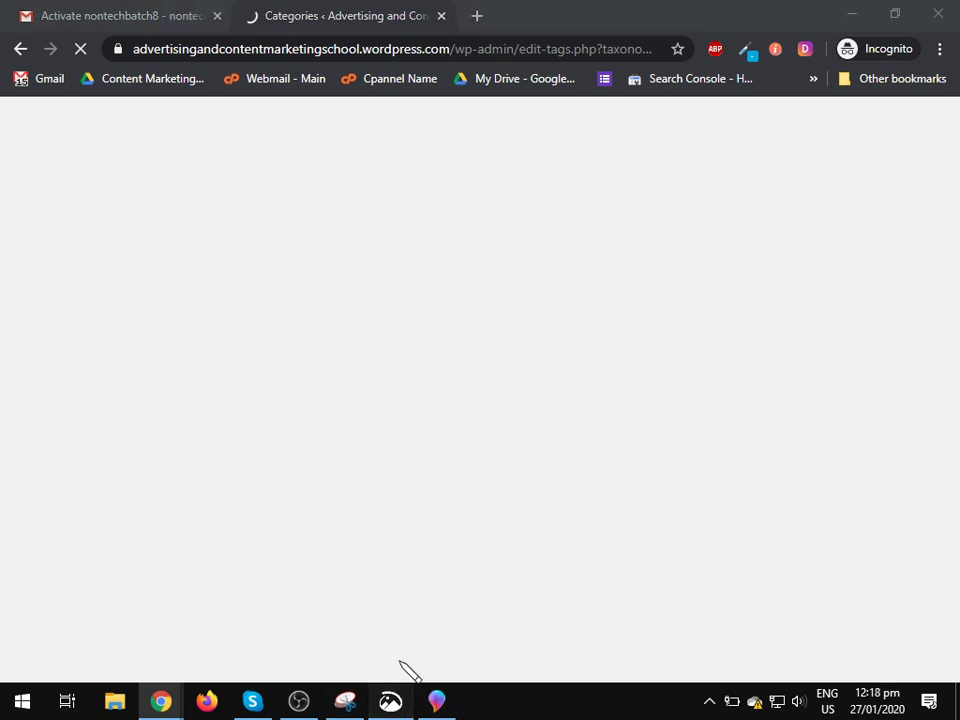
click(391, 700)
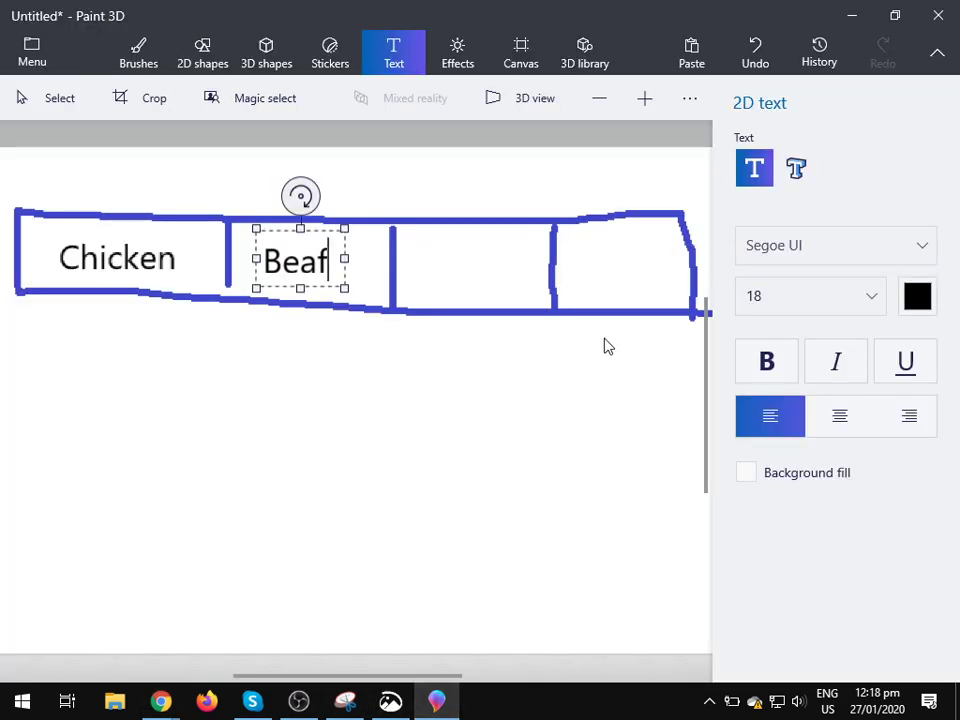
mouse_move(453, 678)
mouse_down()
mouse_move(579, 666)
mouse_move(461, 666)
mouse_up()
scroll(422, 418, down, 3)
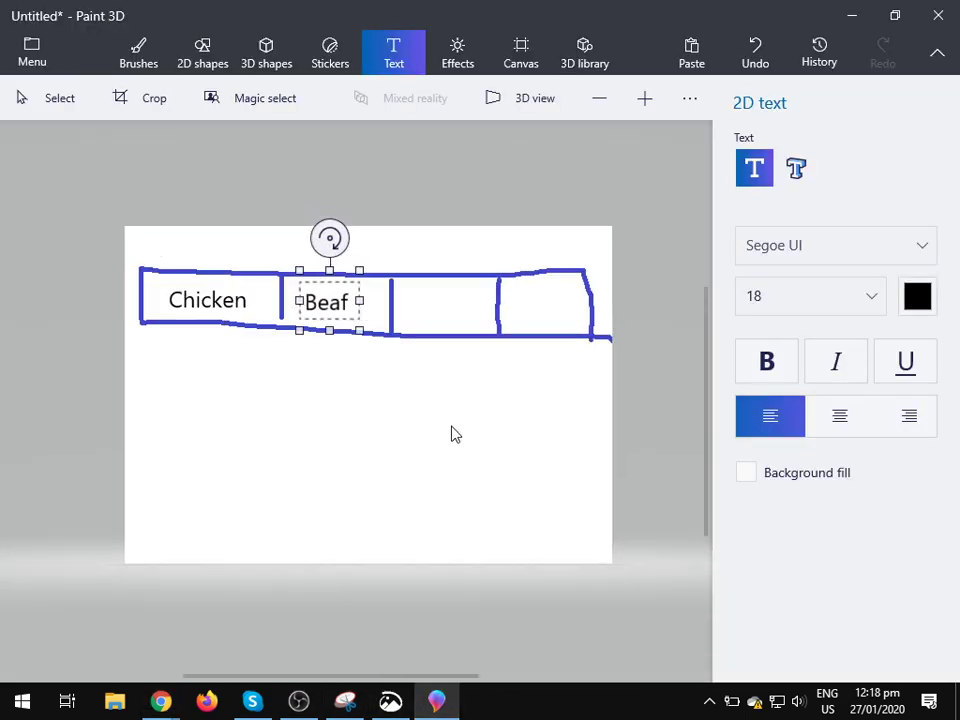
scroll(452, 432, down, 1)
scroll(452, 432, up, 4)
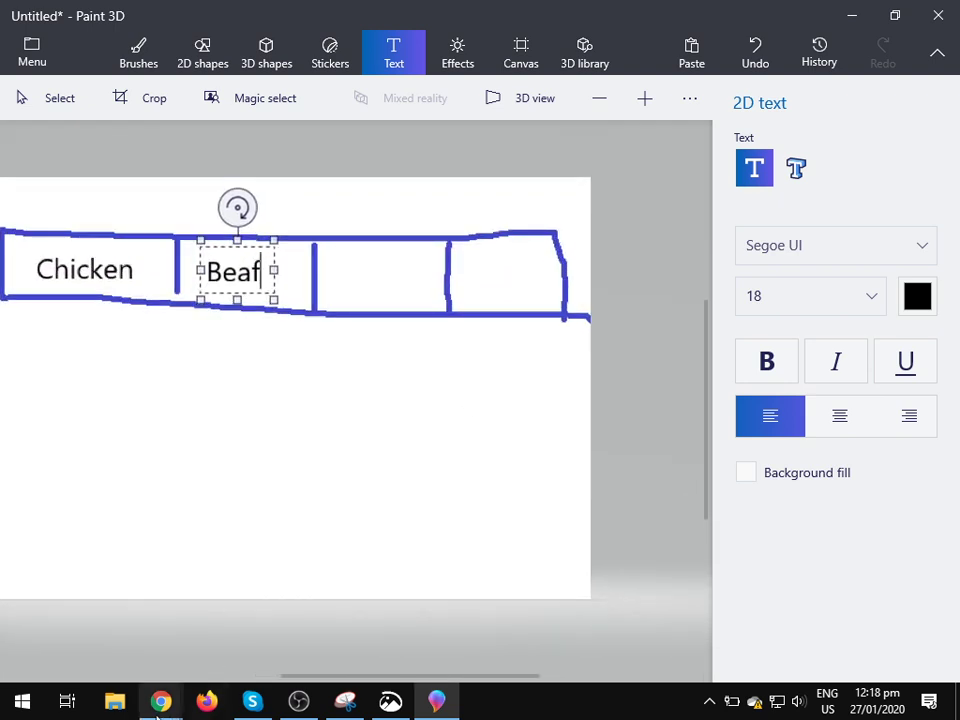
Switch back to the Advertising and Content Marketing window in Chrome and reload the Categories page.
mouse_move(163, 703)
click(165, 621)
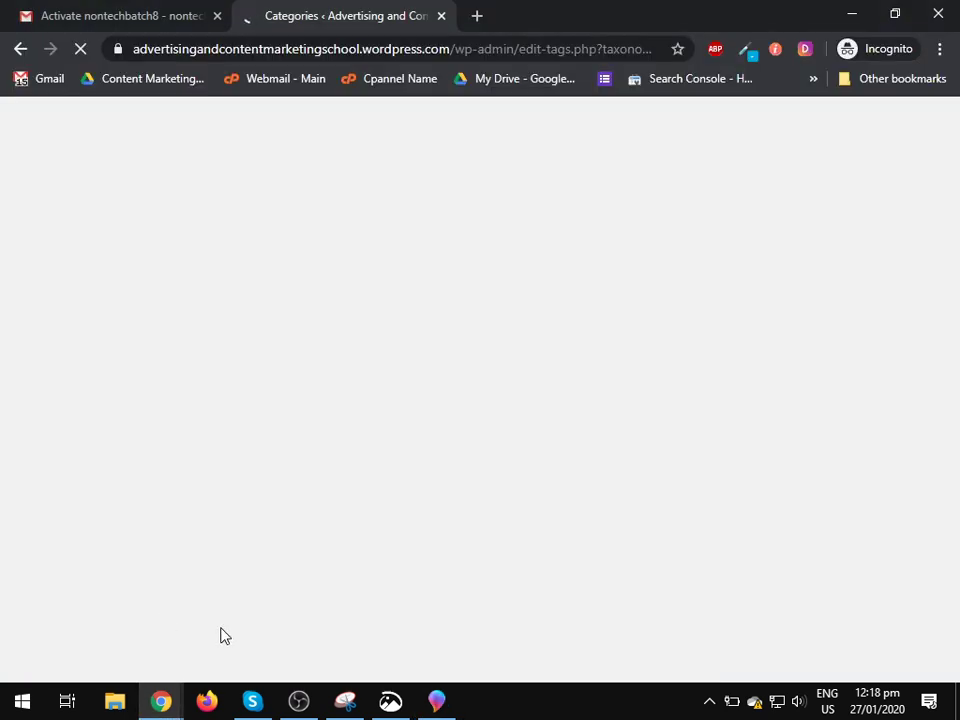
click(81, 50)
click(82, 50)
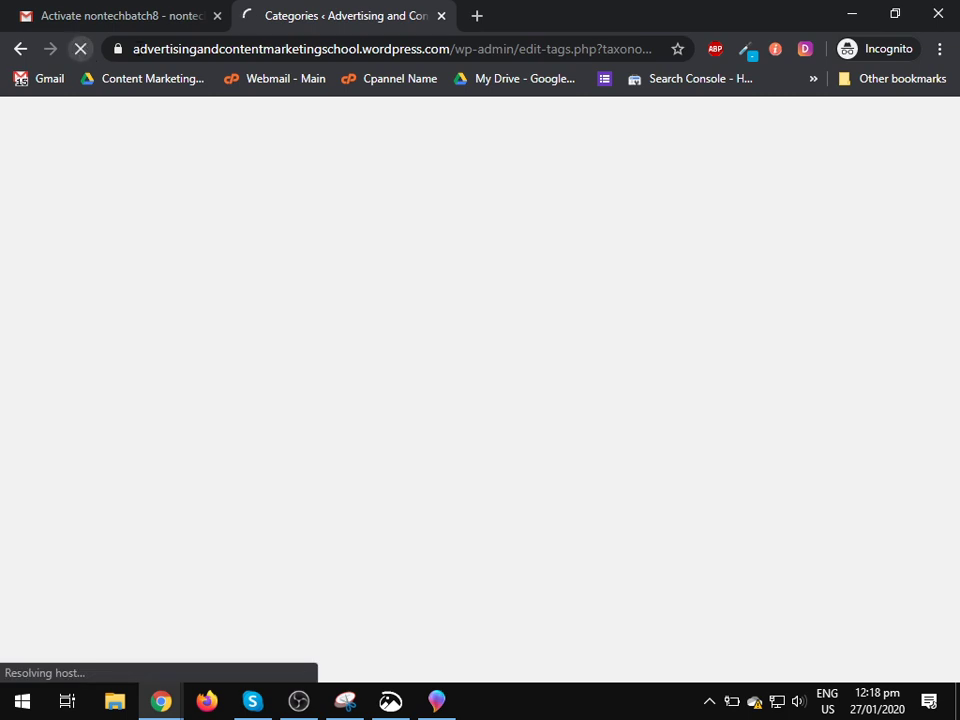
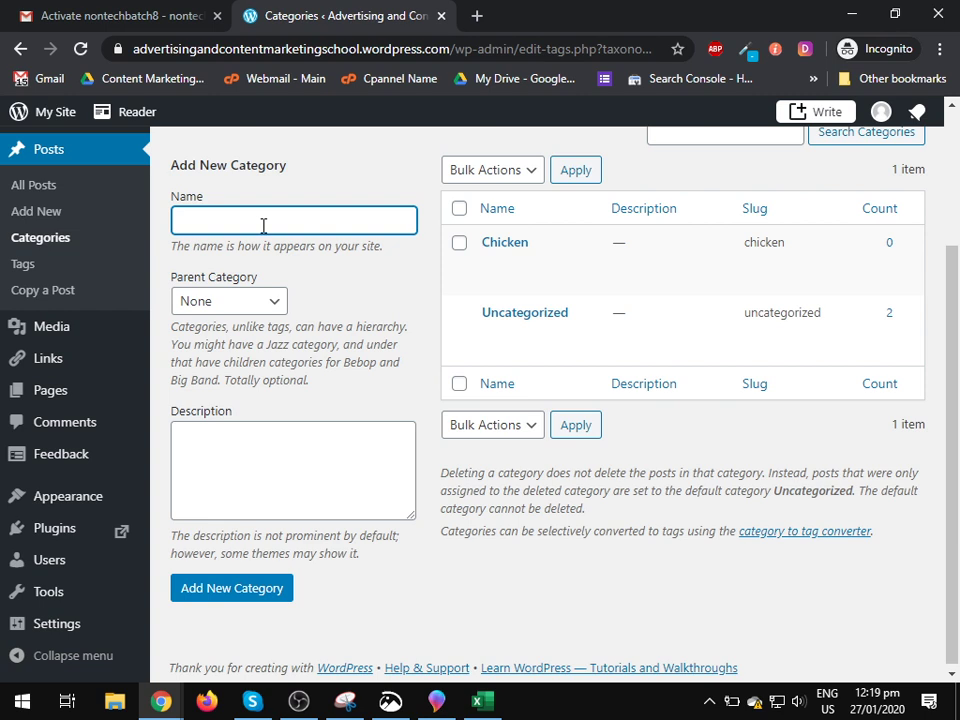
Add two new post categories without a parent, named Beaf and Mutton.
text(Beaf)
click(234, 590)
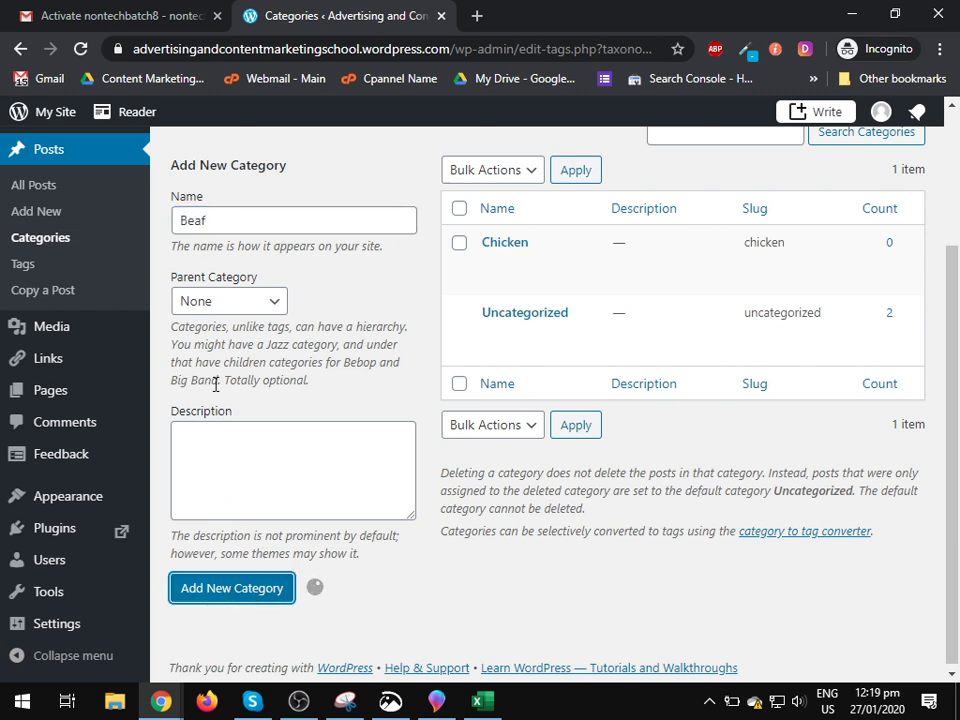
click(220, 221)
double_click(215, 220)
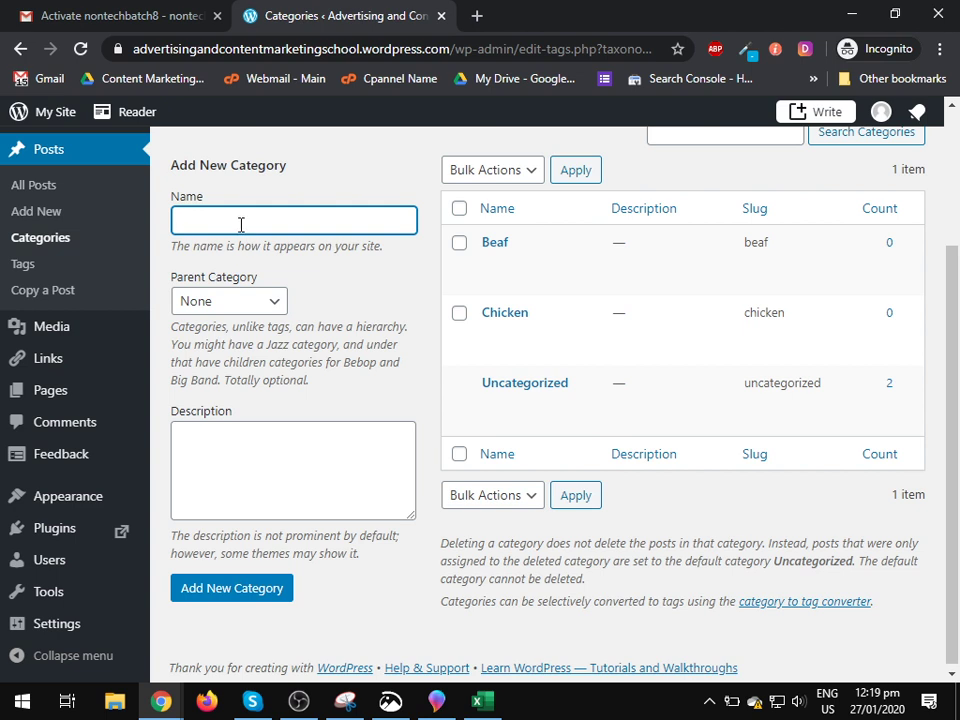
text(Mutton)
click(240, 588)
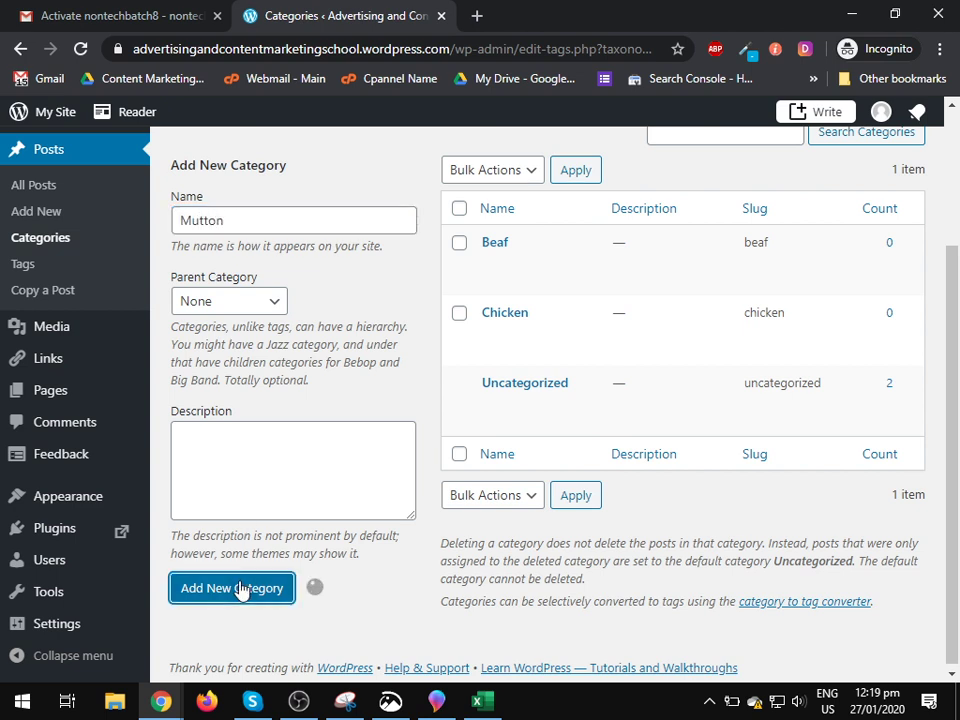
Add two more top-level post categories named Rice and Chinese.
click(260, 224)
text(Rice)
click(252, 590)
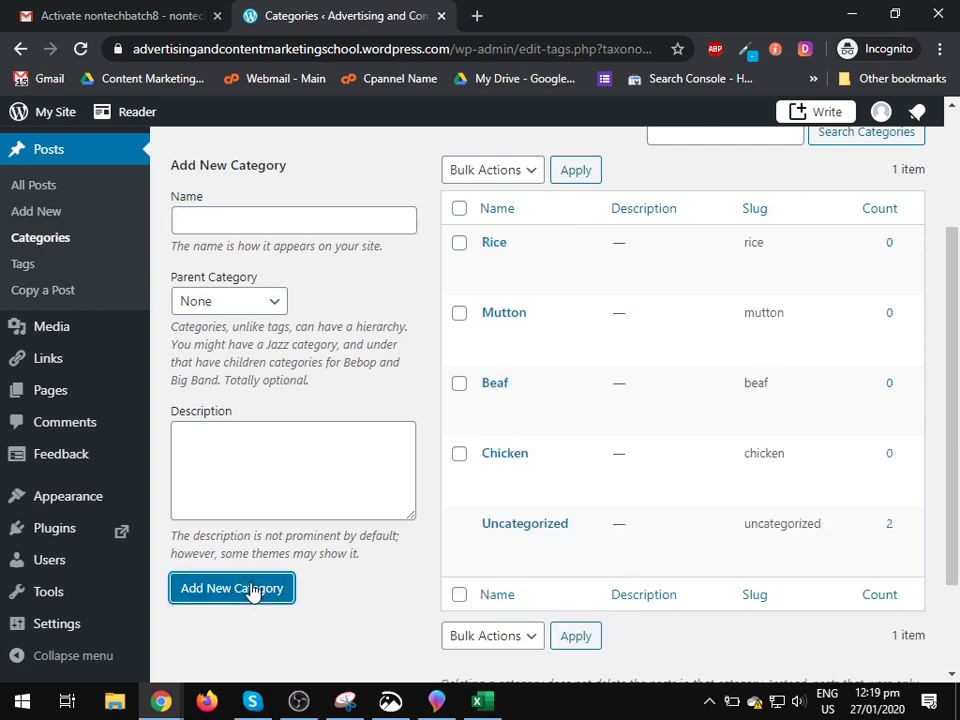
click(251, 222)
text(Chinese)
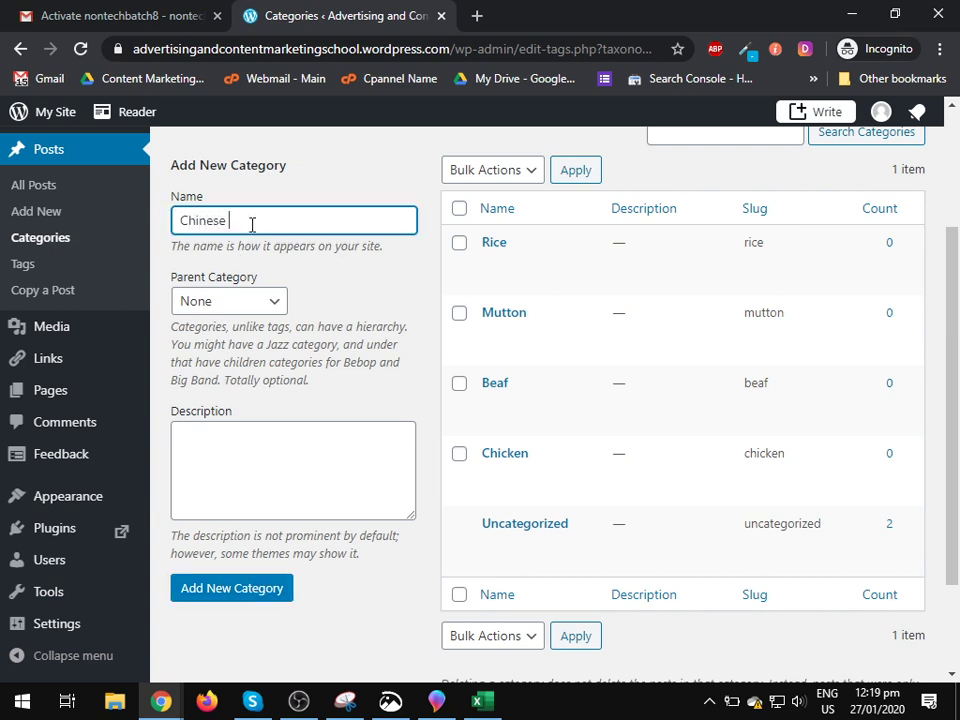
click(238, 589)
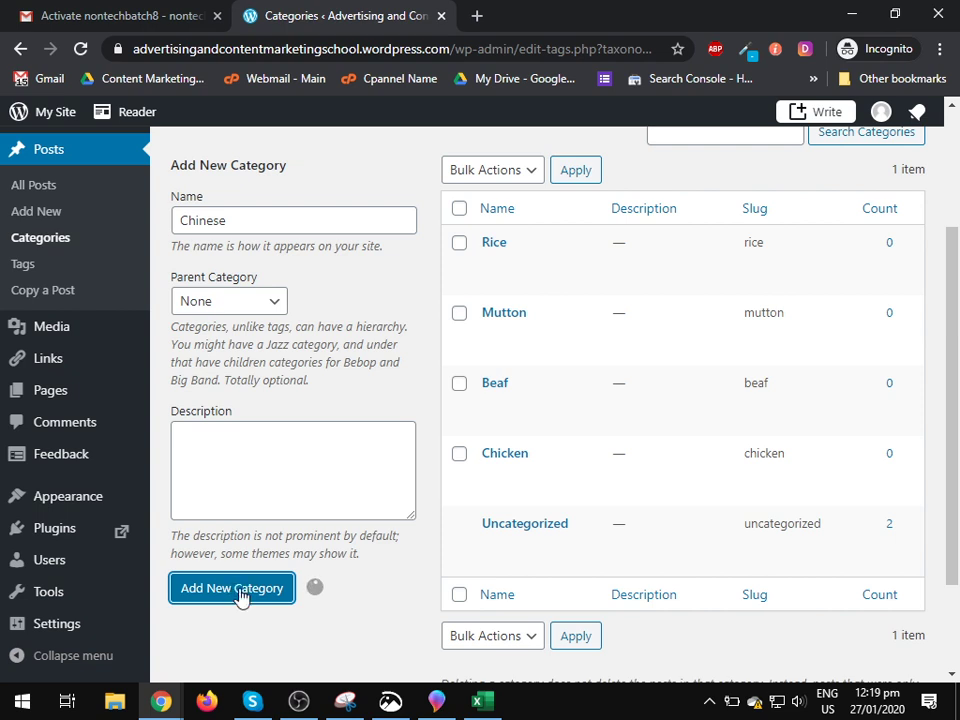
Add a top-level post category named Italian.
click(241, 222)
text(Italian)
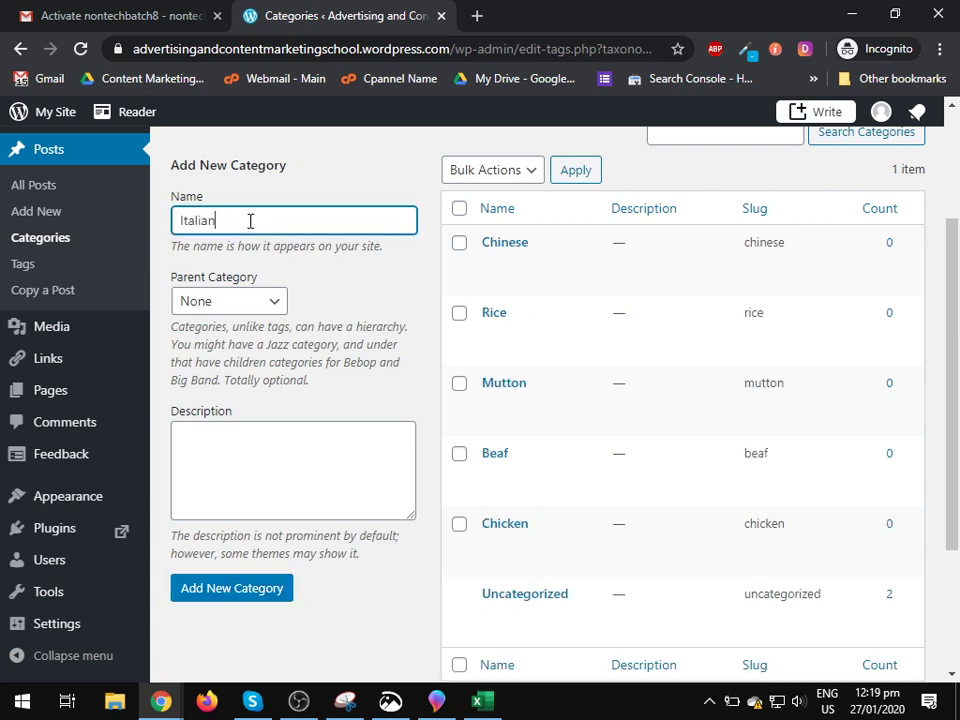
click(213, 598)
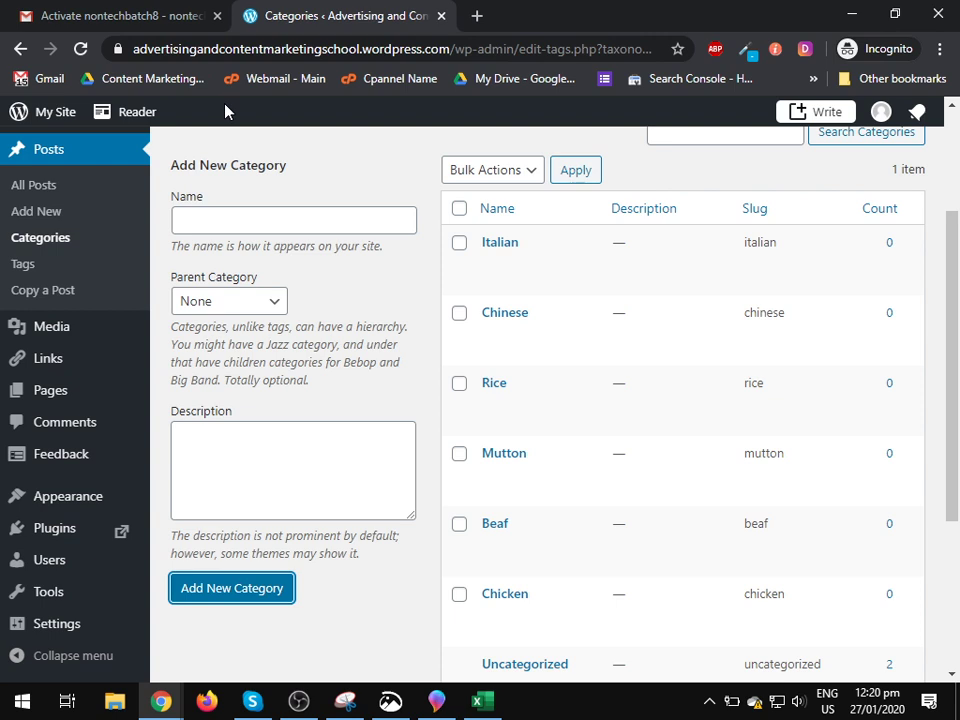
Add a post category named Chicken Pulao with Chicken as its parent category.
click(301, 226)
text(CHicken)
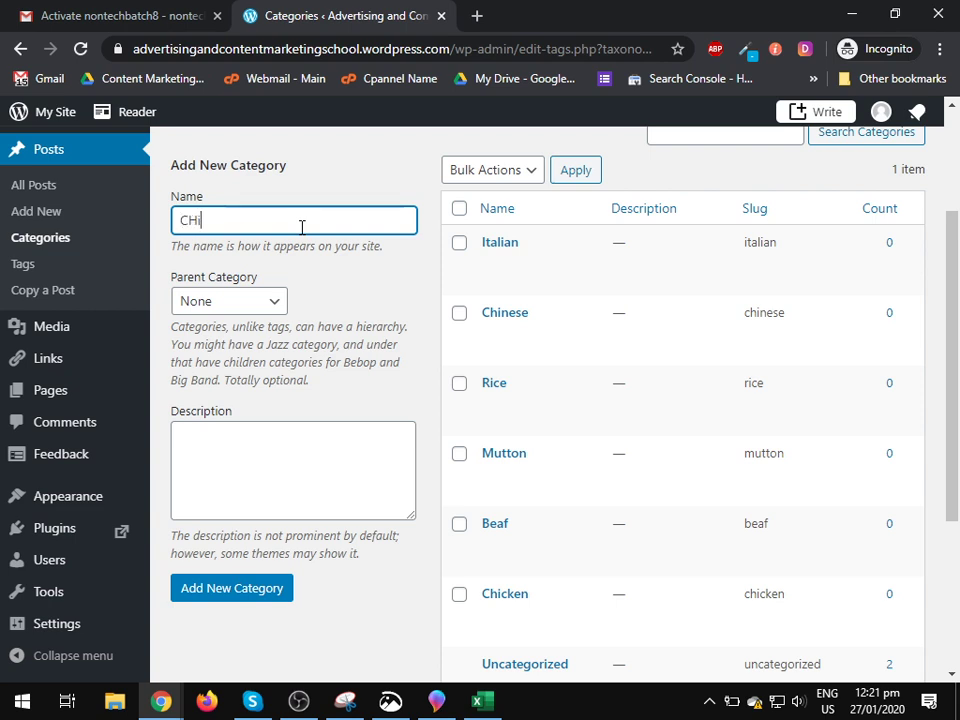
key(BackSpace)
key(BackSpace)
key(BackSpace)
key(BackSpace)
key(BackSpace)
key(BackSpace)
text(hicken Pul)
text(o)
key(BackSpace)
text(ao)
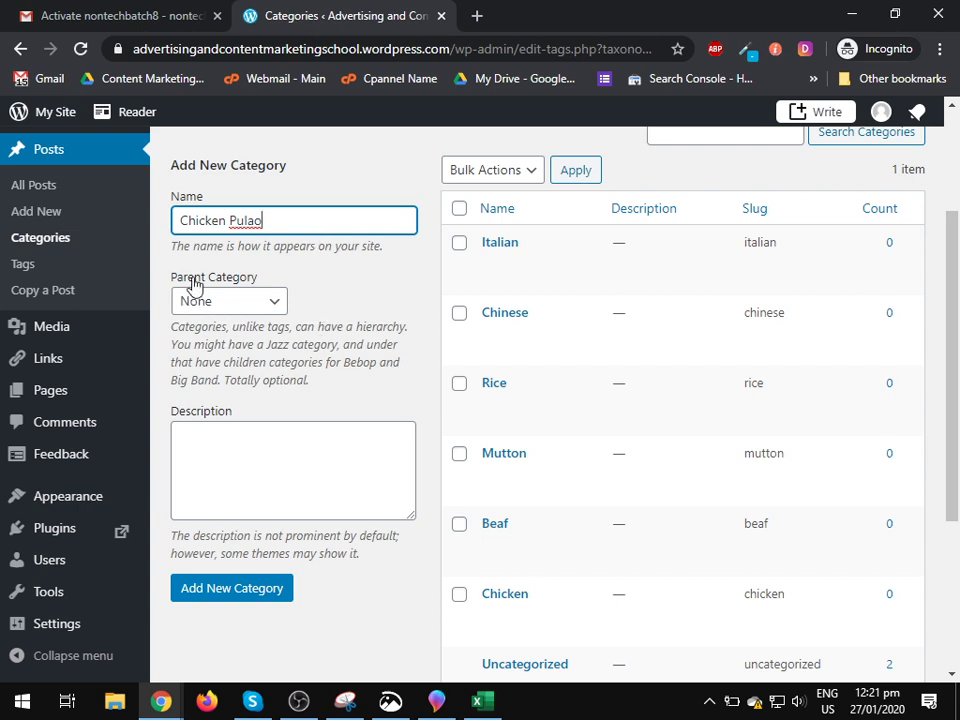
click(260, 311)
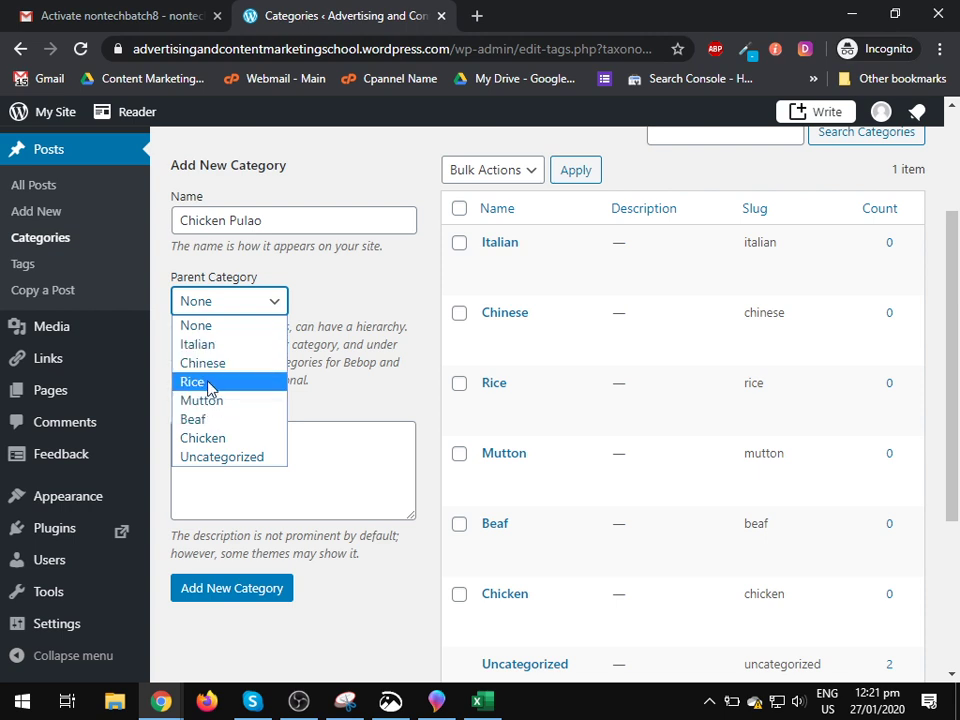
click(214, 447)
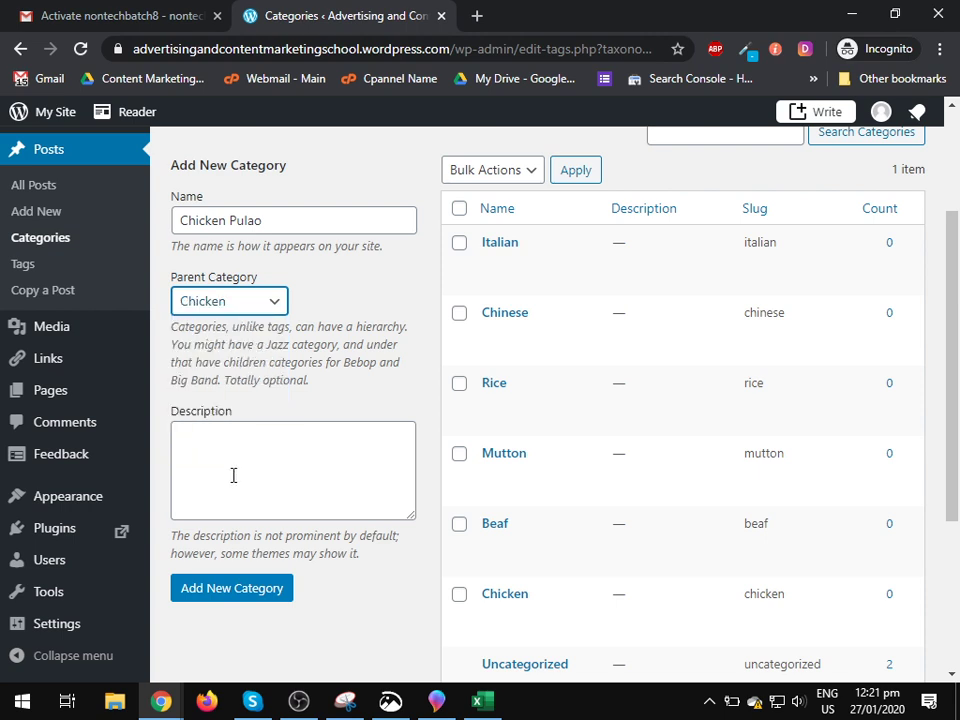
click(232, 598)
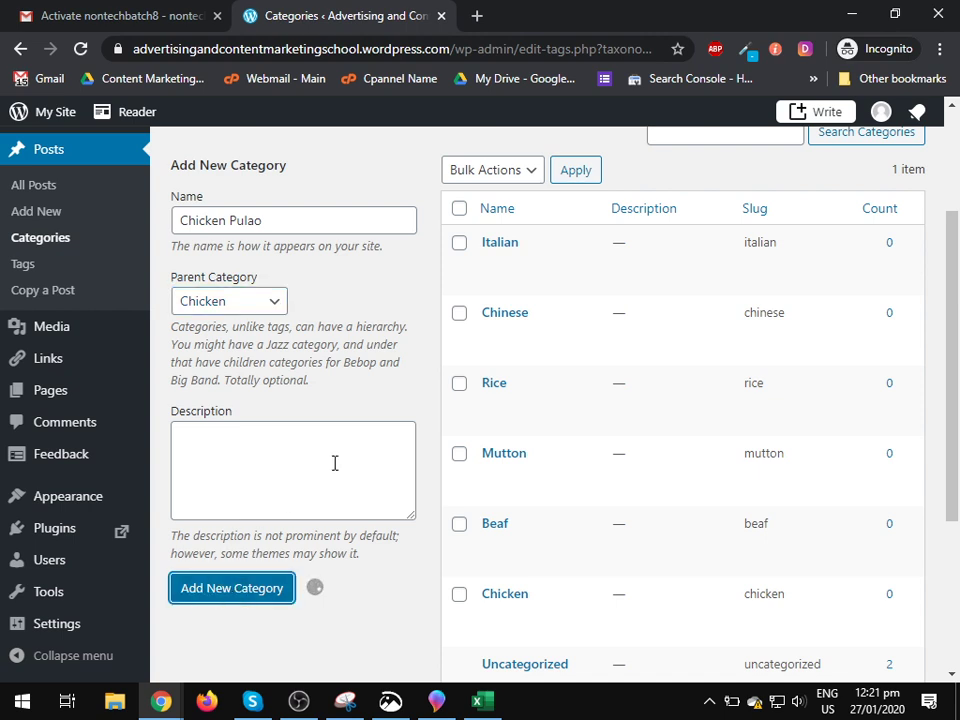
mouse_move(489, 284)
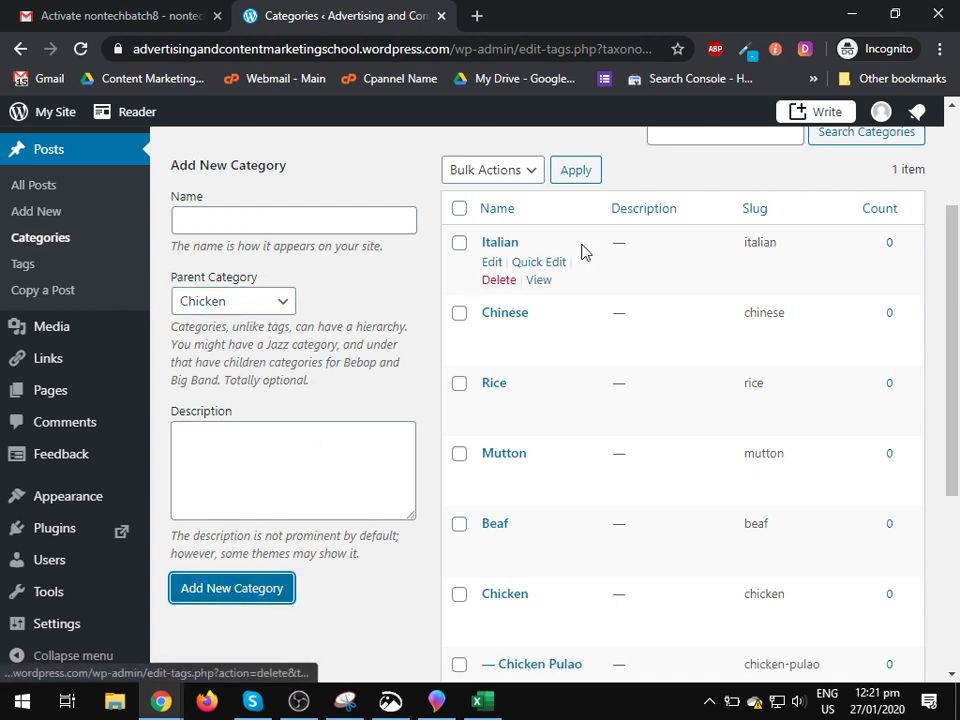
scroll(600, 470, down, 2)
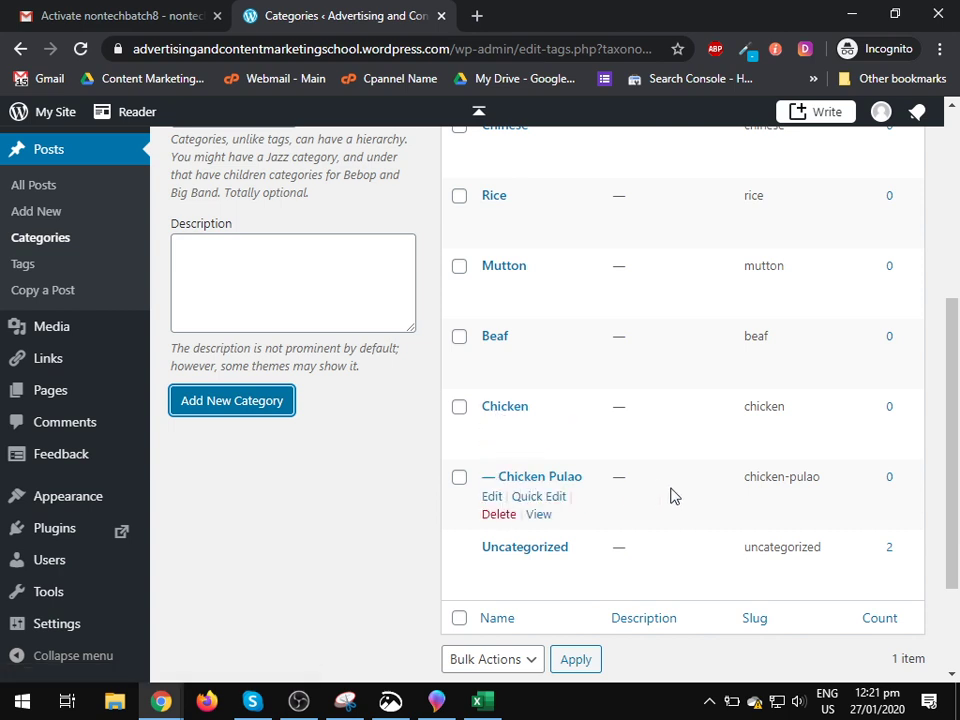
Add a post category named Kabli Pulao with Chicken Pulao as its parent category.
scroll(320, 290, up, 2)
click(311, 222)
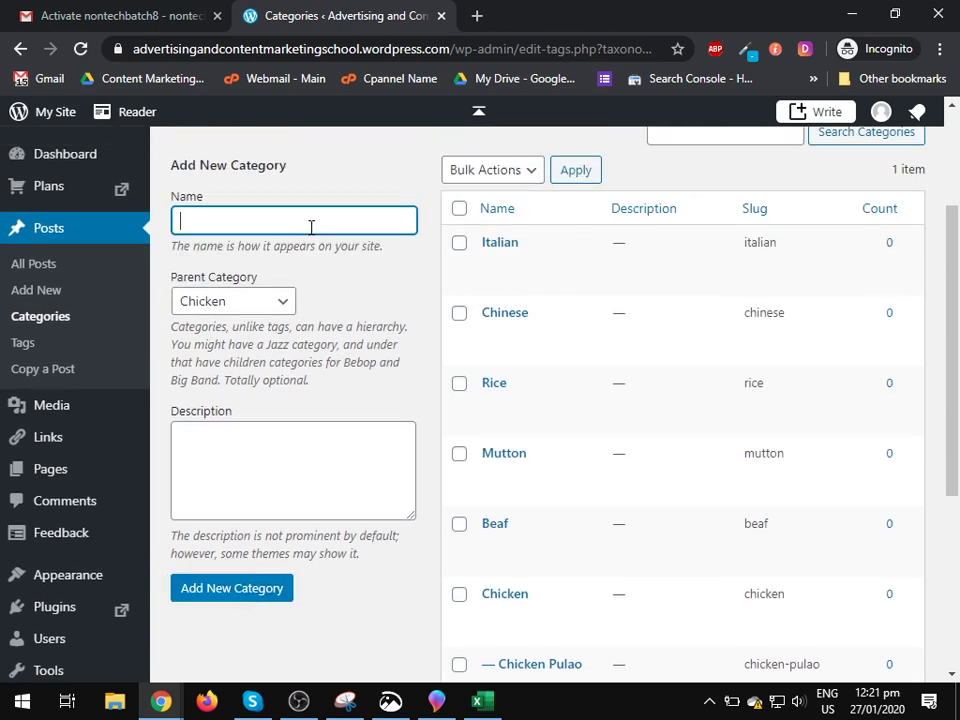
text(Kabl)
text(i Pua)
text(lo)
key(BackSpace)
key(BackSpace)
key(BackSpace)
key(BackSpace)
text(ualo)
key(BackSpace)
key(BackSpace)
key(BackSpace)
text(lao)
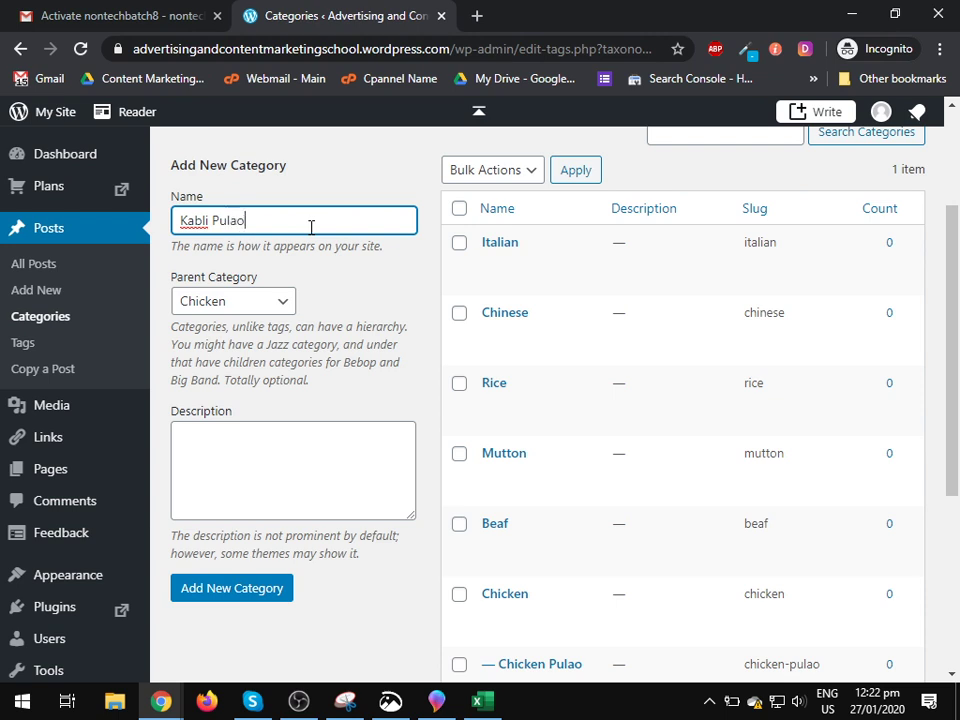
click(270, 302)
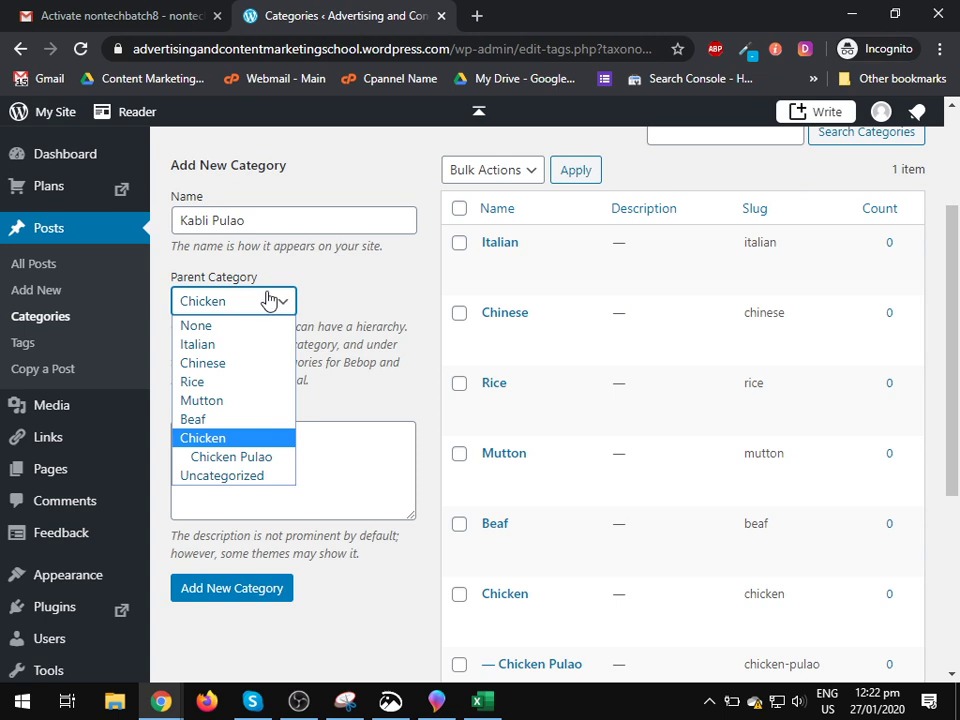
click(247, 463)
click(236, 594)
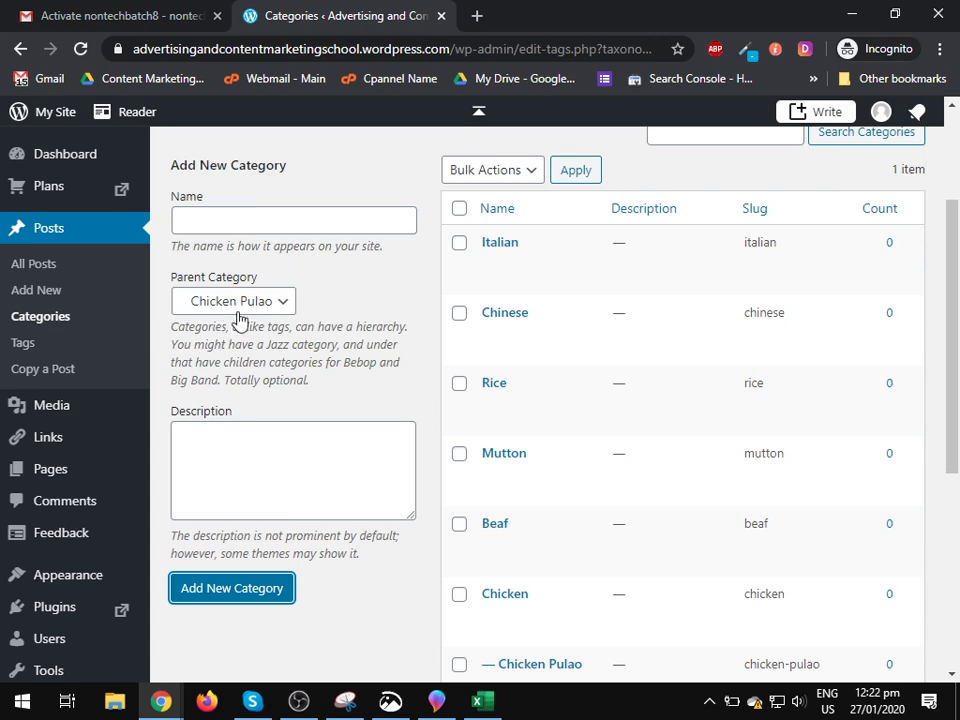
scroll(570, 394, down, 4)
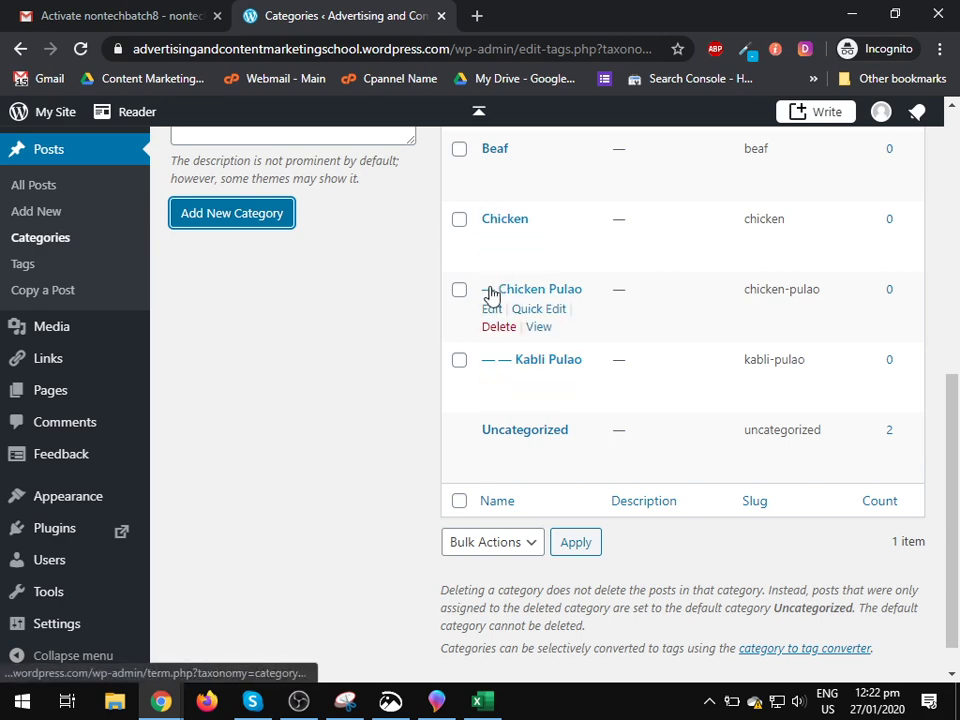
scroll(197, 381, up, 2)
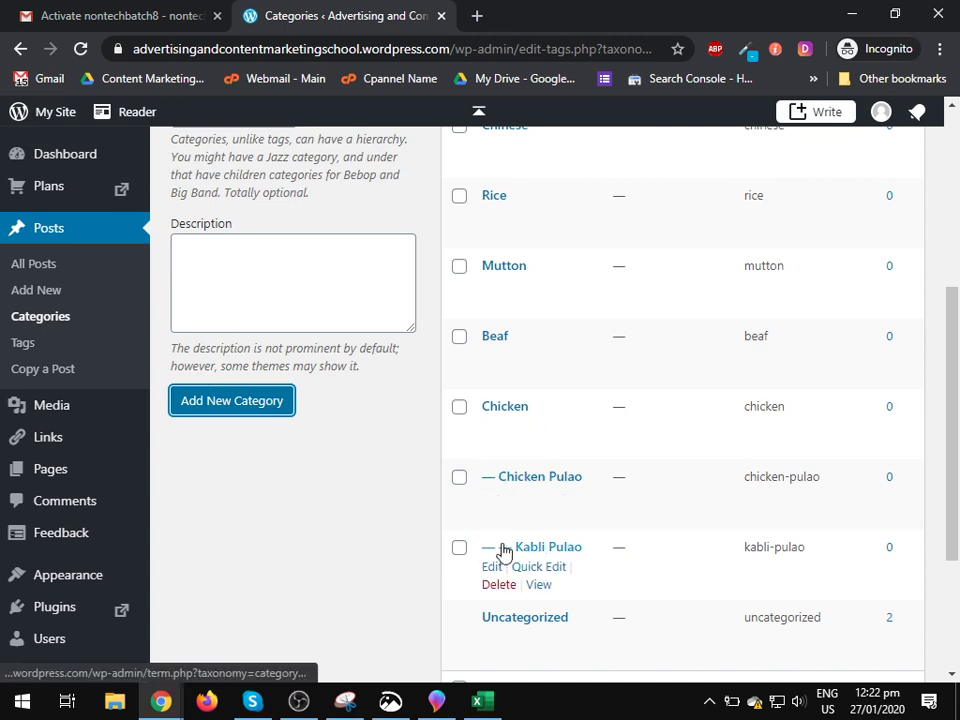
Add a post category named Afghani Pulao with Kabli Pulao as its parent category.
scroll(285, 300, up, 2)
click(276, 232)
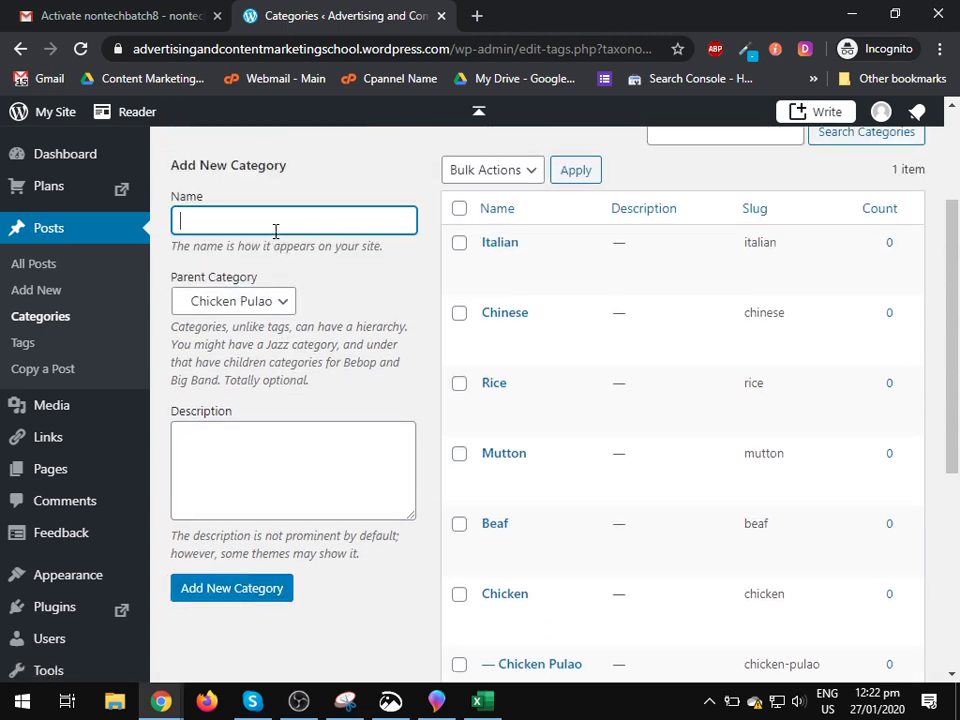
text(Afghani Pulai)
key(BackSpace)
text(o)
click(268, 305)
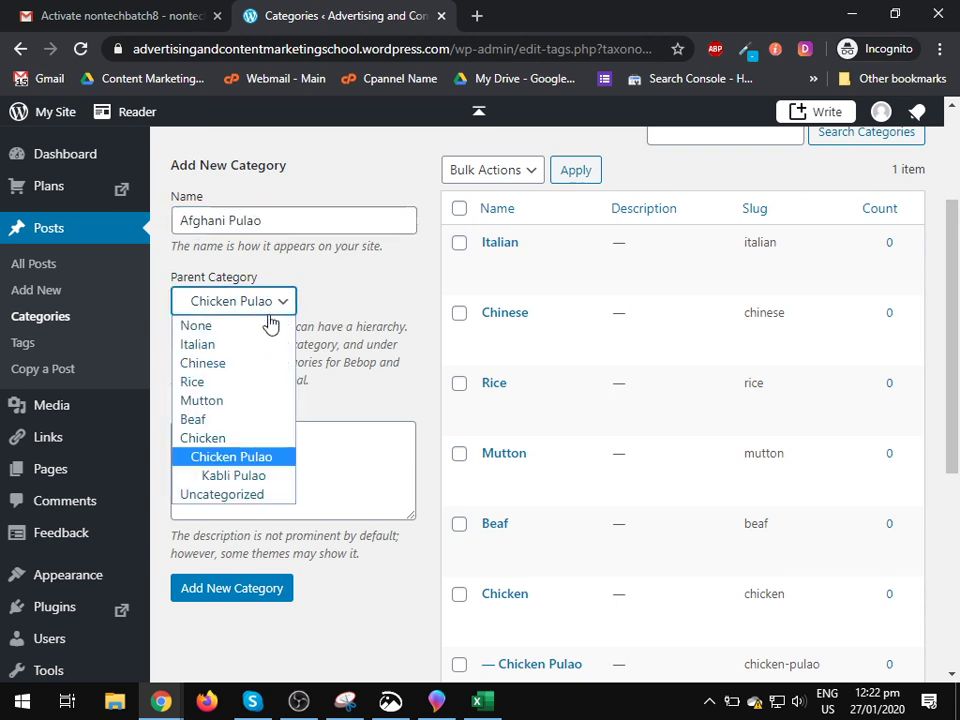
click(247, 477)
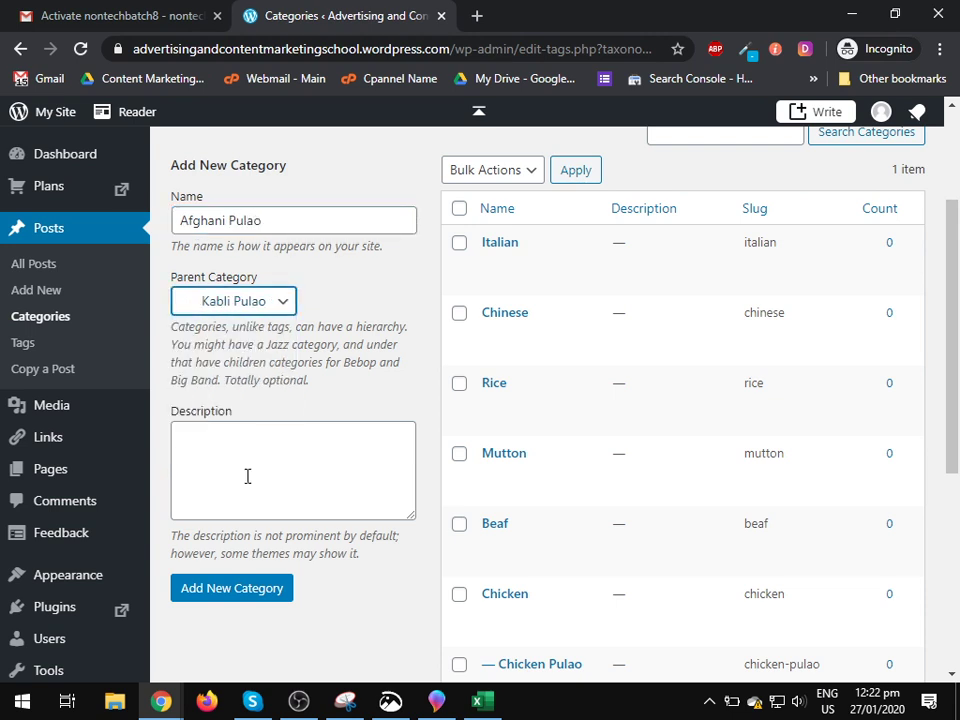
scroll(298, 422, down, 1)
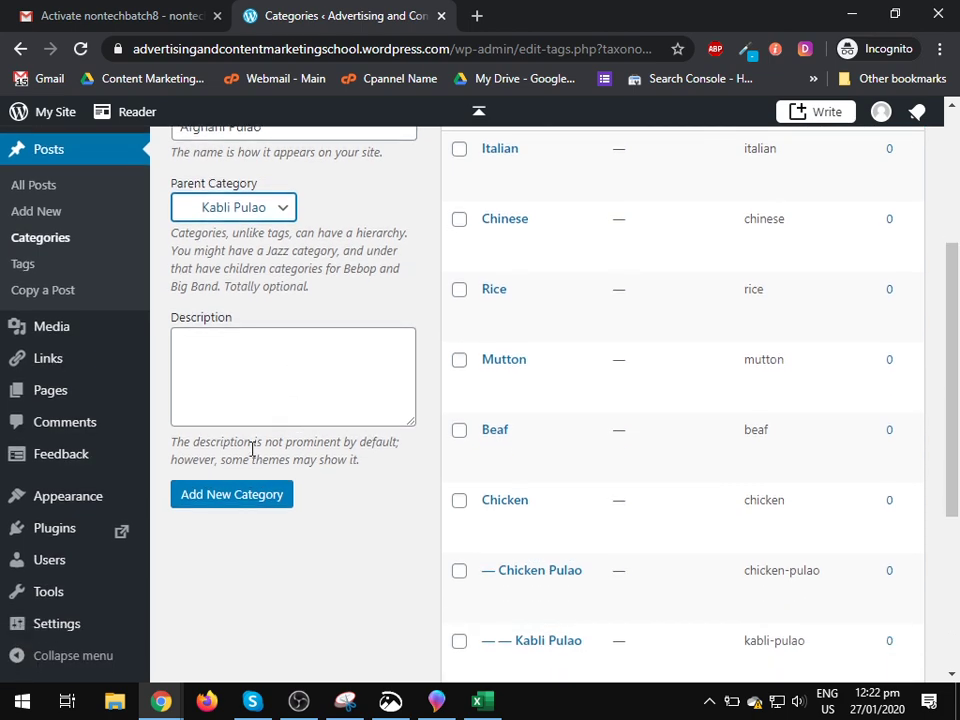
click(250, 498)
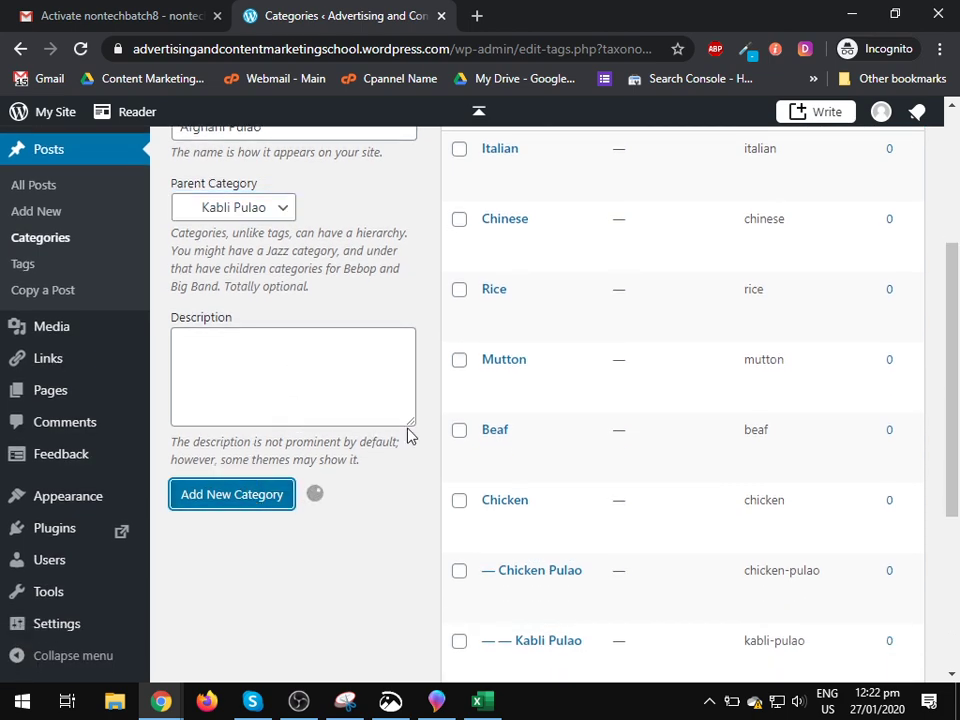
scroll(407, 437, down, 2)
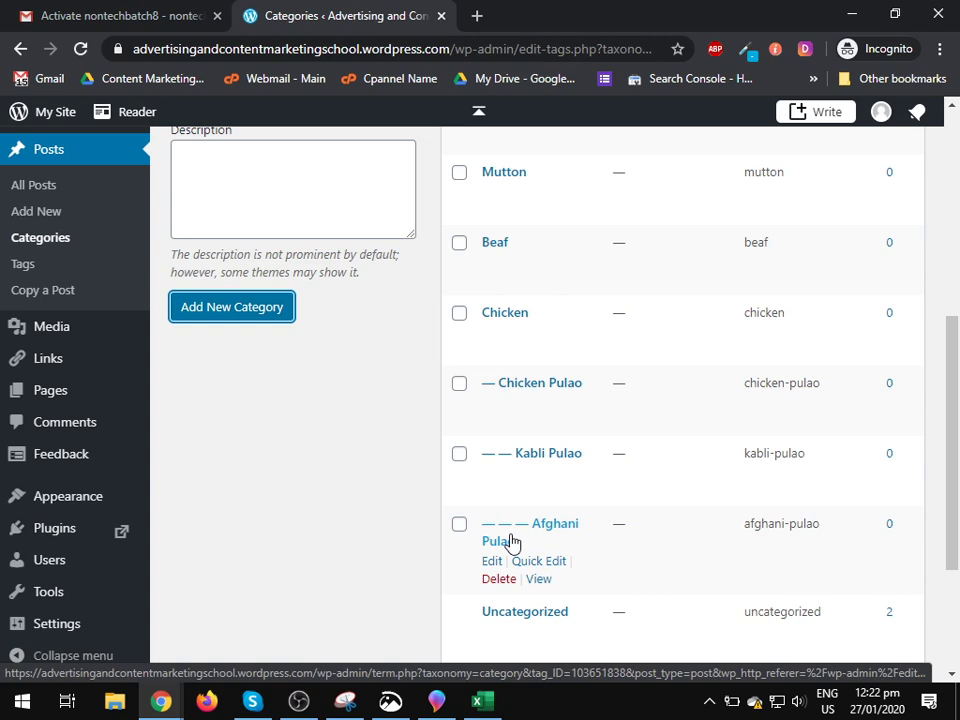
Add a post category named Chicken Manchurian with Rice as its parent category.
scroll(563, 484, up, 3)
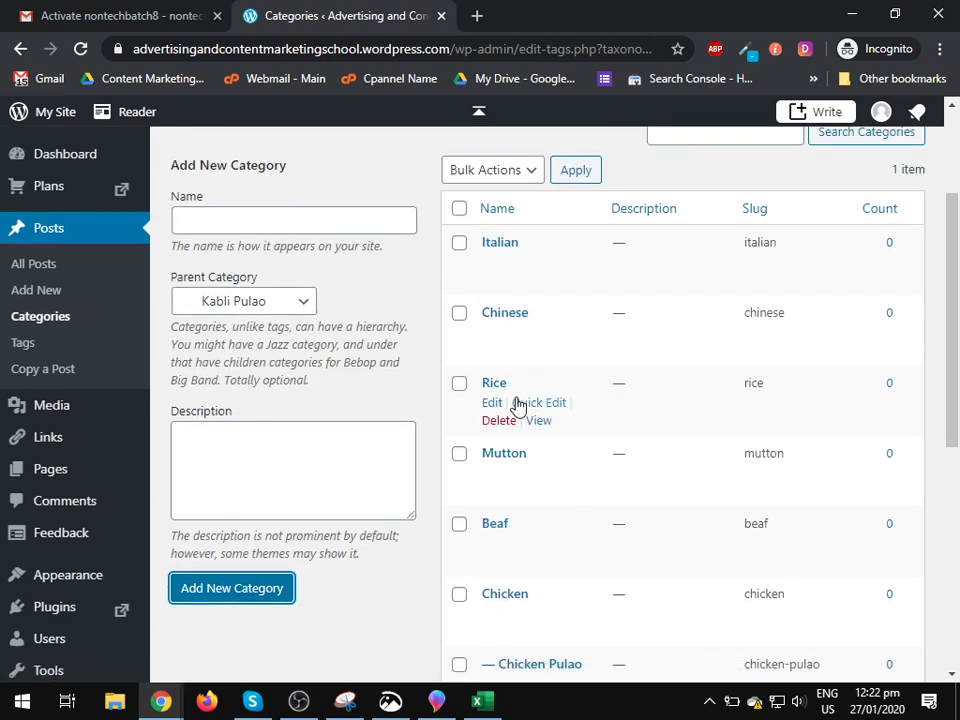
click(268, 217)
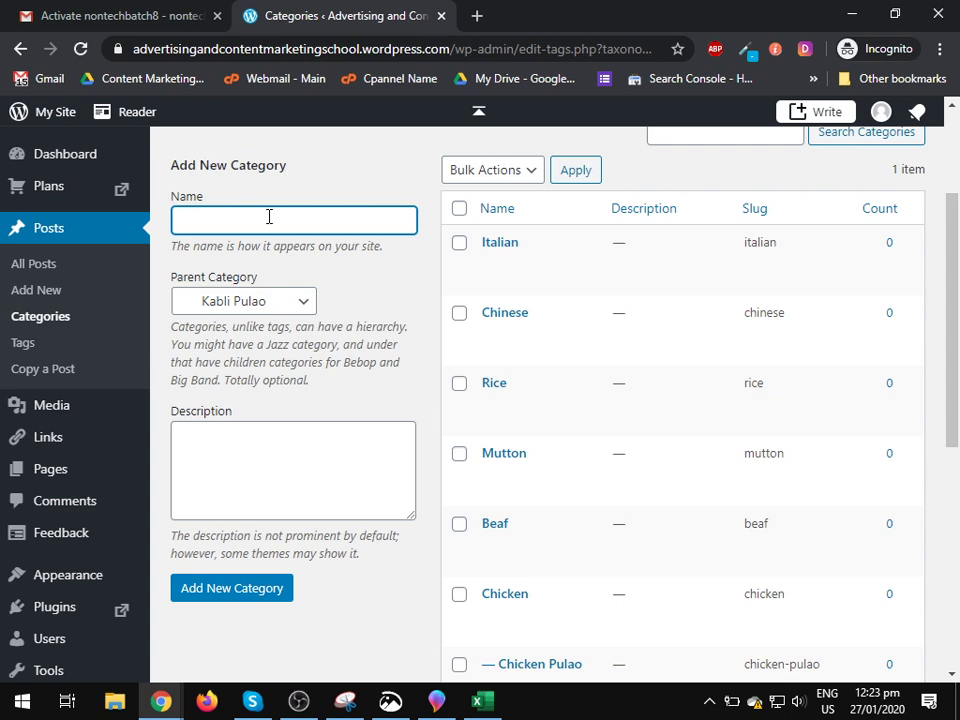
text(Chicken Manchurian)
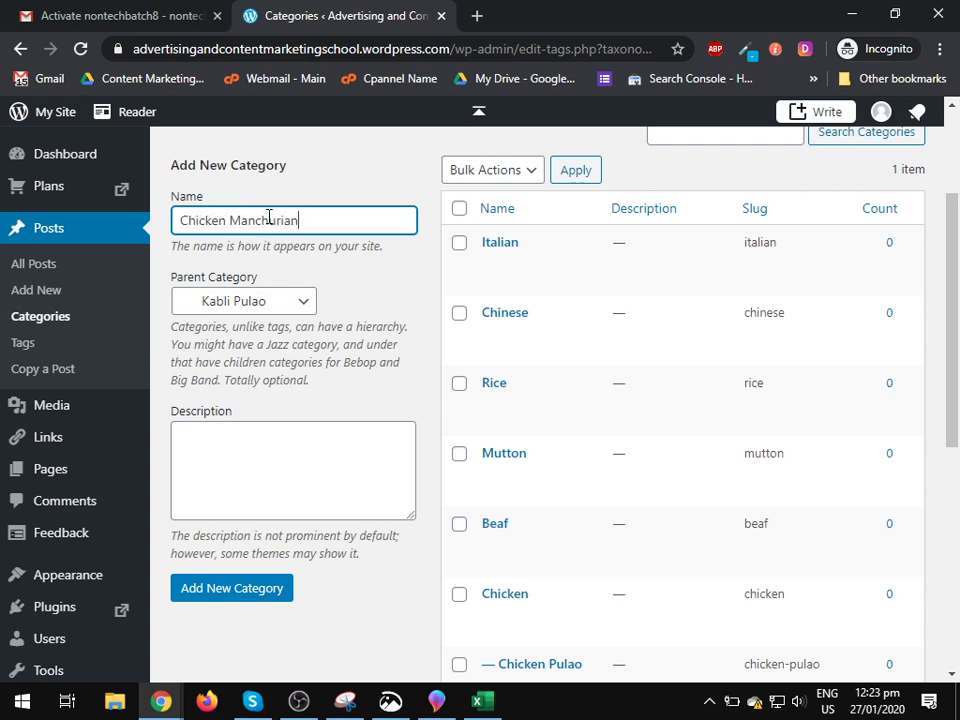
click(292, 308)
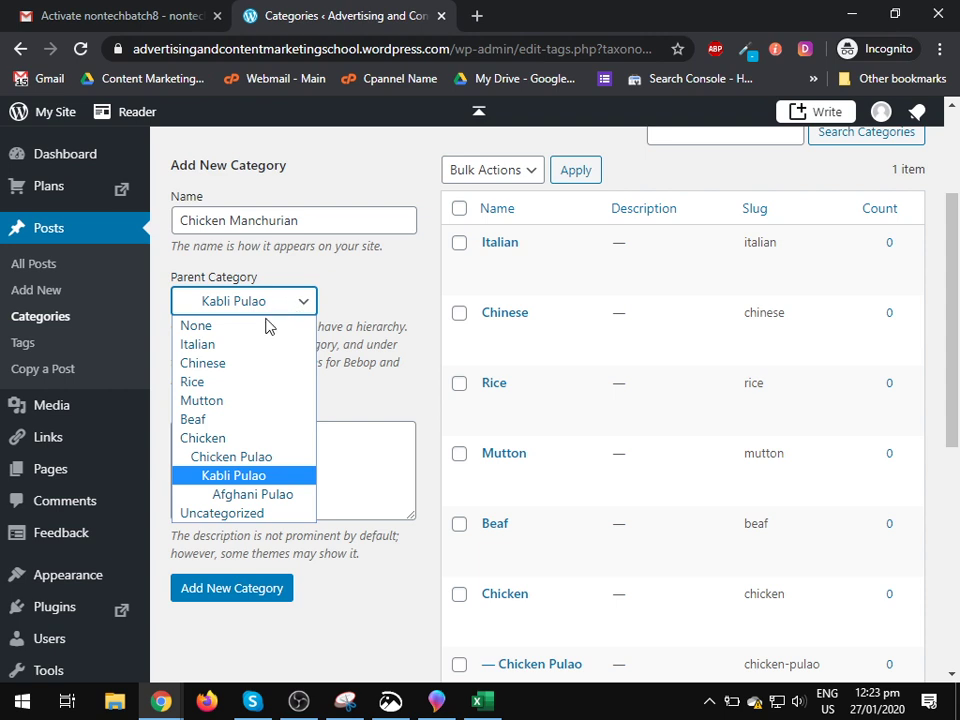
click(249, 381)
click(246, 592)
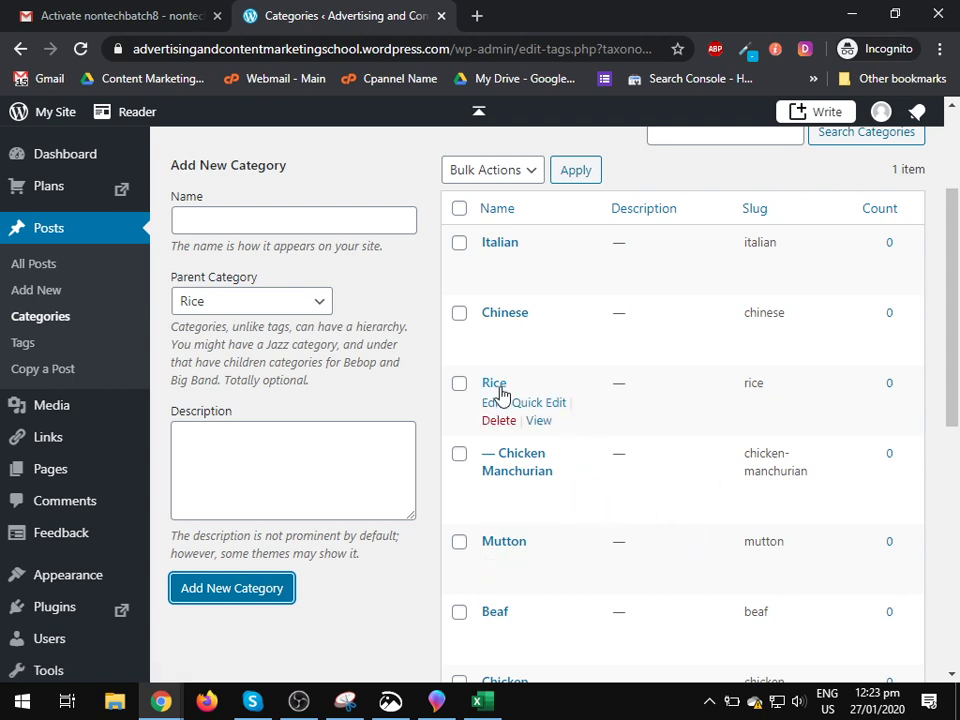
scroll(557, 402, down, 1)
View the edit page of the Chicken Manchurian category and return to the category list without changing anything.
mouse_move(503, 339)
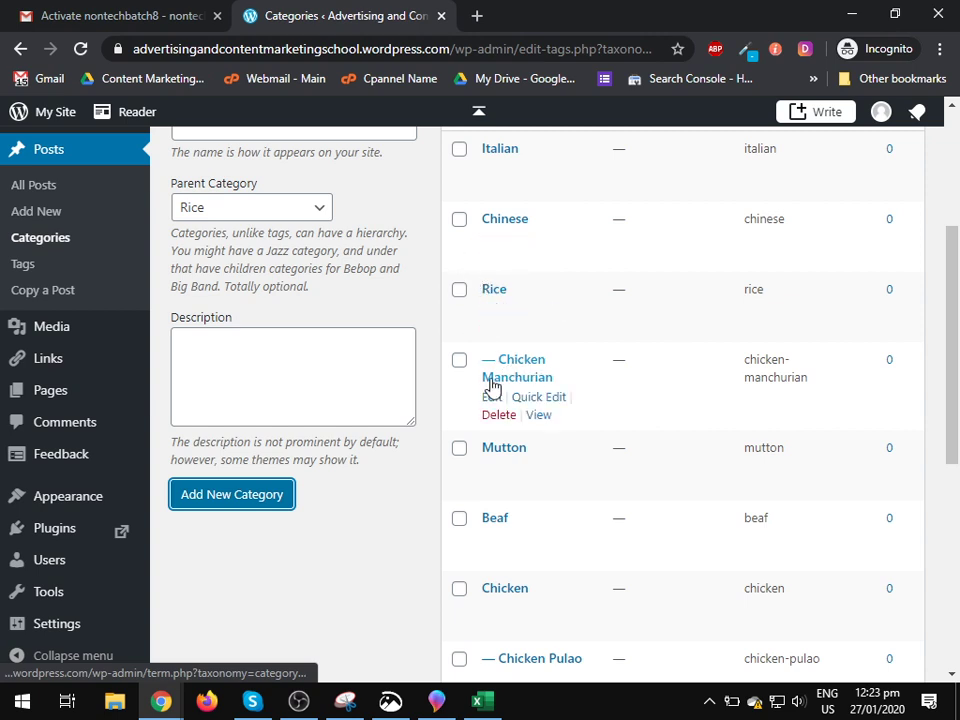
click(493, 399)
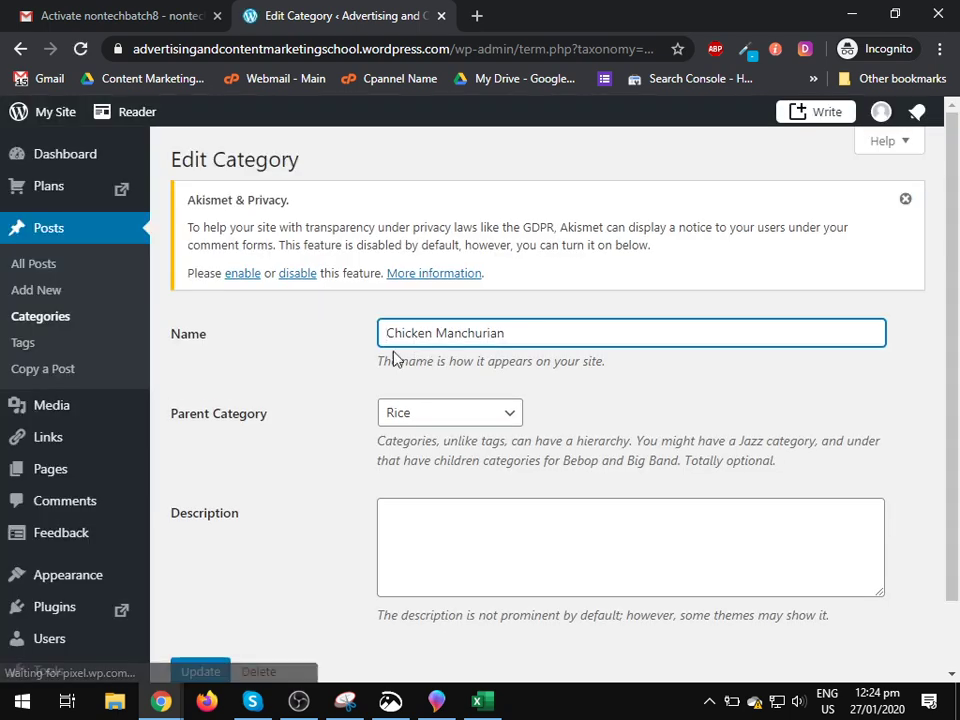
scroll(385, 340, down, 1)
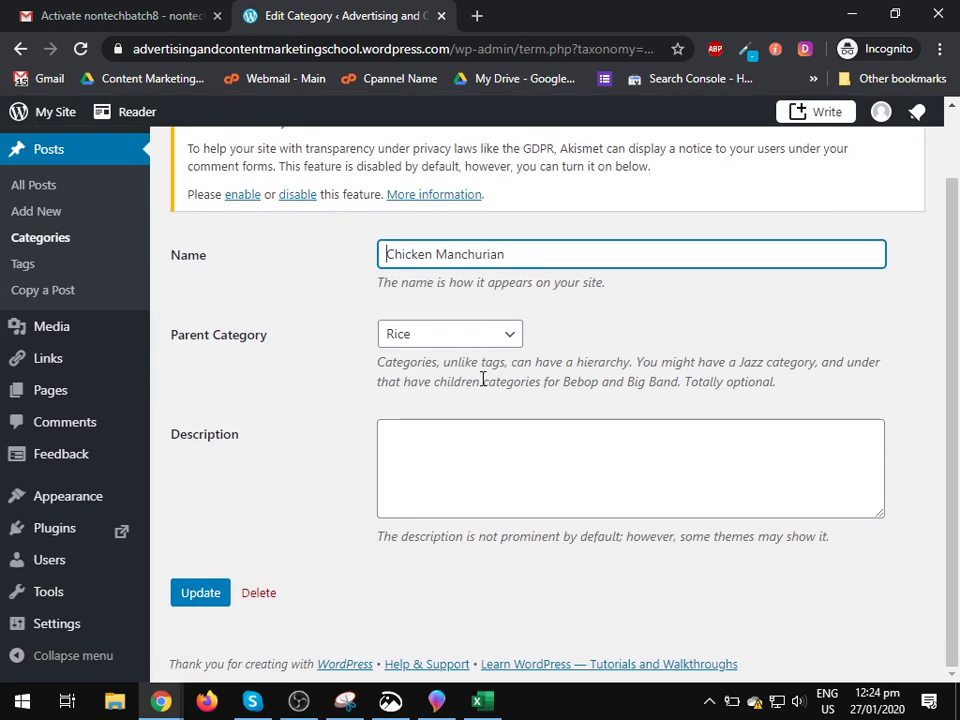
click(20, 48)
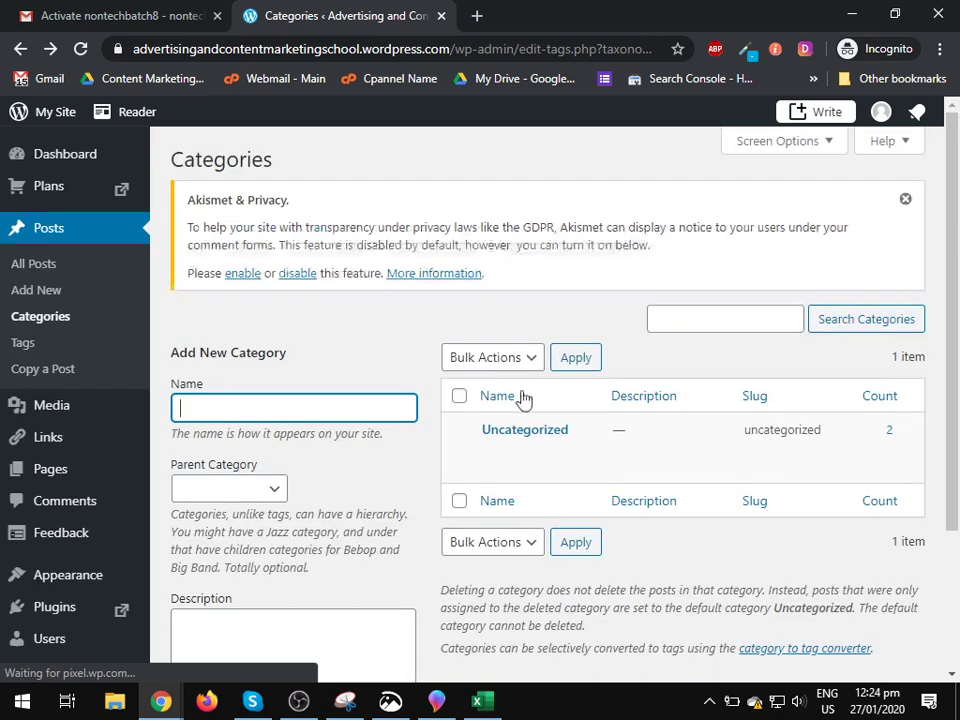
Reload the Categories page and review the full hierarchy of parent and child categories.
scroll(536, 411, down, 3)
scroll(364, 375, up, 2)
click(80, 48)
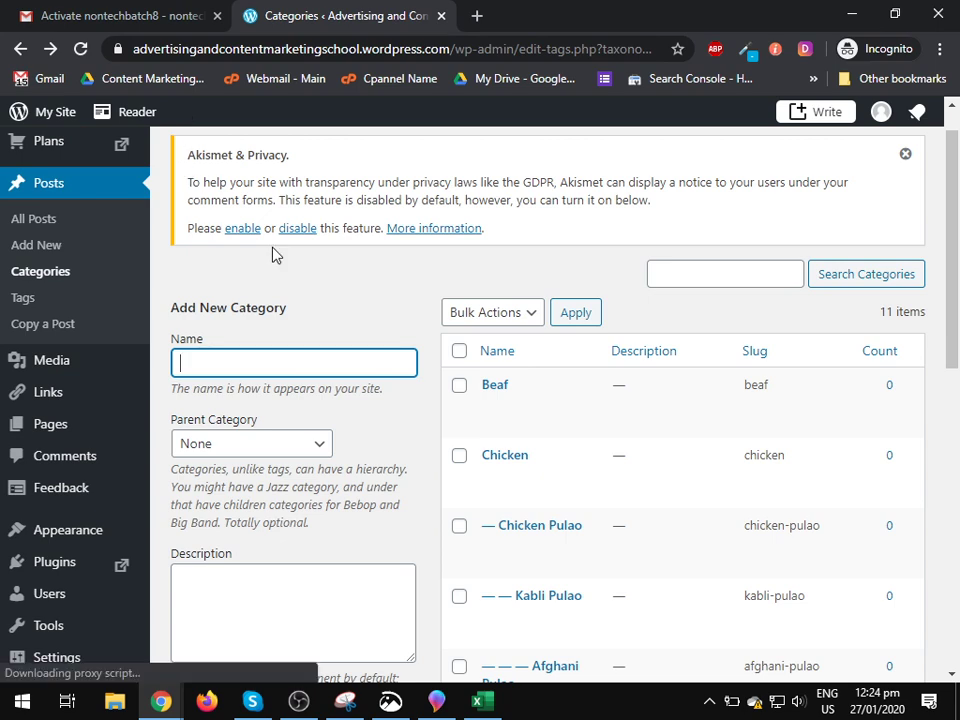
scroll(400, 270, down, 2)
scroll(548, 330, down, 4)
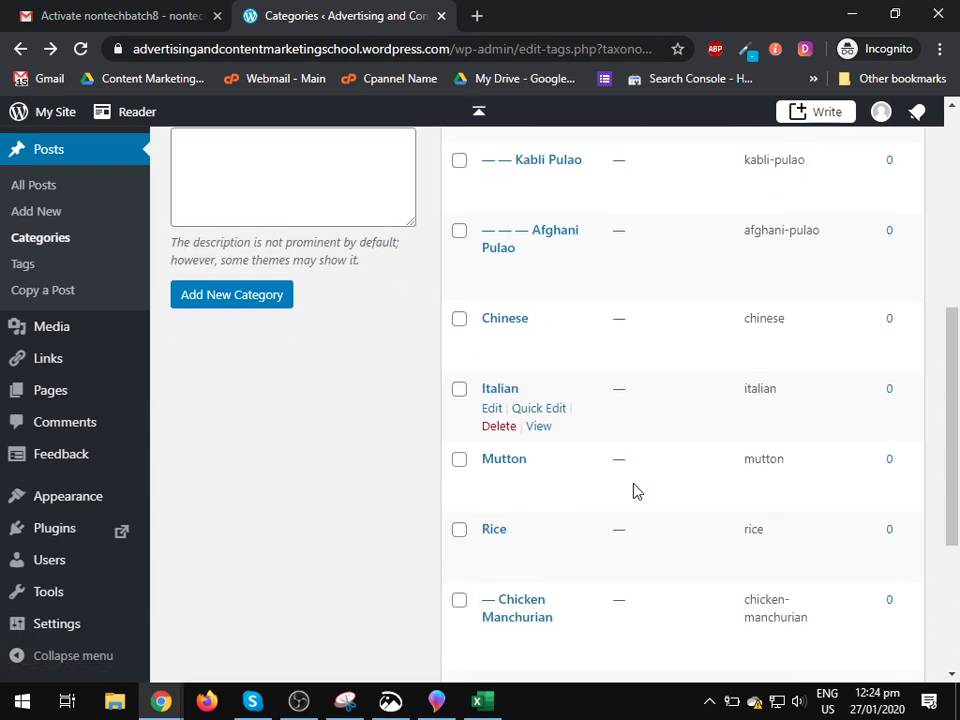
scroll(515, 577, down, 1)
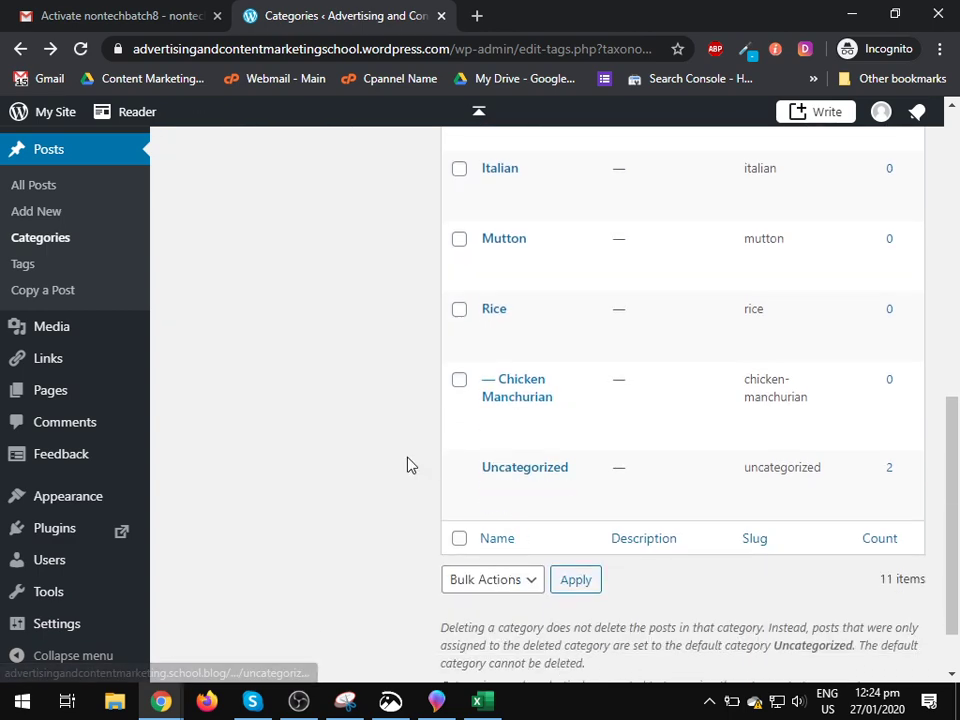
Add a post category named Mutton Pulao with Mutton as its parent category.
scroll(407, 463, up, 3)
scroll(407, 463, up, 3)
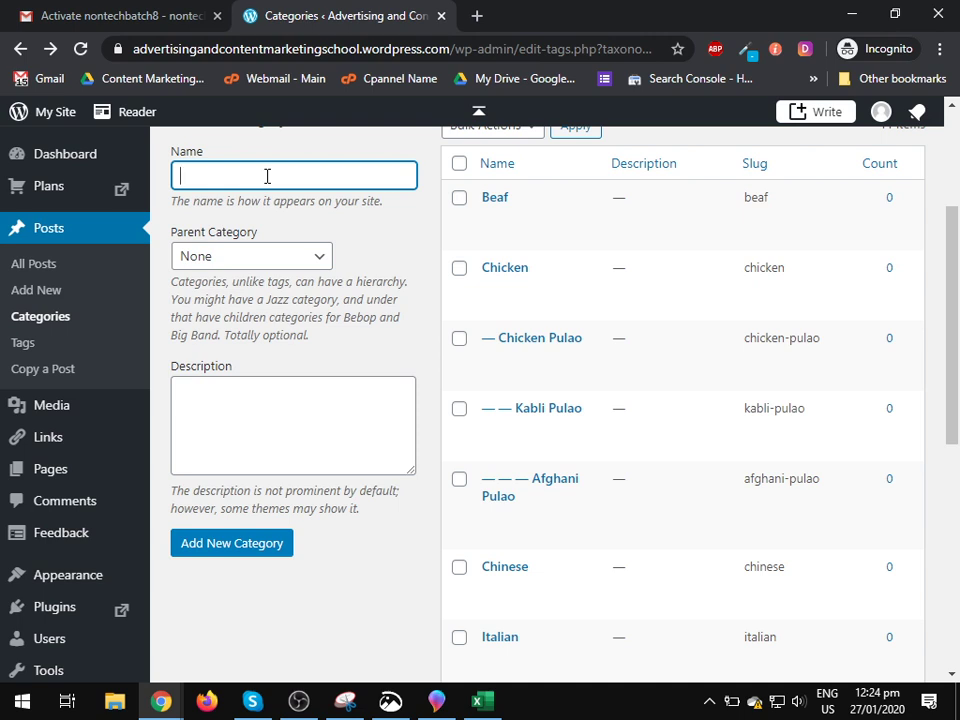
text(Mutton Pulao)
click(282, 265)
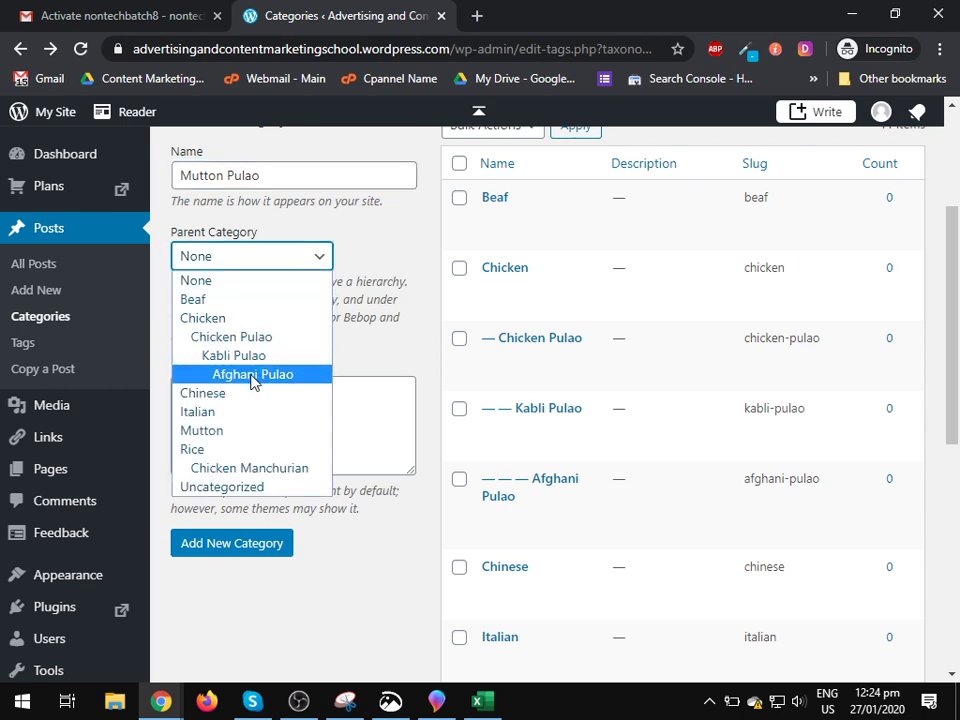
click(228, 432)
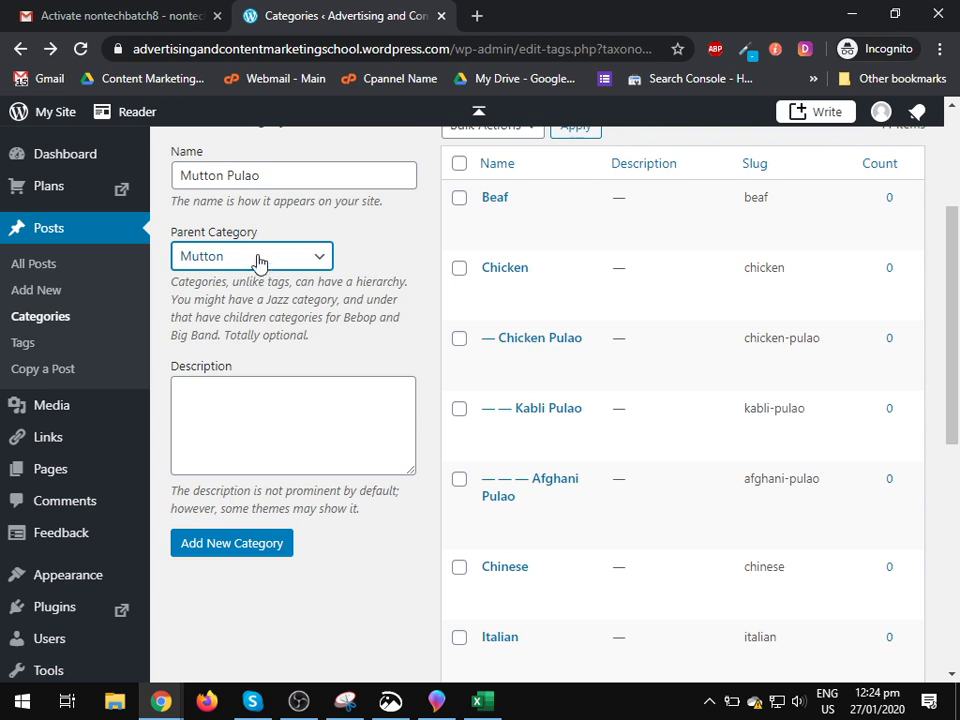
click(244, 548)
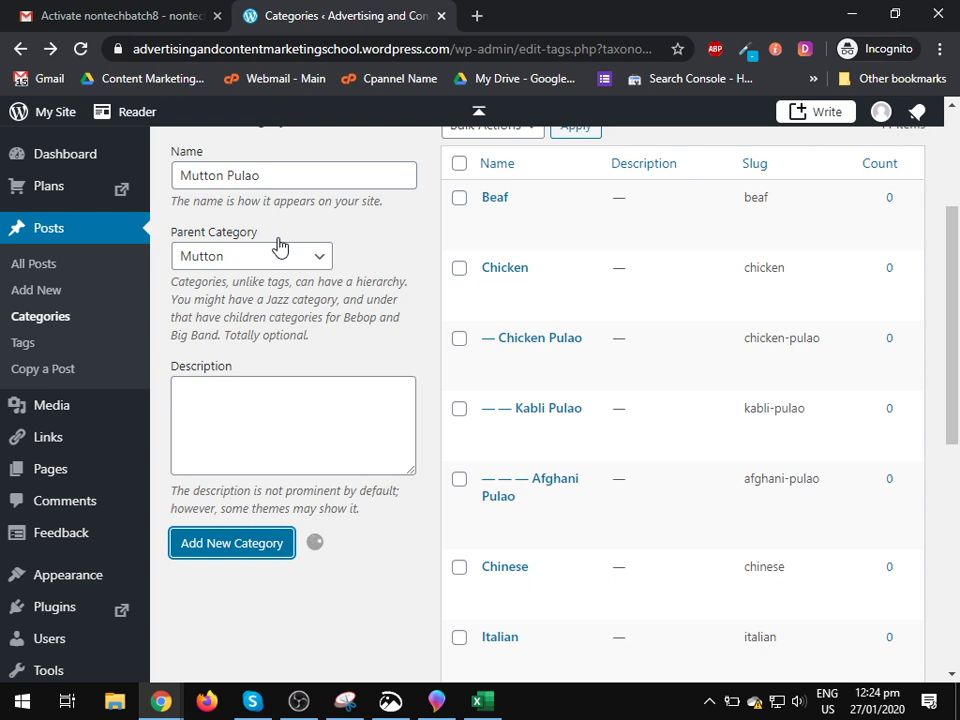
Add a post category named Mutton Kabli Pulao with Mutton Pulao as its parent category.
click(285, 176)
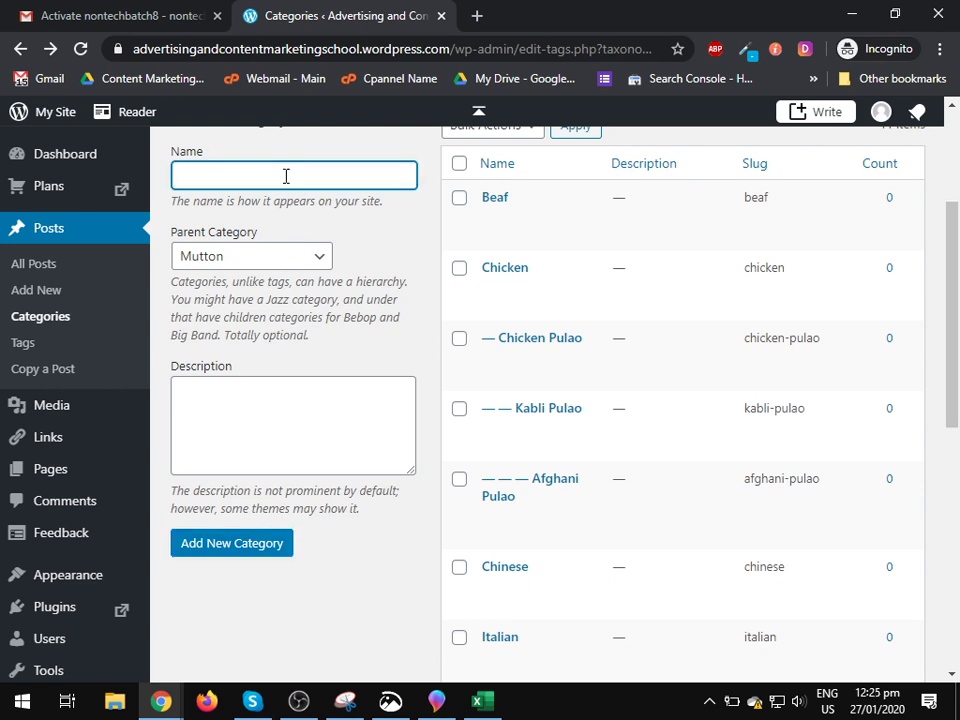
text(Mutton Kabli Pulao)
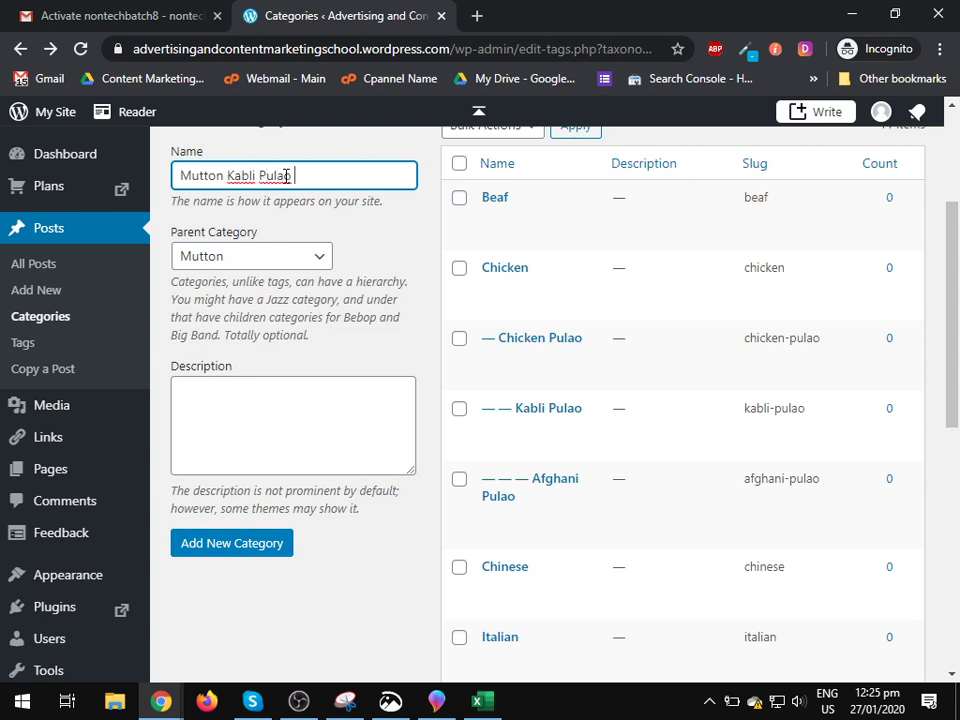
click(279, 264)
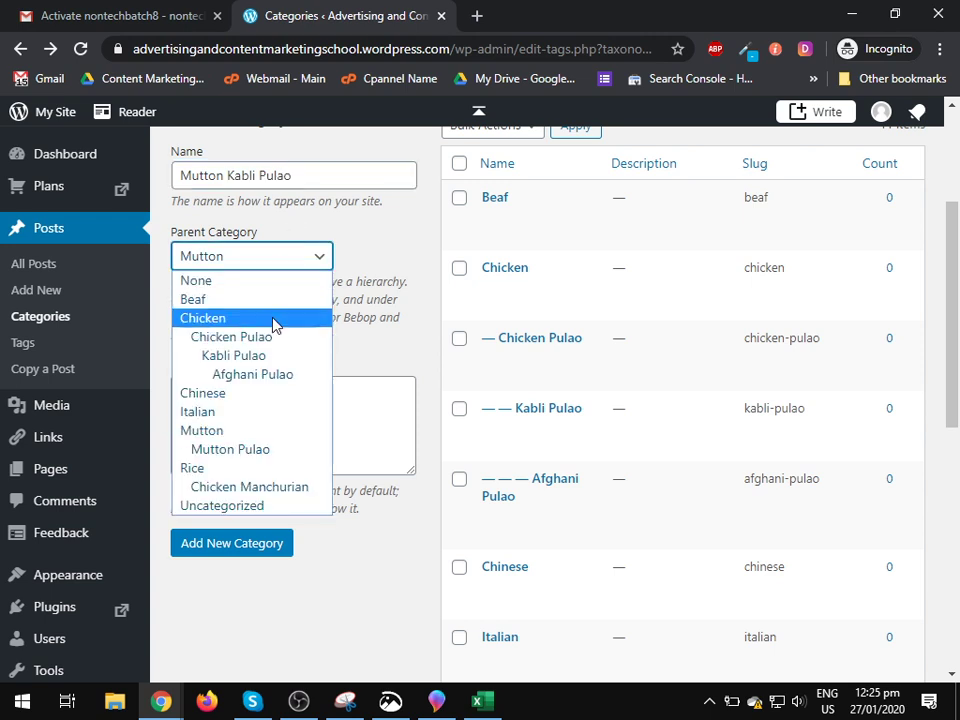
click(263, 450)
click(234, 547)
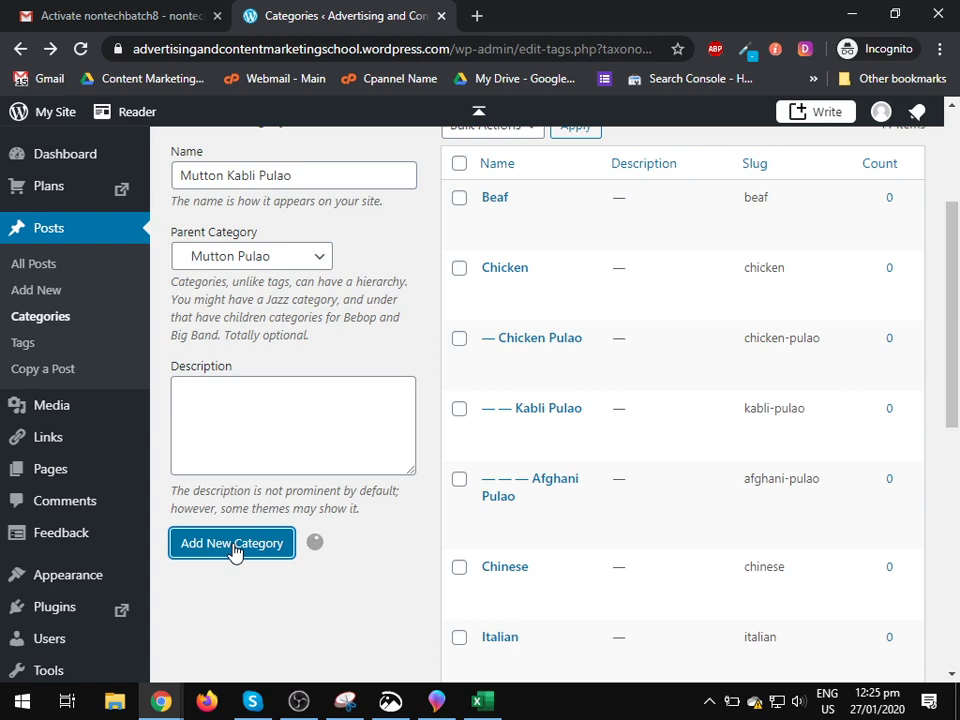
scroll(645, 452, down, 2)
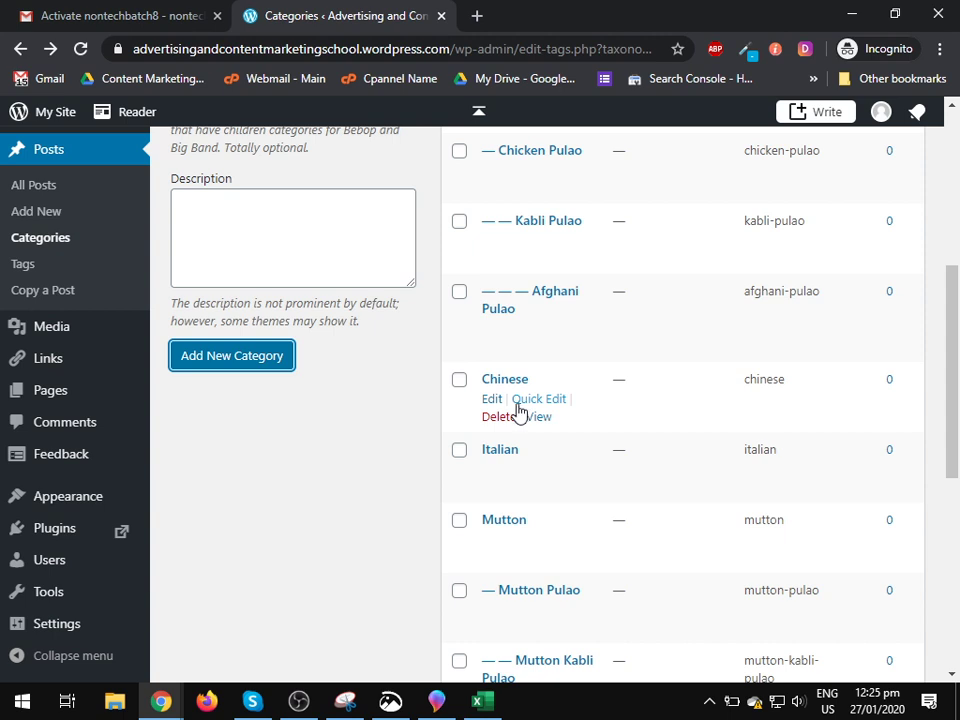
scroll(272, 310, up, 2)
Add a post category named Chicken Cun Chun Shashlik with Chinese as its parent category.
click(276, 180)
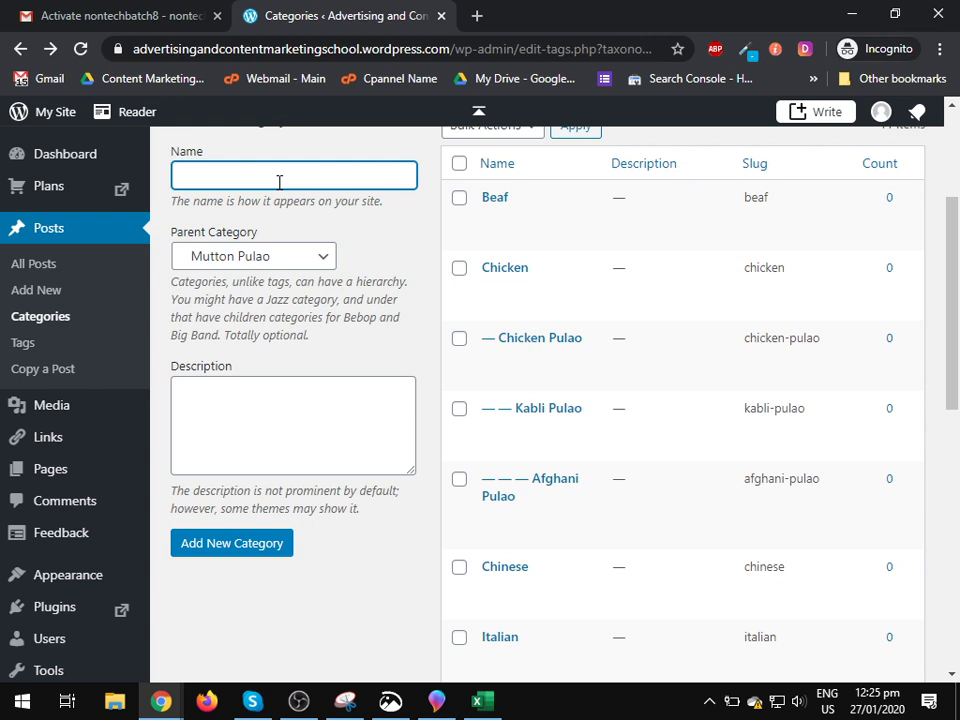
text(Chicken Cun Chun)
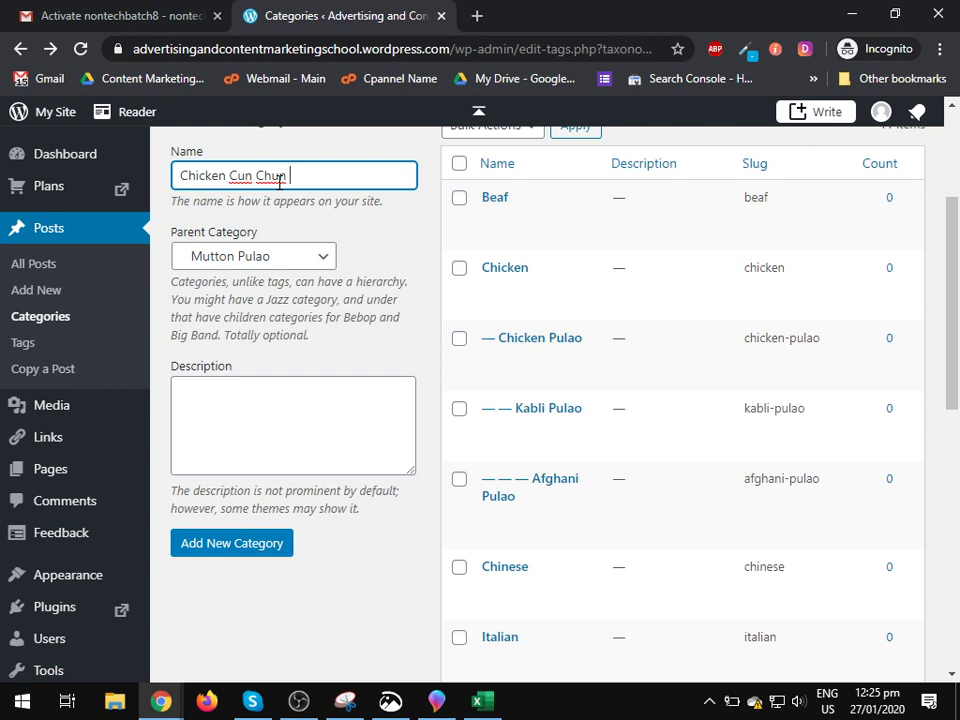
text( Shashlik)
click(287, 262)
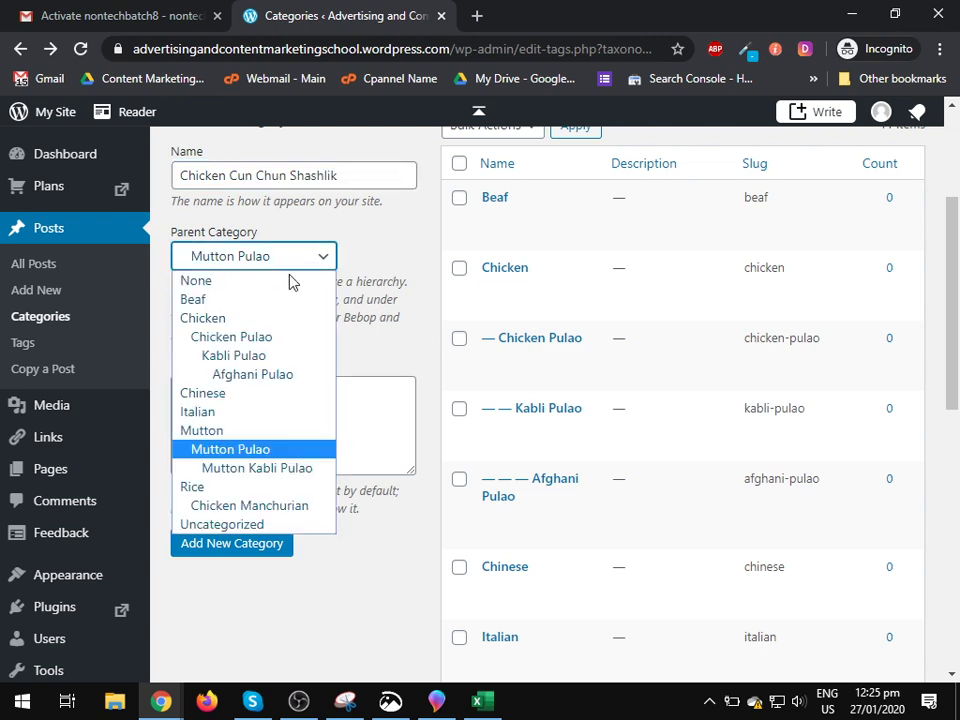
click(286, 395)
click(239, 545)
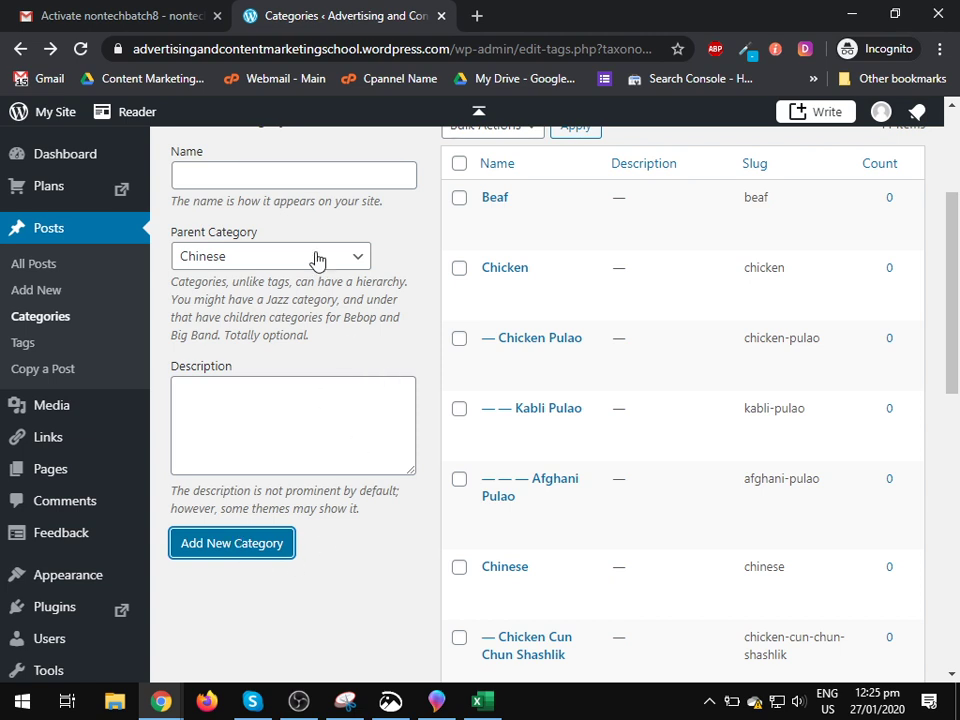
Add a post category named Chicken Ginger under the Chinese parent category.
click(307, 180)
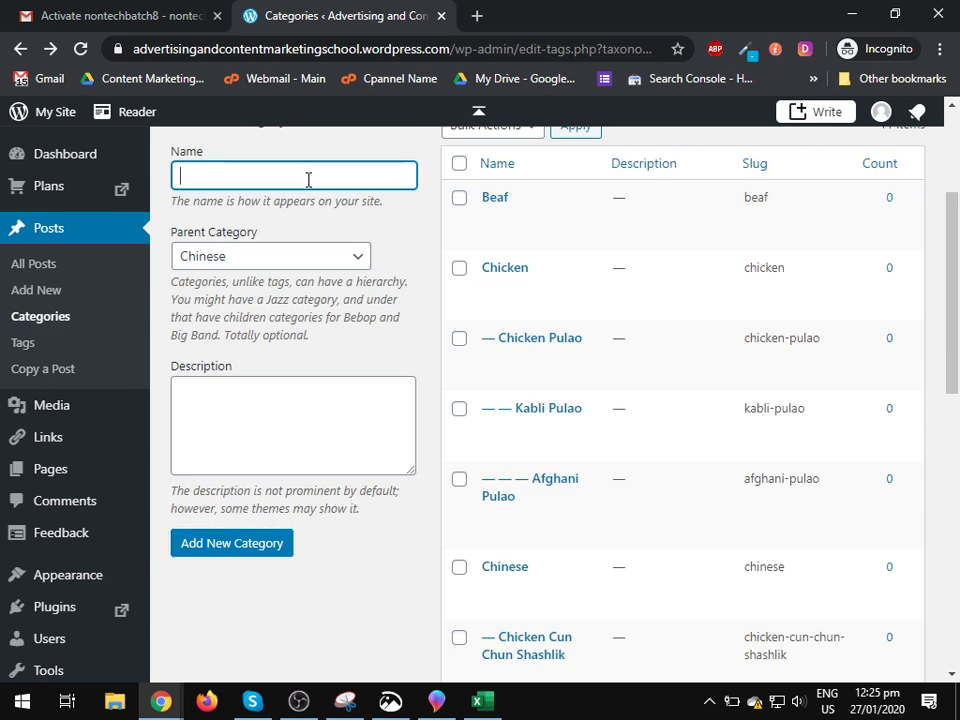
text(Chicken)
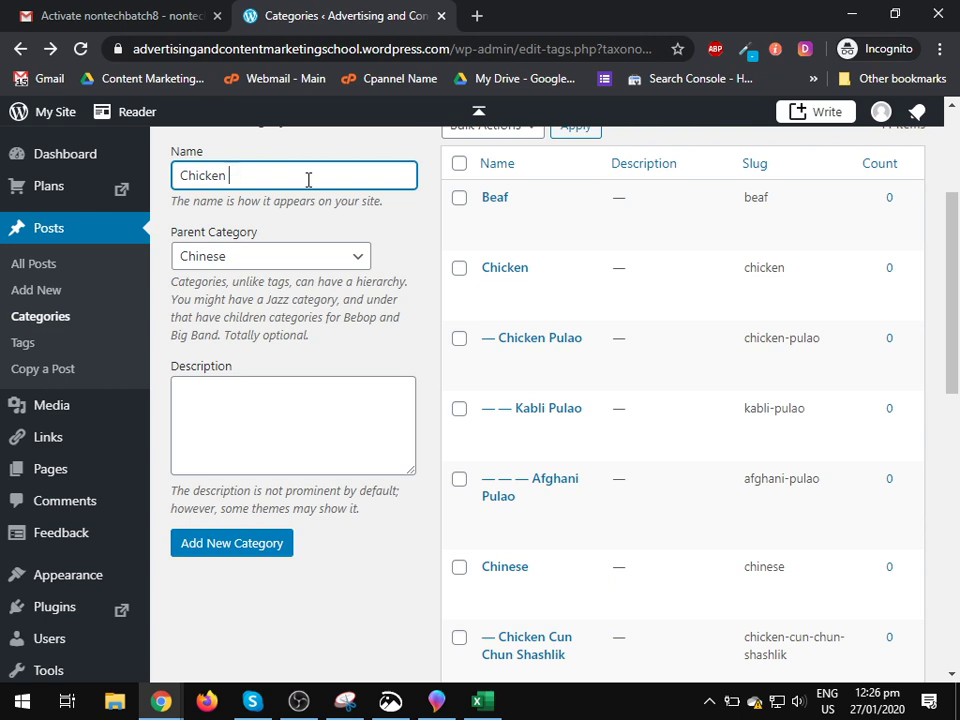
text(Gu)
text(inger)
click(251, 554)
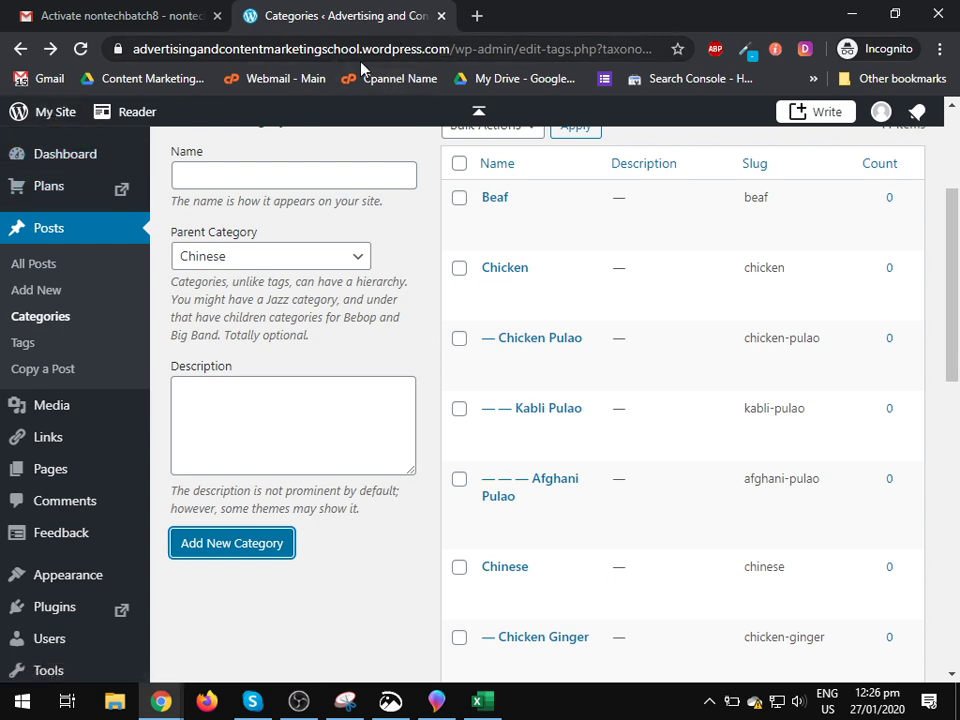
Open the blog's public front page in a separate browser tab, look through it, and return to the Categories page.
drag(133, 48, 450, 48)
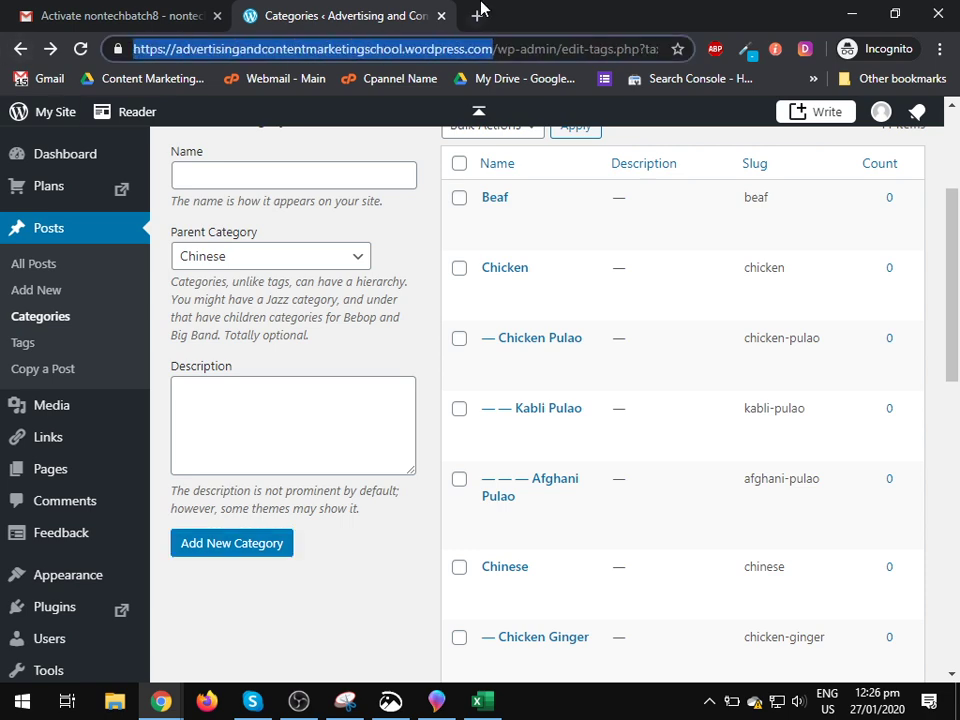
key(ctrl+c)
key(ctrl+t)
key(ctrl+v)
key(Return)
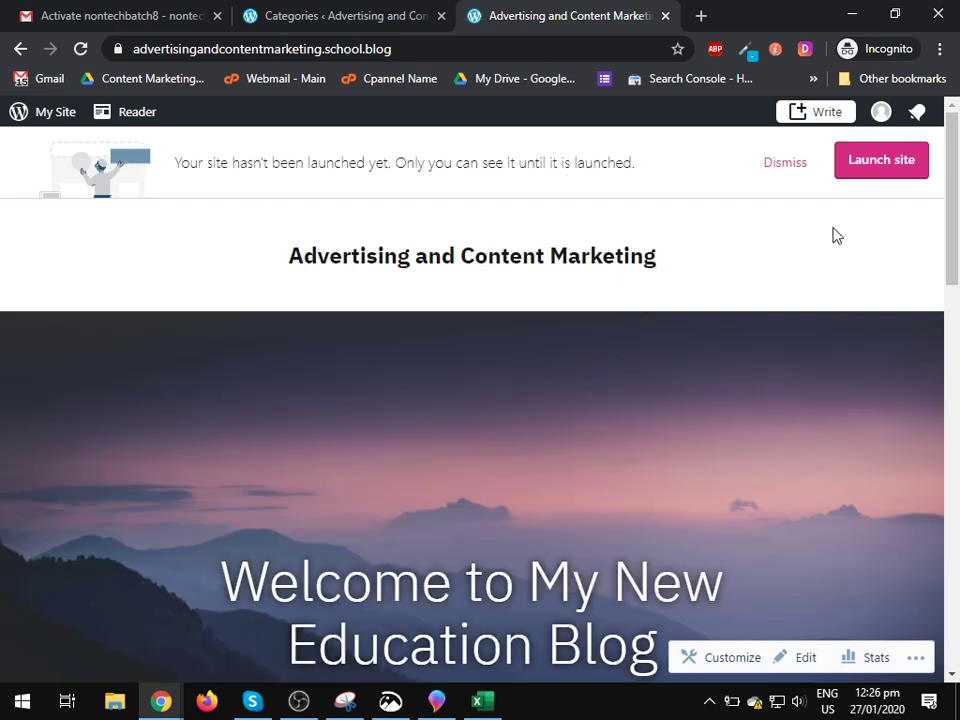
click(379, 12)
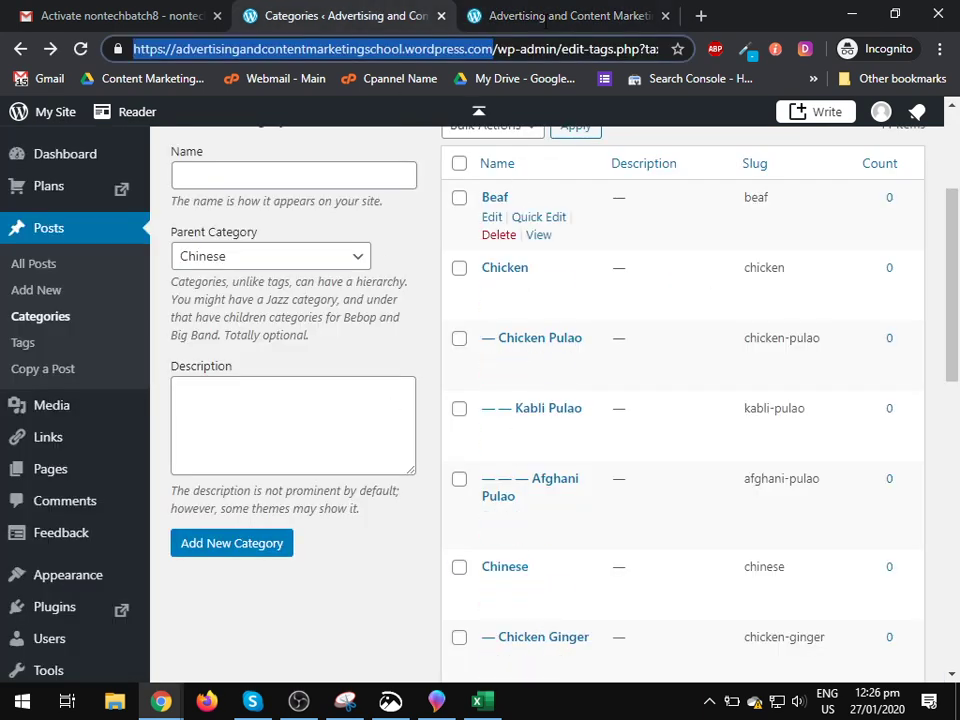
click(543, 12)
scroll(439, 463, down, 9)
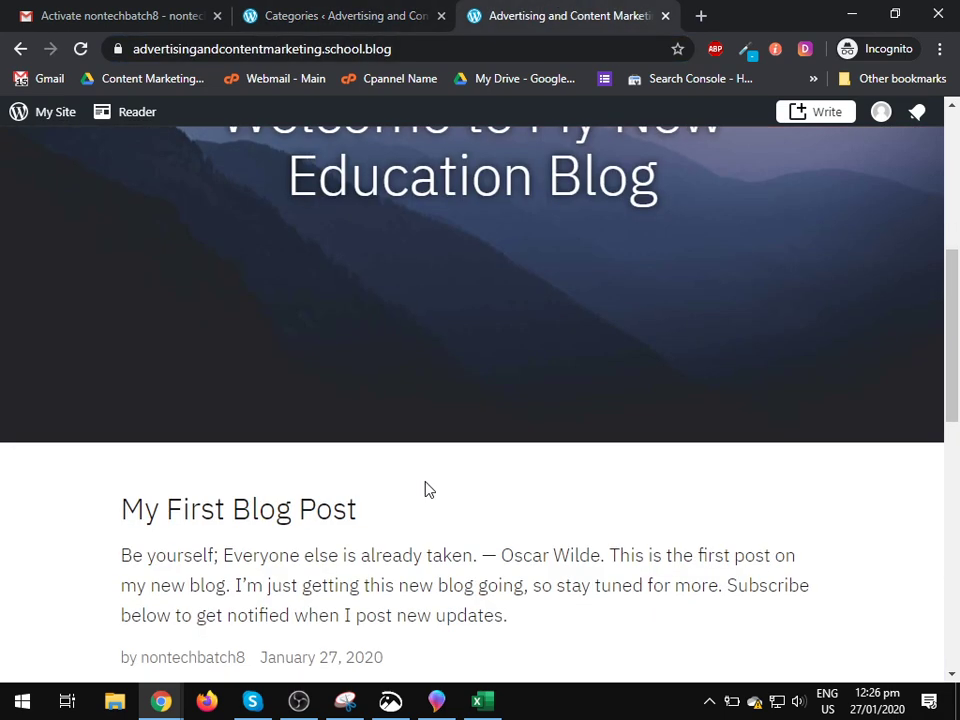
click(352, 12)
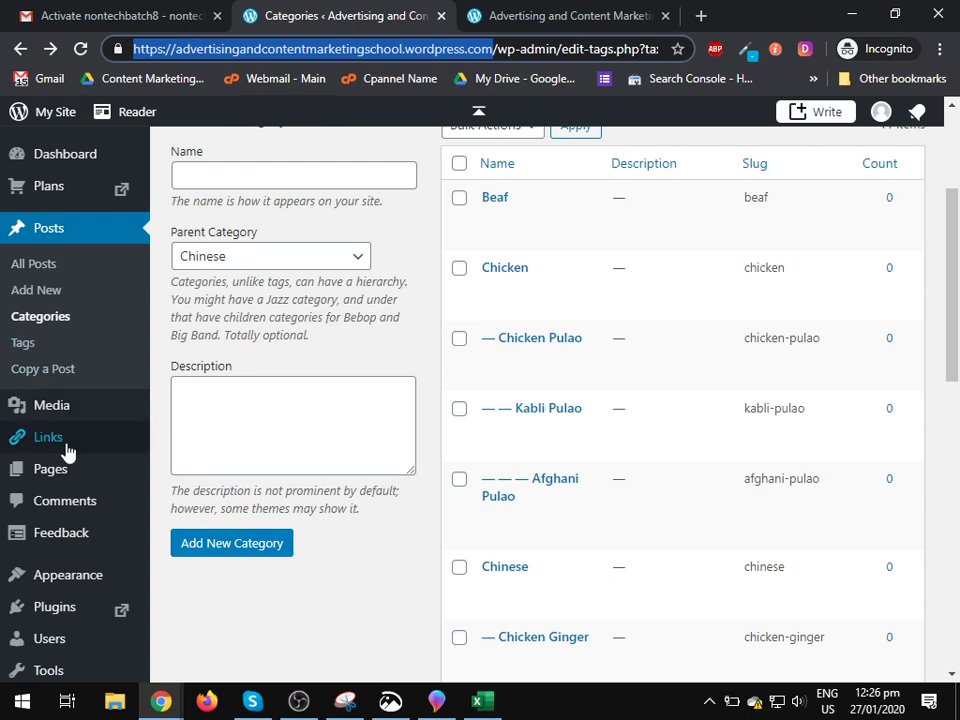
mouse_move(43, 482)
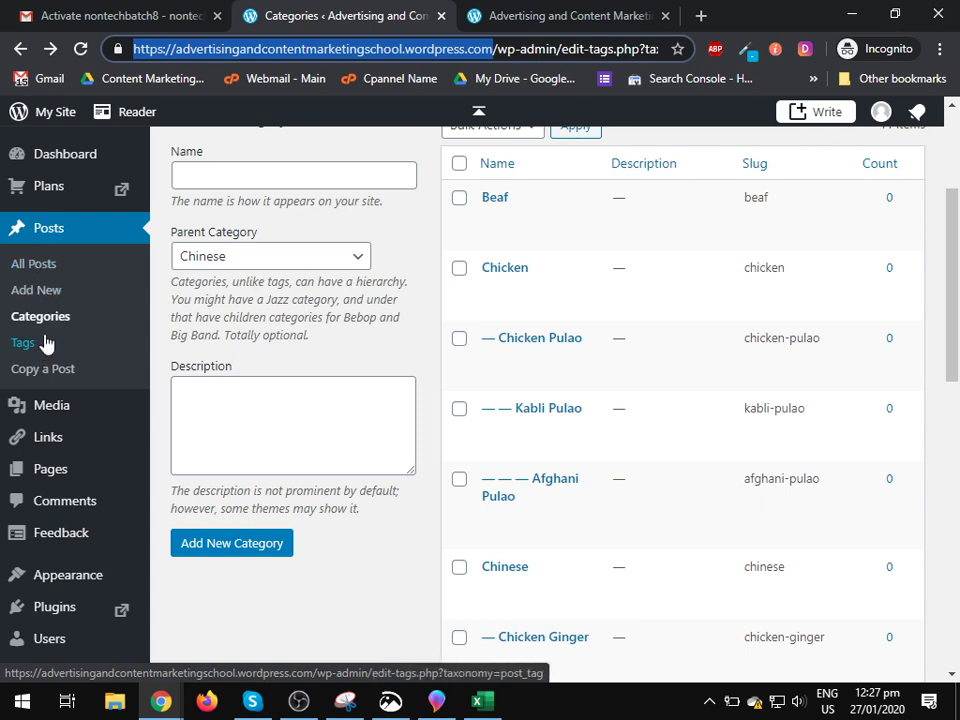
click(508, 10)
click(381, 10)
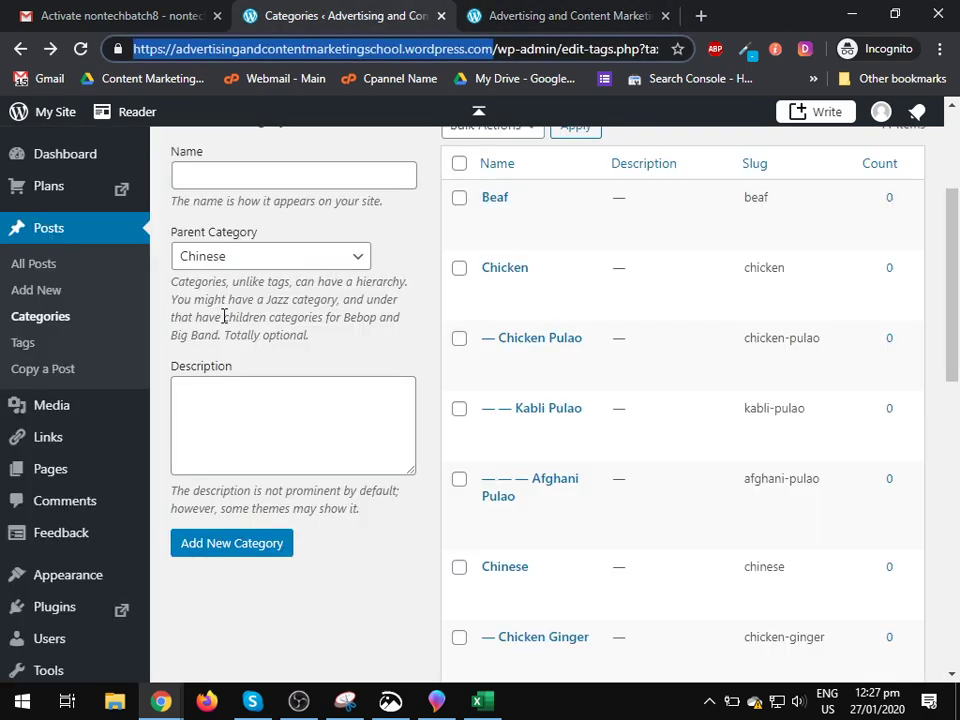
Open the site's menu editor from the Appearance settings and show the structure of the Primary menu.
mouse_move(77, 587)
scroll(77, 587, down, 1)
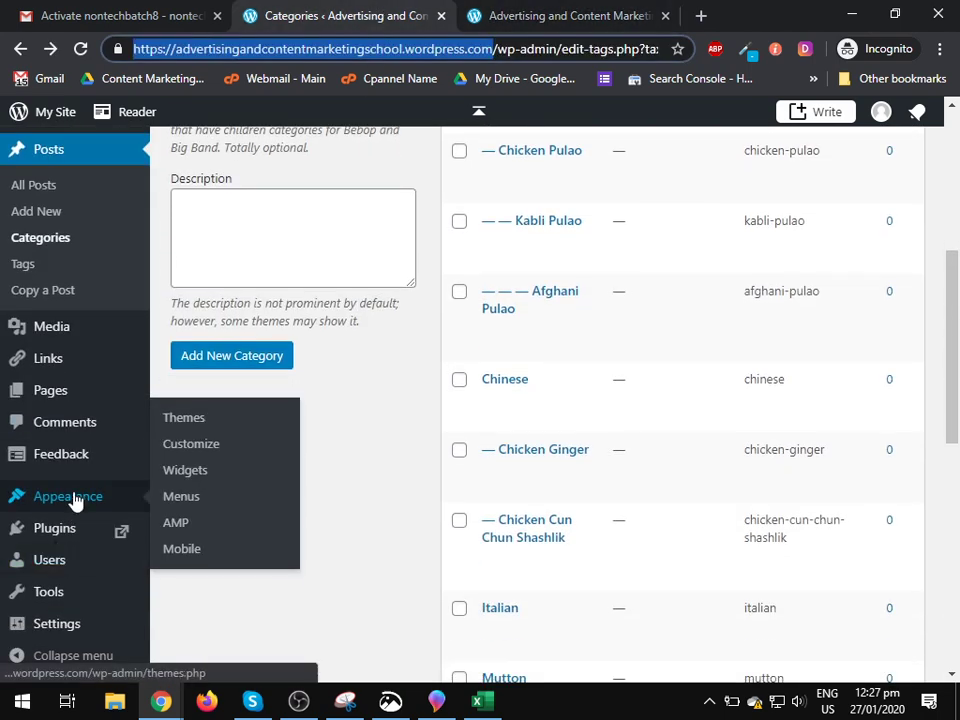
click(197, 503)
click(185, 578)
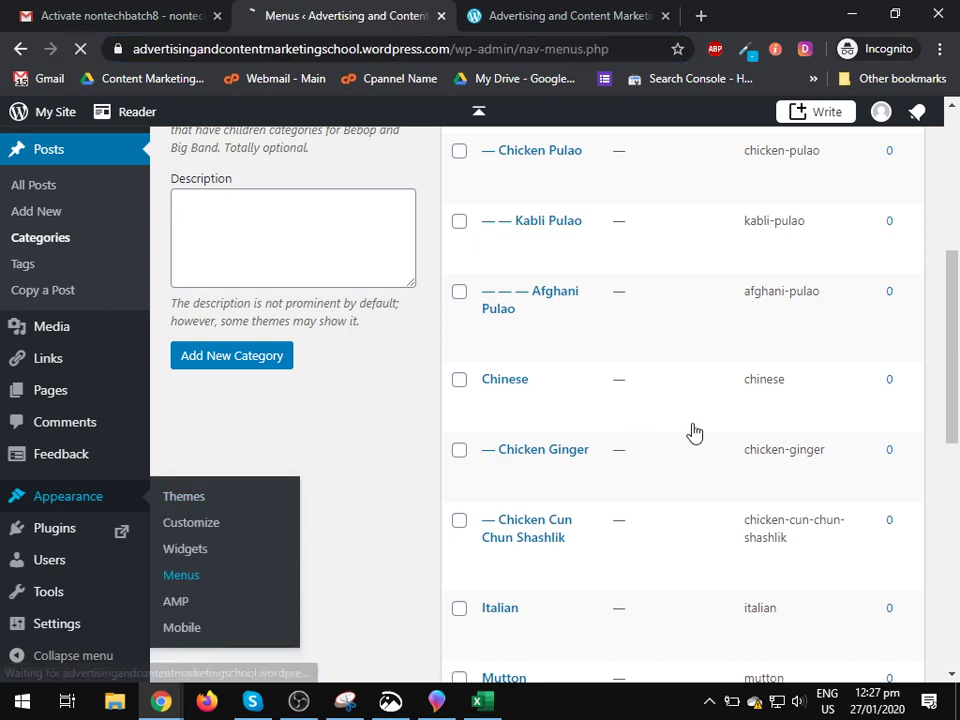
scroll(482, 437, down, 5)
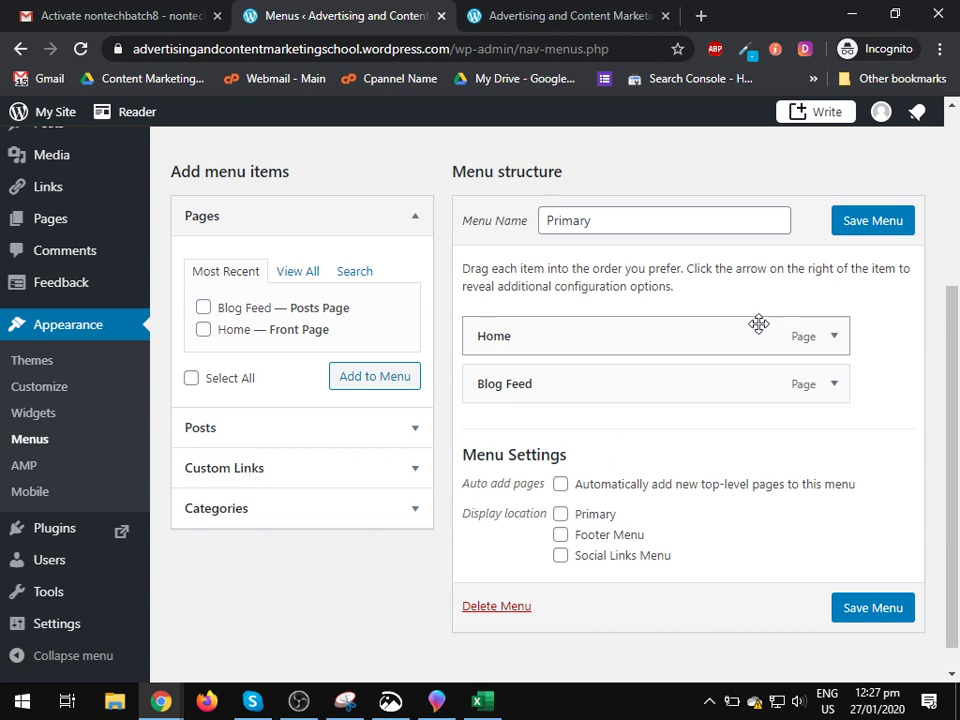
Remove the Home and Blog Feed pages from the Primary menu.
click(834, 337)
scroll(572, 459, down, 2)
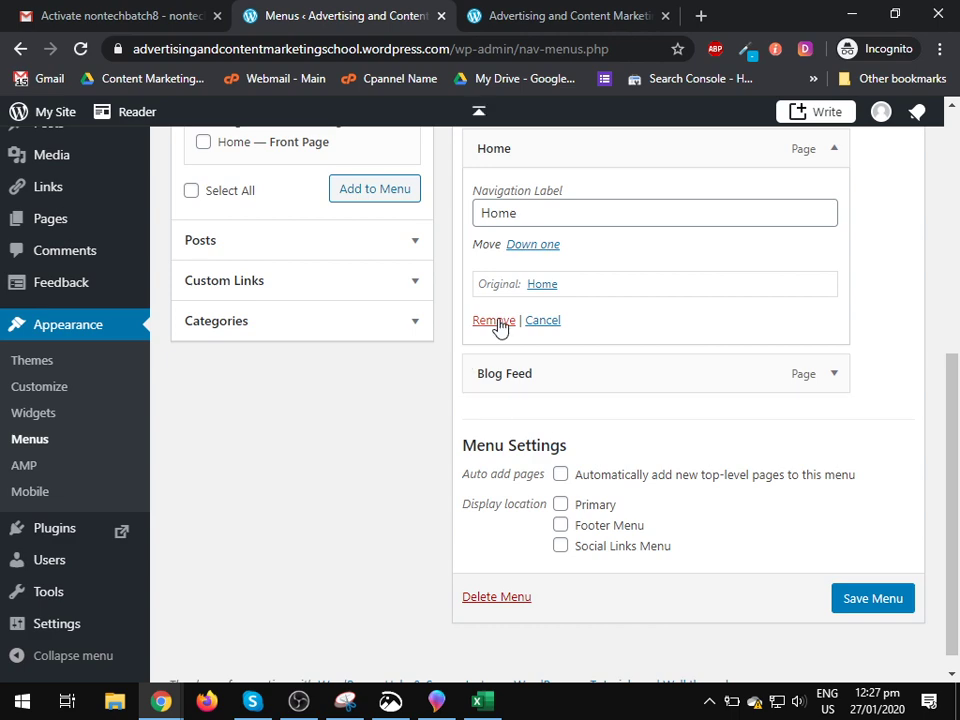
click(499, 326)
click(833, 353)
scroll(506, 364, down, 2)
click(503, 350)
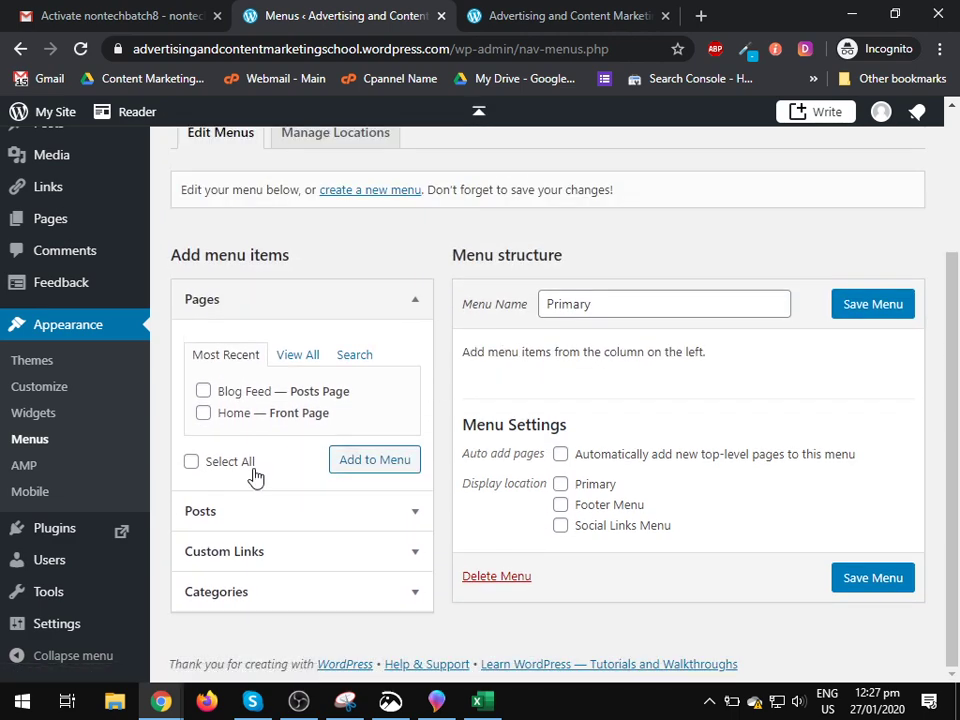
Add all post categories except Uncategorized to the Primary menu.
click(258, 588)
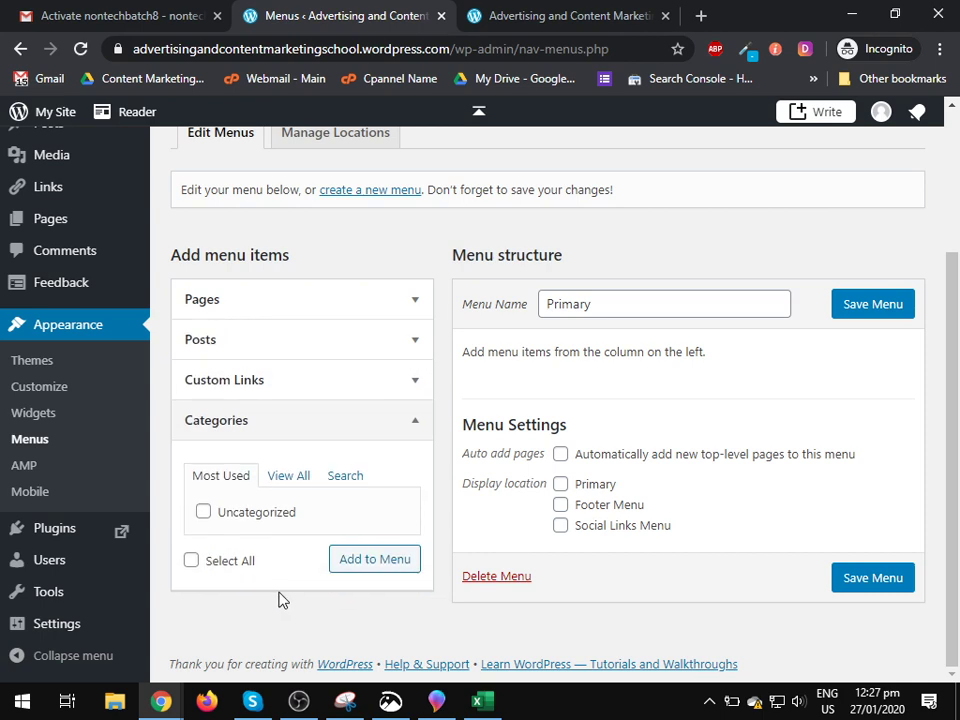
click(284, 480)
scroll(293, 525, down, 3)
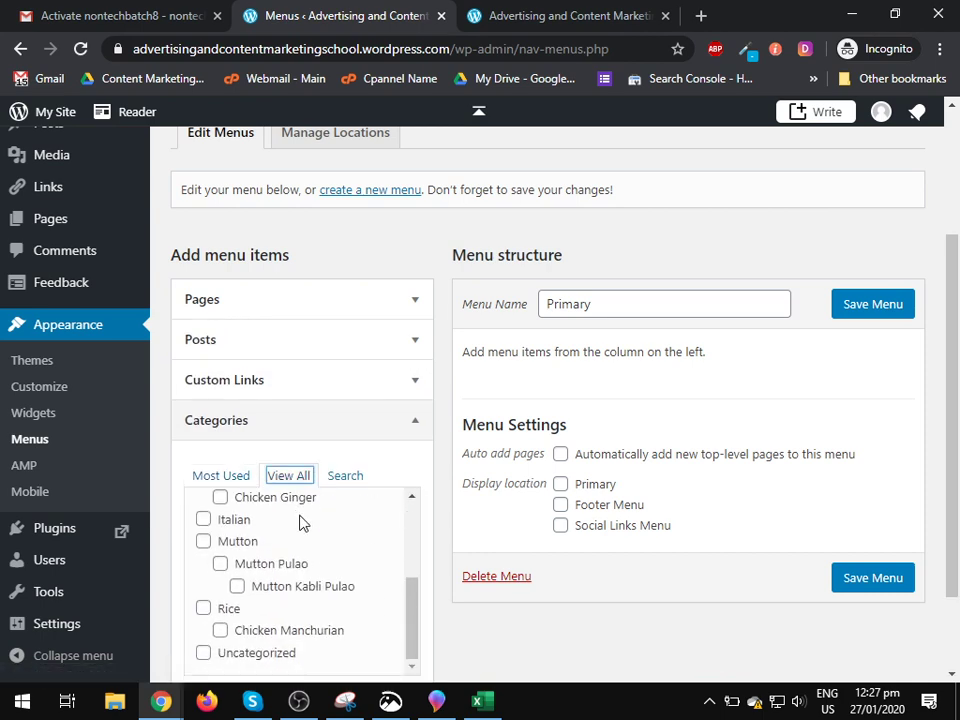
scroll(510, 475, down, 1)
scroll(322, 467, up, 3)
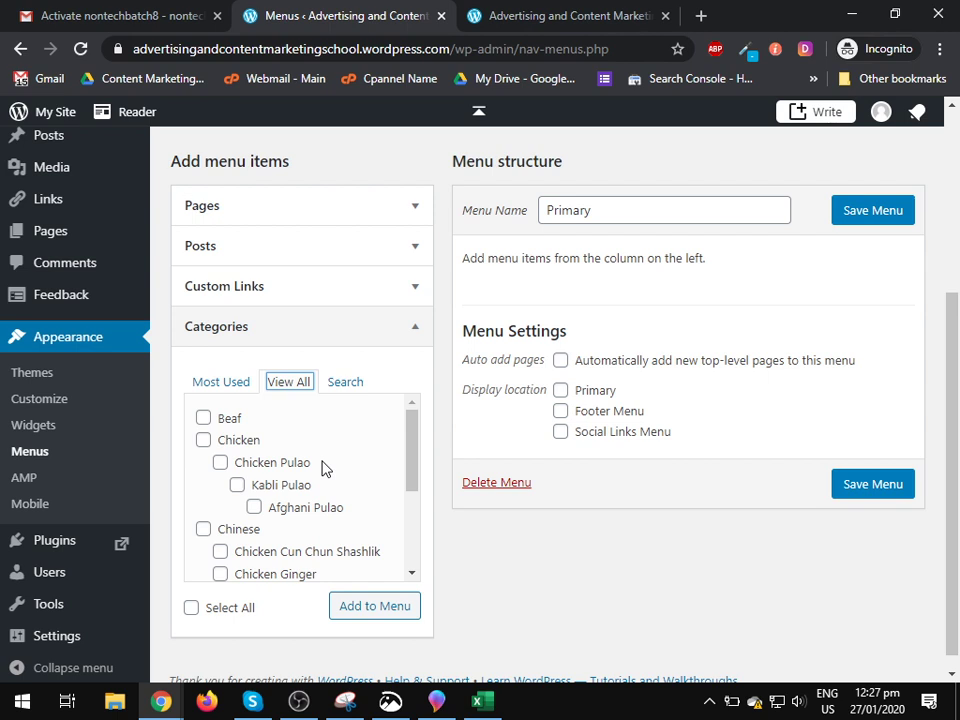
click(230, 612)
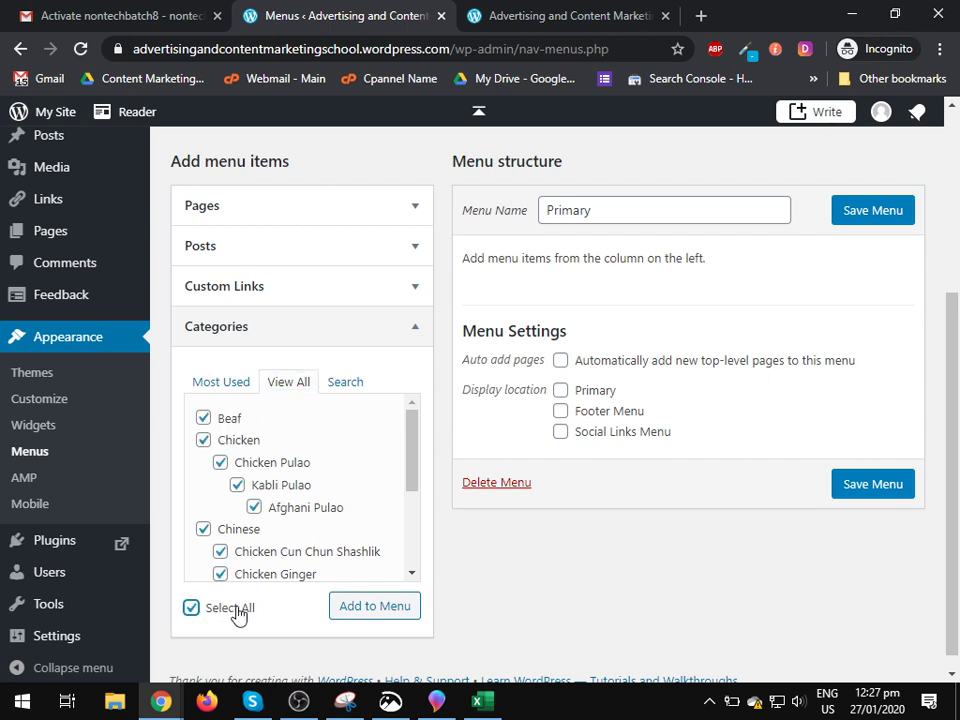
scroll(350, 520, down, 5)
click(205, 545)
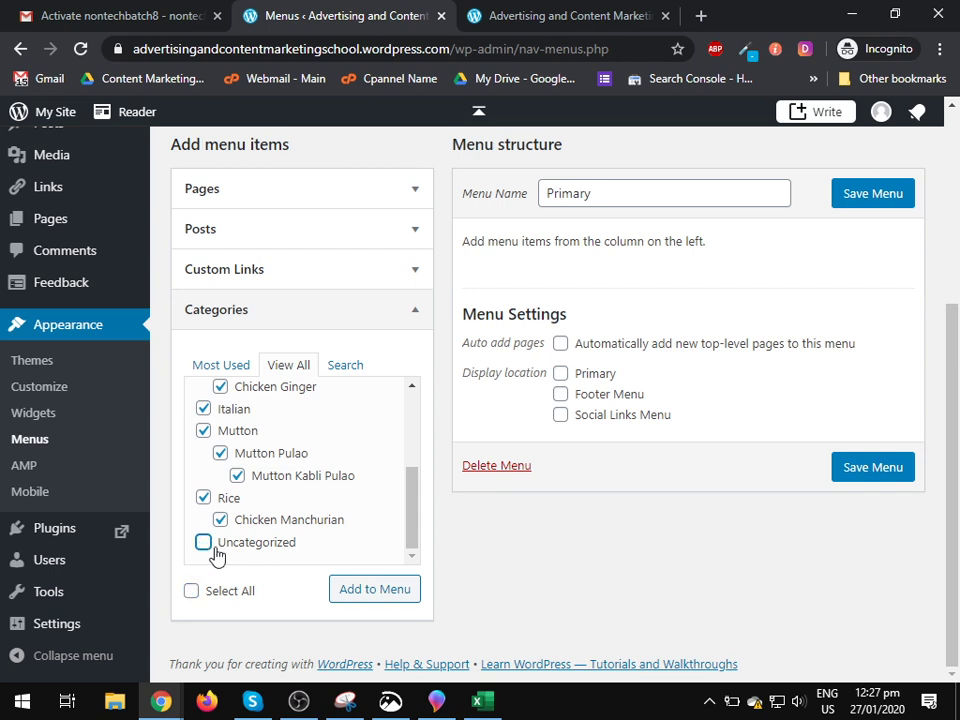
click(390, 603)
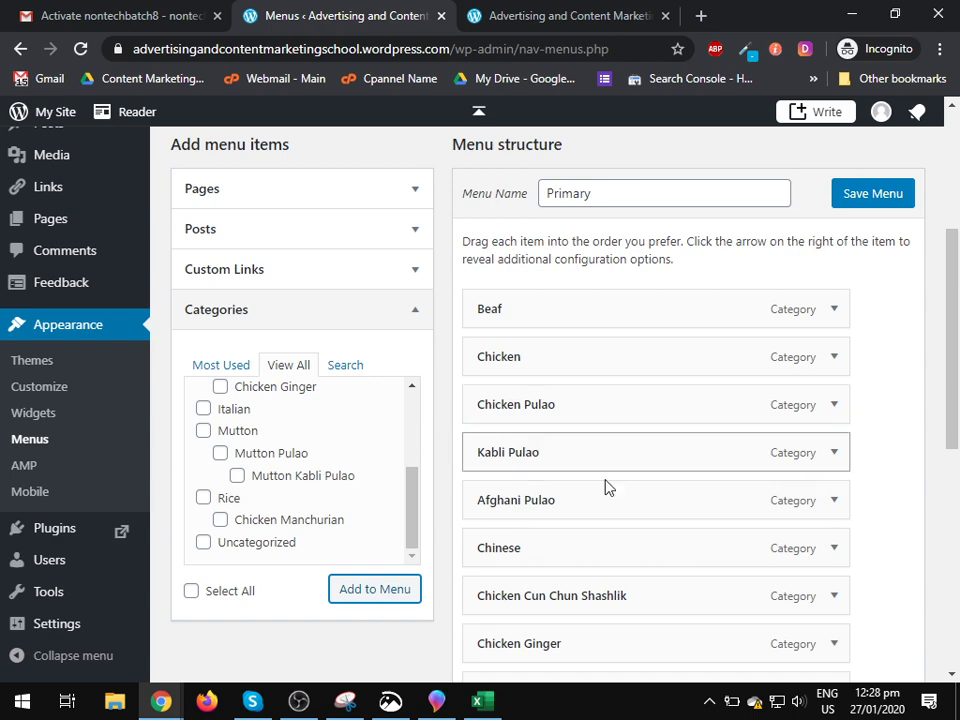
Save the Primary menu with its category items.
scroll(574, 446, up, 3)
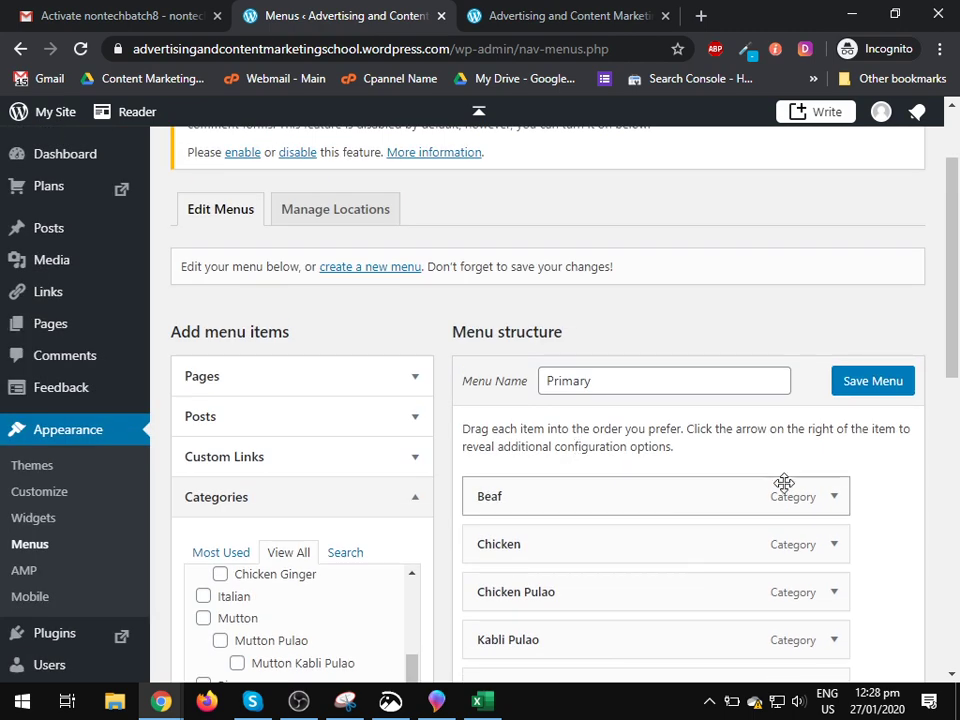
click(881, 388)
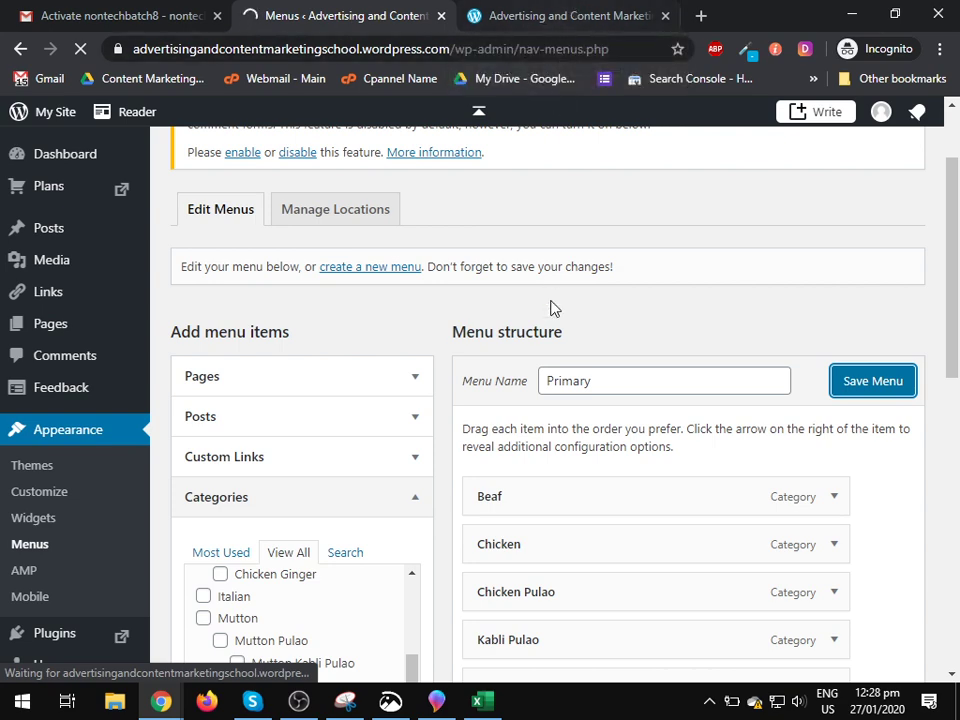
scroll(531, 373, down, 5)
scroll(531, 373, down, 1)
scroll(546, 356, up, 3)
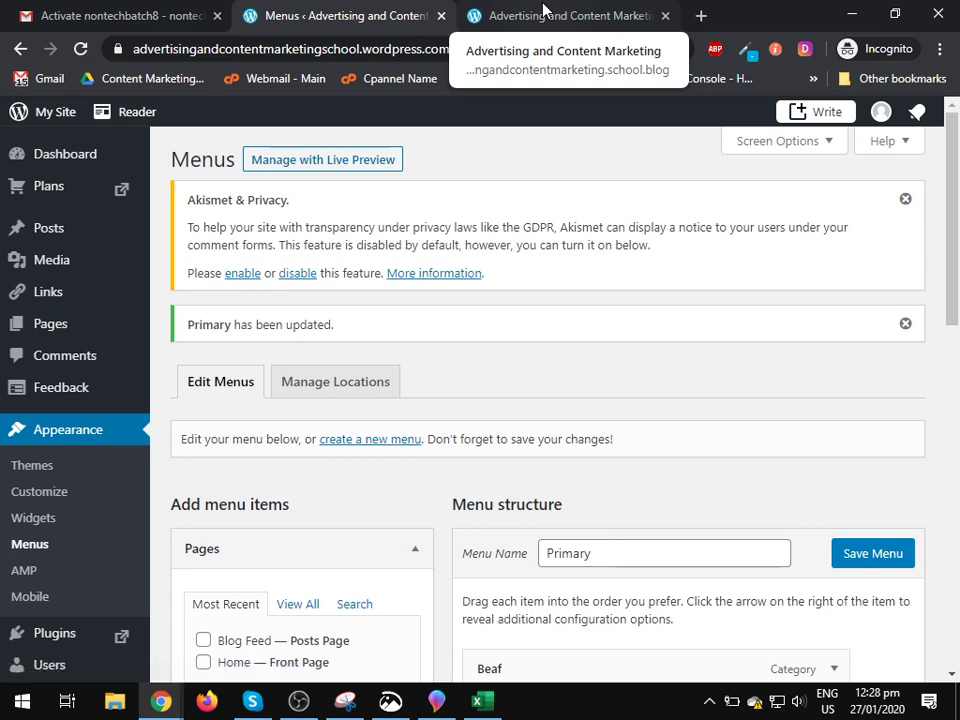
Reload the blog's front page to check it for the navigation menu, and return to the Primary menu's structure.
click(543, 14)
click(80, 50)
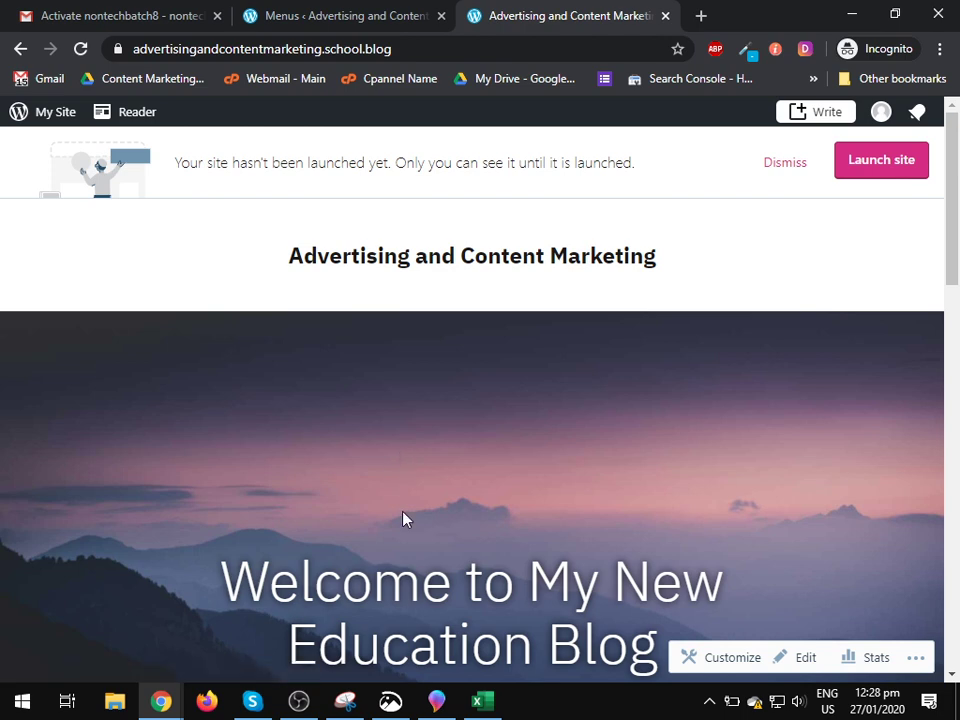
click(349, 14)
scroll(313, 411, down, 8)
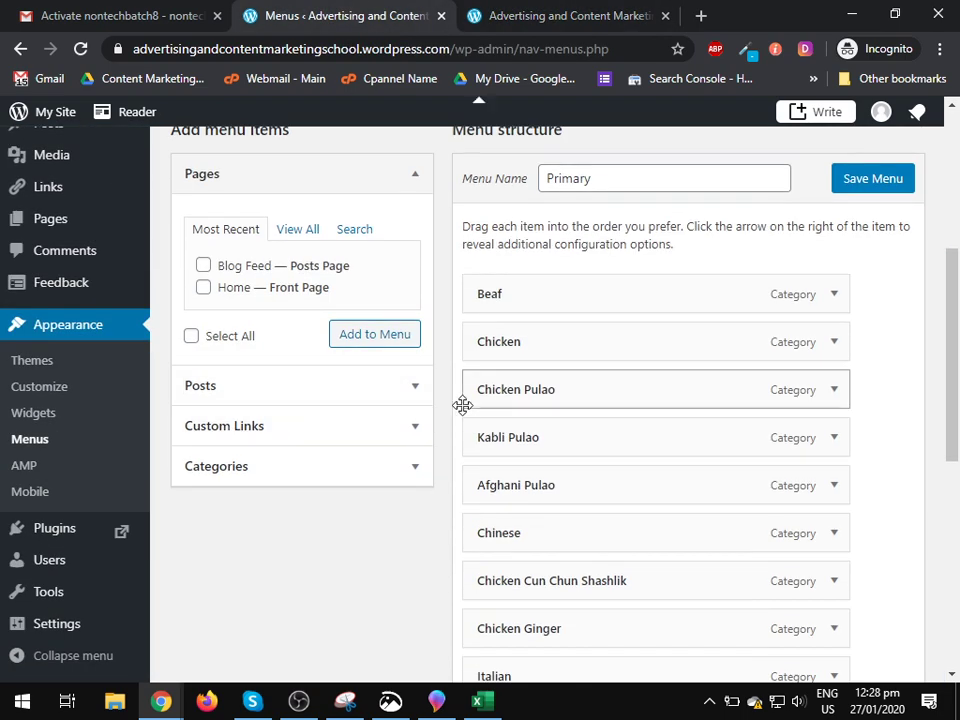
Assign the Primary menu to the Primary display location and save the menu.
scroll(445, 425, down, 2)
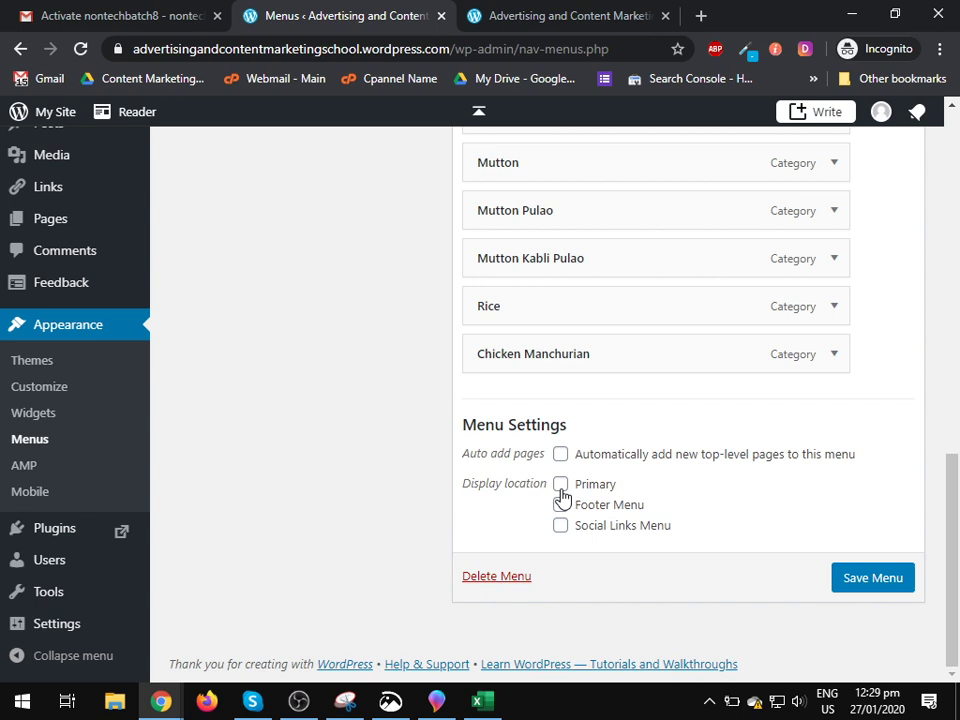
click(562, 492)
click(876, 582)
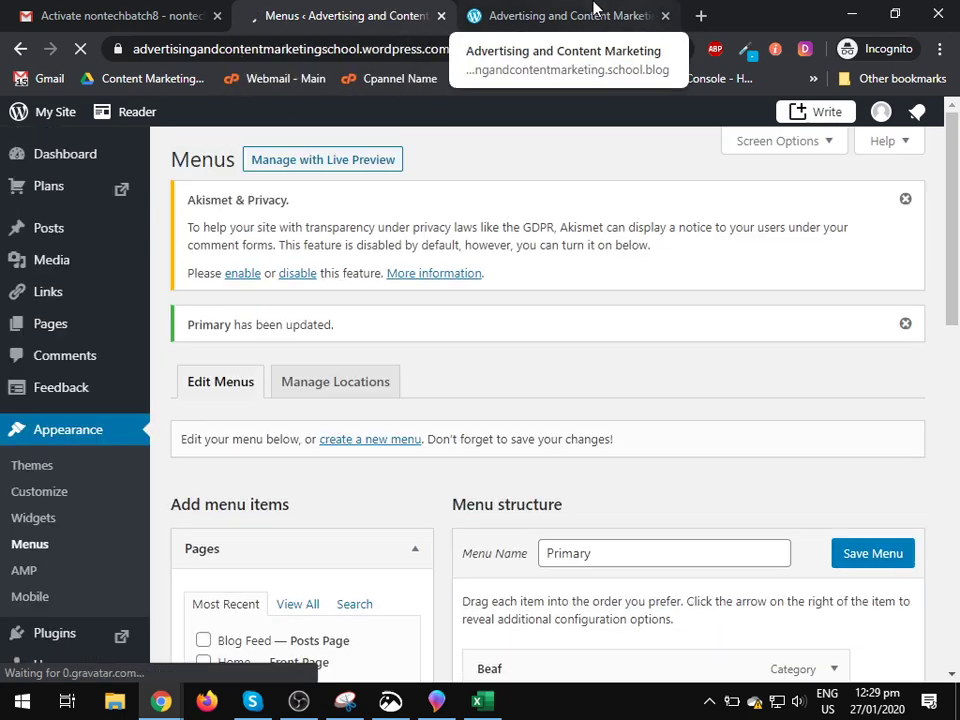
Reload the blog's front page to check how the category items display in its header, and return to the menu editor.
click(650, 12)
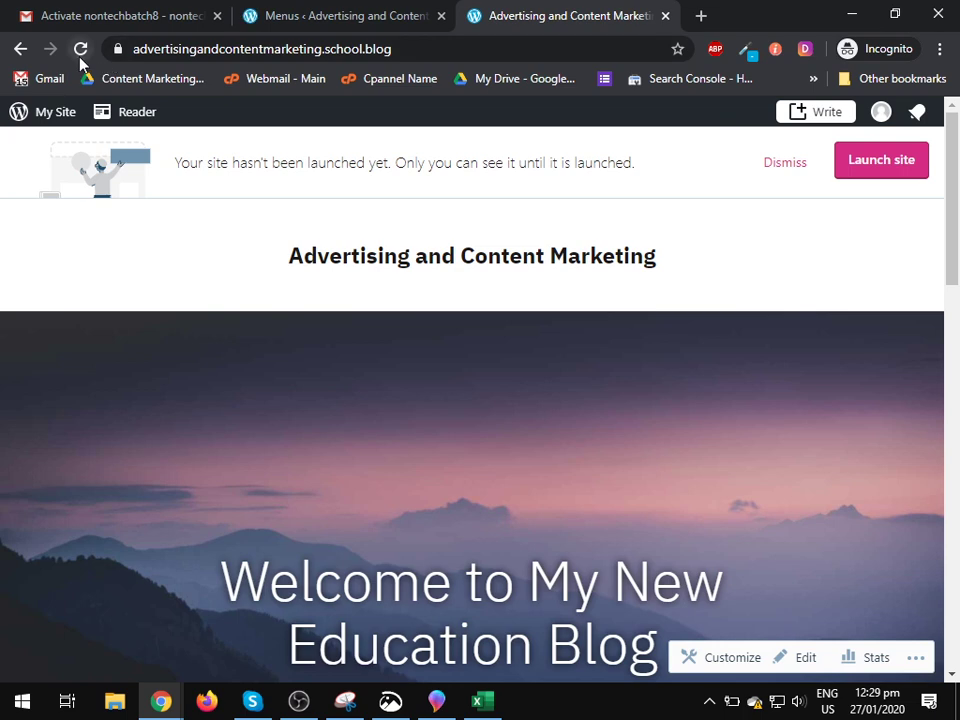
click(80, 52)
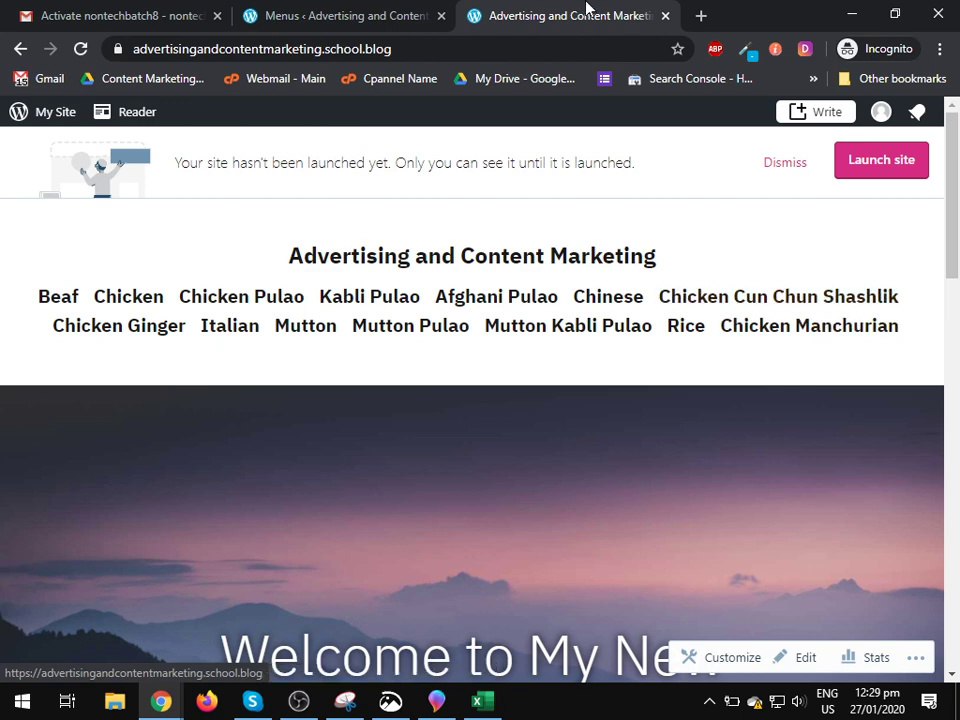
click(280, 10)
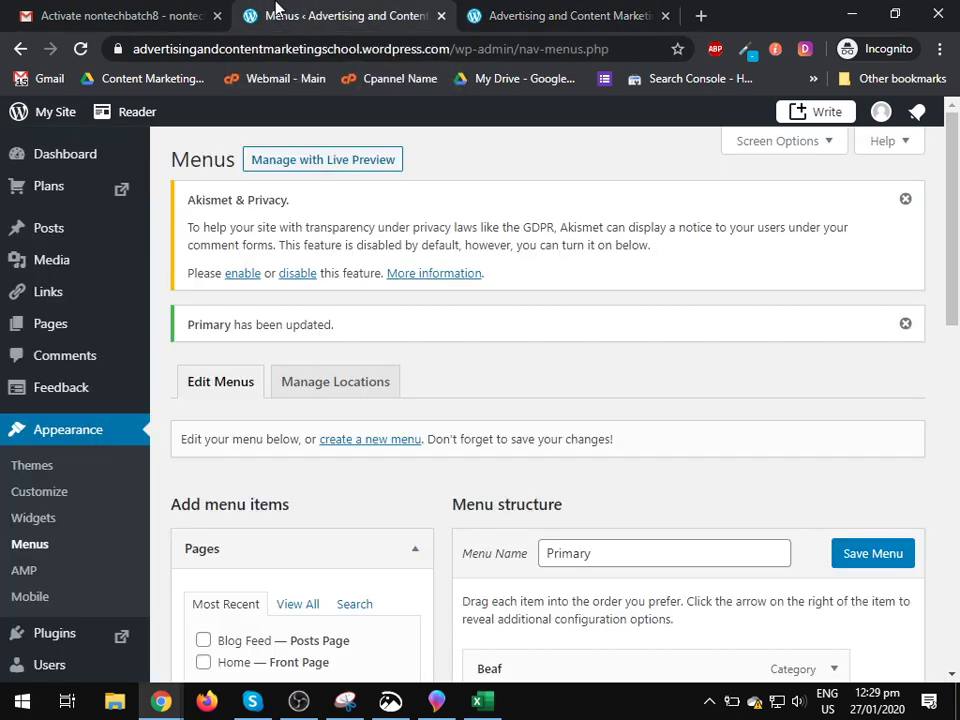
Open the post Categories list in a separate browser tab and compare its hierarchy with the Primary menu's structure.
scroll(714, 489, down, 4)
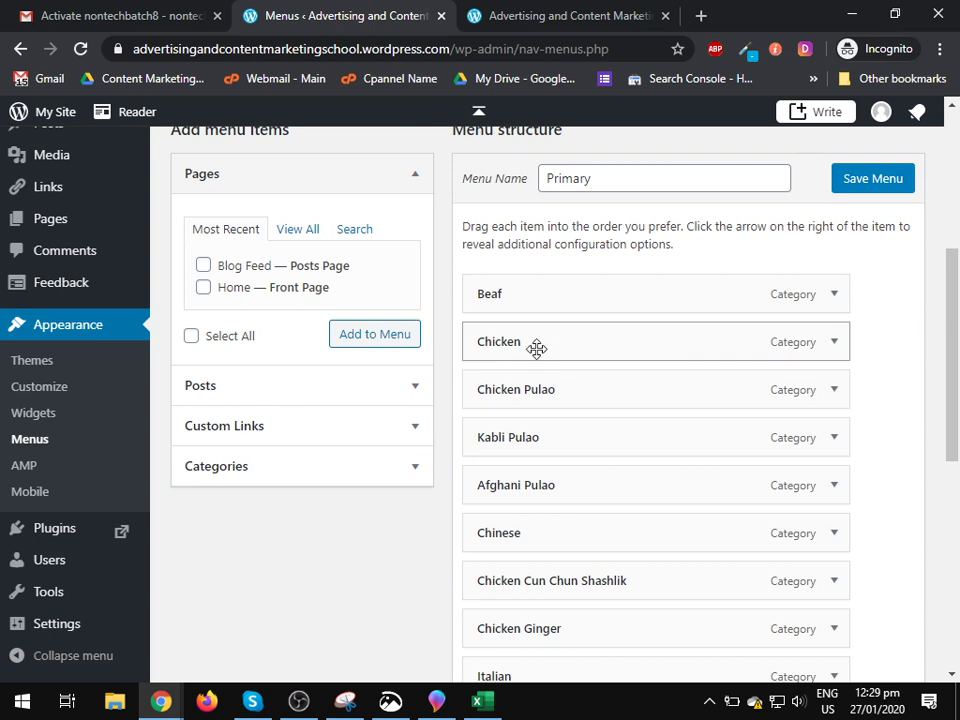
scroll(536, 347, down, 1)
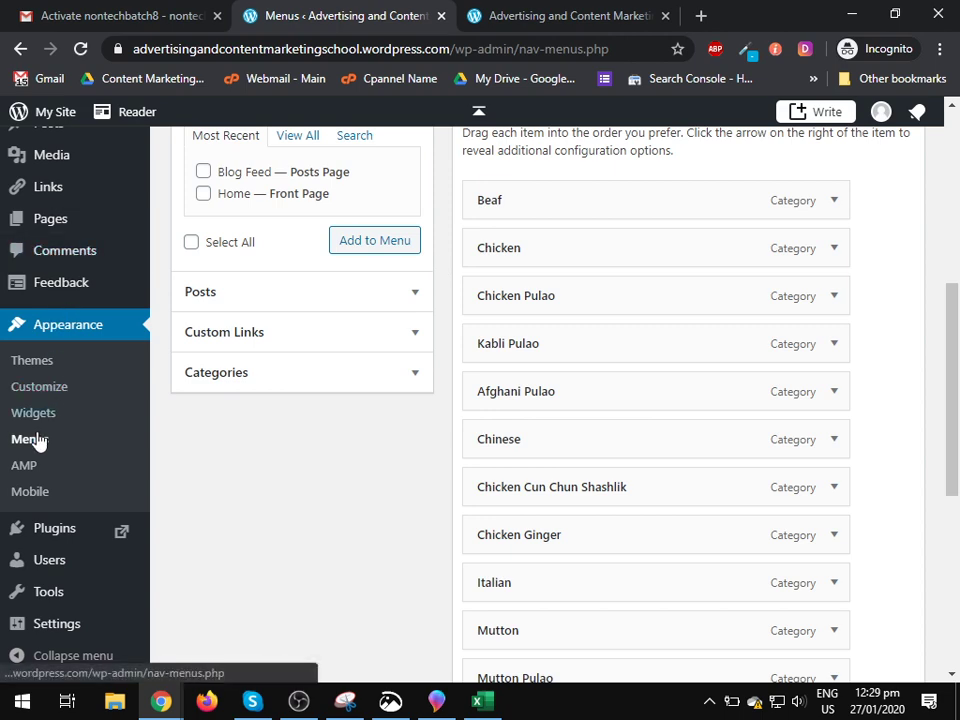
scroll(43, 285, up, 2)
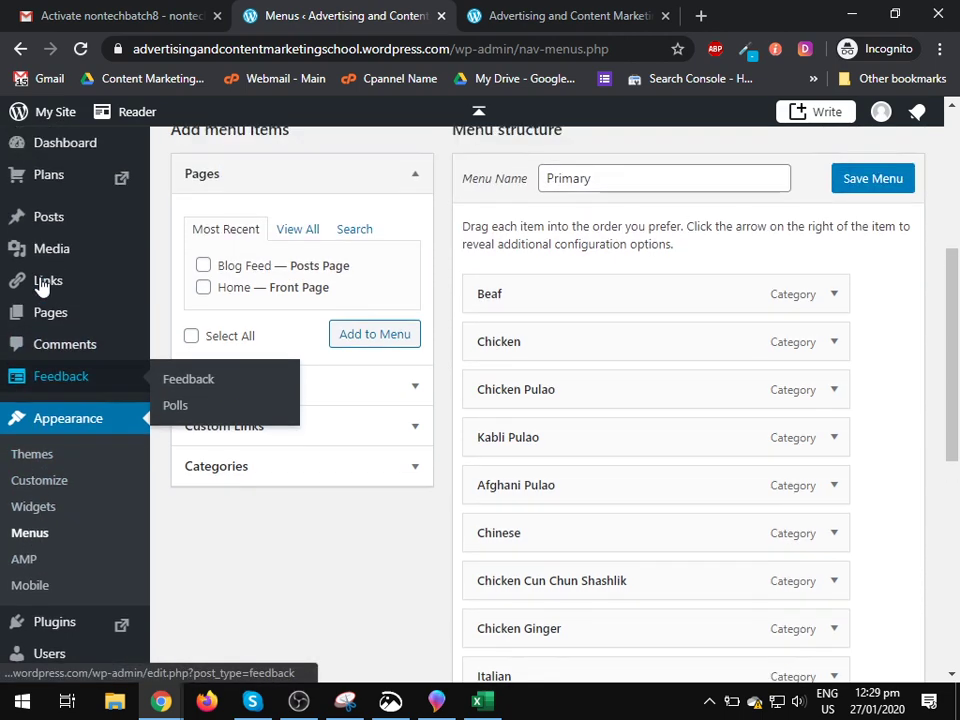
mouse_move(57, 224)
right_click(190, 274)
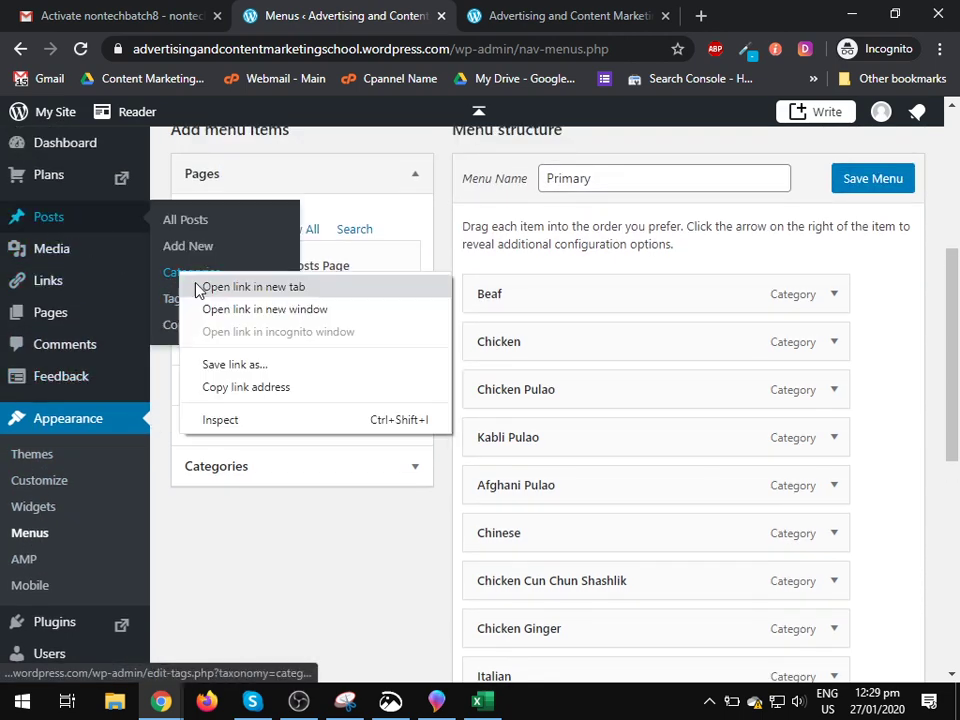
click(205, 285)
click(523, 10)
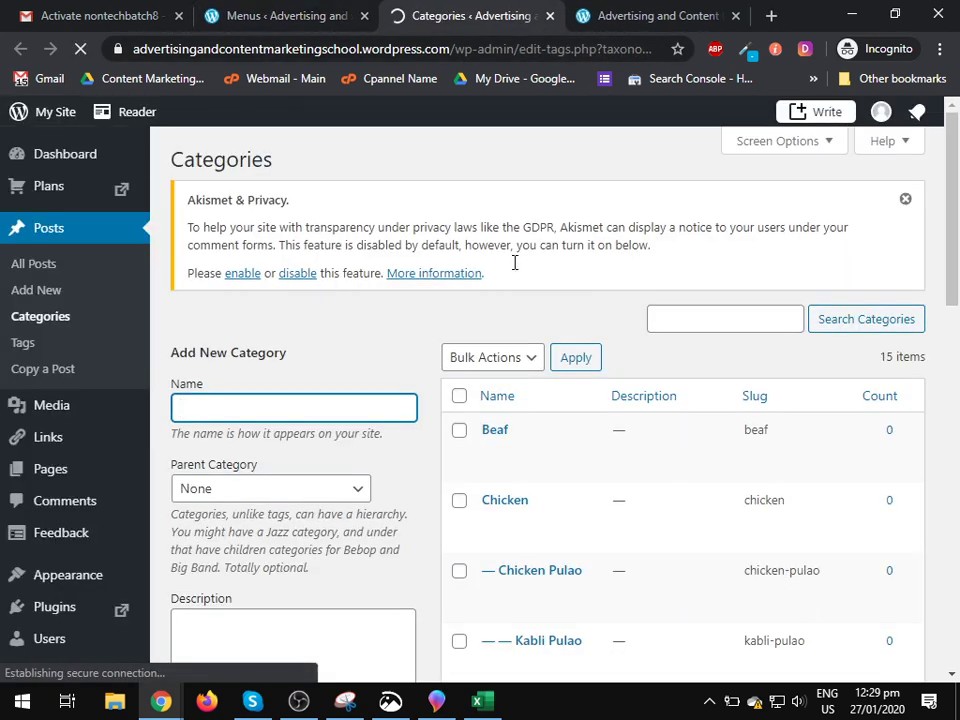
scroll(530, 300, down, 2)
click(287, 15)
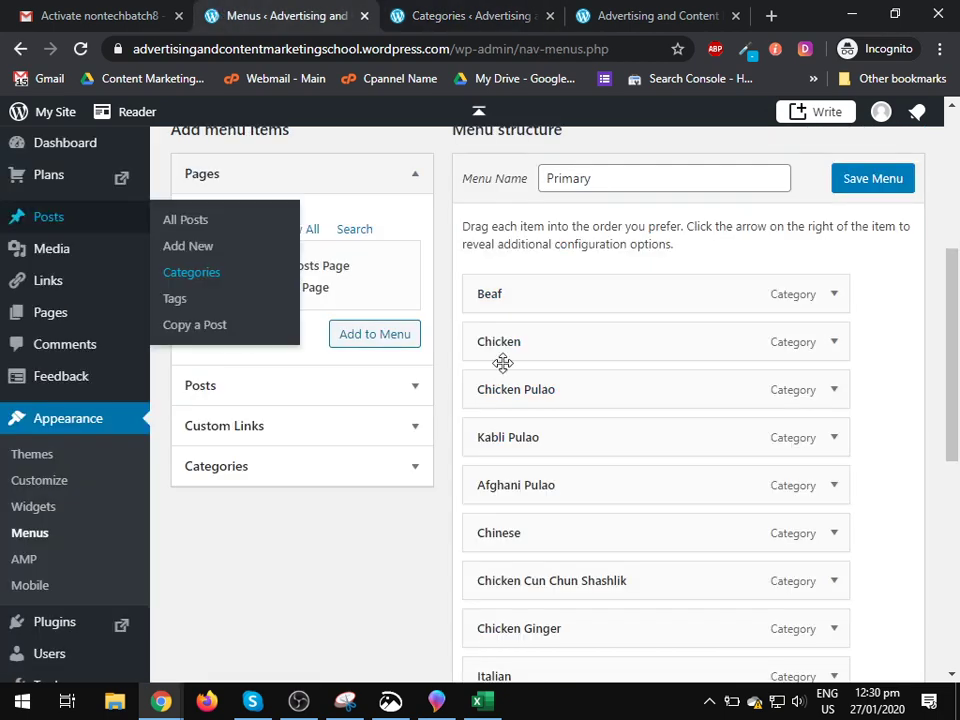
click(432, 8)
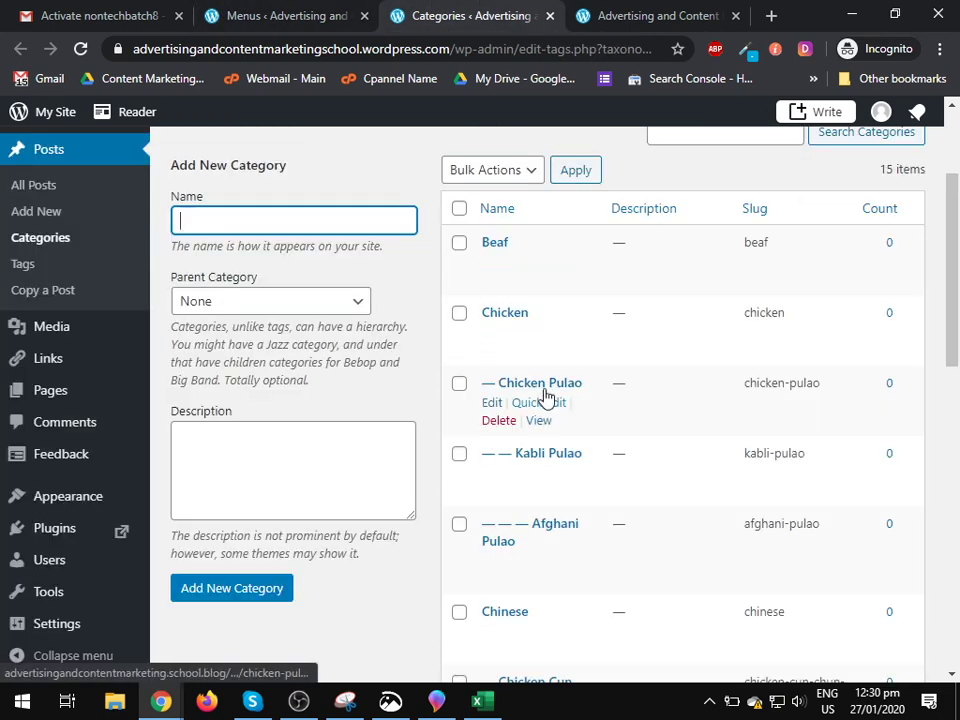
click(287, 15)
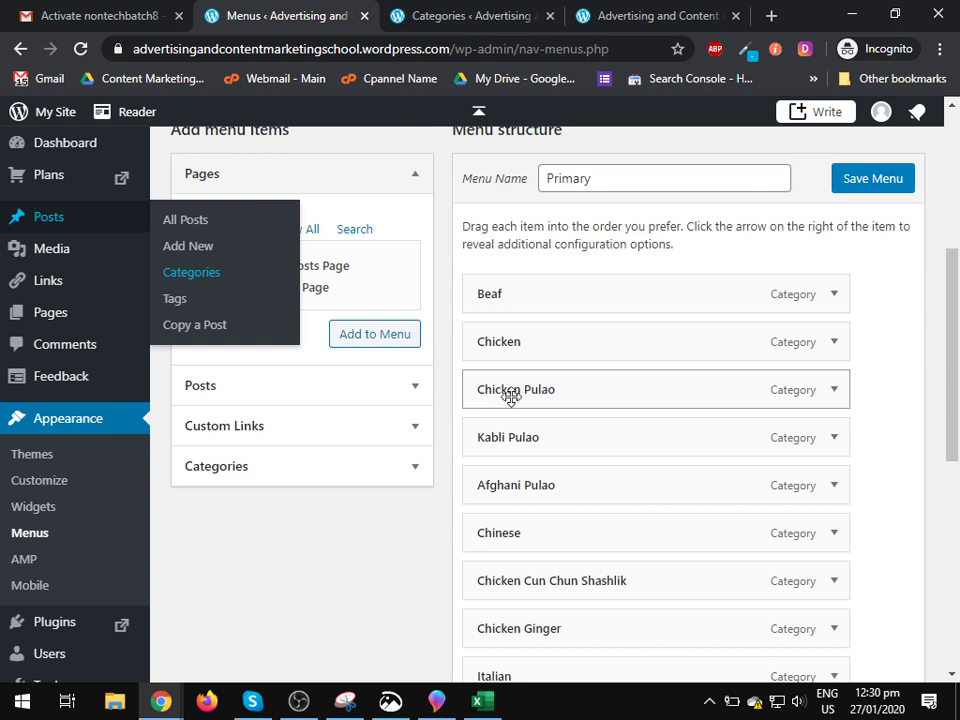
Nest Chicken Pulao as a sub item of Chicken and Kabli Pulao as a sub item of Chicken Pulao.
drag(510, 395, 543, 397)
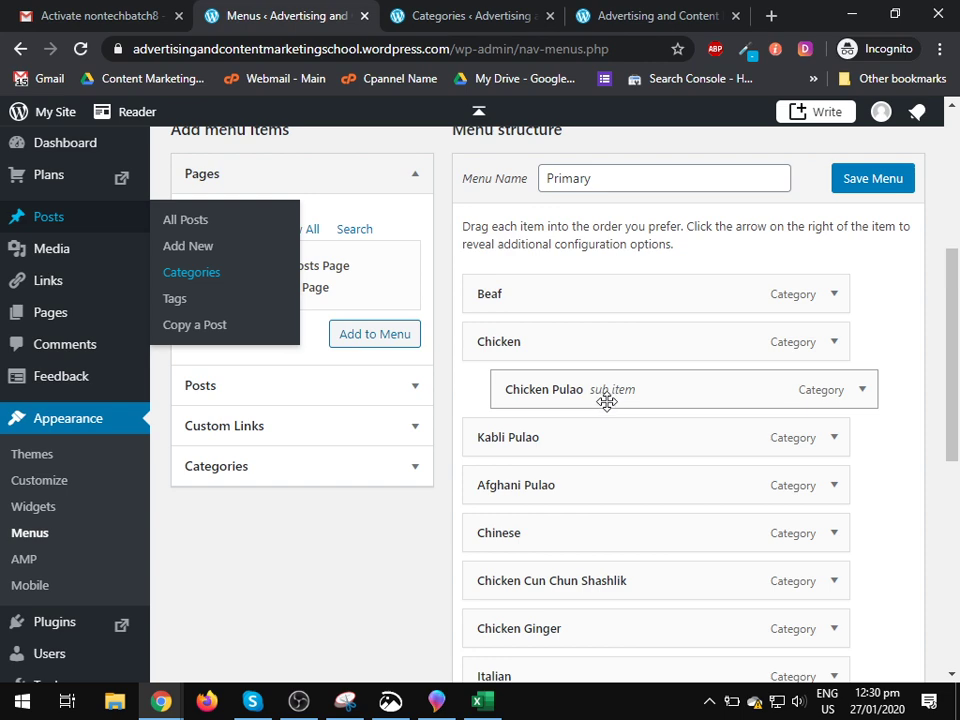
click(497, 12)
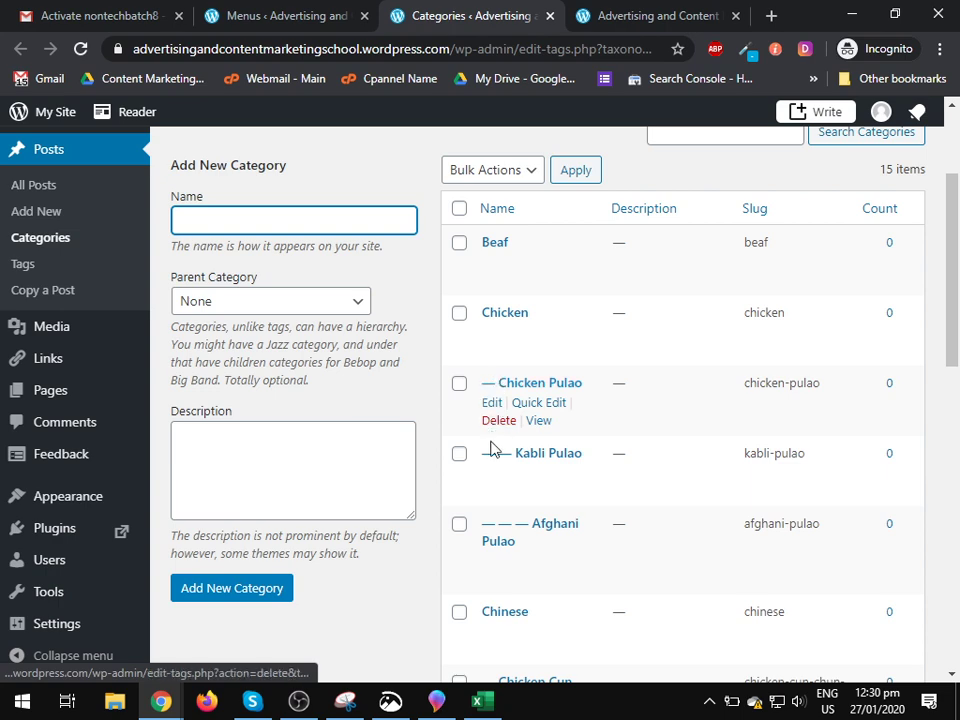
click(272, 15)
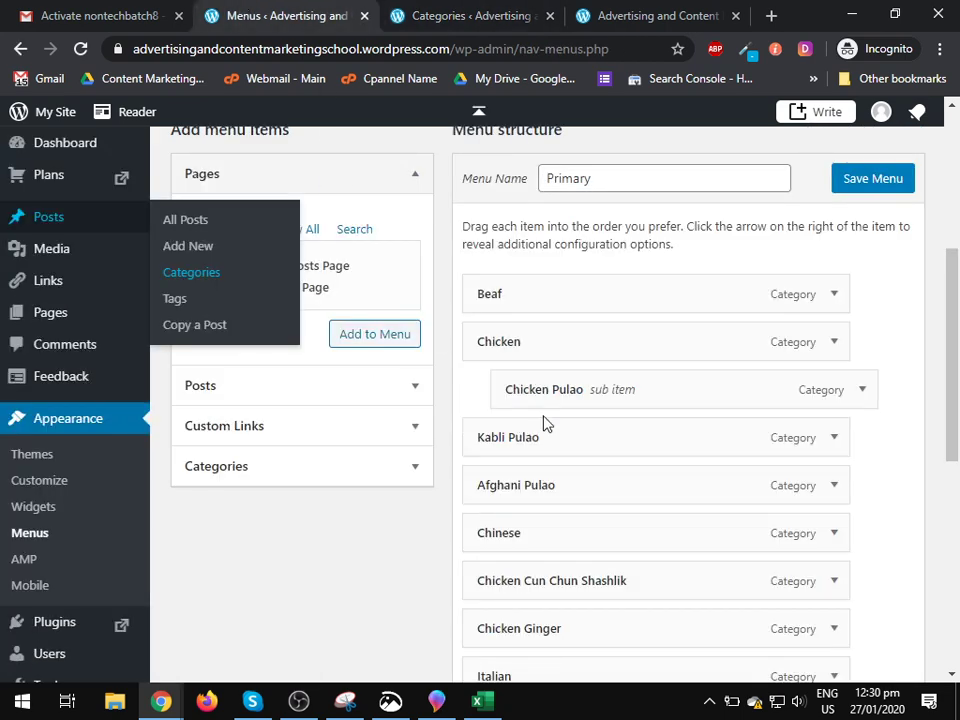
drag(545, 423, 568, 435)
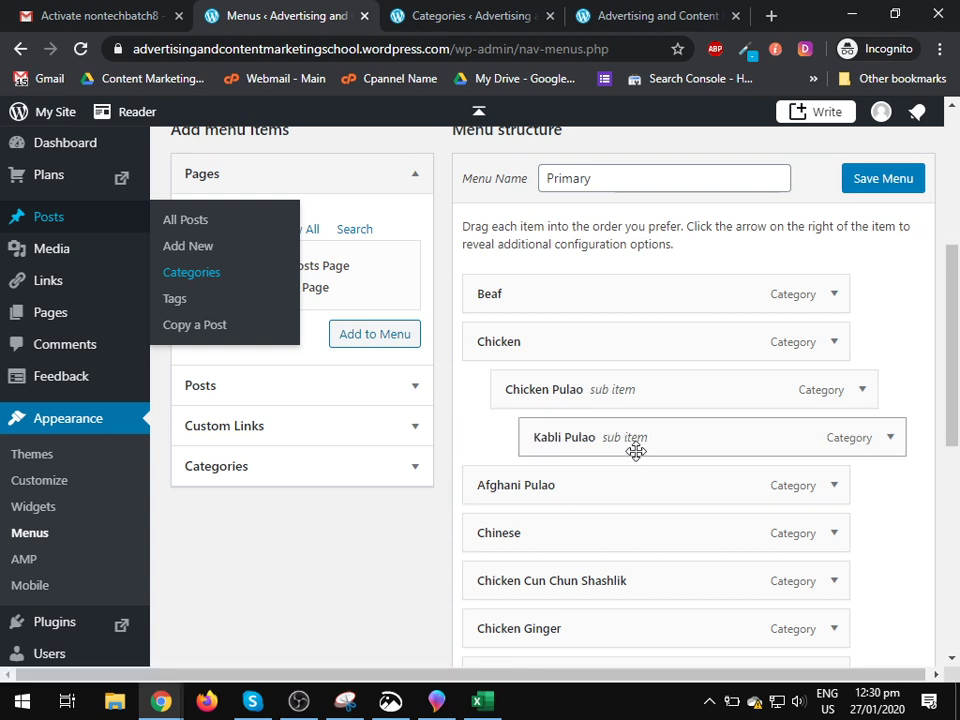
Check Afghani Pulao's level in the Categories list and nest it as a sub item of Kabli Pulao in the menu.
key(ctrl+Tab)
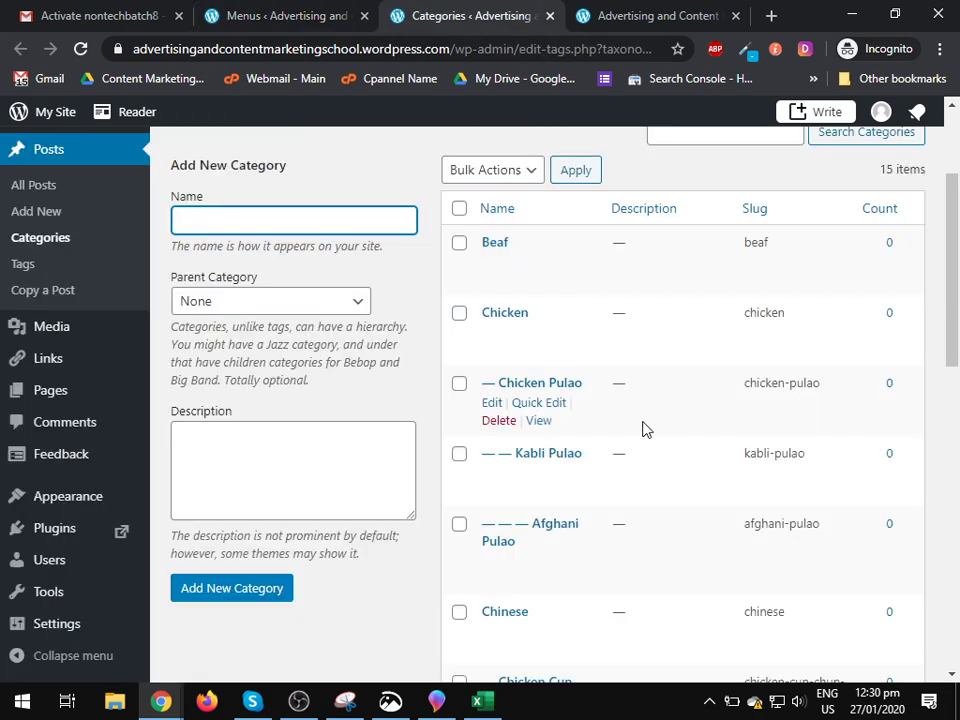
scroll(594, 511, down, 2)
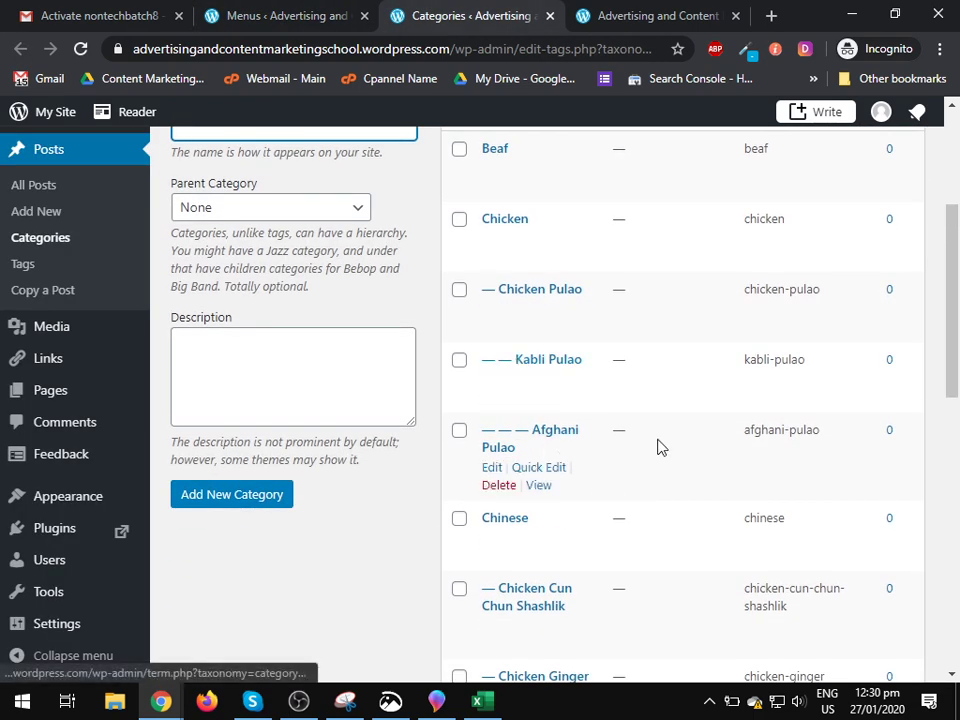
key(ctrl+shift+Tab)
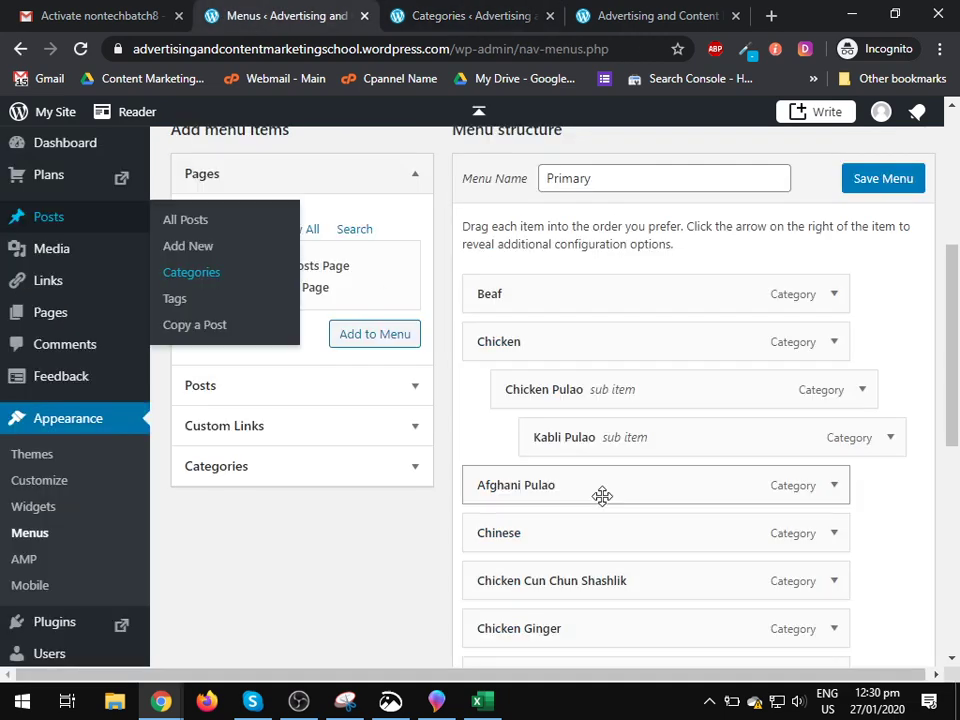
drag(534, 489, 620, 491)
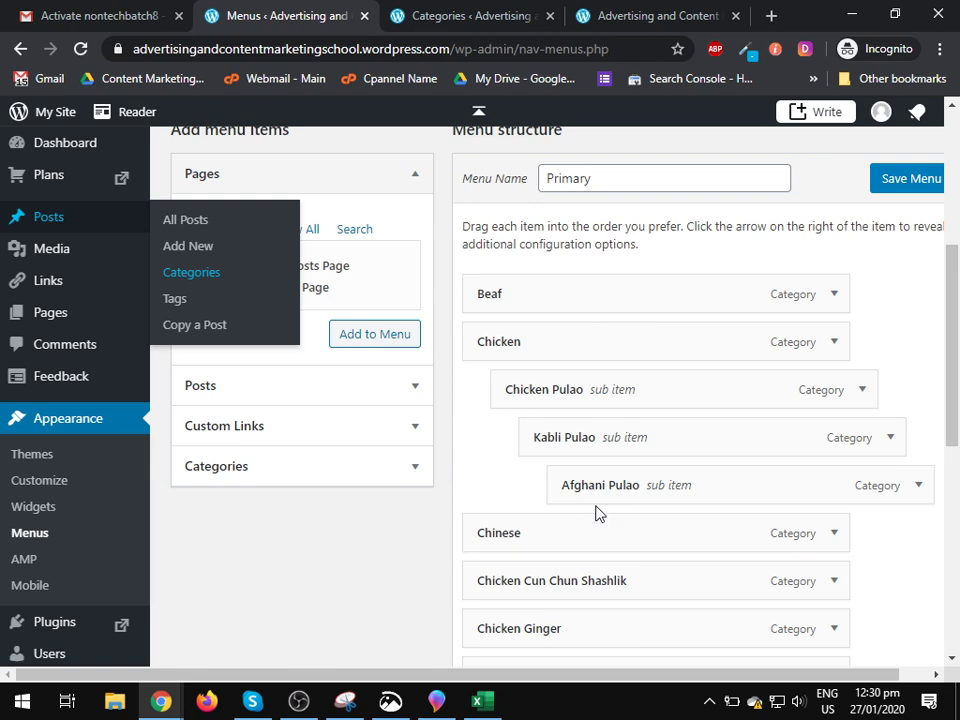
Nest Chicken Cun Chun Shashlik and Chicken Ginger as sub items of Chinese in the Primary menu.
scroll(580, 490, down, 1)
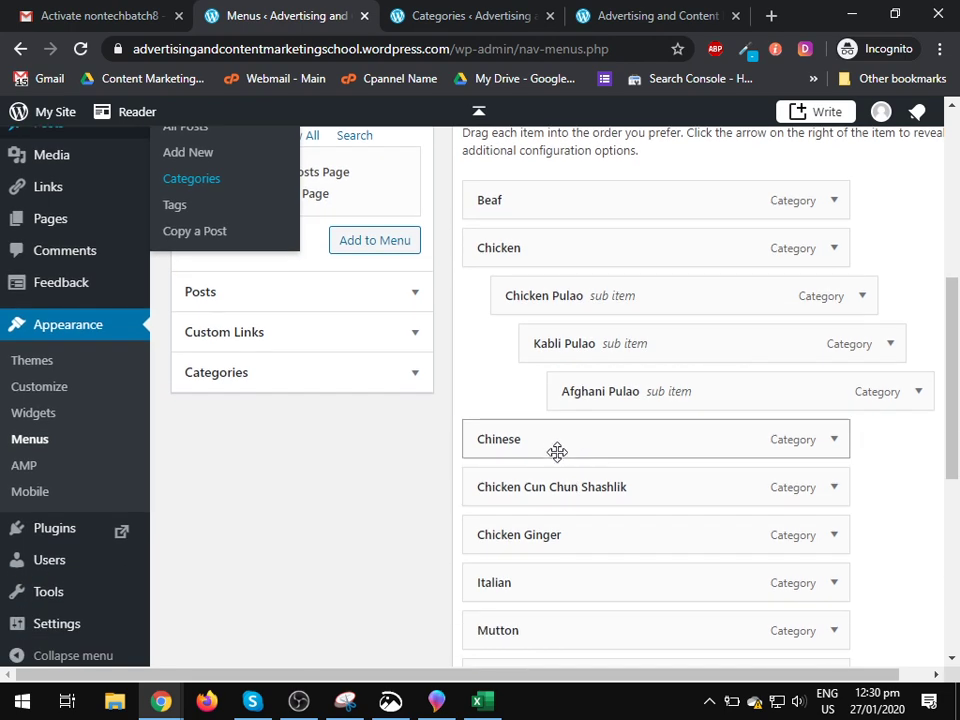
scroll(560, 450, down, 1)
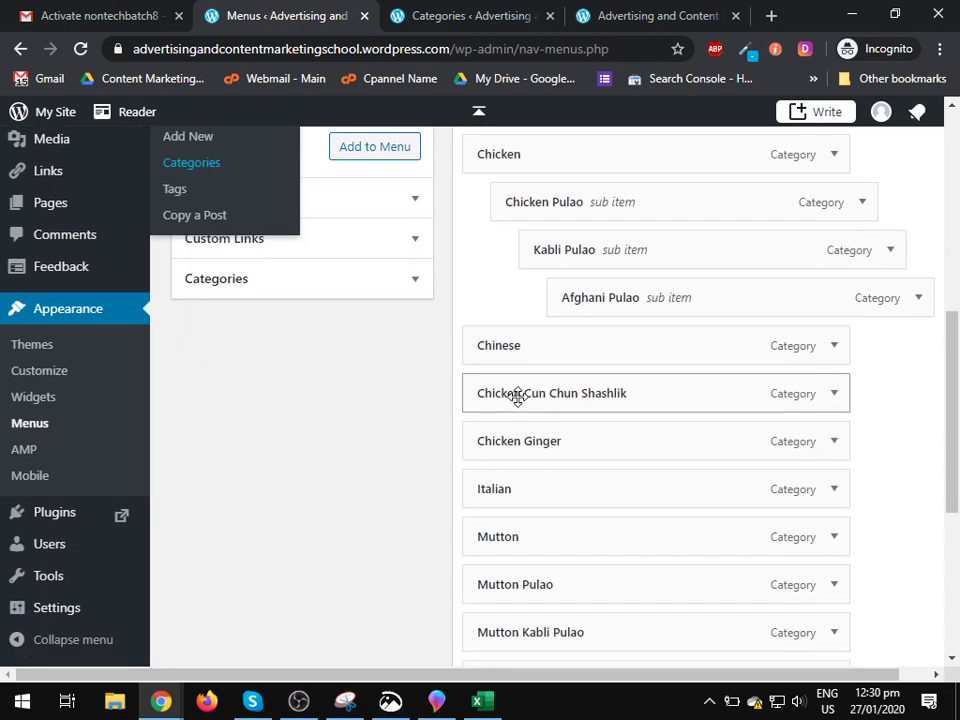
drag(517, 396, 557, 395)
drag(554, 464, 590, 464)
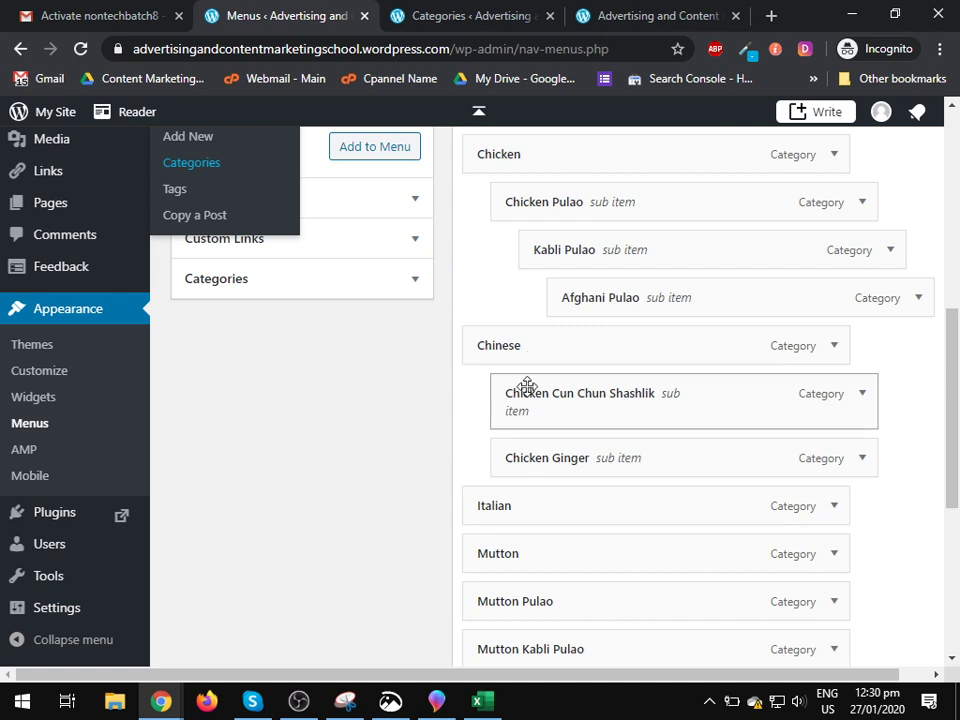
Nest Mutton Pulao as a sub item of Mutton and Mutton Kabli Pulao as a sub item of Mutton Pulao.
scroll(531, 492, down, 1)
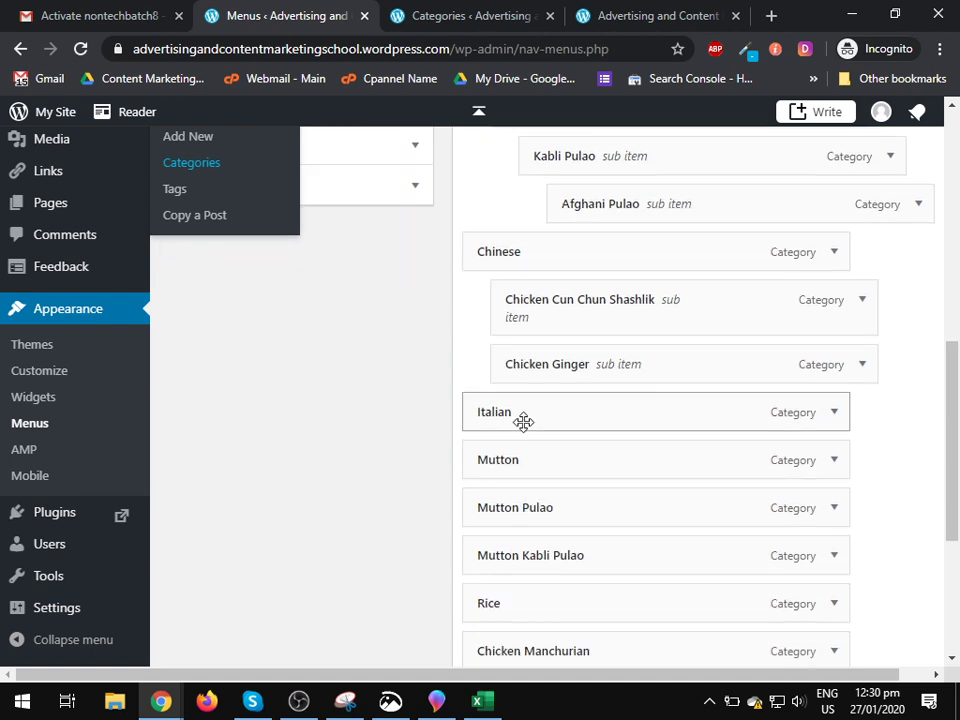
scroll(527, 400, down, 1)
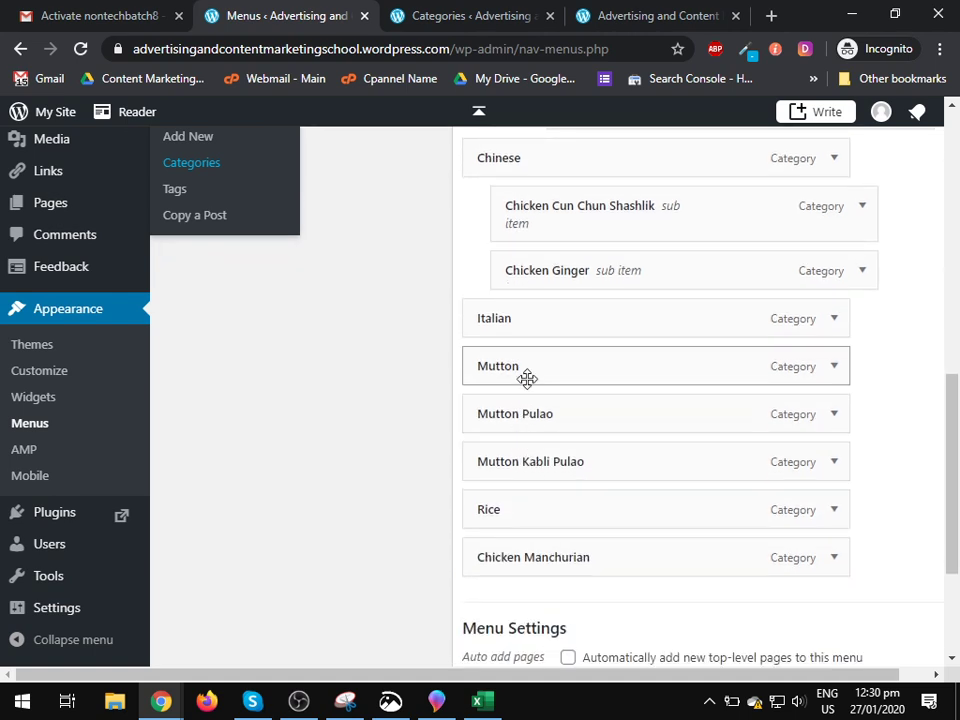
drag(513, 414, 544, 415)
drag(537, 463, 596, 466)
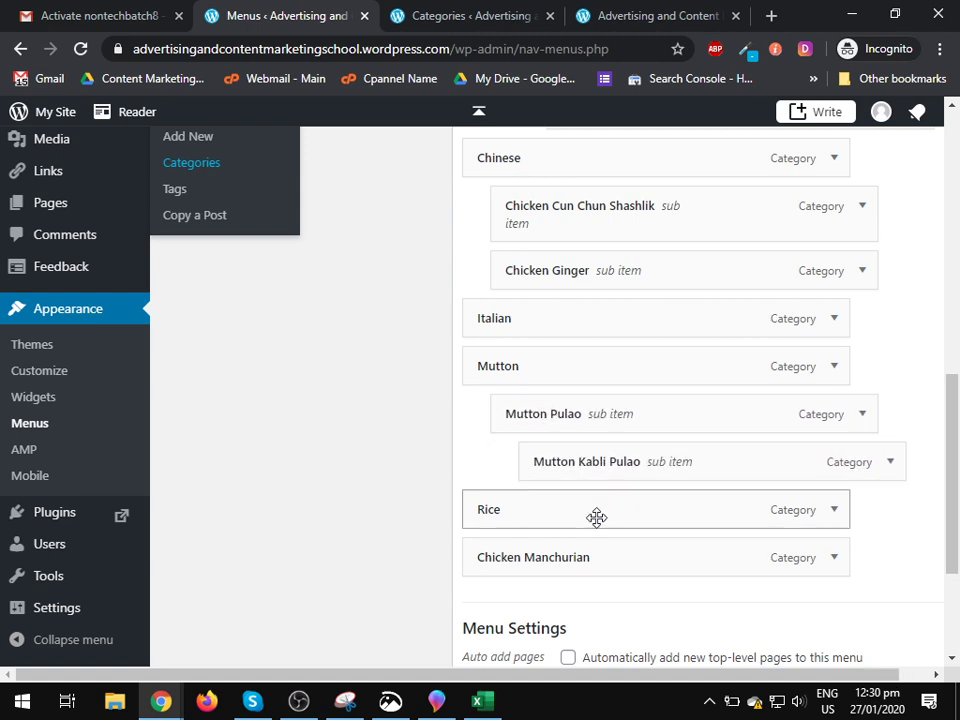
Nest Chicken Manchurian as a sub item of Rice and save the Primary menu.
scroll(596, 516, down, 1)
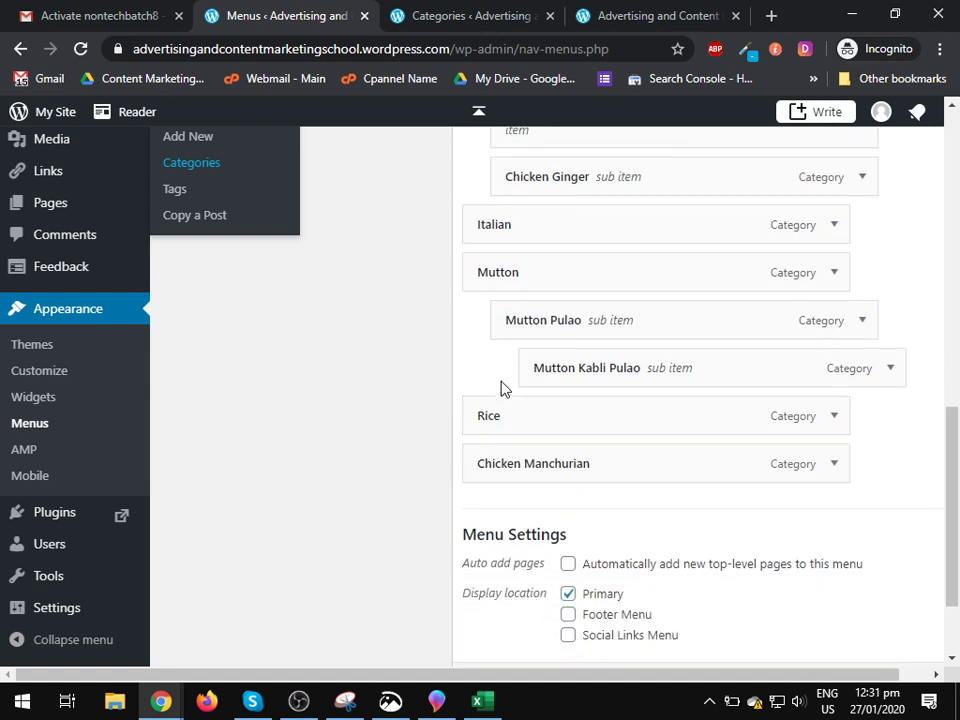
drag(517, 464, 549, 497)
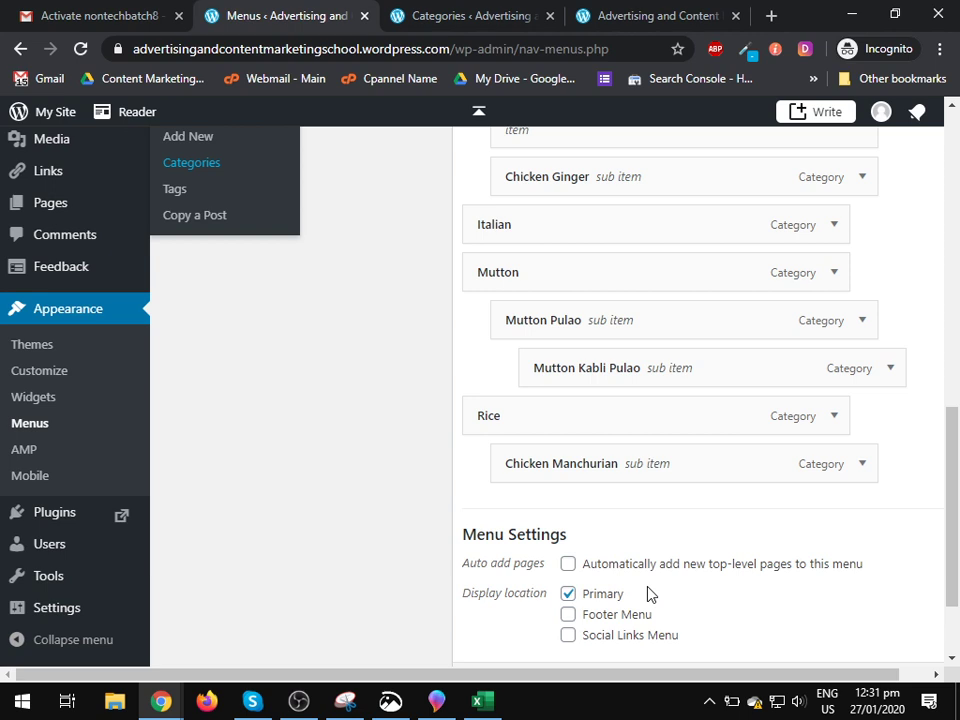
scroll(700, 600, up, 10)
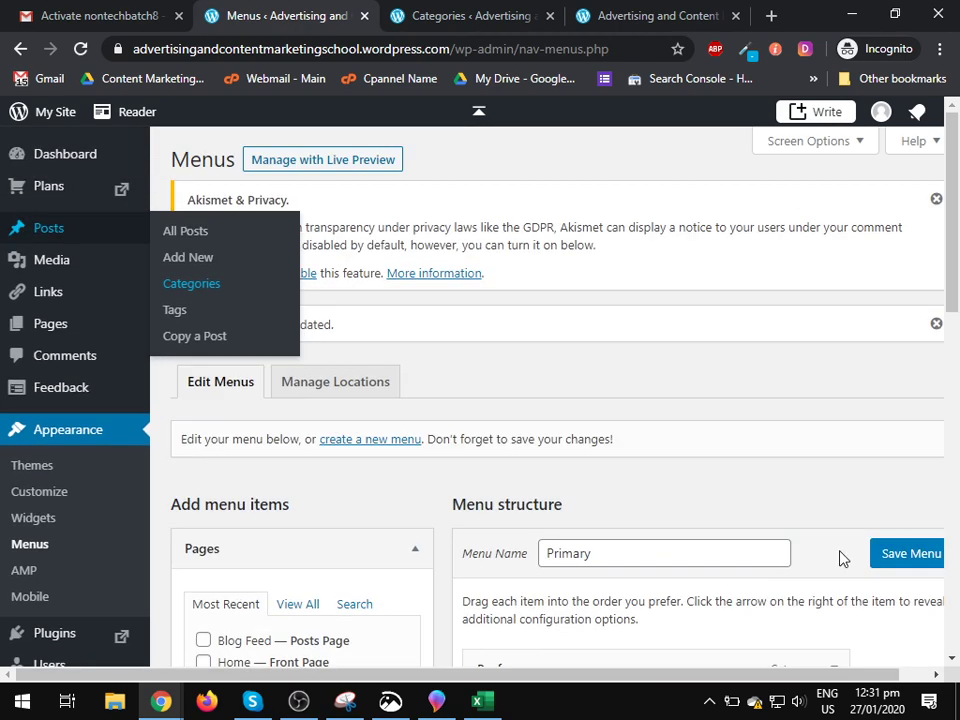
click(909, 558)
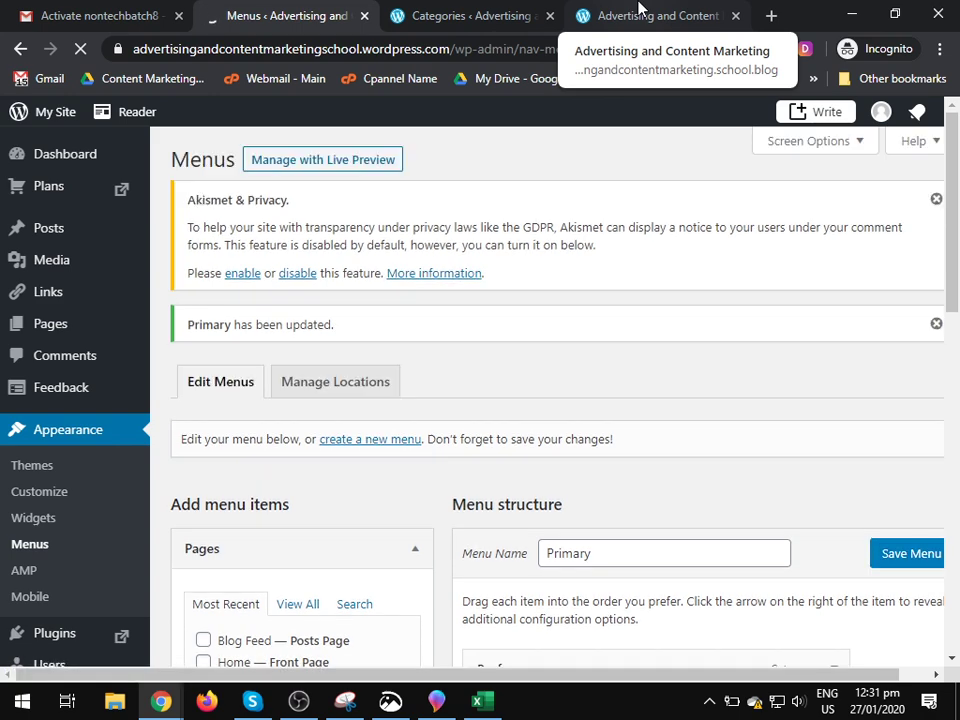
Reload the blog's front page and examine the nested navigation menu, including the Chicken submenu.
click(638, 12)
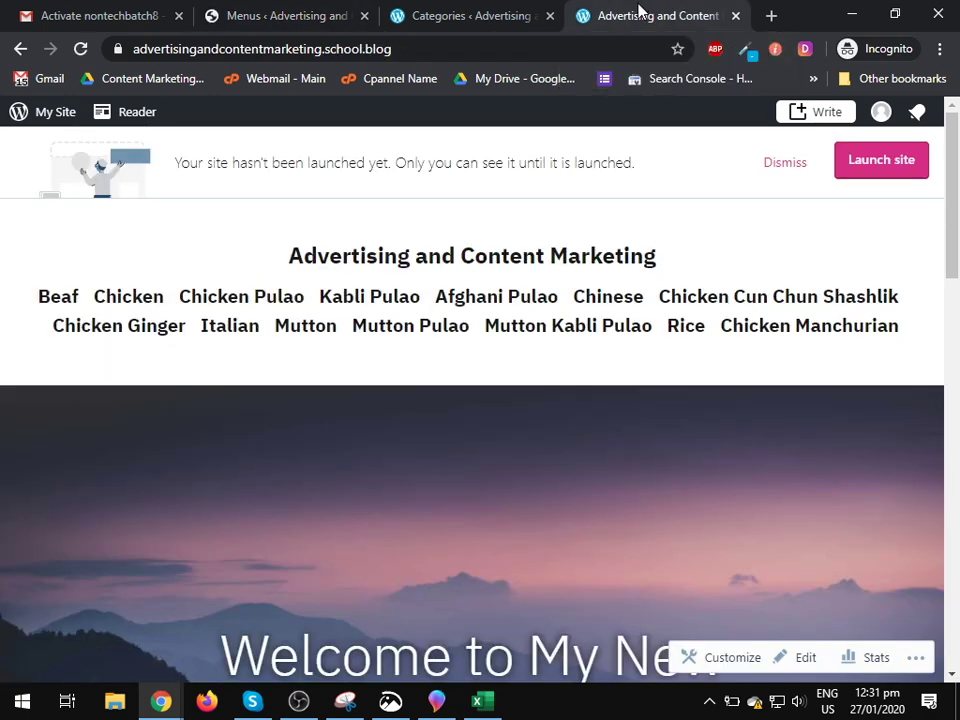
click(80, 49)
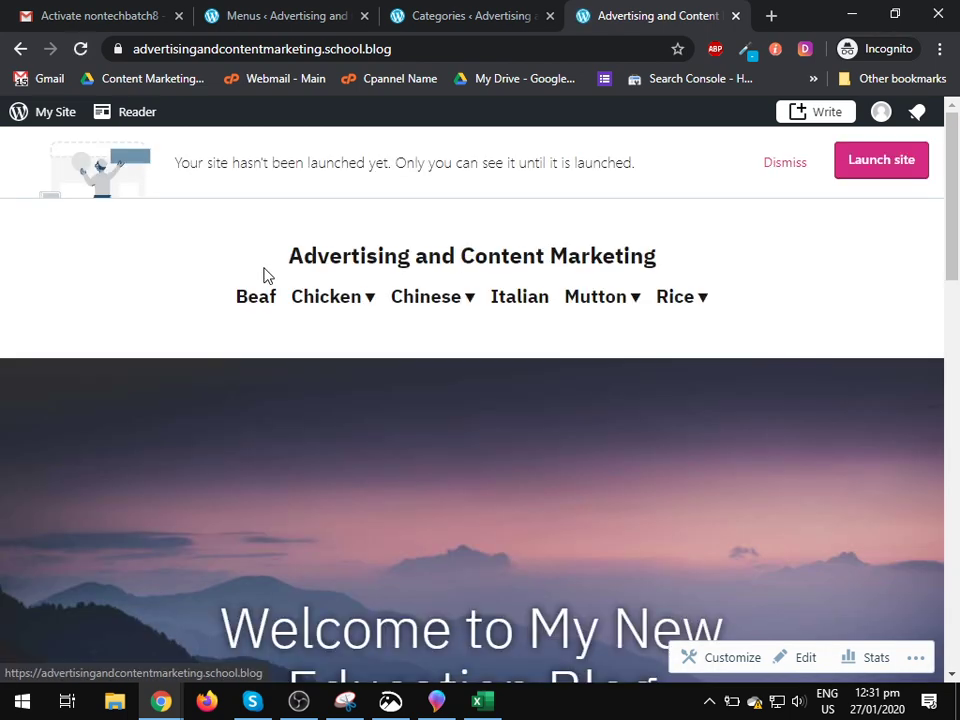
mouse_move(349, 302)
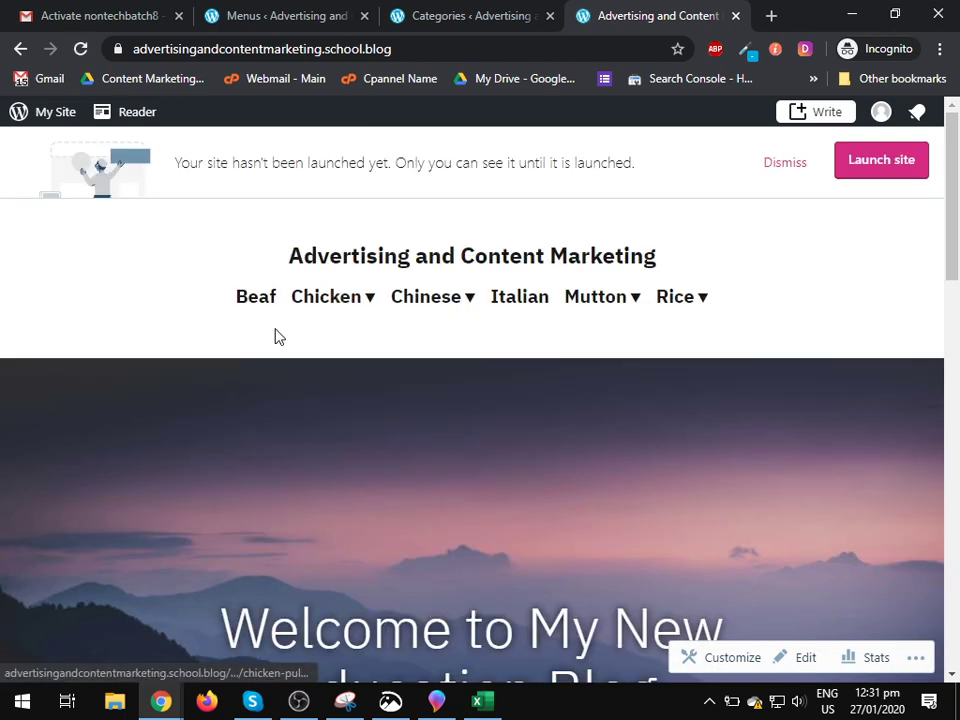
mouse_move(317, 368)
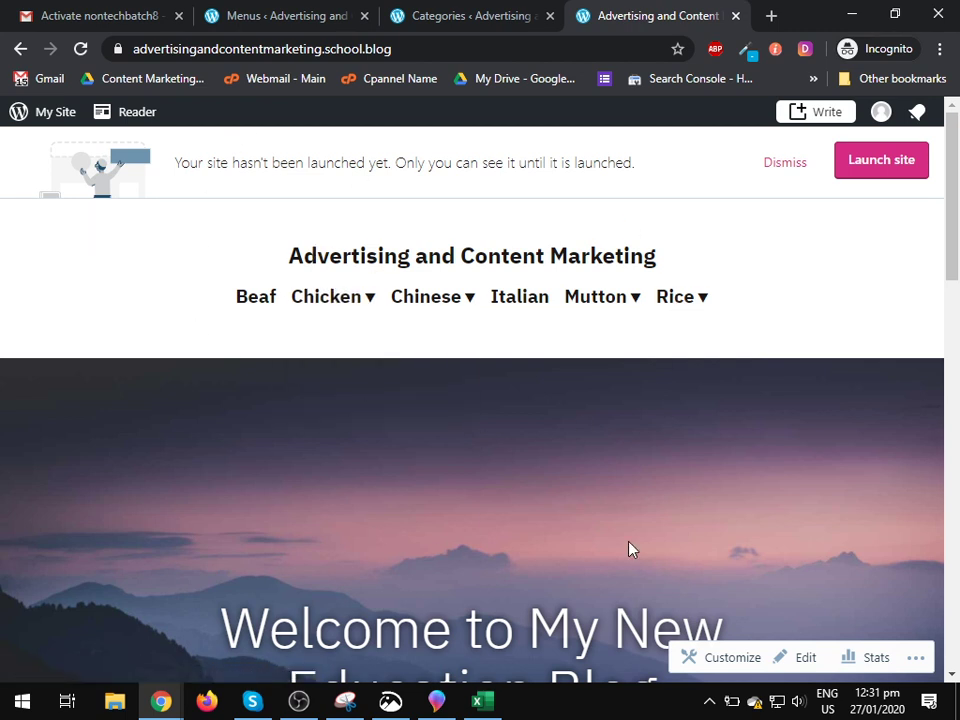
Check the Chinese and Rice submenus on the blog's front page and open the site's theme gallery.
mouse_move(467, 306)
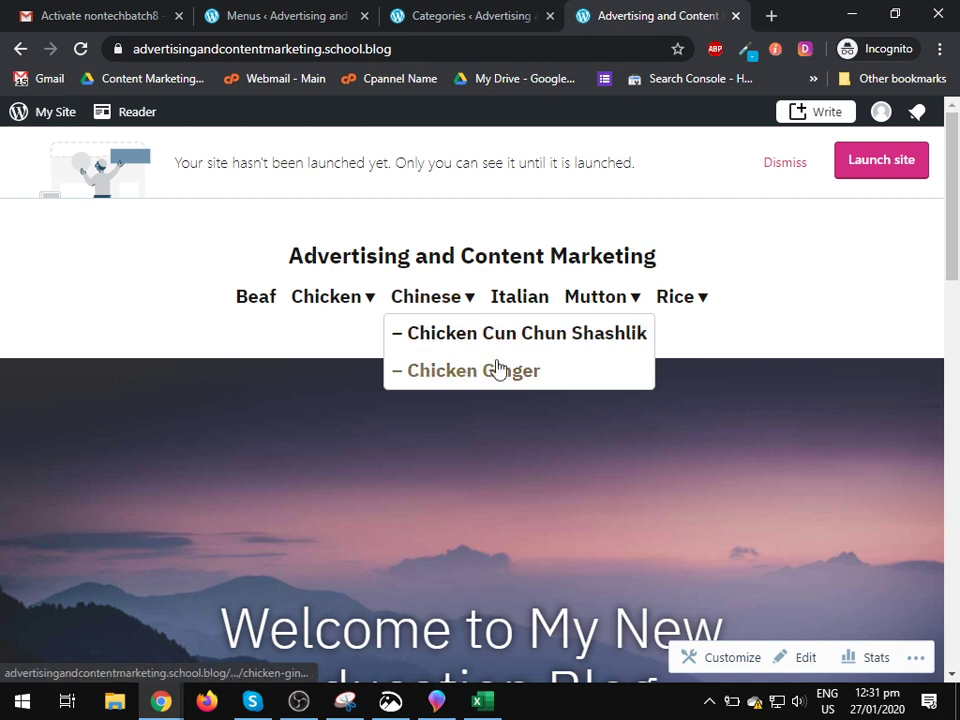
mouse_move(690, 307)
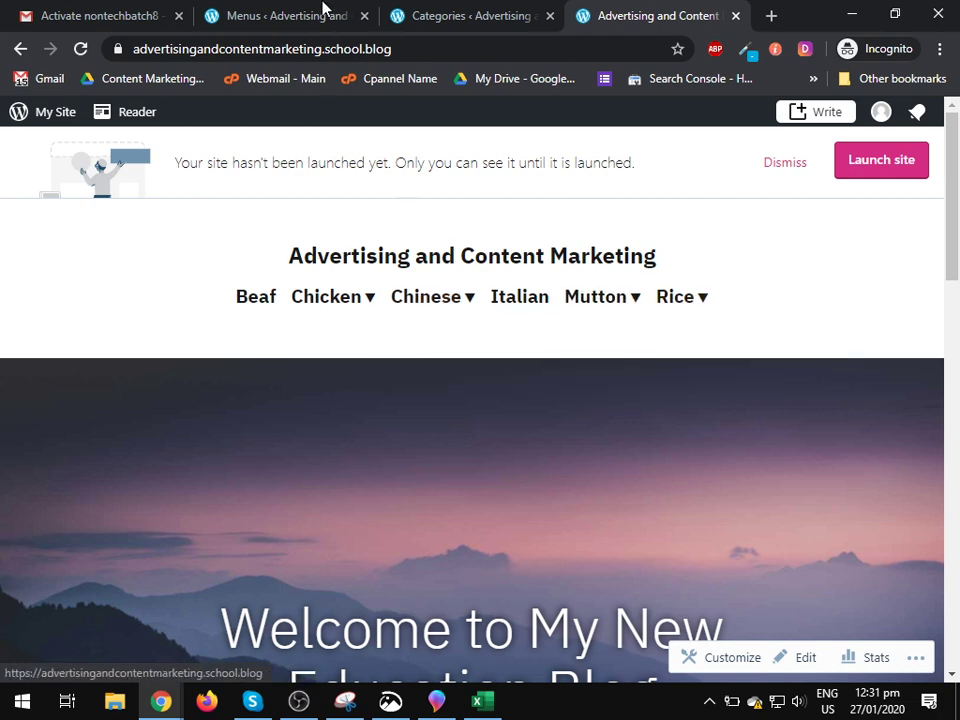
click(285, 12)
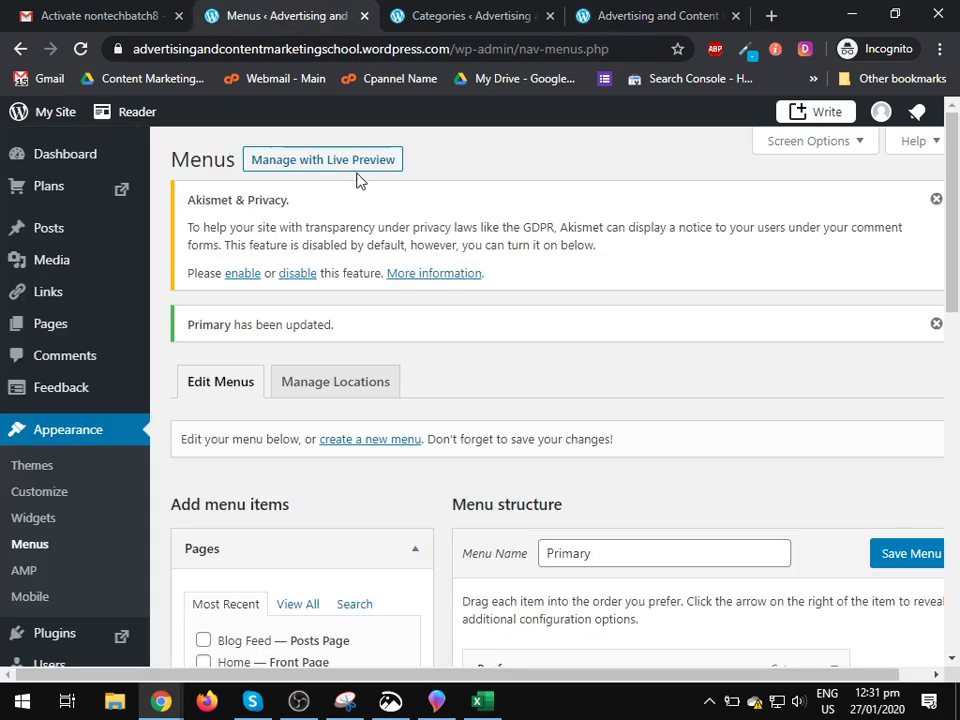
scroll(334, 290, down, 2)
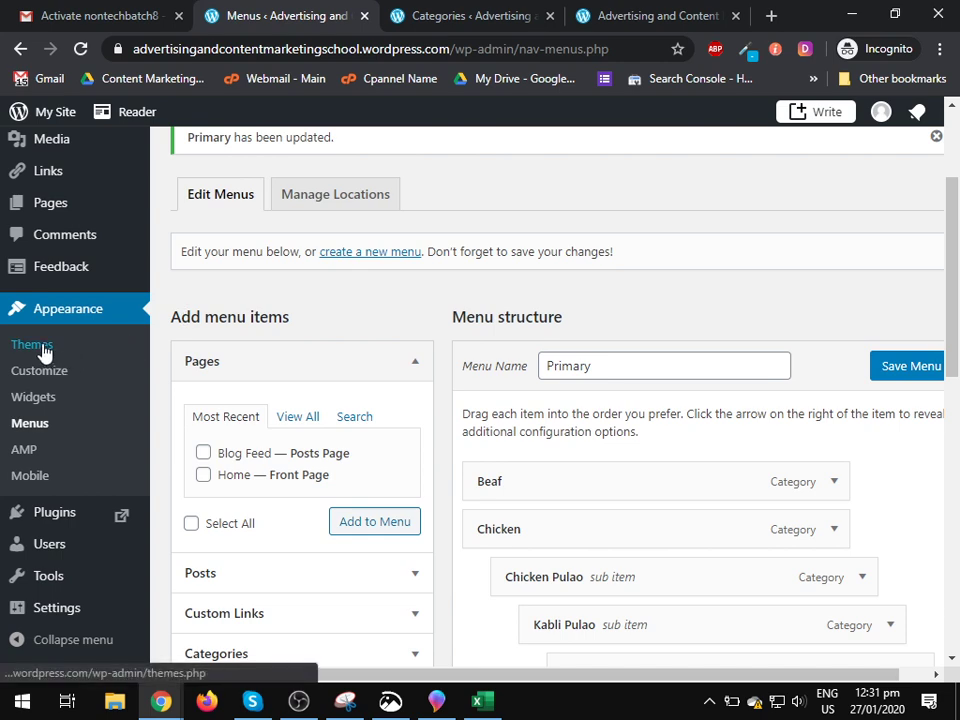
click(32, 345)
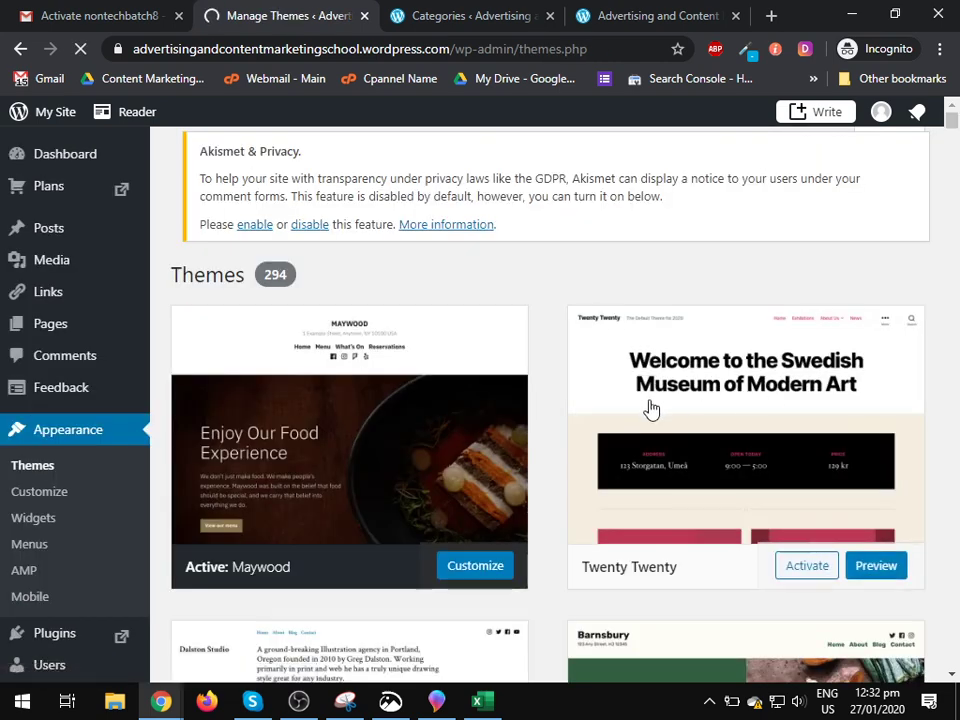
Browse the theme gallery and activate the Rockfield theme for the blog.
scroll(557, 437, down, 4)
scroll(733, 443, down, 1)
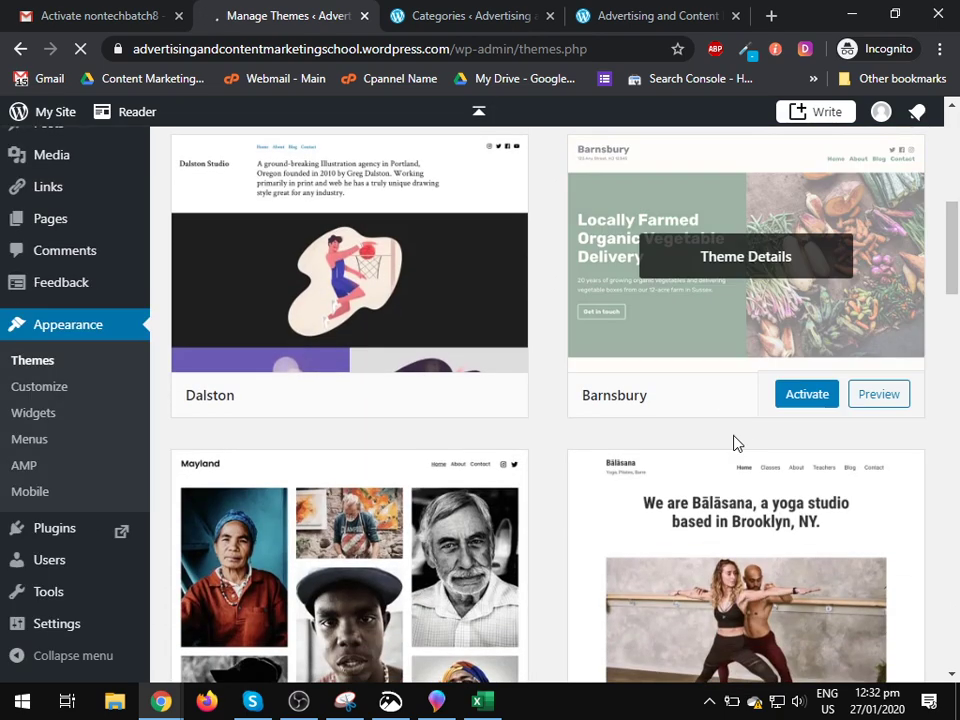
scroll(733, 443, down, 7)
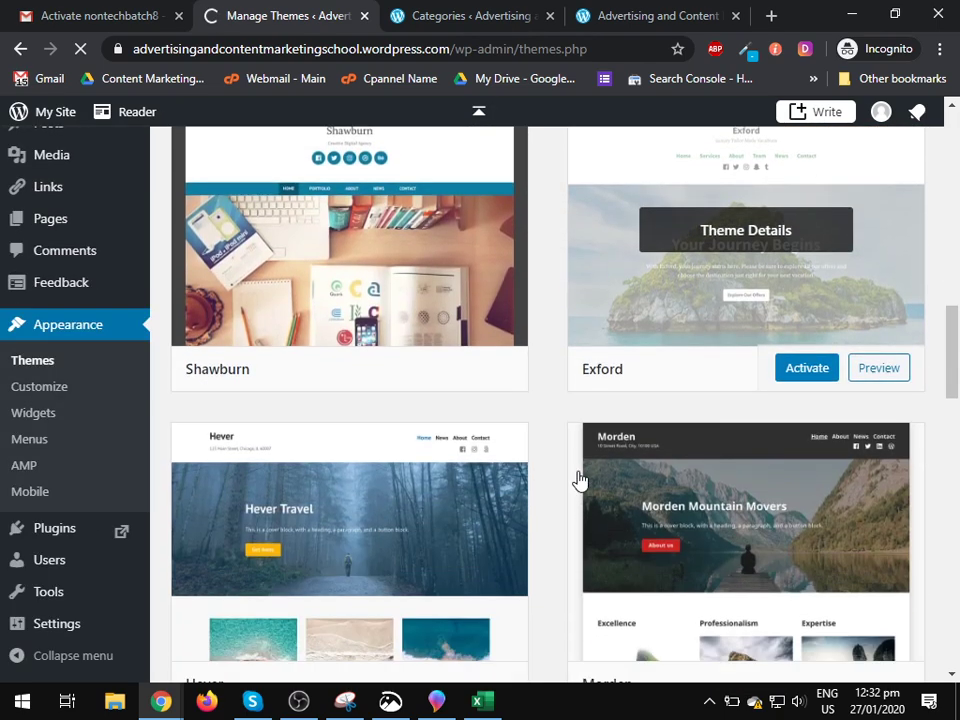
scroll(435, 442, down, 2)
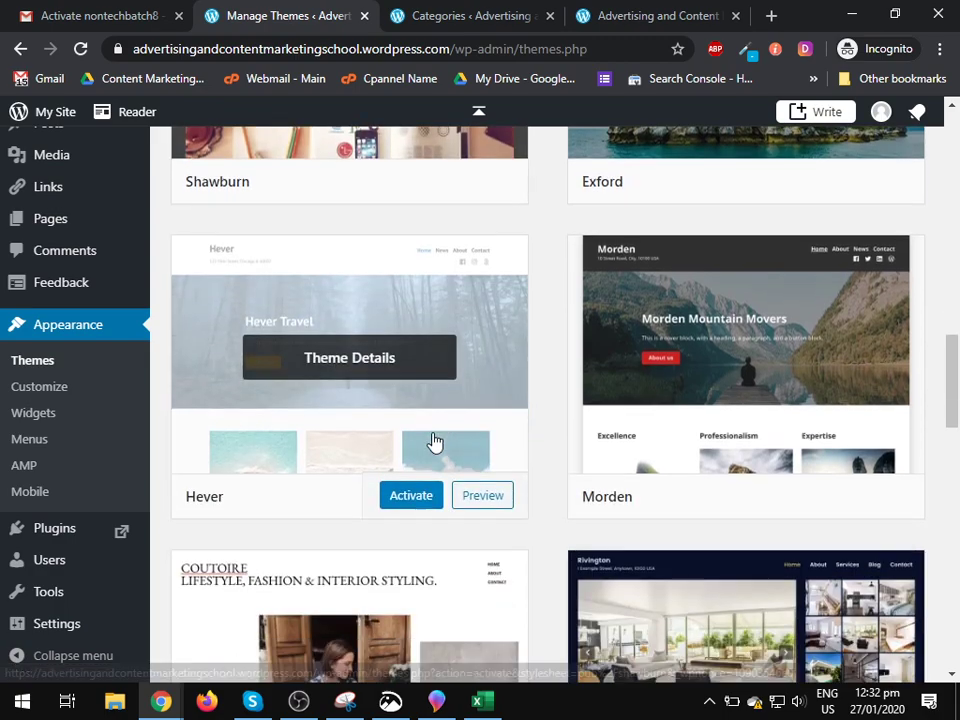
scroll(780, 414, down, 3)
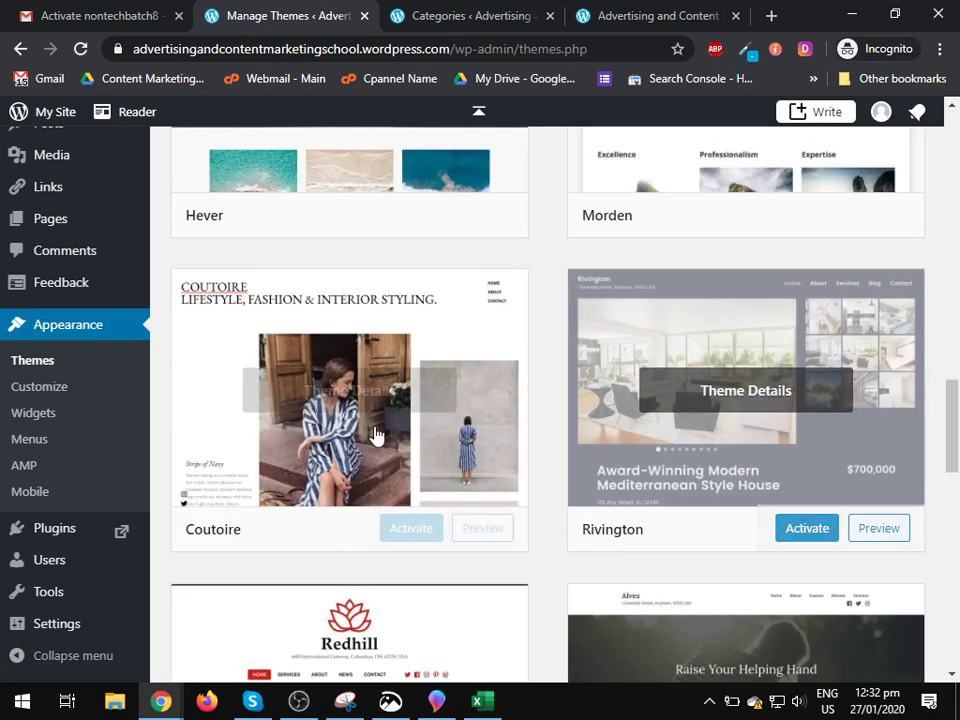
scroll(462, 428, down, 4)
scroll(564, 448, down, 5)
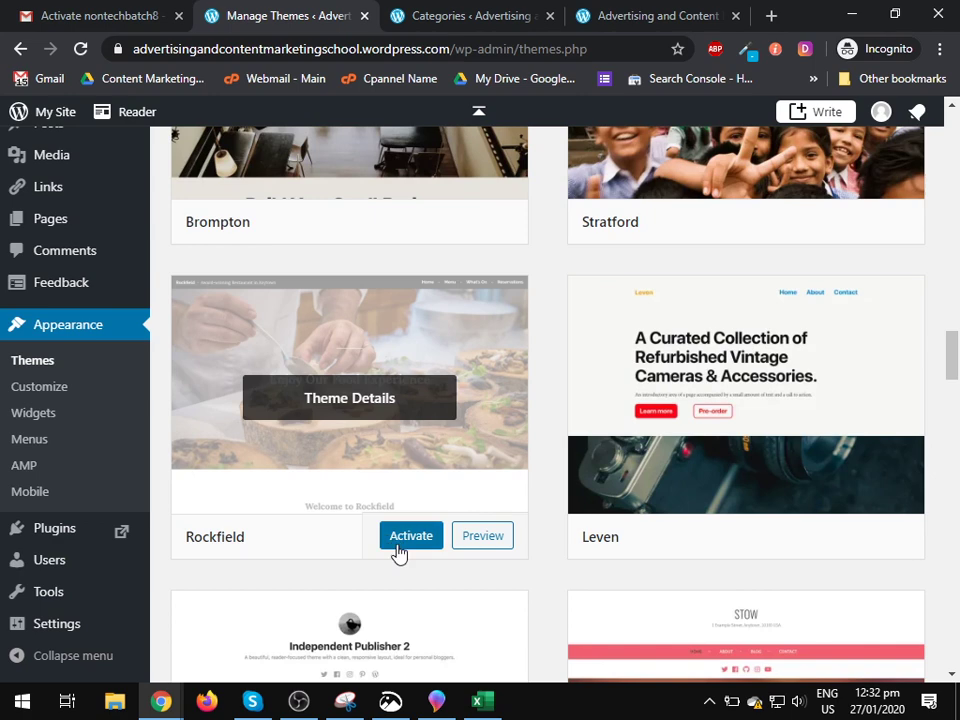
click(418, 553)
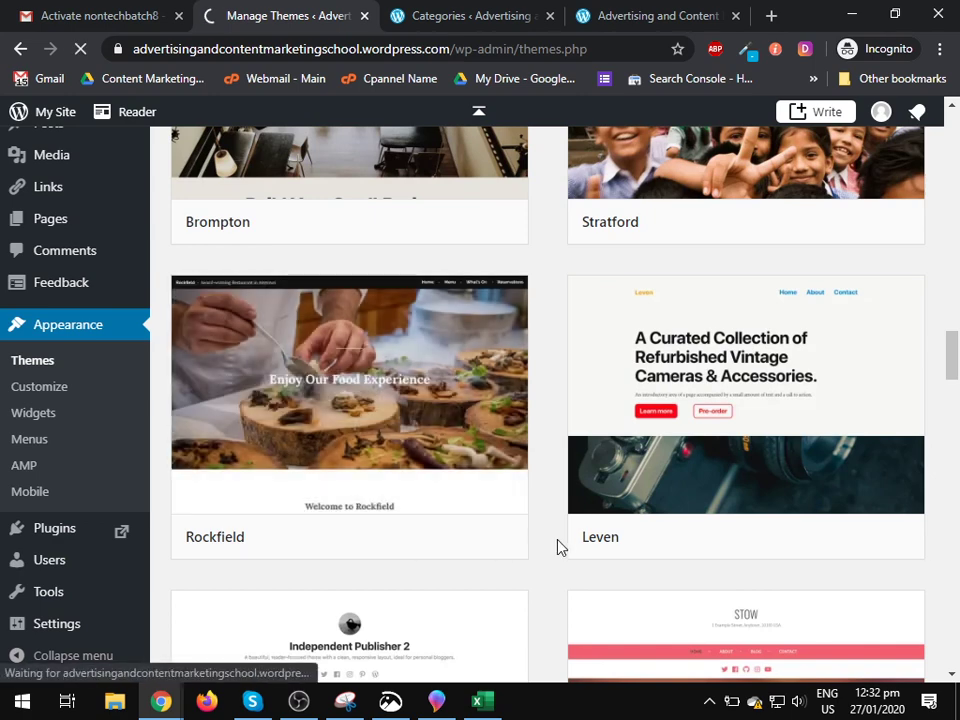
mouse_move(482, 422)
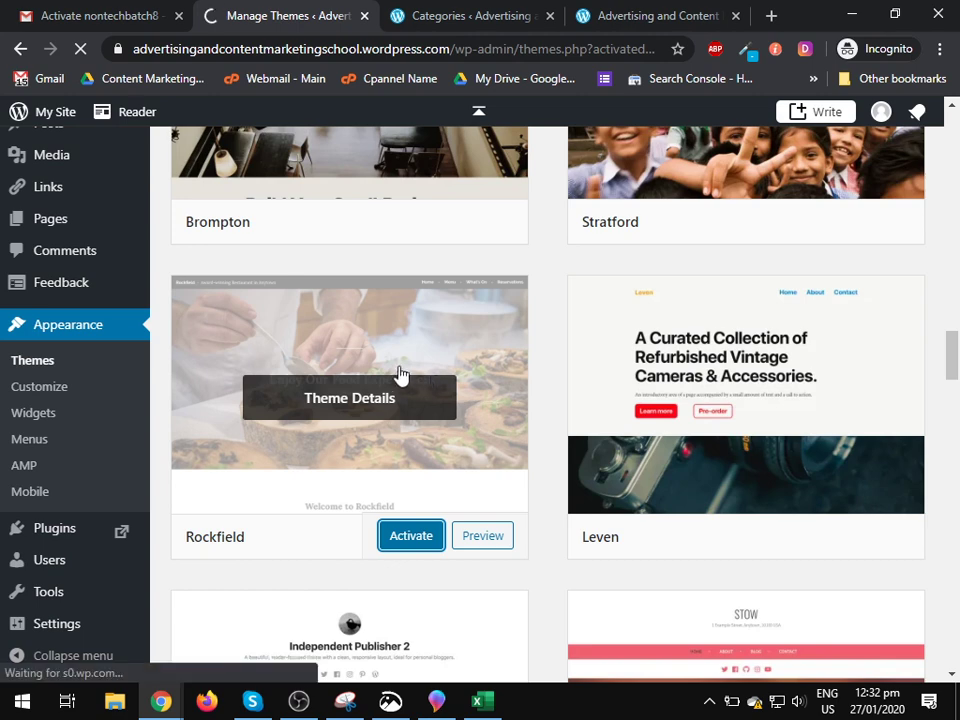
Place the blog's front page beside the theme gallery, reload it and examine its dropdown menus in the new theme.
drag(585, 15, 392, 12)
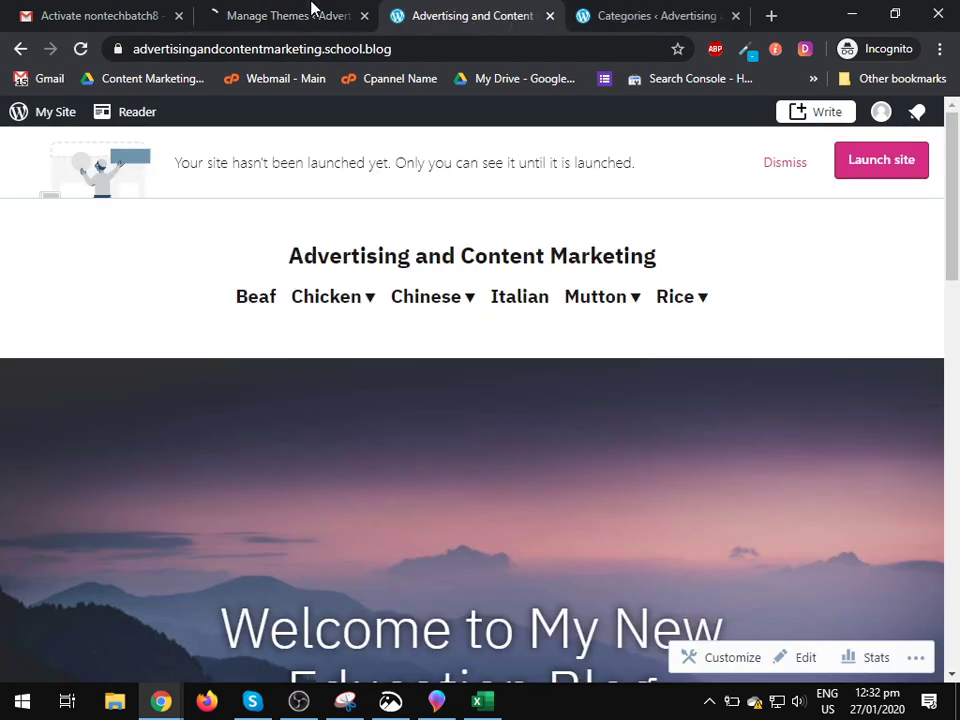
click(278, 14)
click(405, 16)
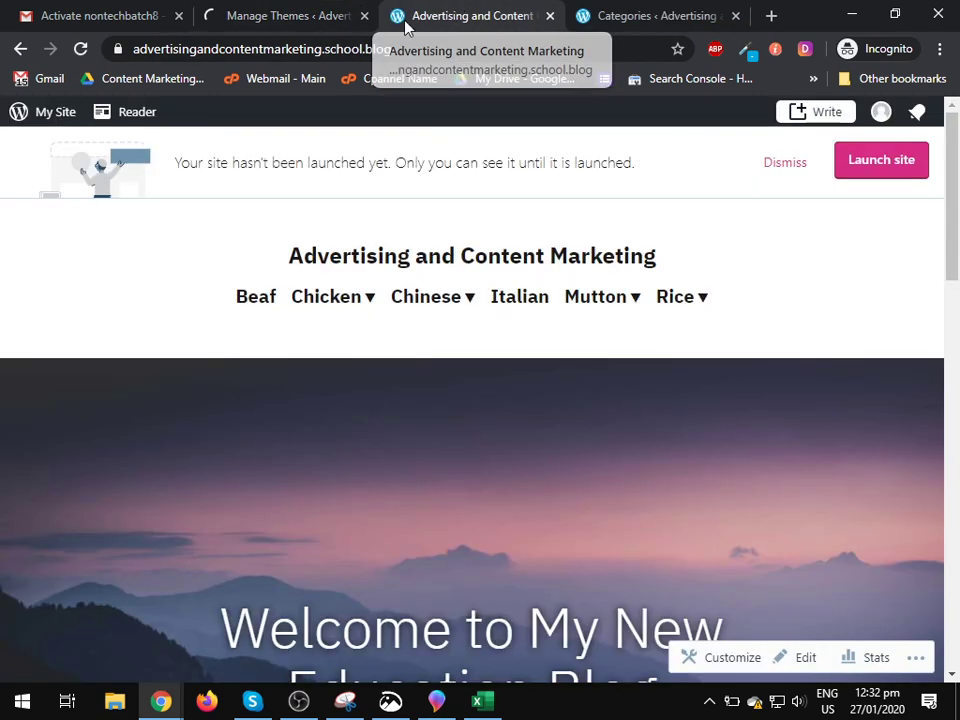
click(80, 48)
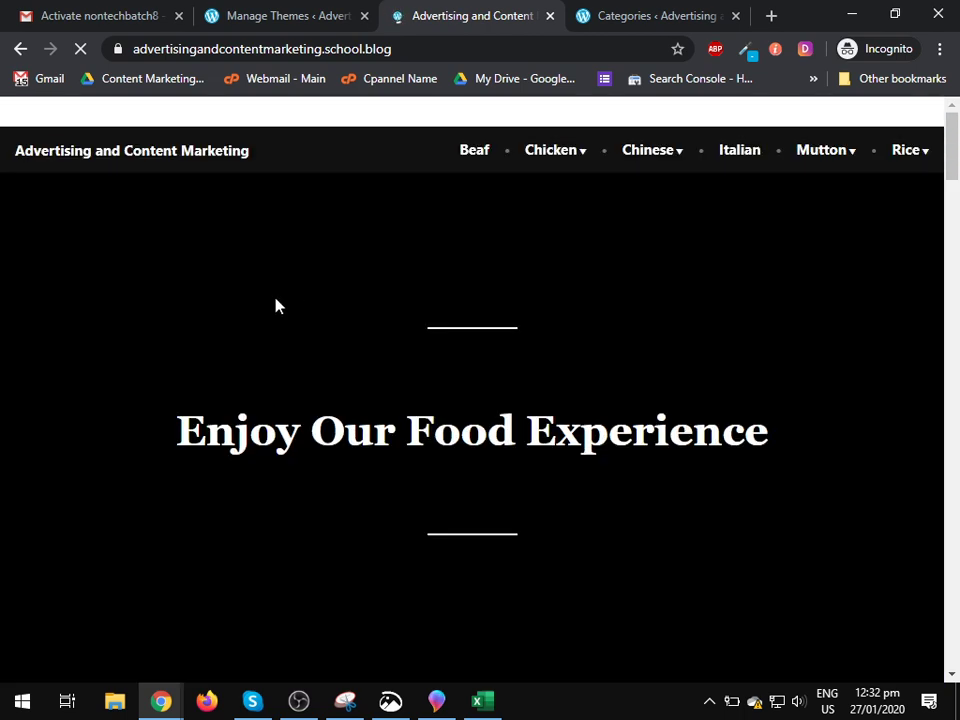
mouse_move(561, 231)
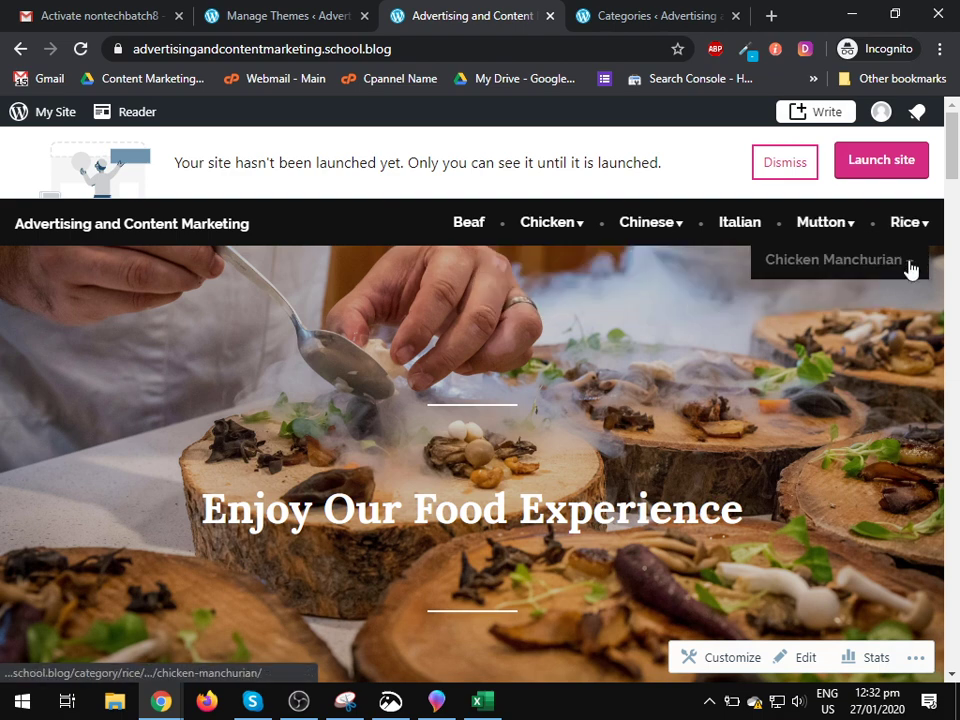
mouse_move(549, 268)
Return to the theme gallery and activate the Shawburn theme for the blog.
click(332, 14)
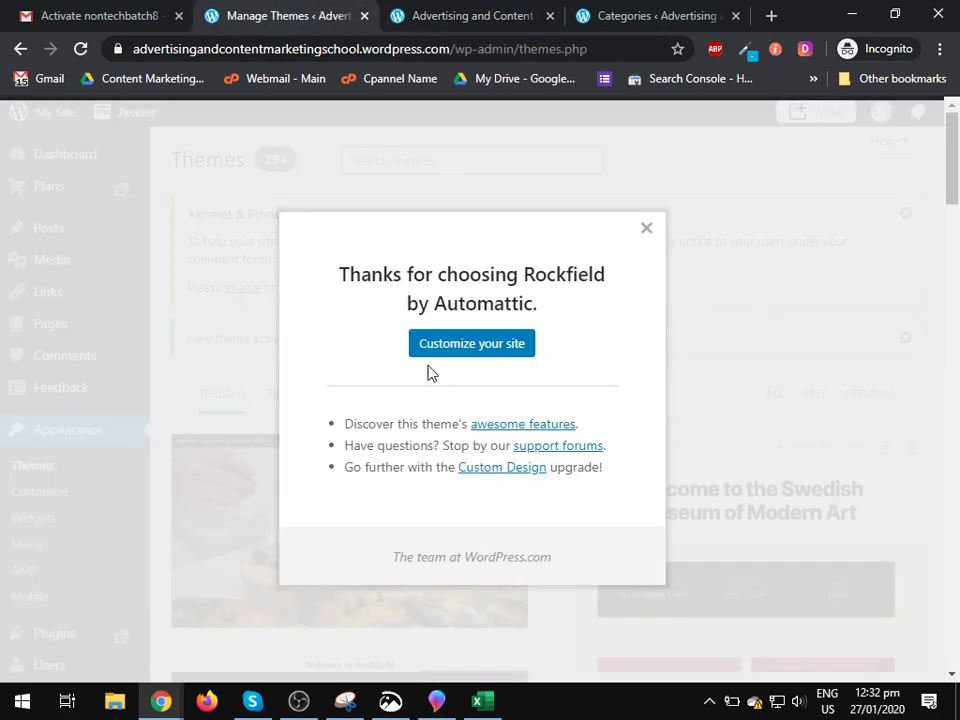
scroll(653, 424, down, 4)
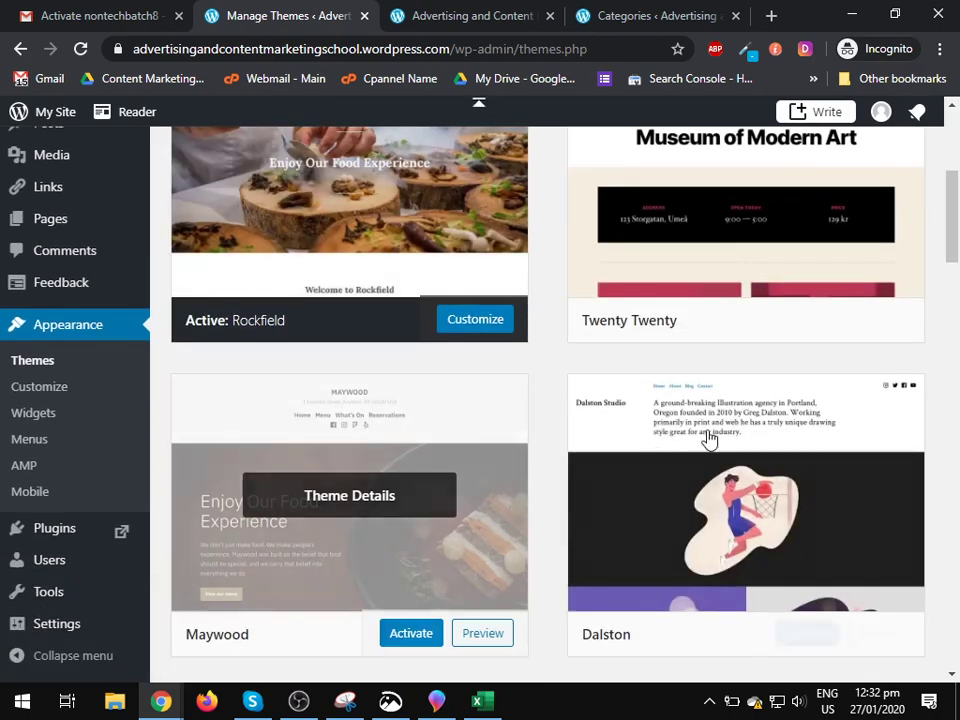
scroll(767, 437, up, 1)
scroll(703, 427, down, 12)
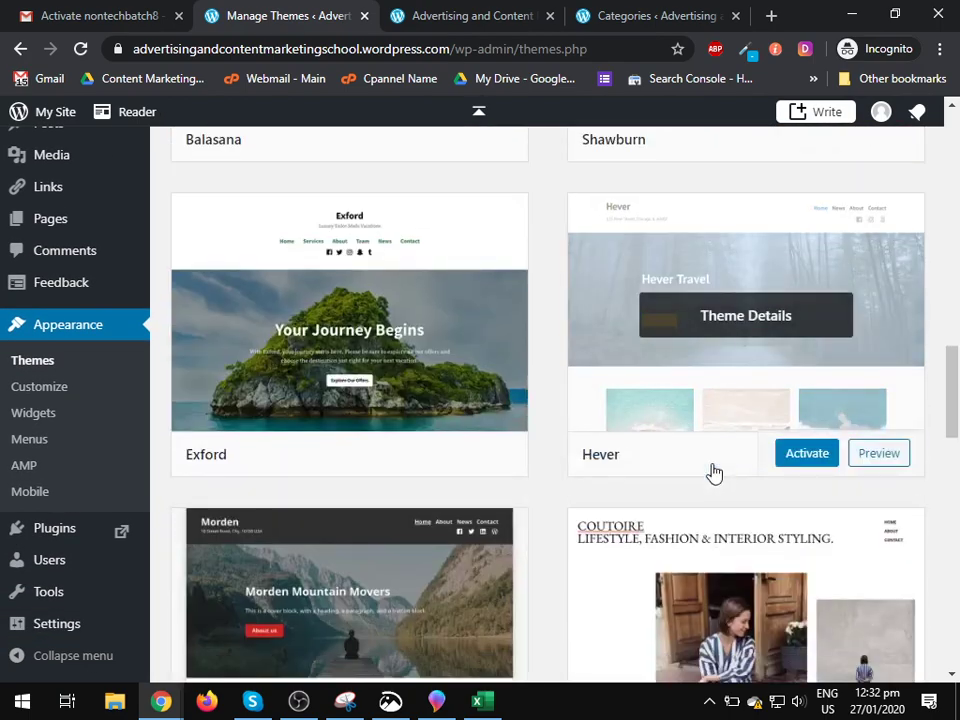
scroll(712, 472, up, 3)
click(812, 421)
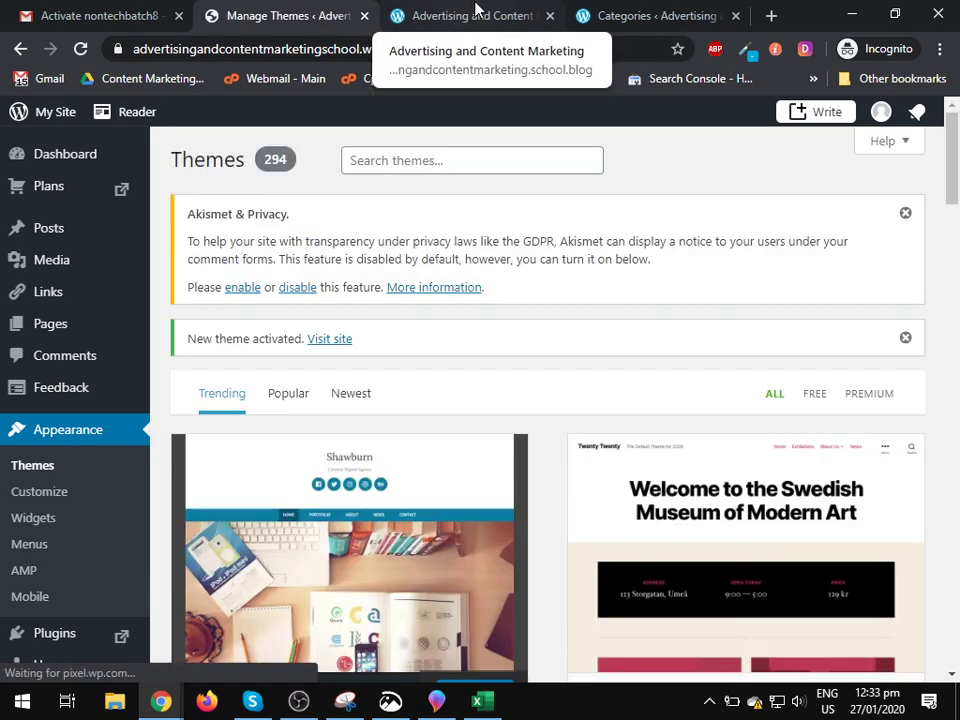
Reload the blog's front page, examine the Chicken and Chinese dropdowns, and return to the theme gallery.
click(476, 10)
click(80, 48)
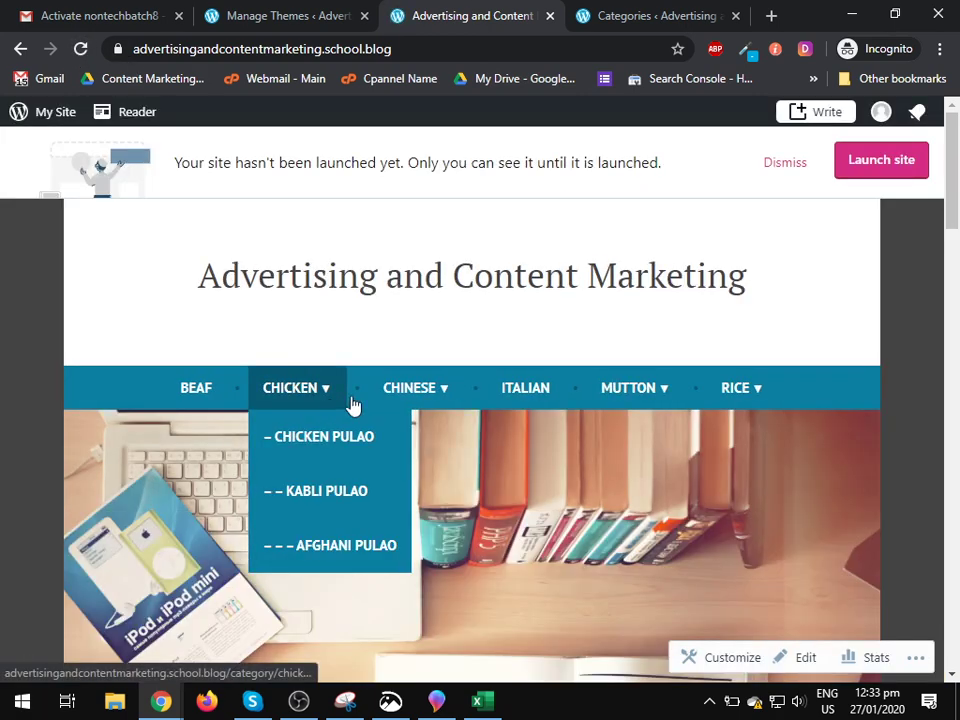
mouse_move(444, 401)
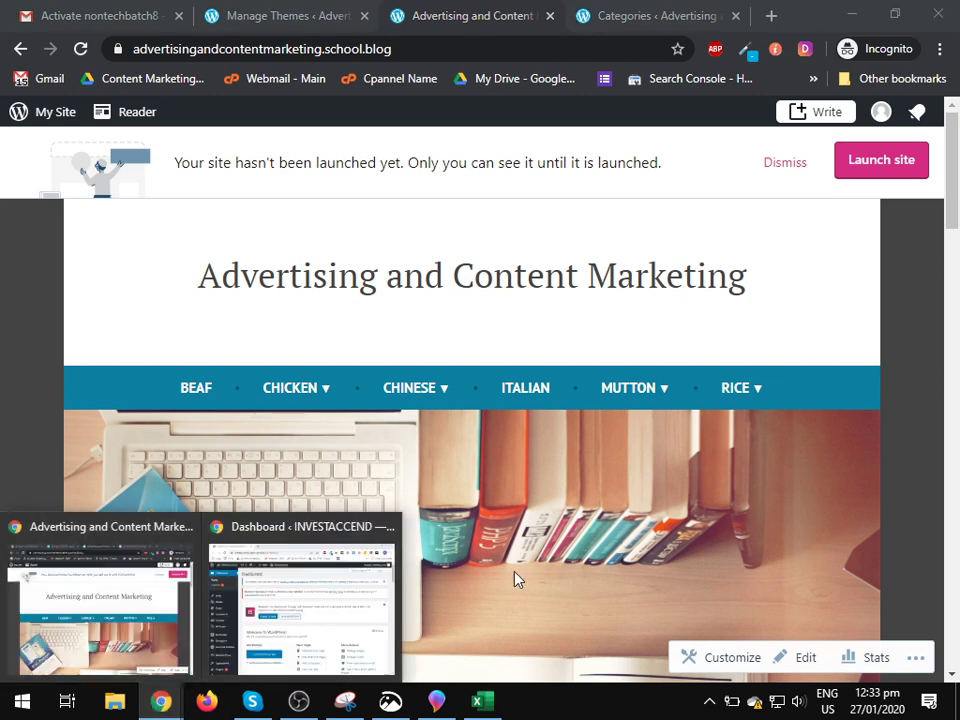
click(660, 12)
click(289, 12)
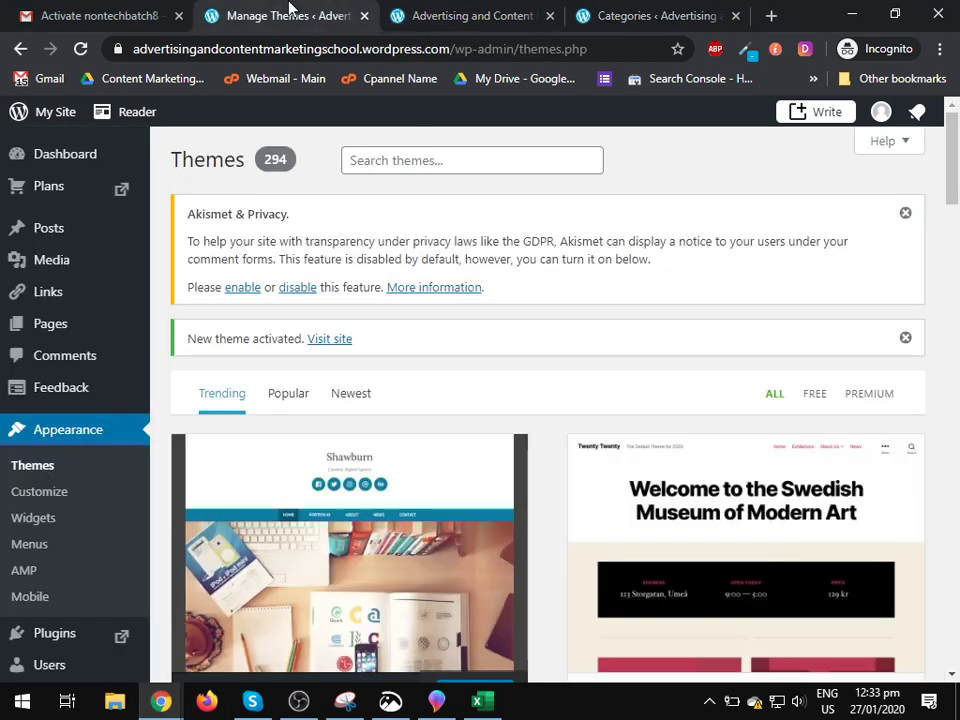
Search Google in a new tab for "website with sub menus".
click(771, 15)
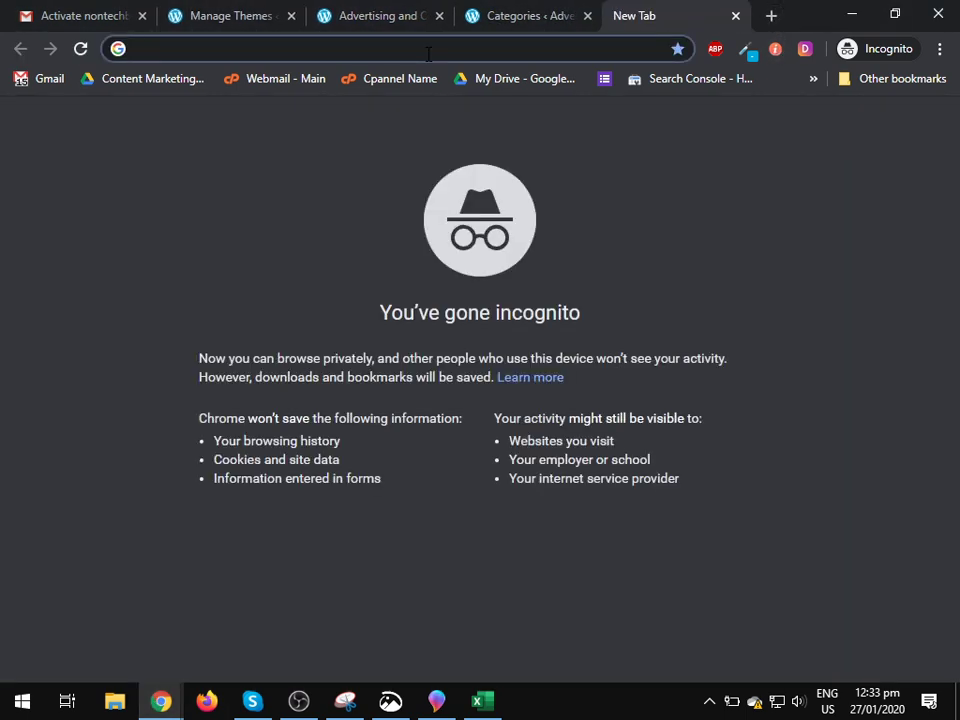
text(ee)
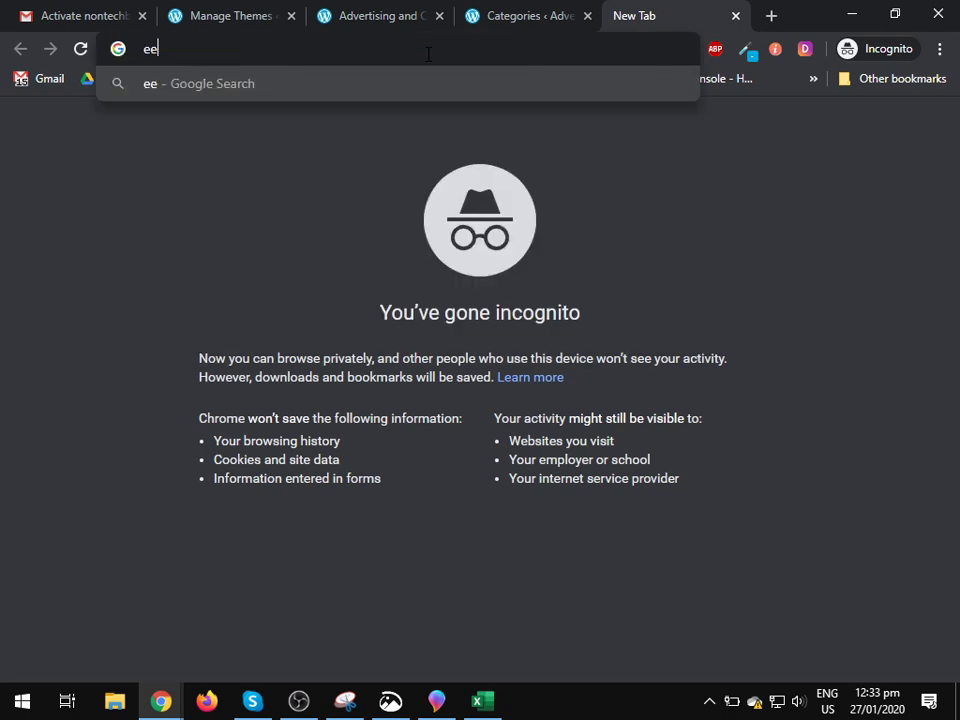
key(BackSpace)
key(BackSpace)
text(website with )
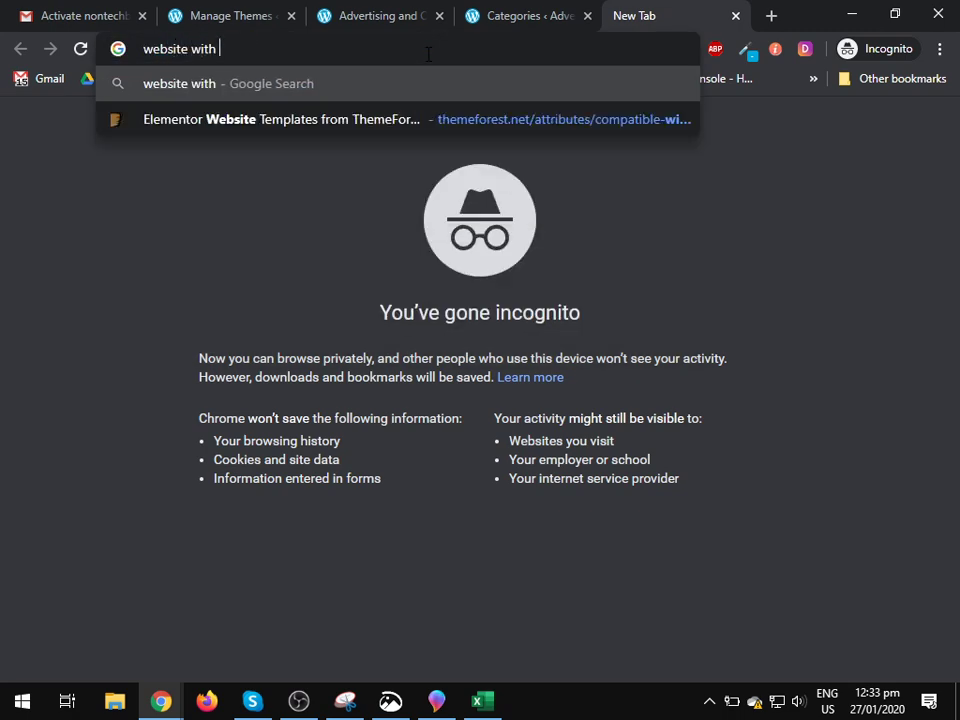
text(sub menus)
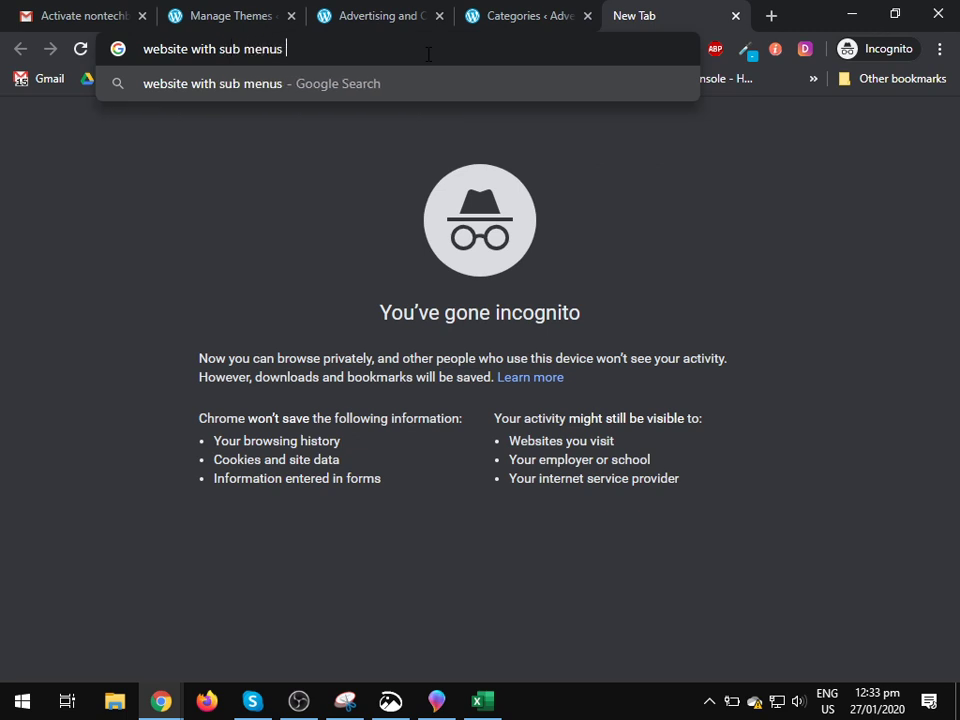
key(Return)
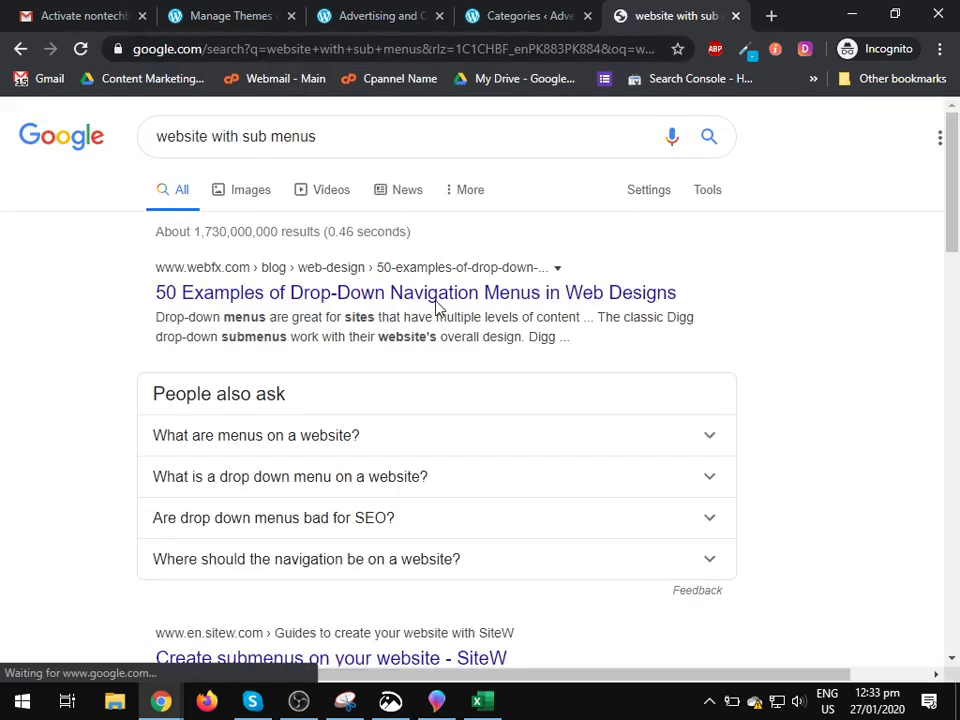
Open the WebFX article "50 Examples of Drop-Down Navigation Menus in Web Designs" and look through its first examples.
click(440, 300)
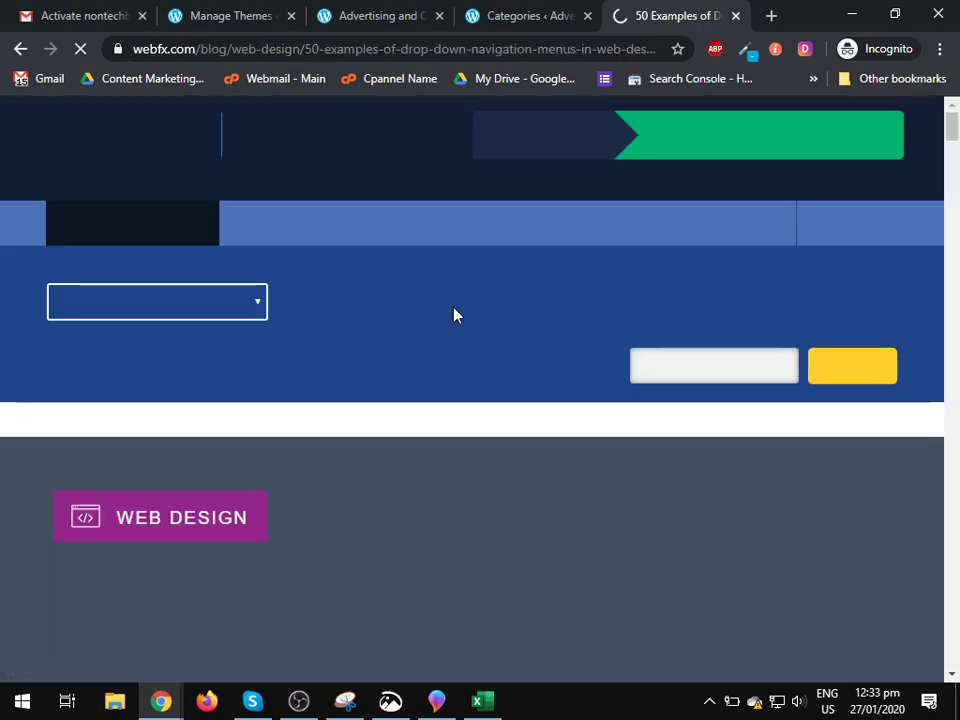
scroll(350, 400, down, 3)
scroll(400, 415, up, 3)
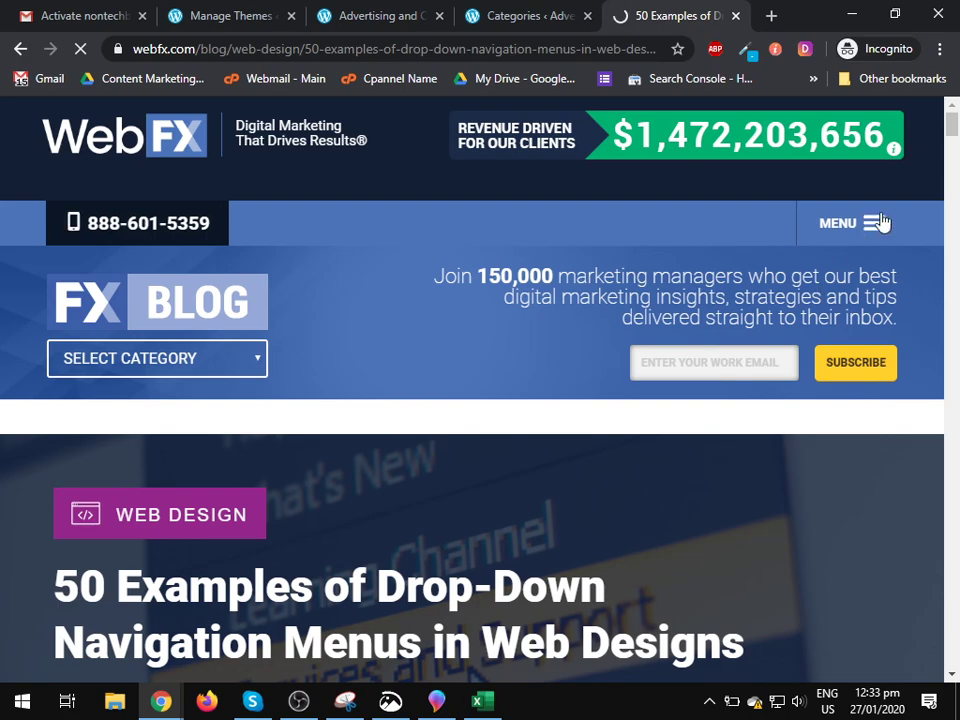
click(880, 222)
click(78, 130)
scroll(465, 409, down, 15)
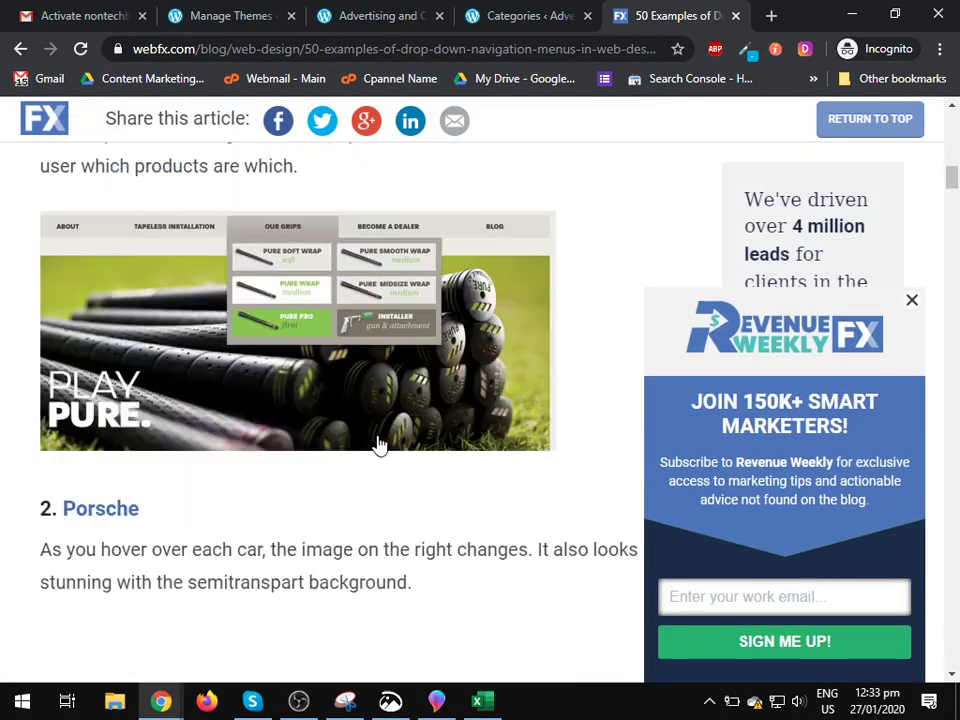
Open the article's first example site, PURE Grips, dismiss its subscription form and examine the Custom, About and Shop dropdown menus.
scroll(380, 445, up, 3)
click(109, 358)
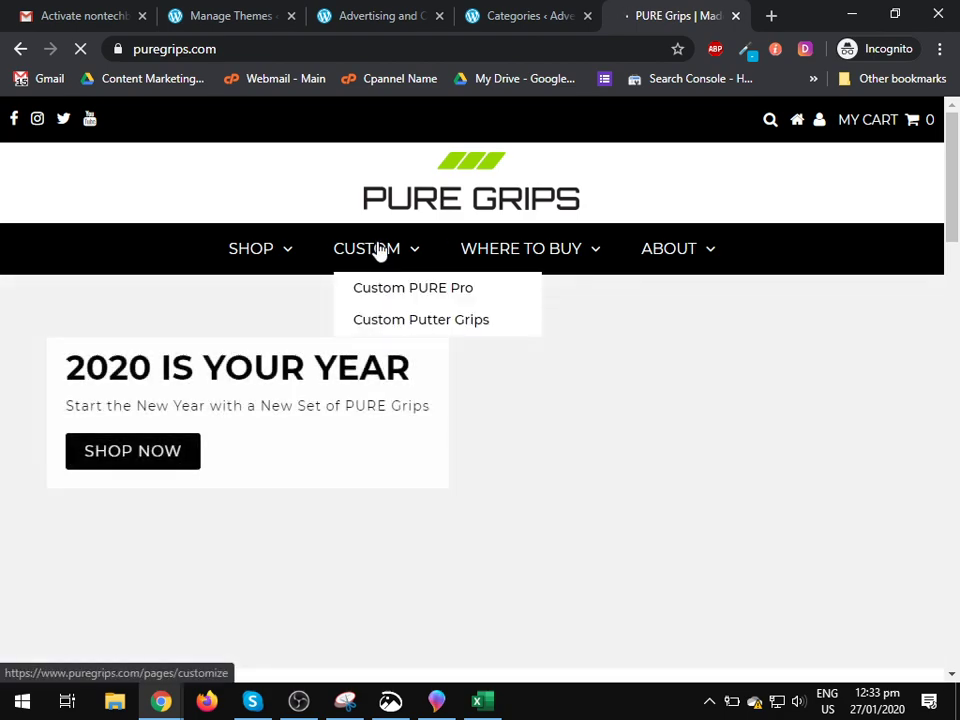
mouse_move(594, 274)
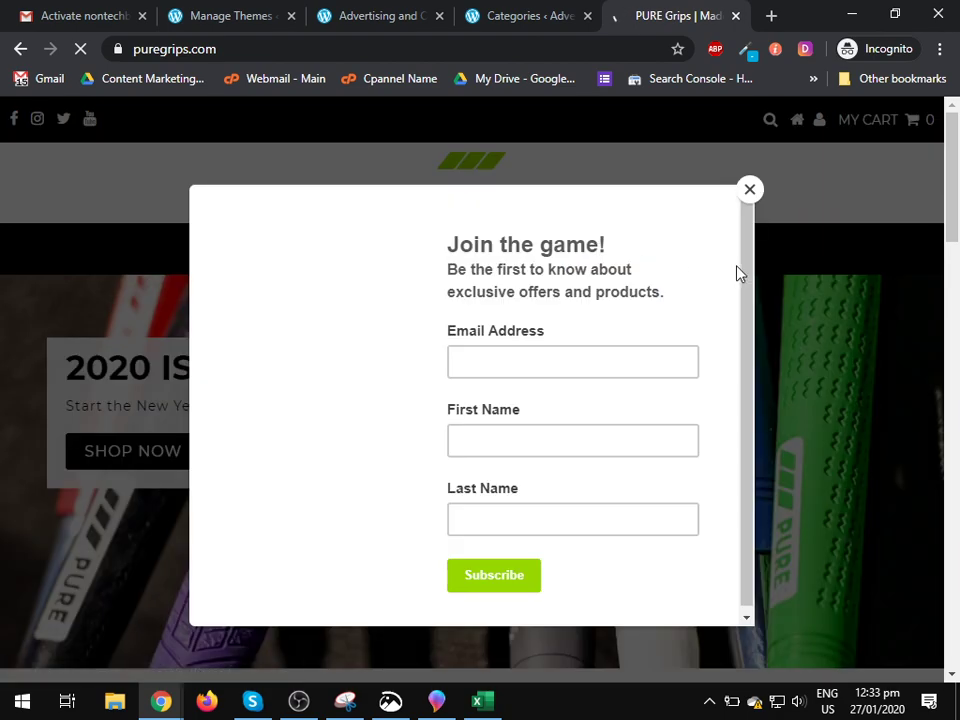
click(749, 189)
mouse_move(707, 258)
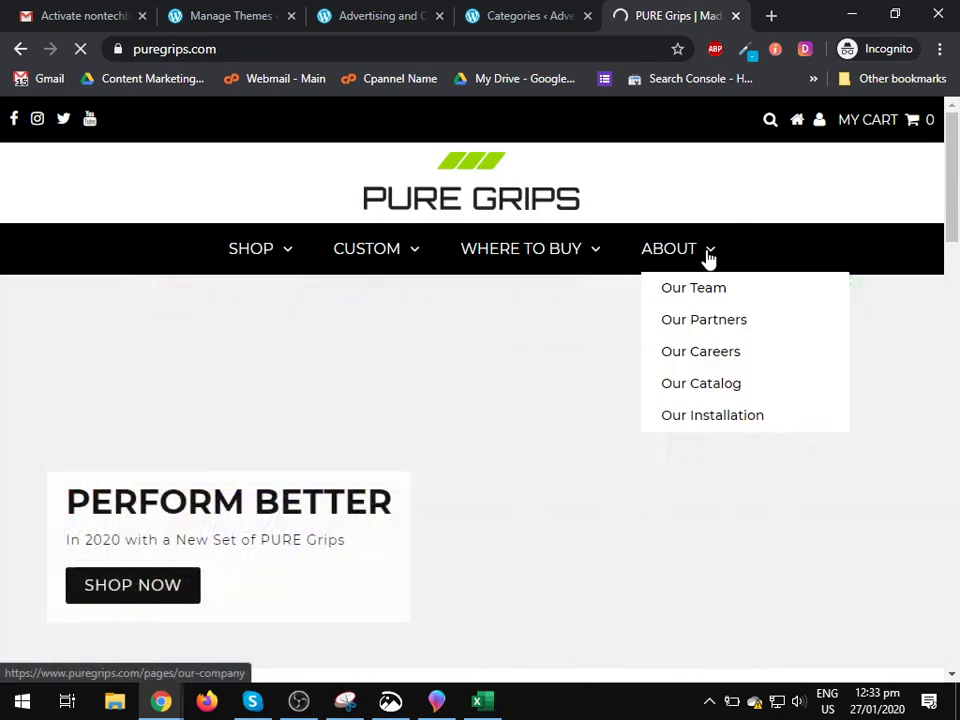
mouse_move(279, 249)
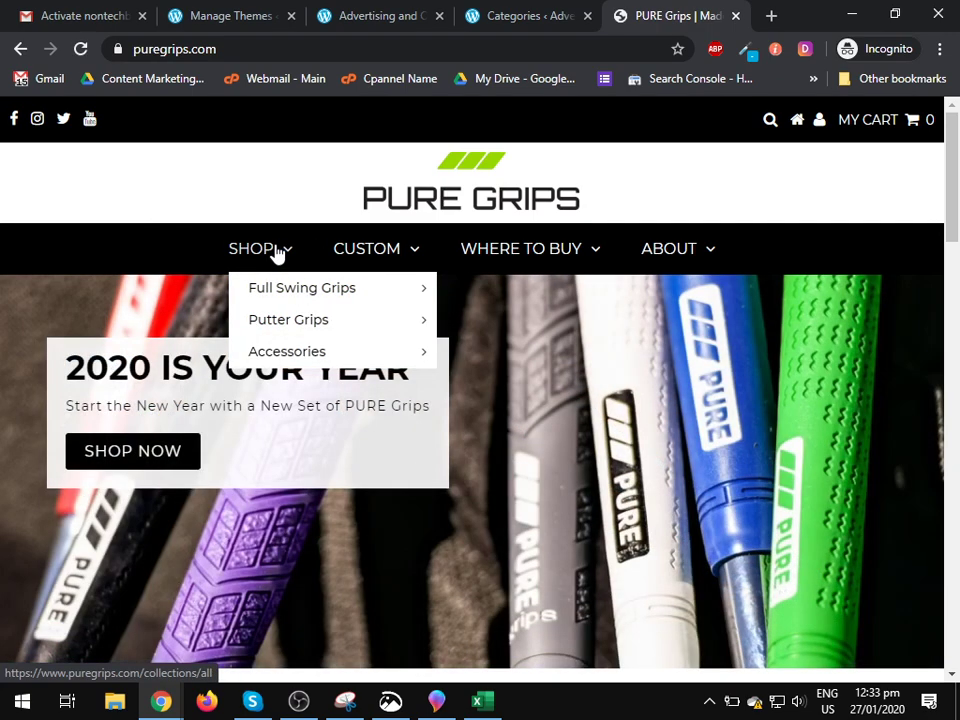
Examine the nested submenus of PURE Grips' Shop menu and compare them with the category menu on the blog's front page.
mouse_move(281, 282)
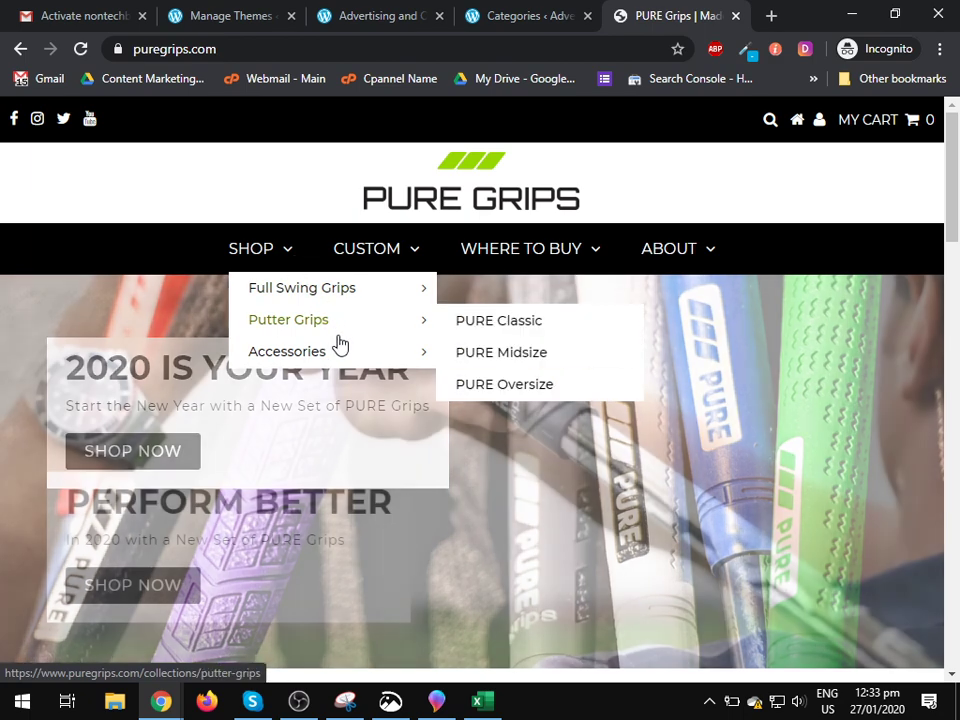
mouse_move(338, 248)
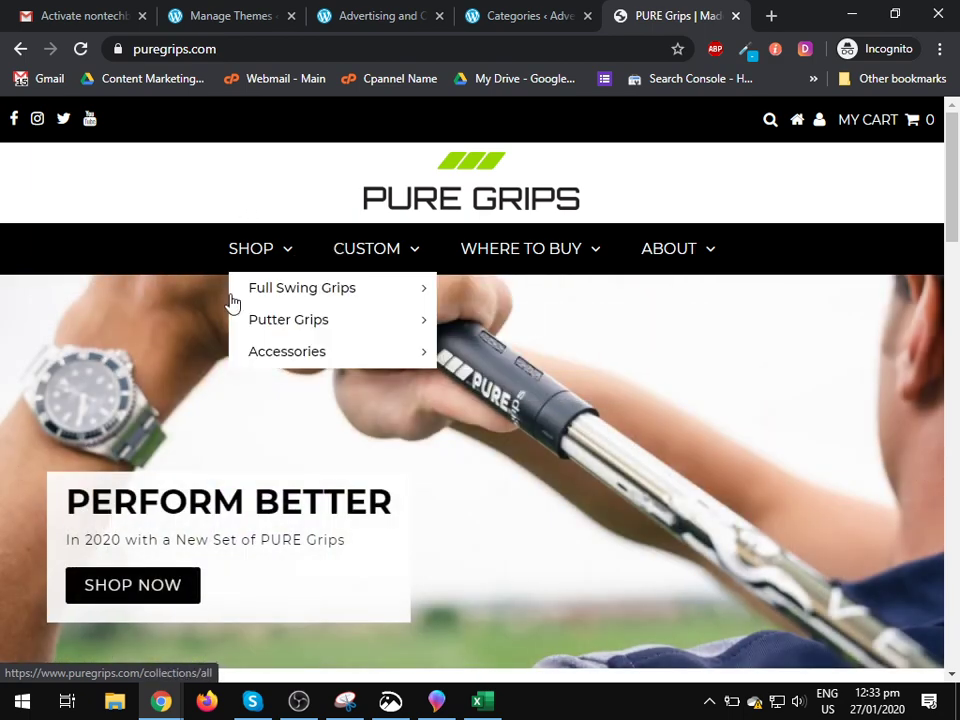
click(348, 8)
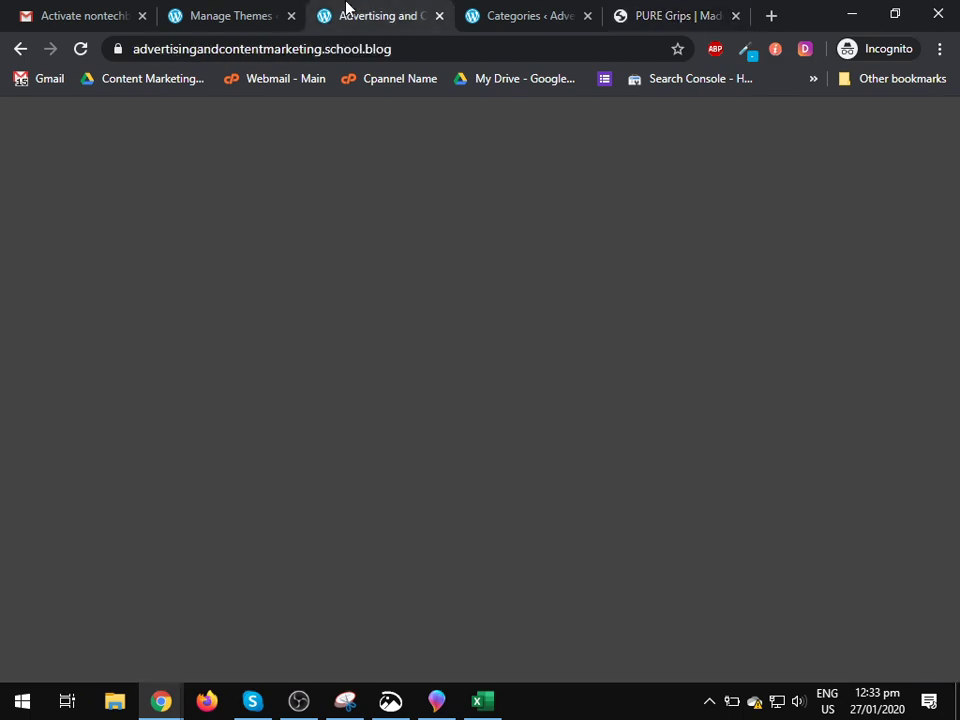
mouse_move(307, 400)
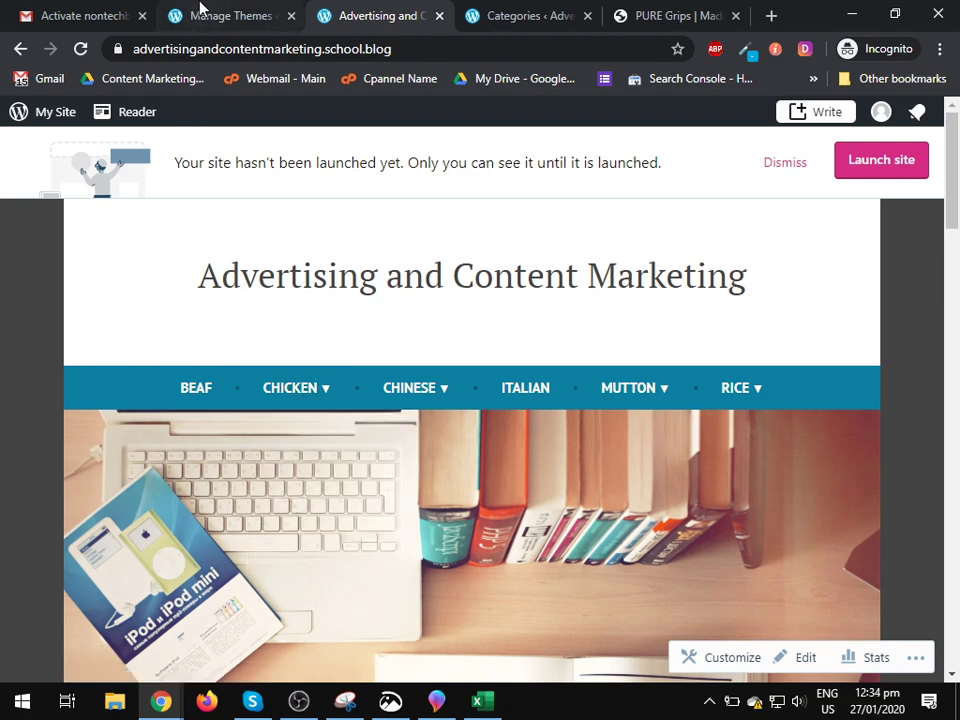
Find the Balasana theme in the blog's theme gallery and activate it.
click(197, 11)
scroll(403, 418, down, 10)
scroll(420, 470, down, 4)
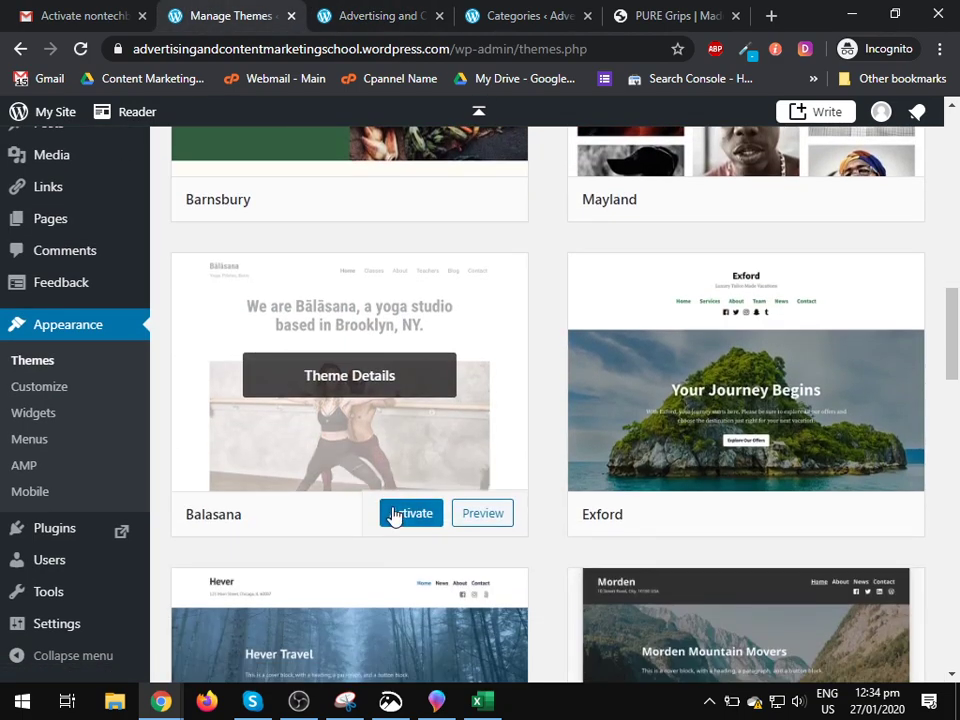
click(394, 515)
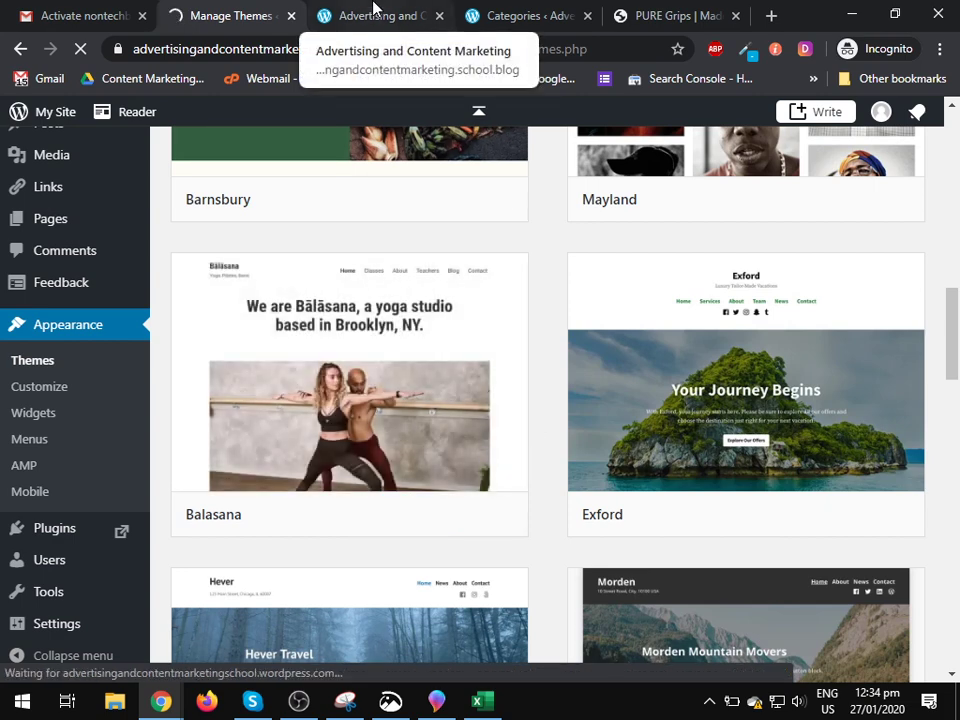
scroll(600, 470, down, 2)
scroll(660, 510, down, 3)
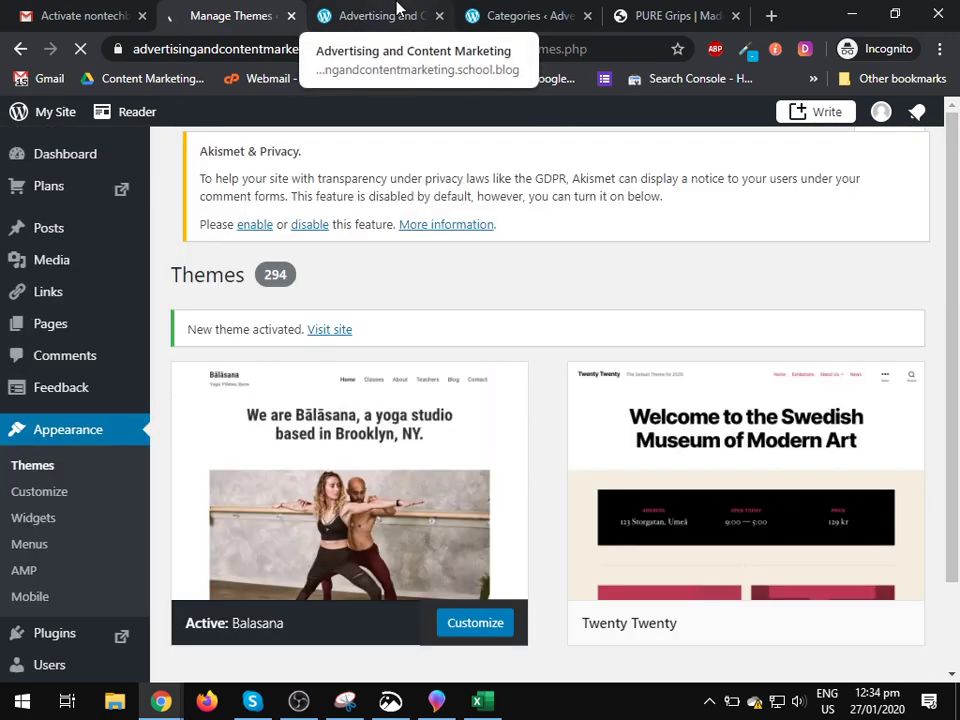
Reload the blog's front page and examine the Chicken dropdown in the Balasana theme.
click(398, 8)
click(80, 48)
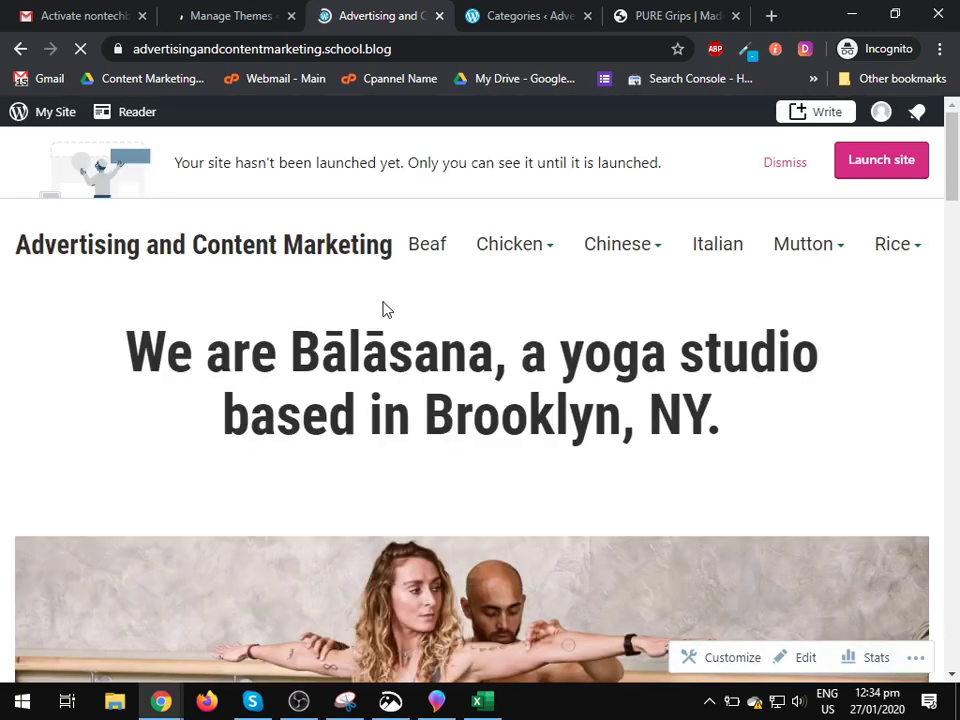
mouse_move(551, 253)
Compare PURE Grips' Full Swing Grips and Putter Grips submenus with the blog's category menu, and return to the theme gallery.
click(640, 13)
mouse_move(628, 257)
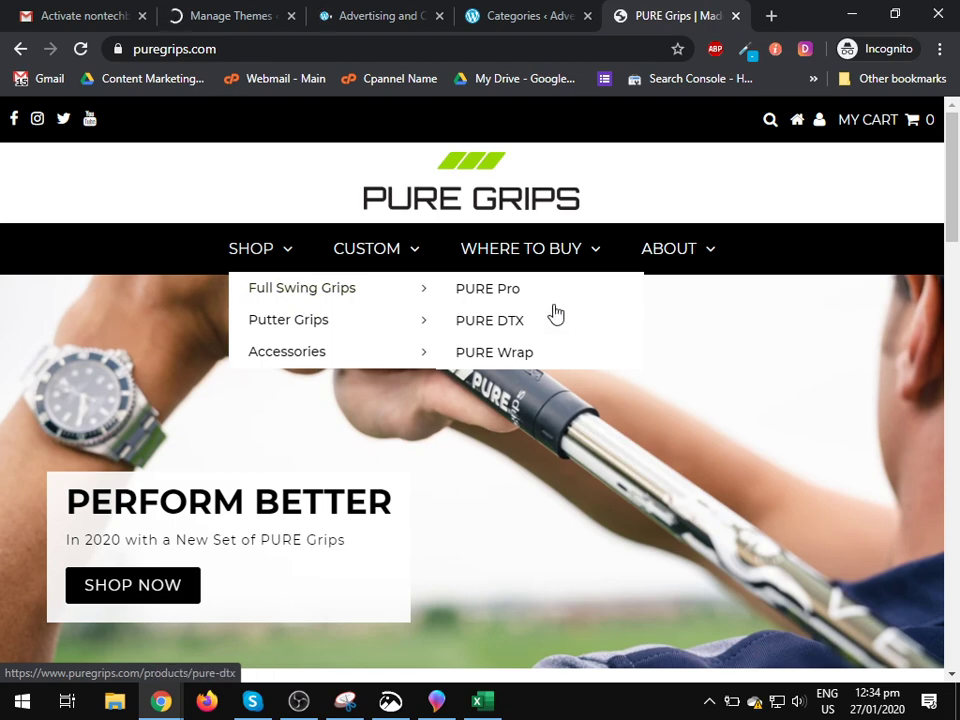
mouse_move(398, 323)
click(230, 12)
click(380, 15)
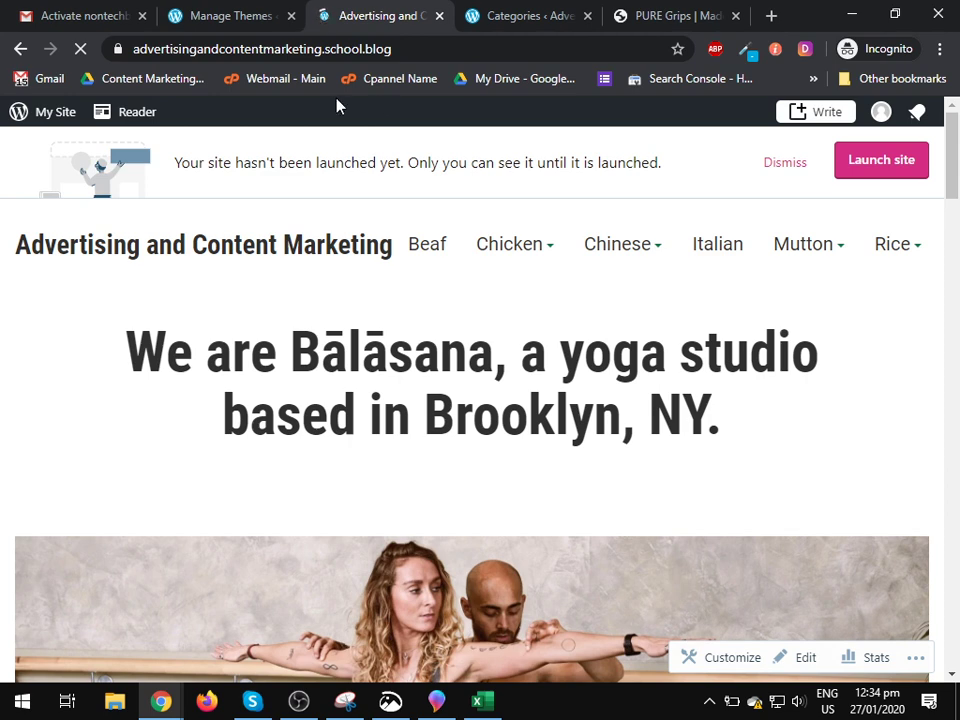
click(295, 10)
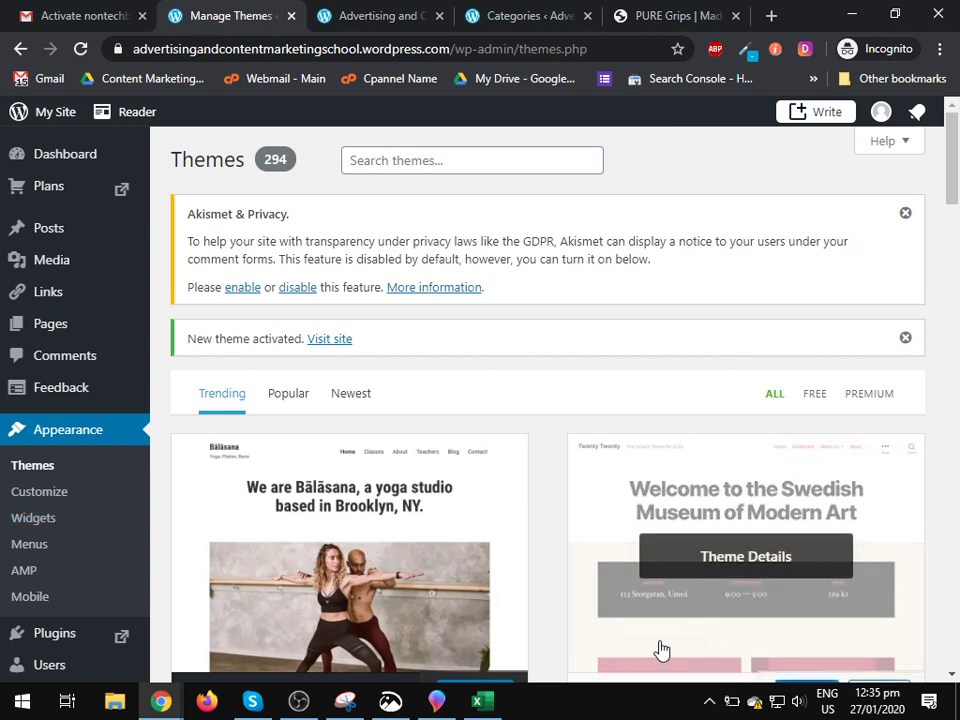
Close the Paint 3D menu sketch without saving it and close the open image viewer.
mouse_move(372, 712)
click(438, 702)
key(alt+F4)
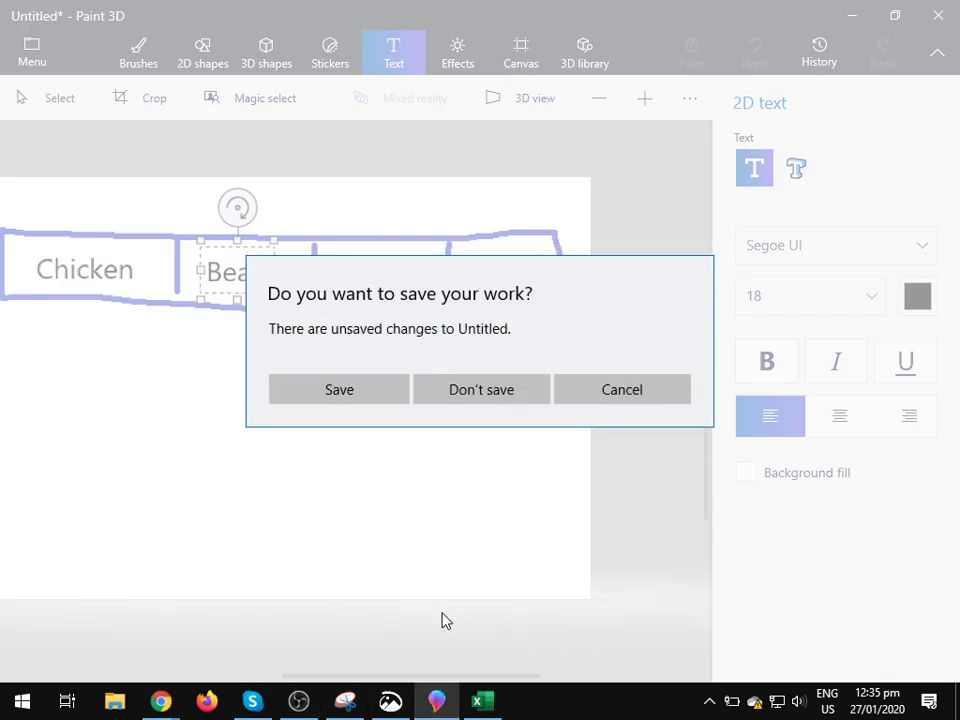
click(500, 392)
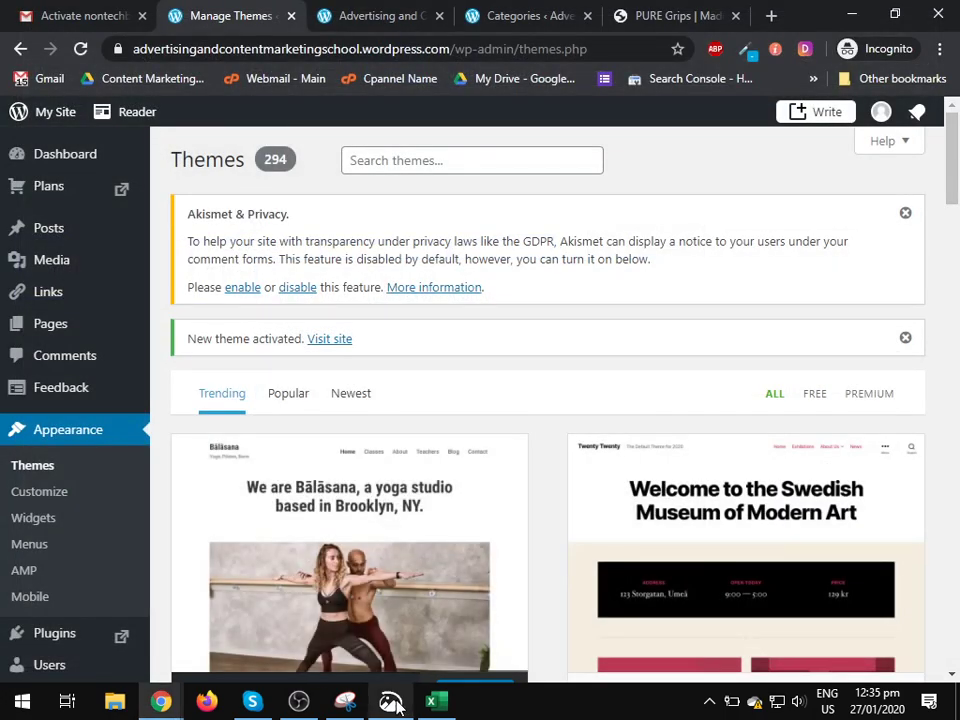
click(390, 701)
click(940, 14)
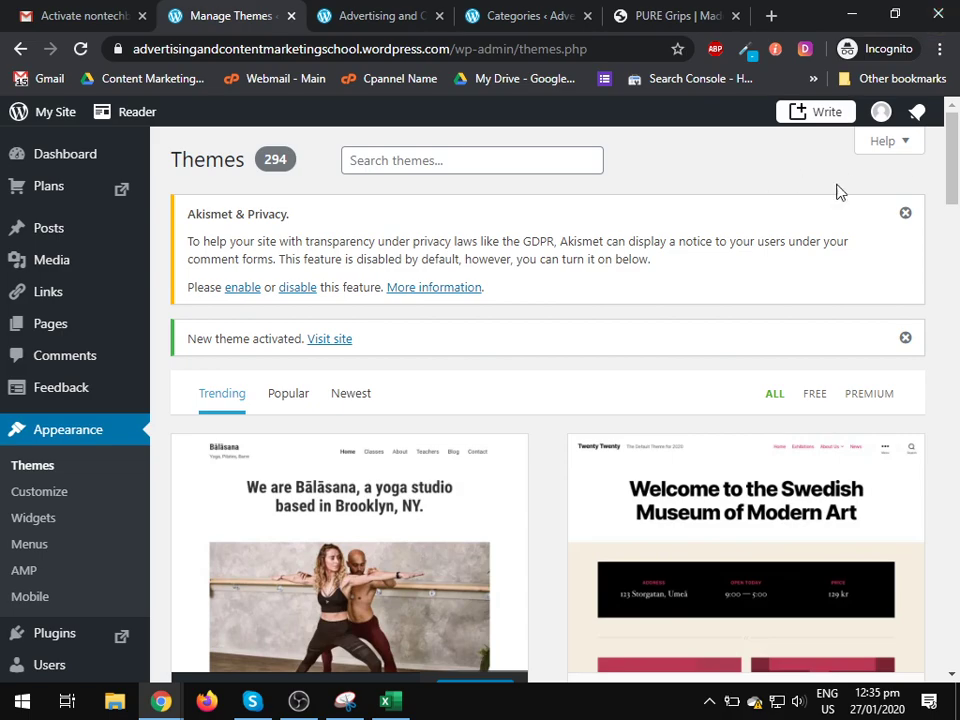
click(298, 701)
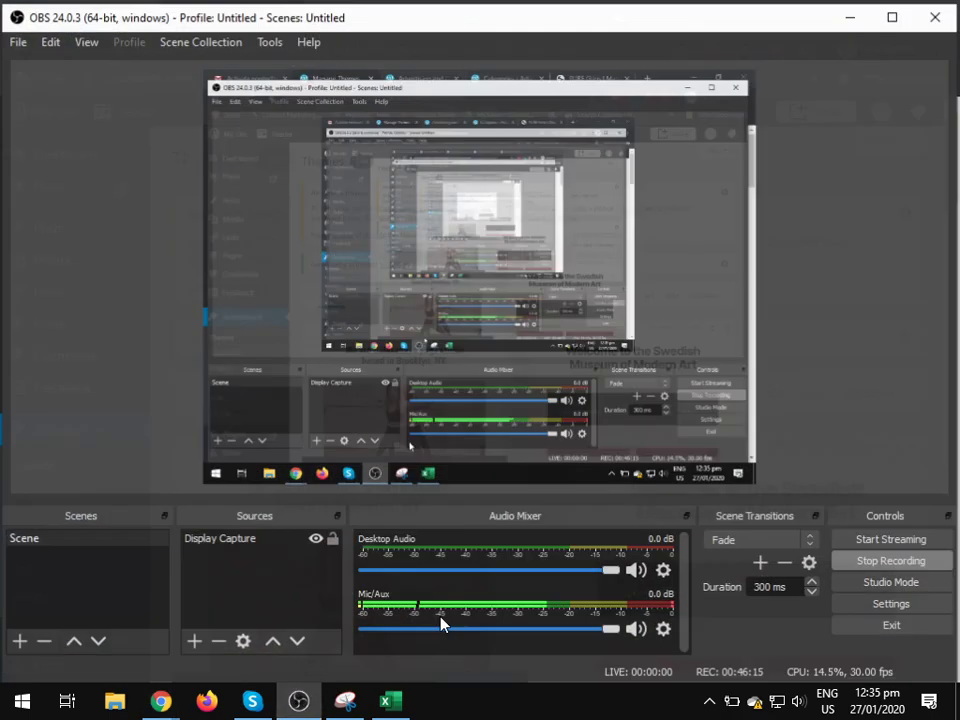